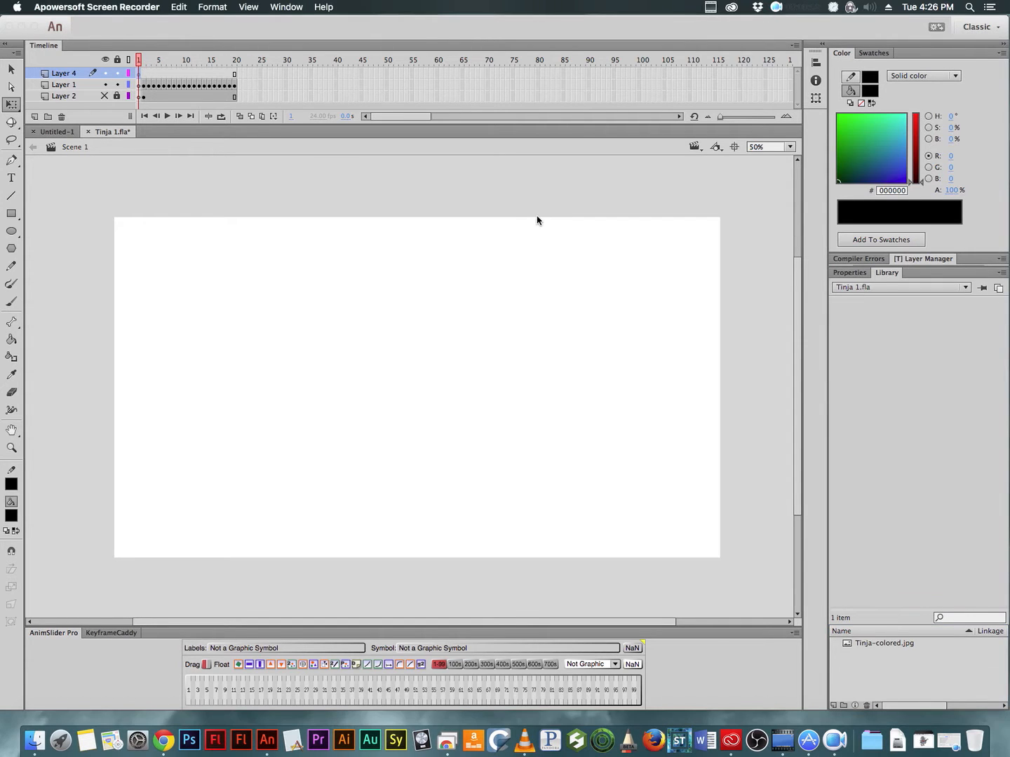
Step: Examine the rough blue animation sketches frame by frame from frame 1 through frame 20
{"action": "left_click", "coordinate": [140, 62]}
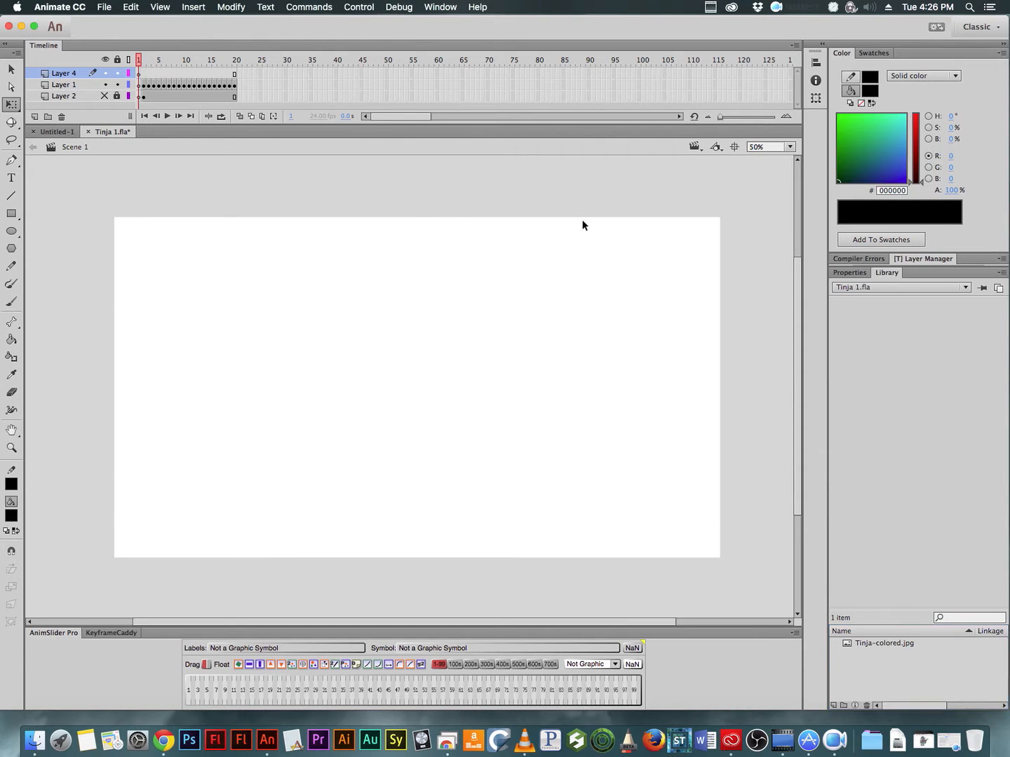
{"action": "key", "text": "period"}
{"action": "key", "text": "period"}
{"action": "key", "text": "period"}
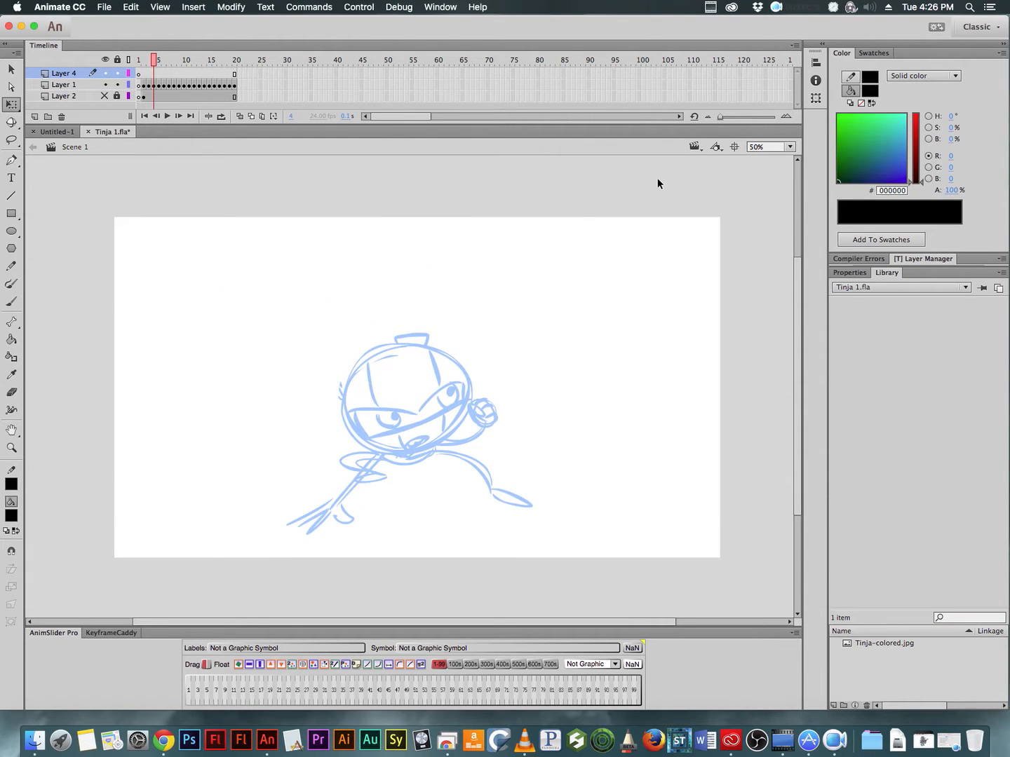
{"action": "key", "text": "period"}
{"action": "key", "text": "period"}
{"action": "key", "text": "period"}
{"action": "key", "text": "period"}
{"action": "key", "text": "period"}
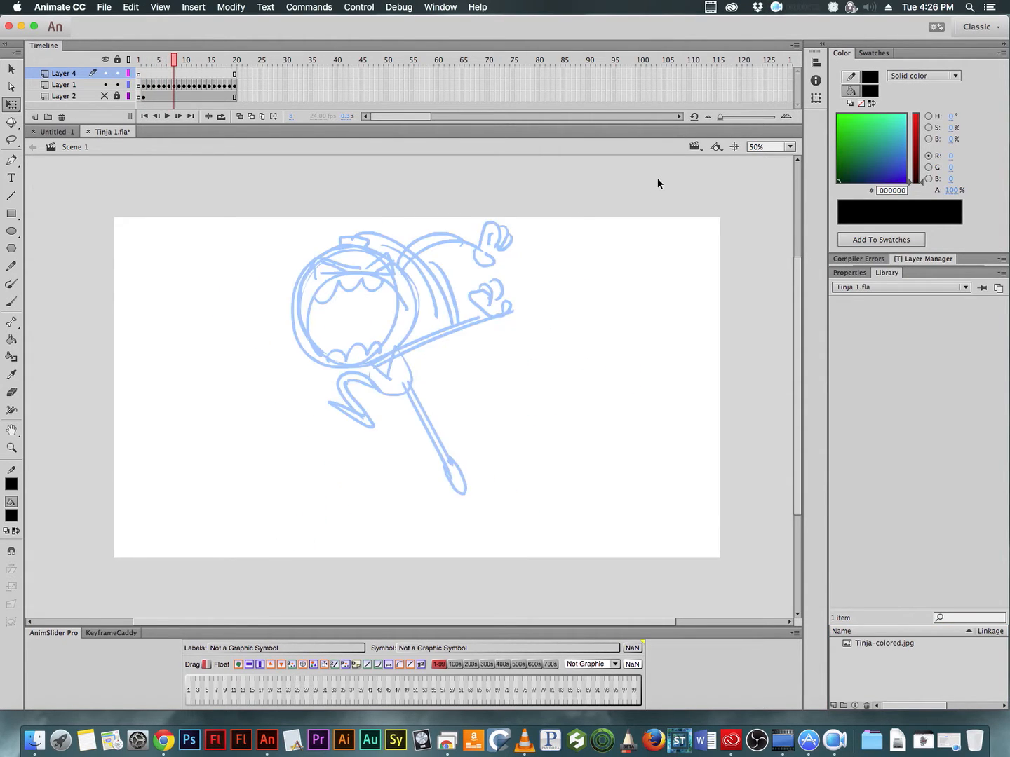
{"action": "key", "text": "period"}
{"action": "key", "text": "period"}
{"action": "key", "text": "period"}
{"action": "key", "text": "period"}
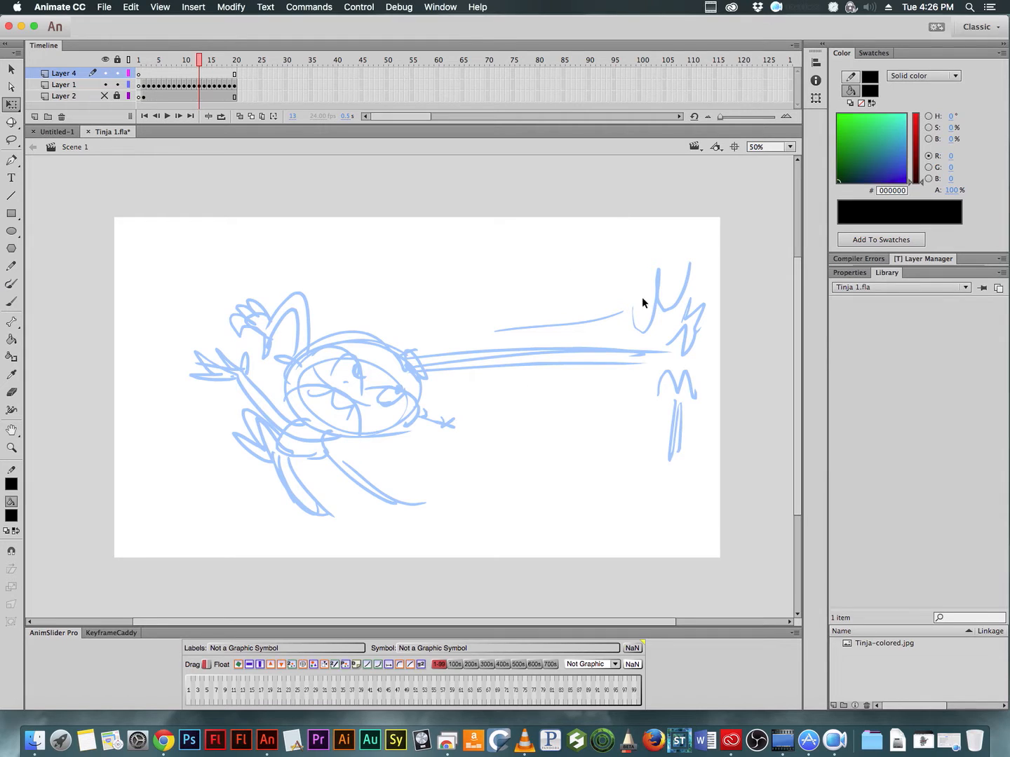
{"action": "key", "text": "period"}
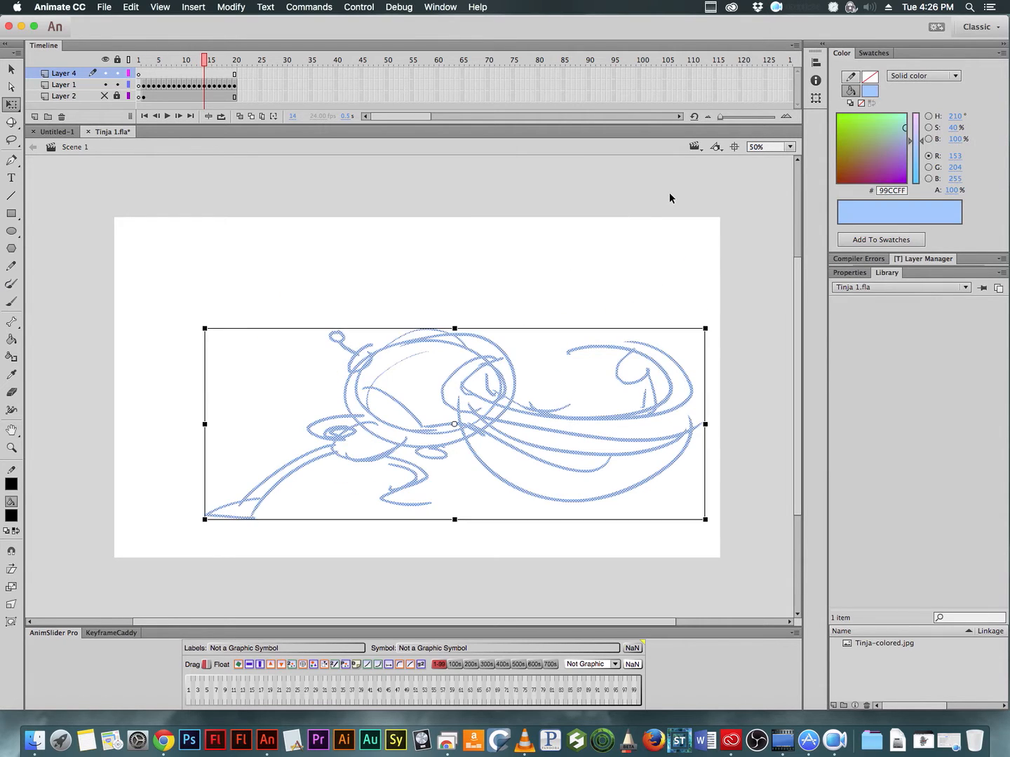
{"action": "key", "text": "period"}
{"action": "key", "text": "period"}
{"action": "key", "text": "period"}
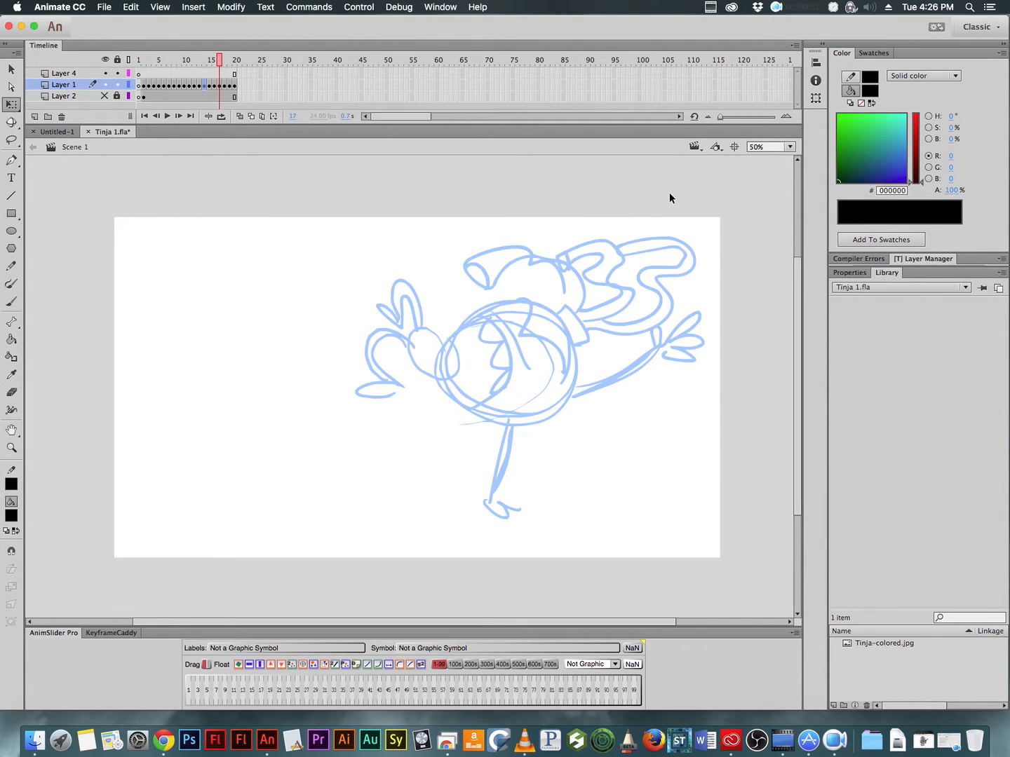
{"action": "key", "text": "period"}
{"action": "key", "text": "period"}
{"action": "key", "text": "period"}
{"action": "mouse_move", "coordinate": [650, 524]}
{"action": "left_mouse_down"}
{"action": "mouse_move", "coordinate": [465, 532]}
{"action": "mouse_move", "coordinate": [449, 565]}
{"action": "mouse_move", "coordinate": [686, 541]}
{"action": "left_mouse_up"}
Step: Review the rough sketches in reverse, frame by frame, back to frame 1
{"action": "key", "text": "comma"}
{"action": "key", "text": "comma"}
{"action": "key", "text": "comma"}
{"action": "key", "text": "comma"}
{"action": "key", "text": "comma"}
{"action": "key", "text": "comma"}
{"action": "key", "text": "comma"}
{"action": "key", "text": "comma"}
{"action": "key", "text": "comma"}
{"action": "key", "text": "comma"}
{"action": "key", "text": "comma"}
{"action": "key", "text": "comma"}
{"action": "key", "text": "comma"}
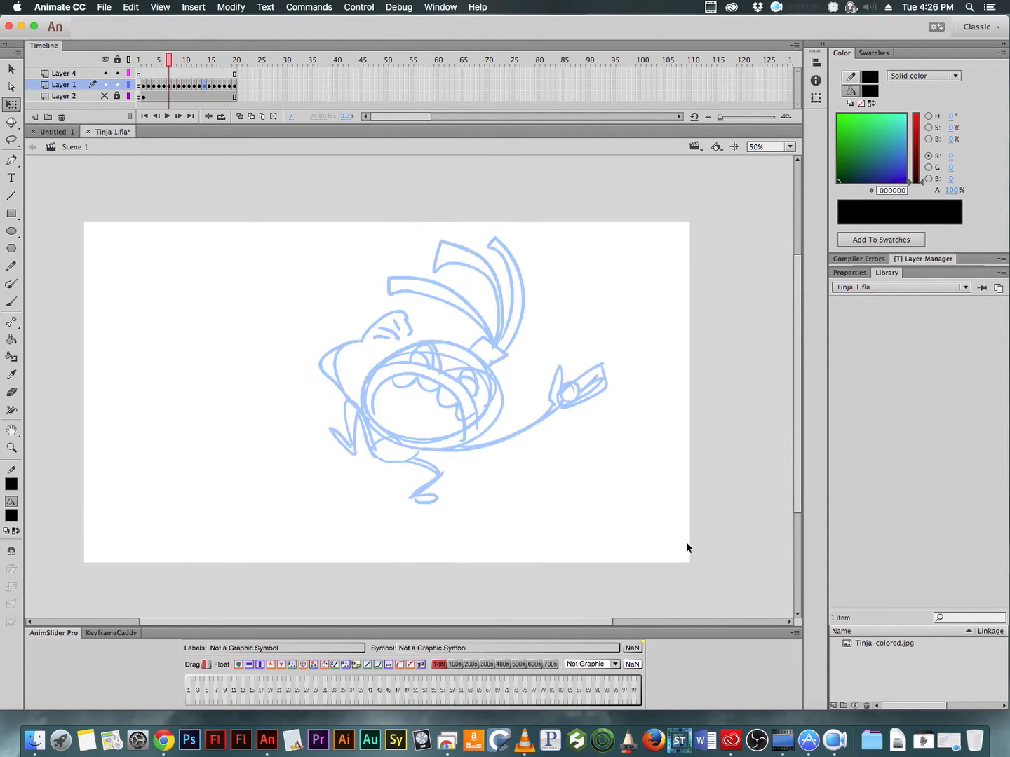
{"action": "key", "text": "comma"}
{"action": "key", "text": "comma"}
{"action": "key", "text": "comma"}
{"action": "key", "text": "comma"}
{"action": "key", "text": "comma"}
{"action": "key", "text": "comma"}
Step: Examine the character's poses back and forth within frames 2 to 8, stopping at frame 6
{"action": "key", "text": "period"}
{"action": "key", "text": "period"}
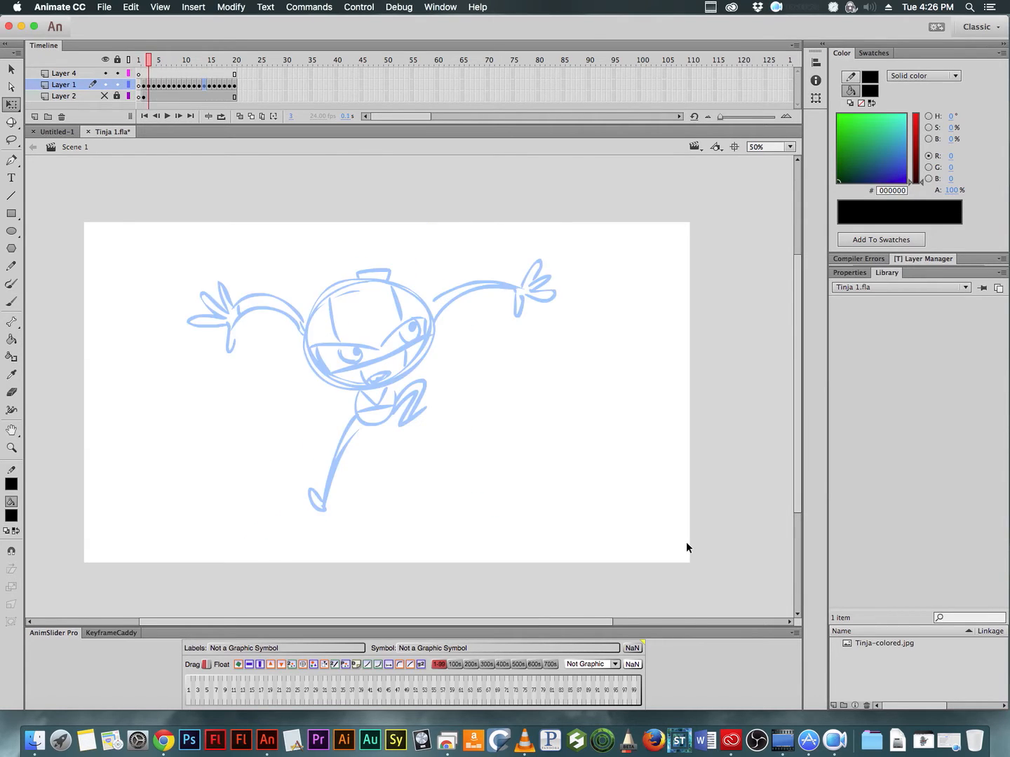
{"action": "key", "text": "period"}
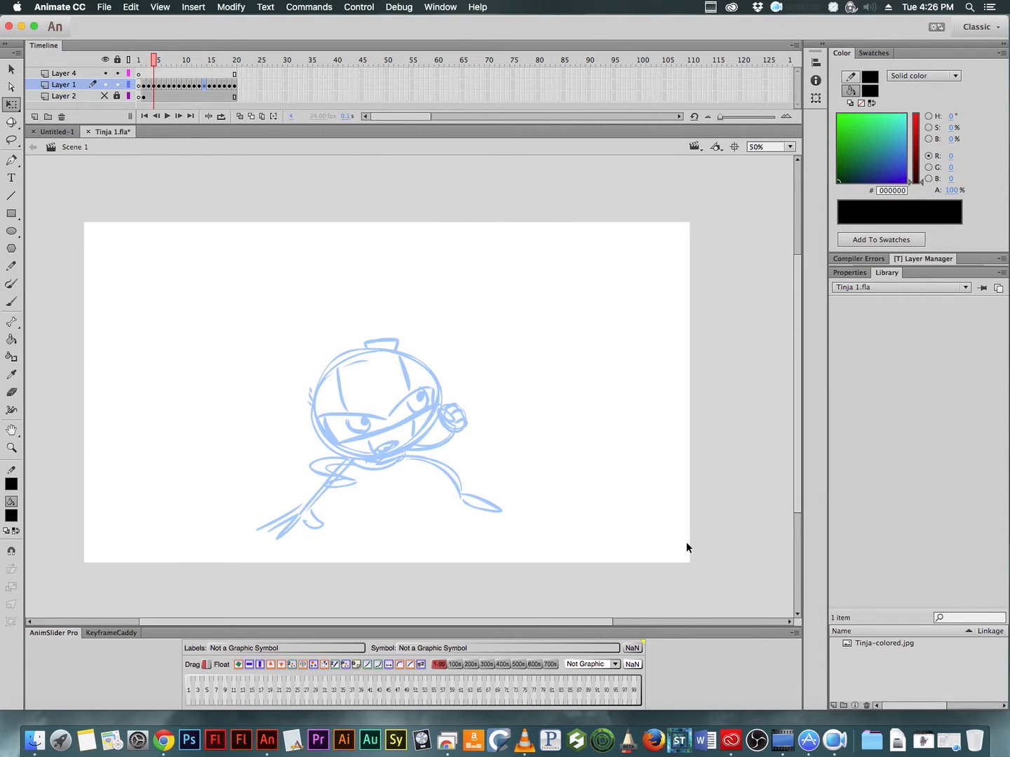
{"action": "key", "text": "comma"}
{"action": "key", "text": "comma"}
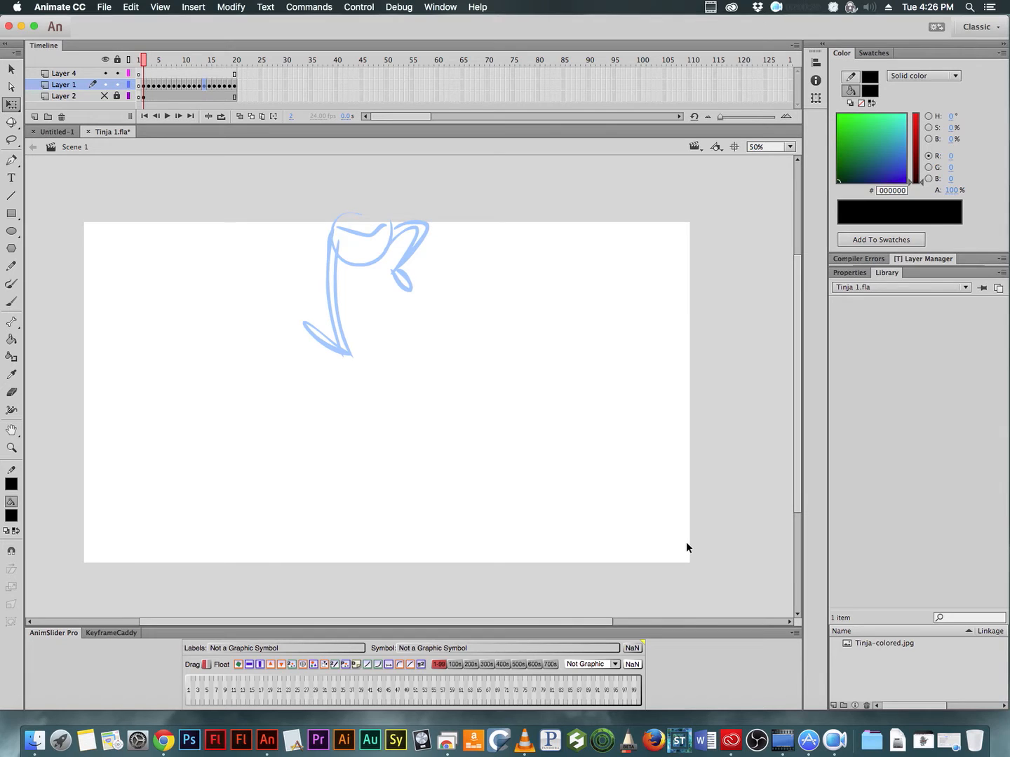
{"action": "key", "text": "period"}
{"action": "key", "text": "period"}
{"action": "key", "text": "period"}
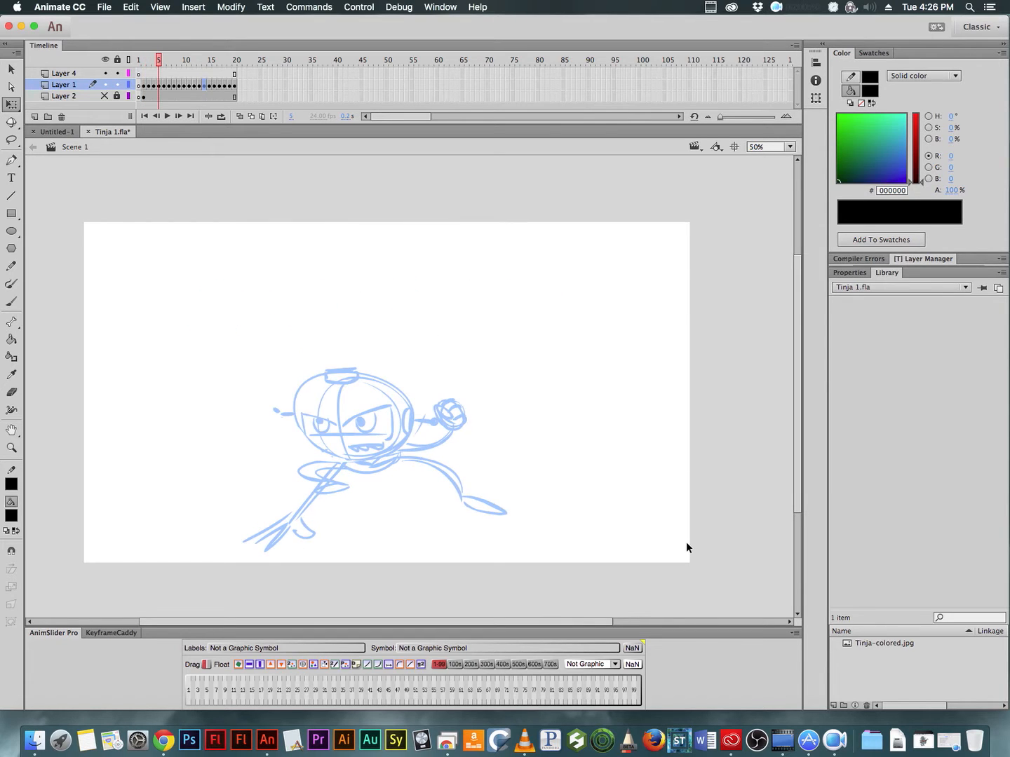
{"action": "key", "text": "period"}
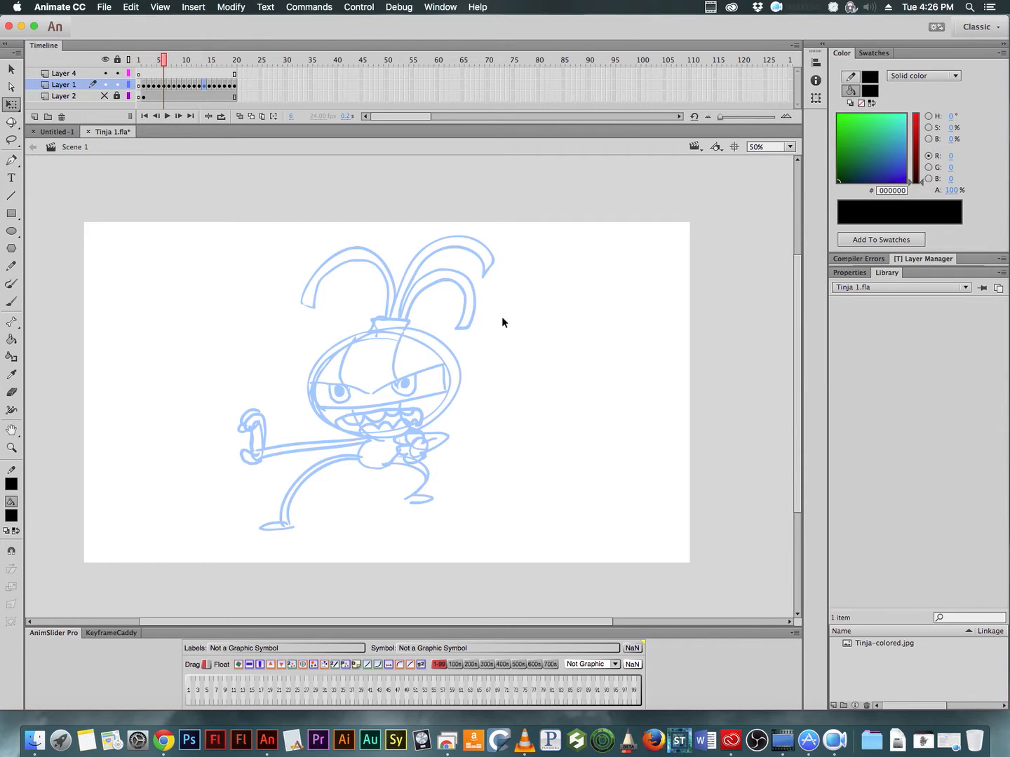
{"action": "key", "text": "period"}
{"action": "key", "text": "period"}
{"action": "key", "text": "comma"}
{"action": "key", "text": "comma"}
Step: Insert a blank keyframe at frame 6 of Layer 4 and select the Brush tool for inking
{"action": "left_click", "coordinate": [165, 77]}
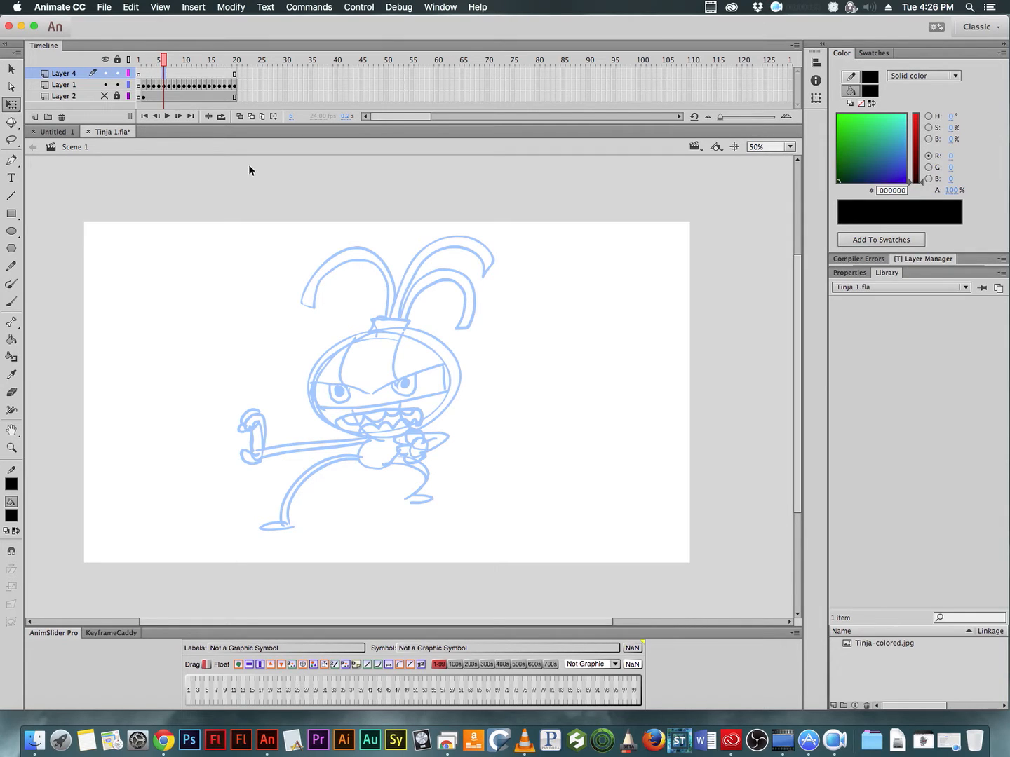
{"action": "key", "text": "F7"}
{"action": "left_click", "coordinate": [432, 326]}
{"action": "scroll", "coordinate": [491, 330], "scroll_direction": "down", "scroll_amount": 2}
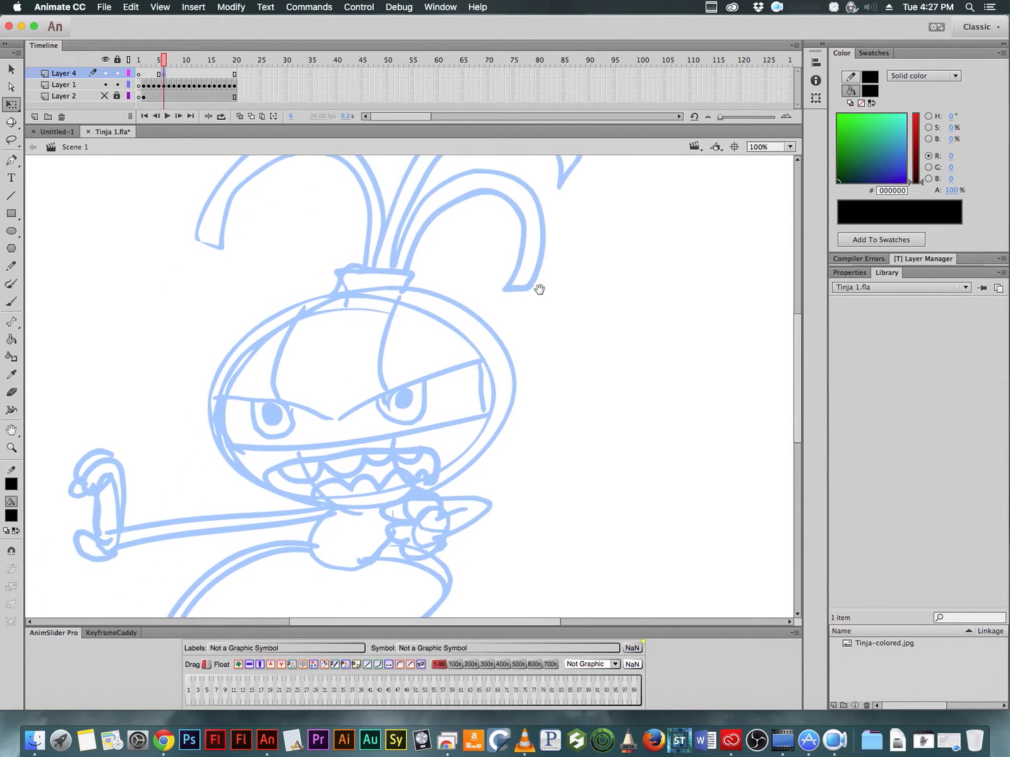
{"action": "left_click", "coordinate": [14, 306]}
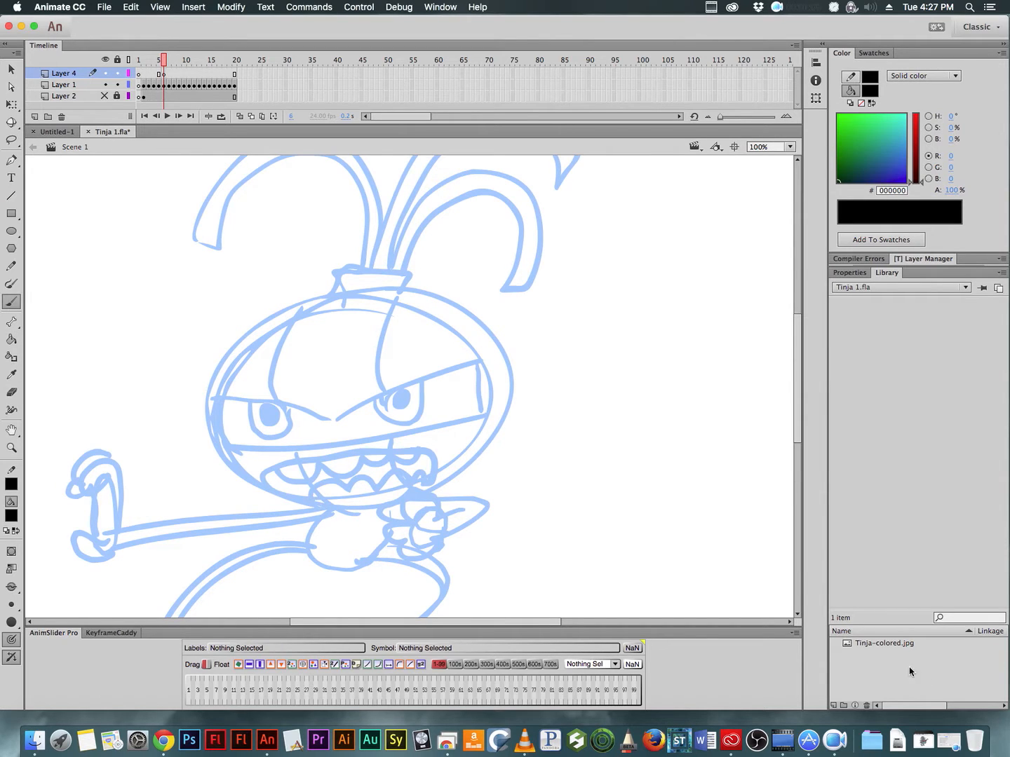
Step: Place Tinja-colored.jpg on the stage to examine the finished character design, and remove it again
{"action": "left_click", "coordinate": [877, 644]}
{"action": "left_click_drag", "start_coordinate": [846, 647], "coordinate": [379, 379]}
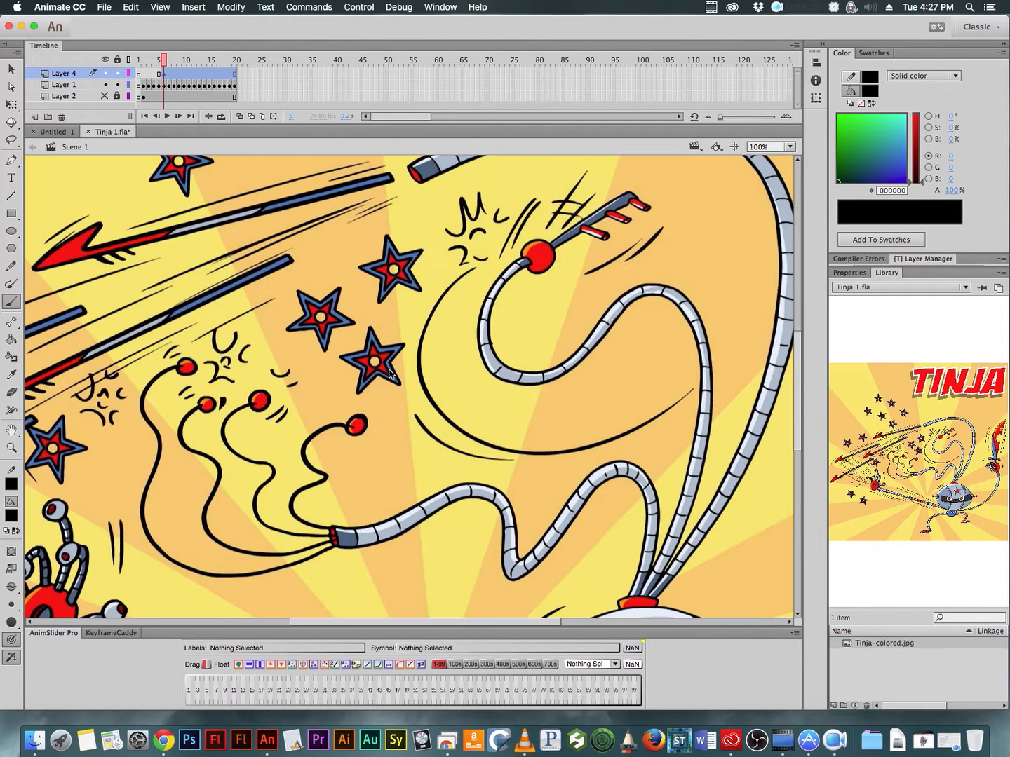
{"action": "left_click", "coordinate": [661, 451], "text": "alt+super"}
{"action": "left_click_drag", "start_coordinate": [582, 474], "coordinate": [582, 350]}
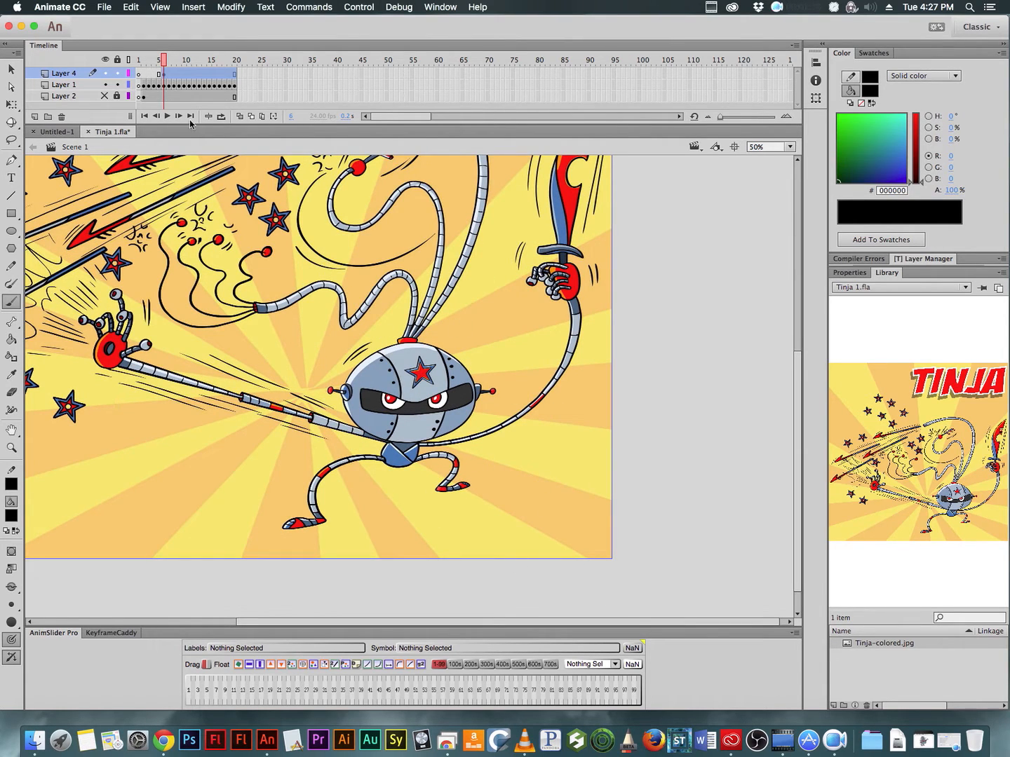
{"action": "key", "text": "F7"}
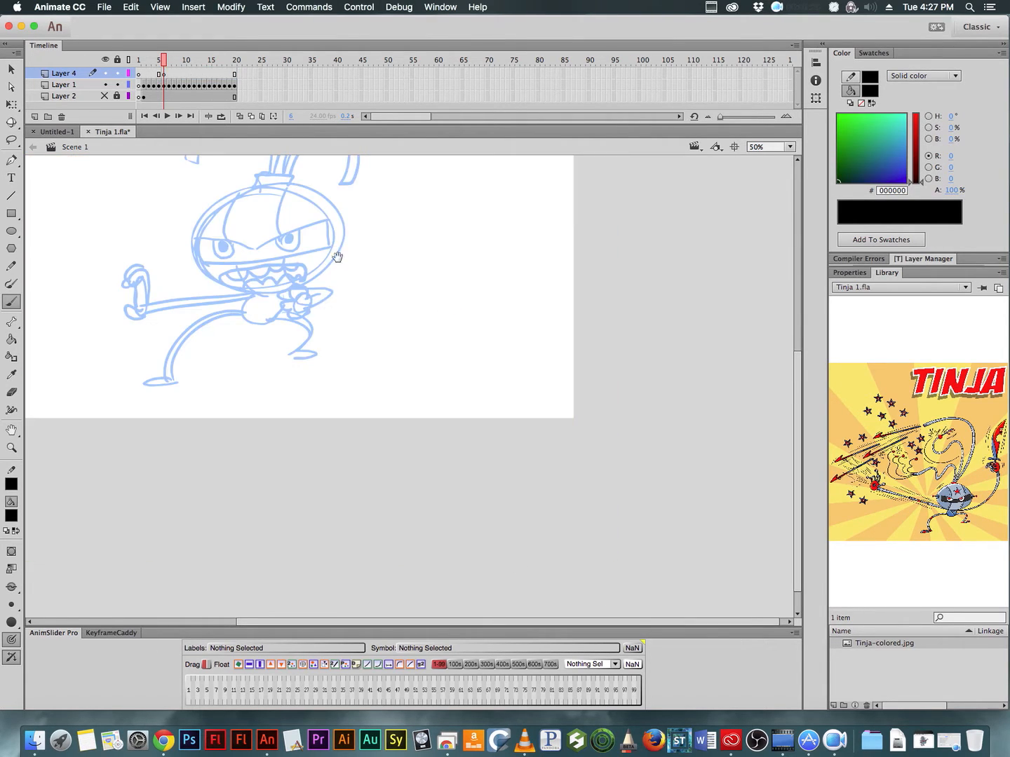
Step: Ink the character's head on Layer 4 as a closed black oval brush outline over the rough sketch
{"action": "left_click_drag", "start_coordinate": [352, 251], "coordinate": [466, 394]}
{"action": "left_click", "coordinate": [476, 369], "text": "super"}
{"action": "mouse_move", "coordinate": [541, 433]}
{"action": "left_mouse_down"}
{"action": "mouse_move", "coordinate": [650, 405]}
{"action": "mouse_move", "coordinate": [675, 386]}
{"action": "left_mouse_up"}
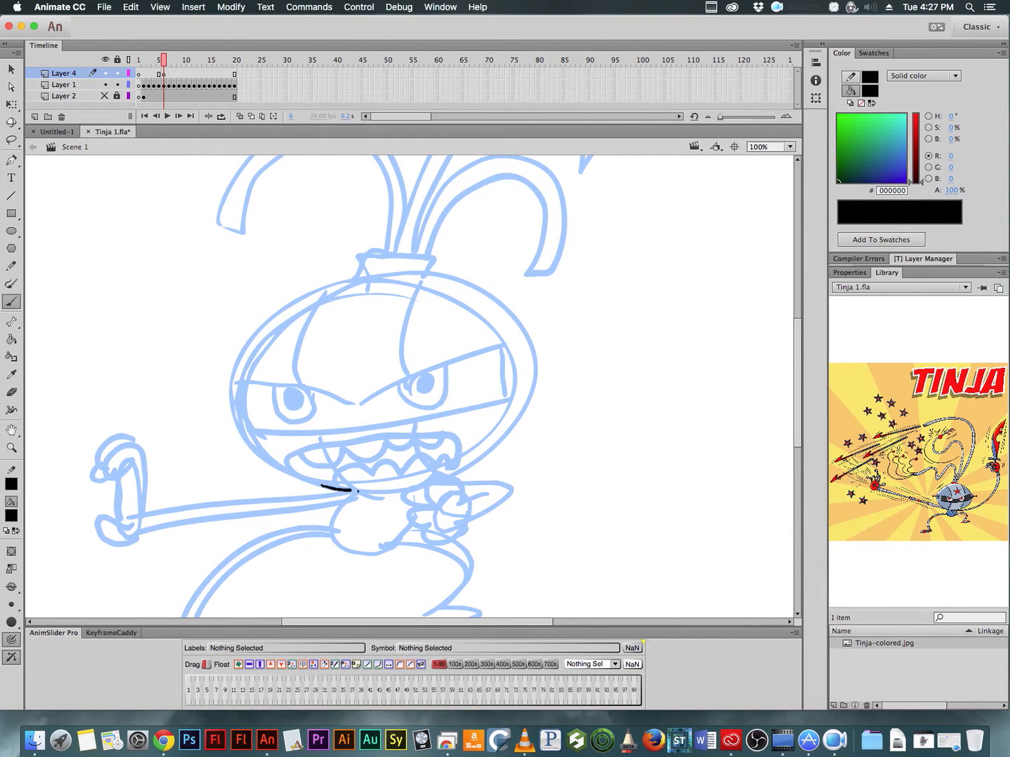
{"action": "mouse_move", "coordinate": [357, 491]}
{"action": "left_mouse_down"}
{"action": "mouse_move", "coordinate": [432, 481]}
{"action": "mouse_move", "coordinate": [509, 428]}
{"action": "mouse_move", "coordinate": [528, 366]}
{"action": "mouse_move", "coordinate": [483, 304]}
{"action": "mouse_move", "coordinate": [448, 285]}
{"action": "mouse_move", "coordinate": [366, 278]}
{"action": "mouse_move", "coordinate": [261, 334]}
{"action": "mouse_move", "coordinate": [236, 375]}
{"action": "mouse_move", "coordinate": [239, 414]}
{"action": "mouse_move", "coordinate": [293, 475]}
{"action": "left_mouse_up"}
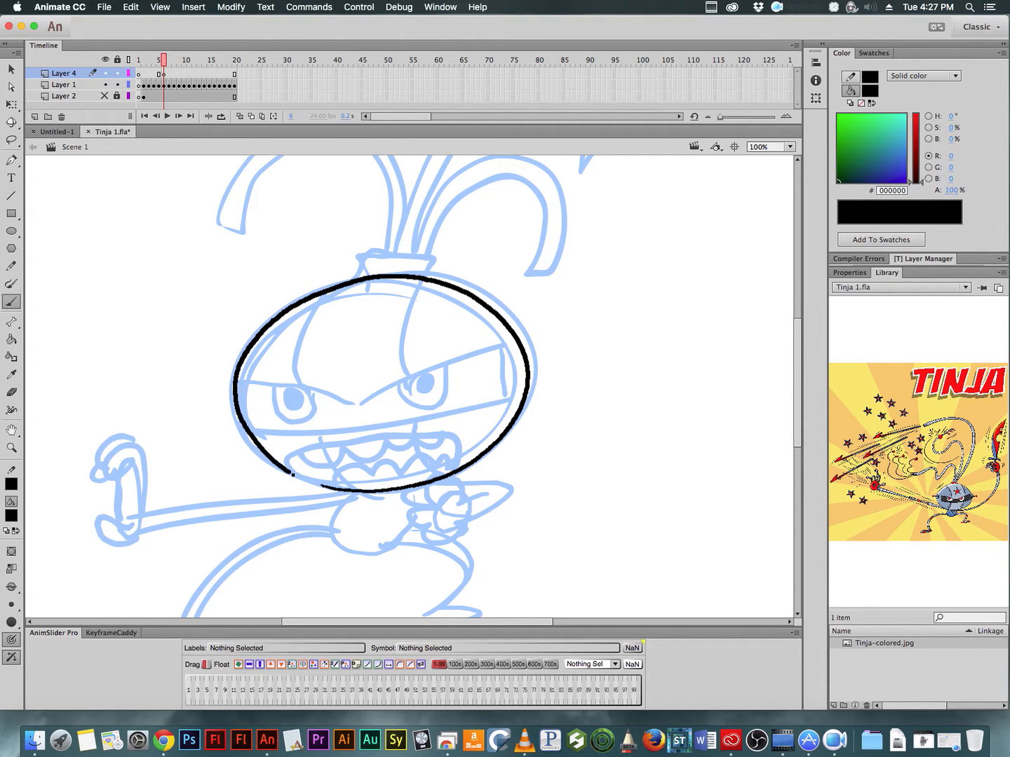
{"action": "left_click_drag", "start_coordinate": [383, 496], "coordinate": [384, 495]}
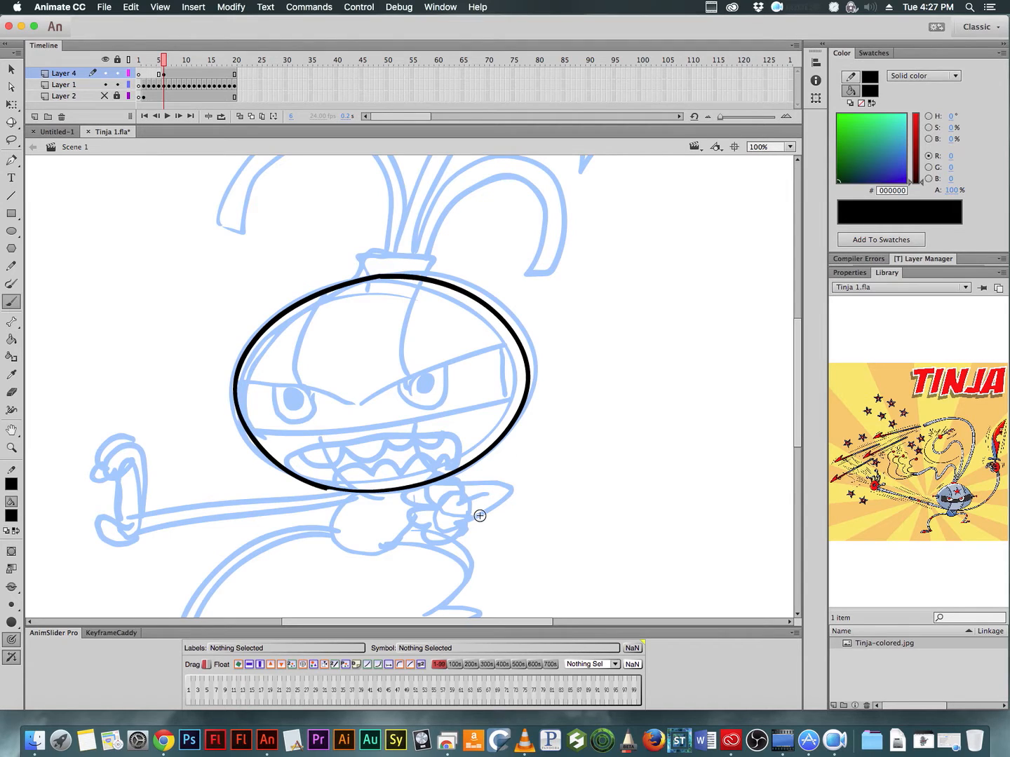
Step: Convert the inked head outline to a graphic symbol named "head"
{"action": "key", "text": "super+a"}
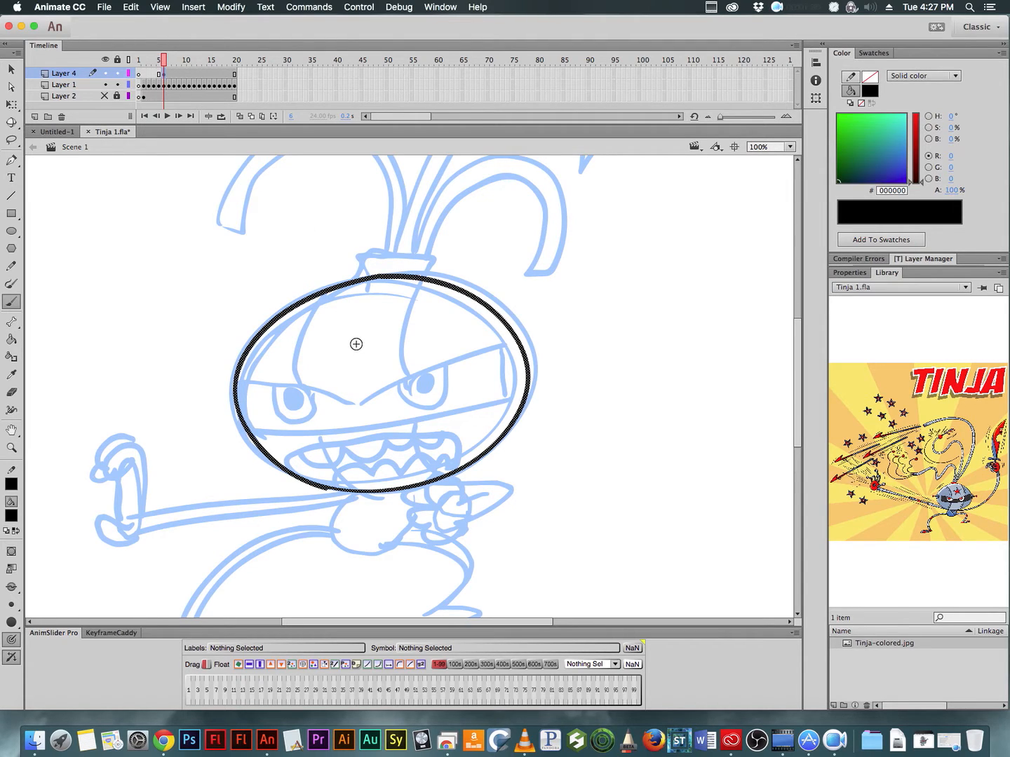
{"action": "key", "text": "F8"}
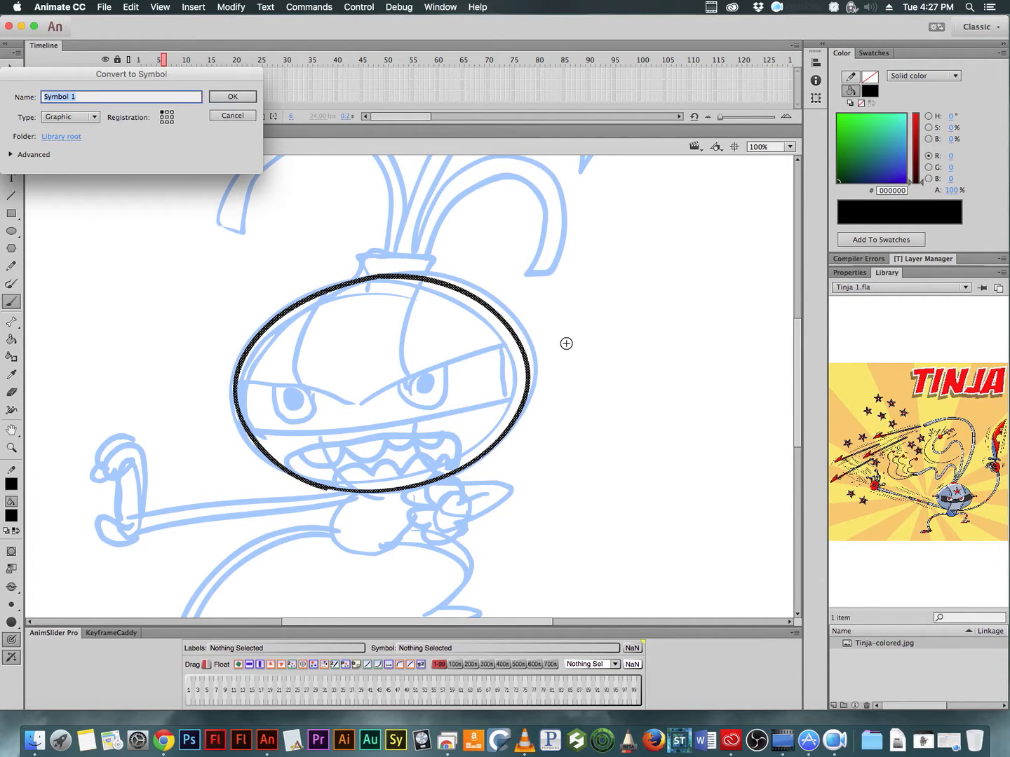
{"action": "type", "text": "head"}
{"action": "key", "text": "Return"}
Step: Open the head symbol for editing and smooth out the bump where the outline's ends meet near the chin
{"action": "key", "text": "v"}
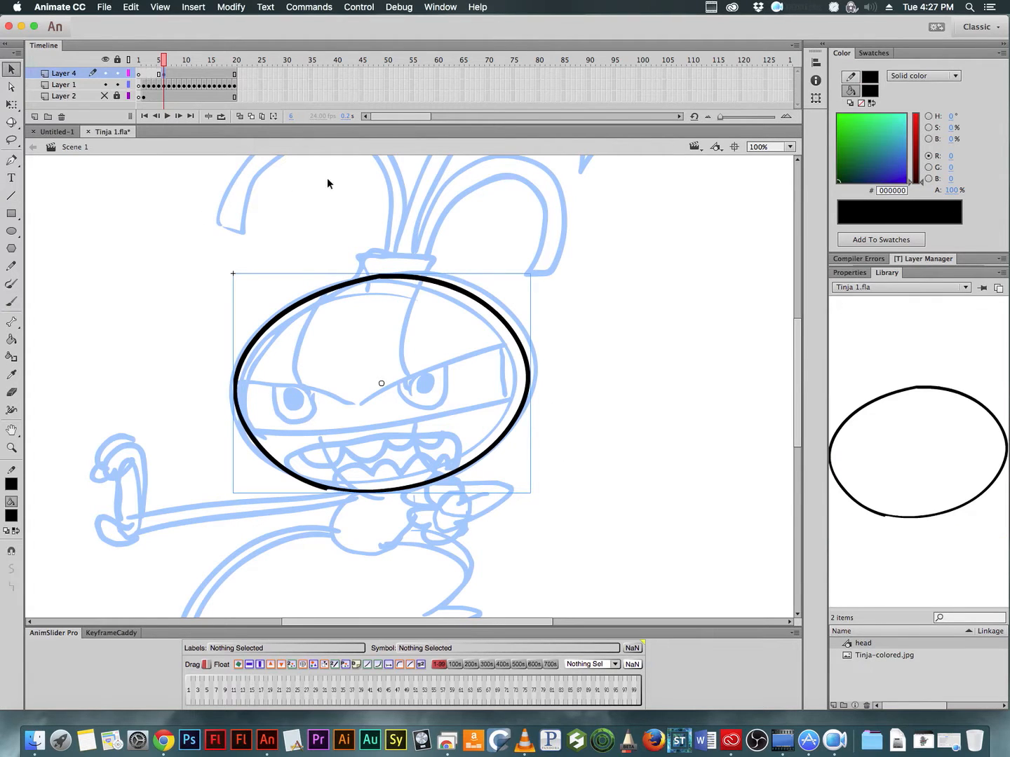
{"action": "double_click", "coordinate": [498, 317]}
{"action": "left_click", "coordinate": [540, 319]}
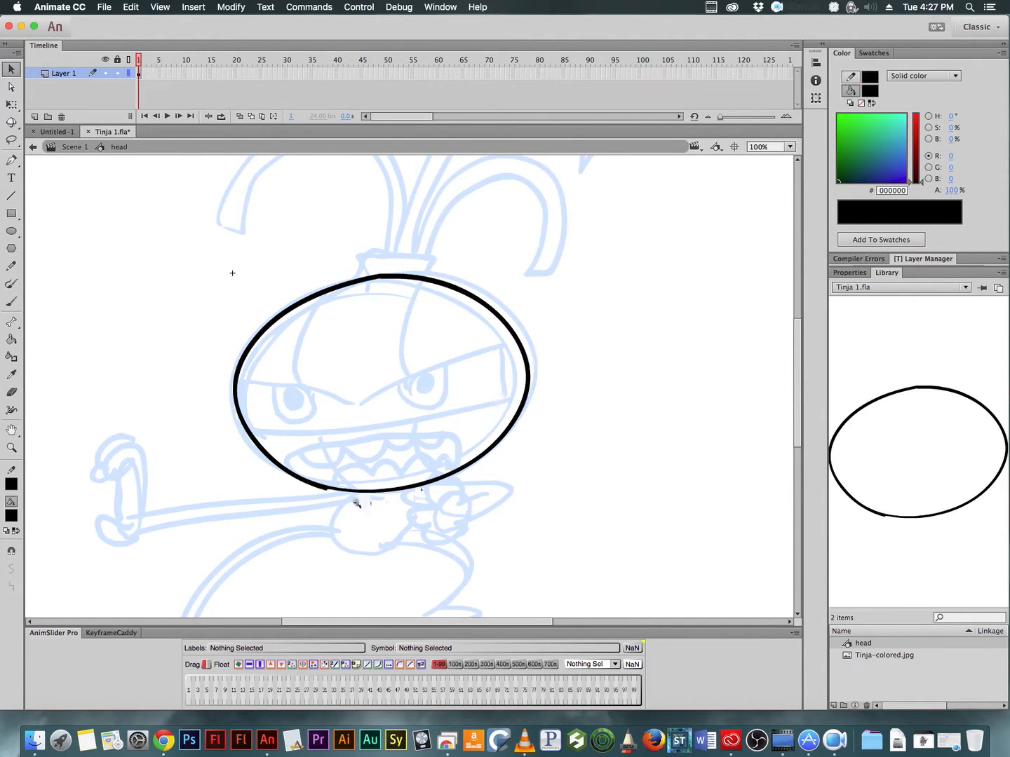
{"action": "left_click", "coordinate": [354, 500], "text": "super"}
{"action": "left_click_drag", "start_coordinate": [429, 426], "coordinate": [377, 490]}
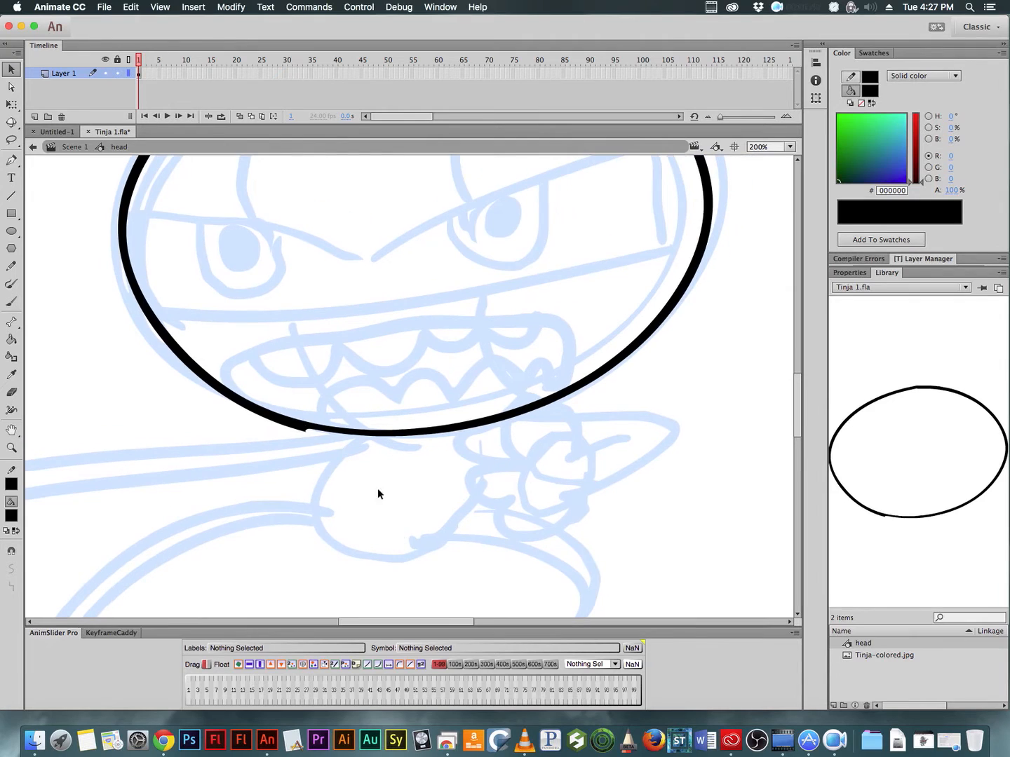
{"action": "left_click", "coordinate": [315, 434]}
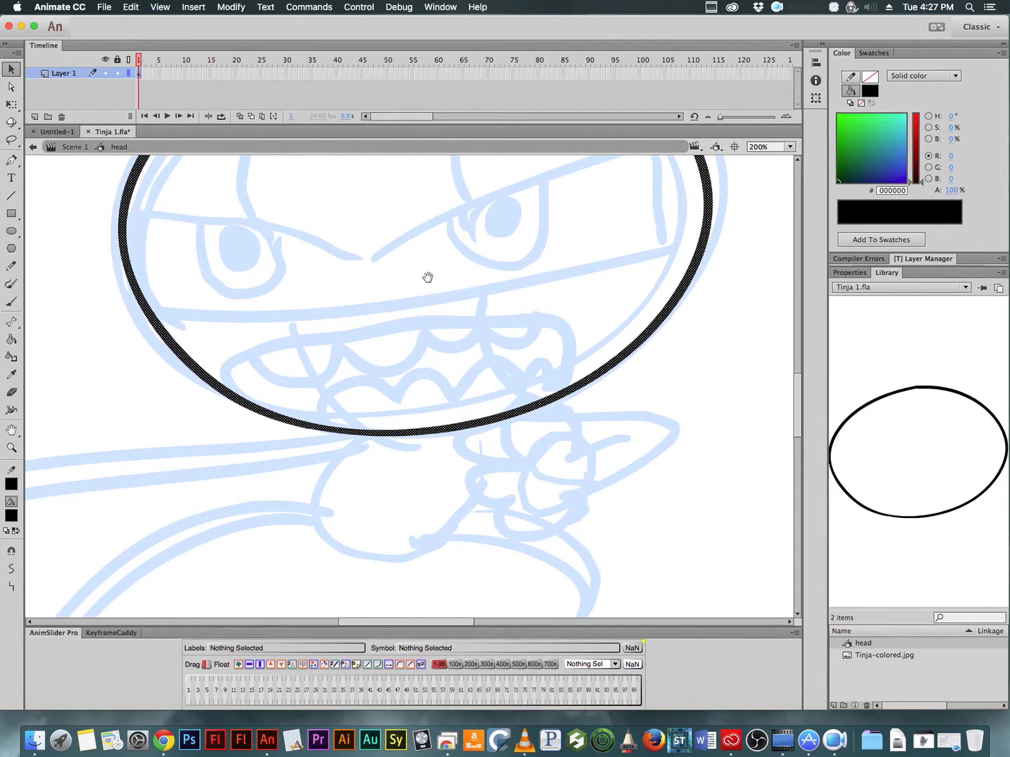
{"action": "scroll", "coordinate": [449, 351], "scroll_direction": "up", "scroll_amount": 5}
{"action": "left_click", "coordinate": [627, 378]}
{"action": "scroll", "coordinate": [412, 227], "scroll_direction": "up", "scroll_amount": 1}
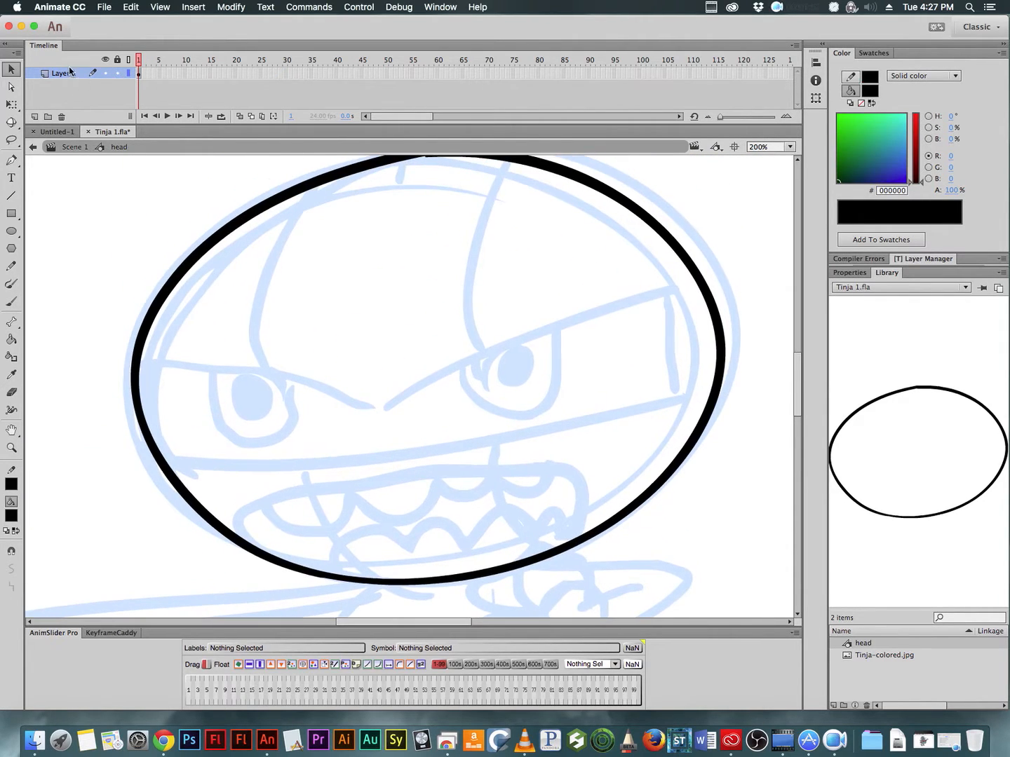
Step: Add a new layer above the outline layer inside the head symbol
{"action": "left_click", "coordinate": [76, 147]}
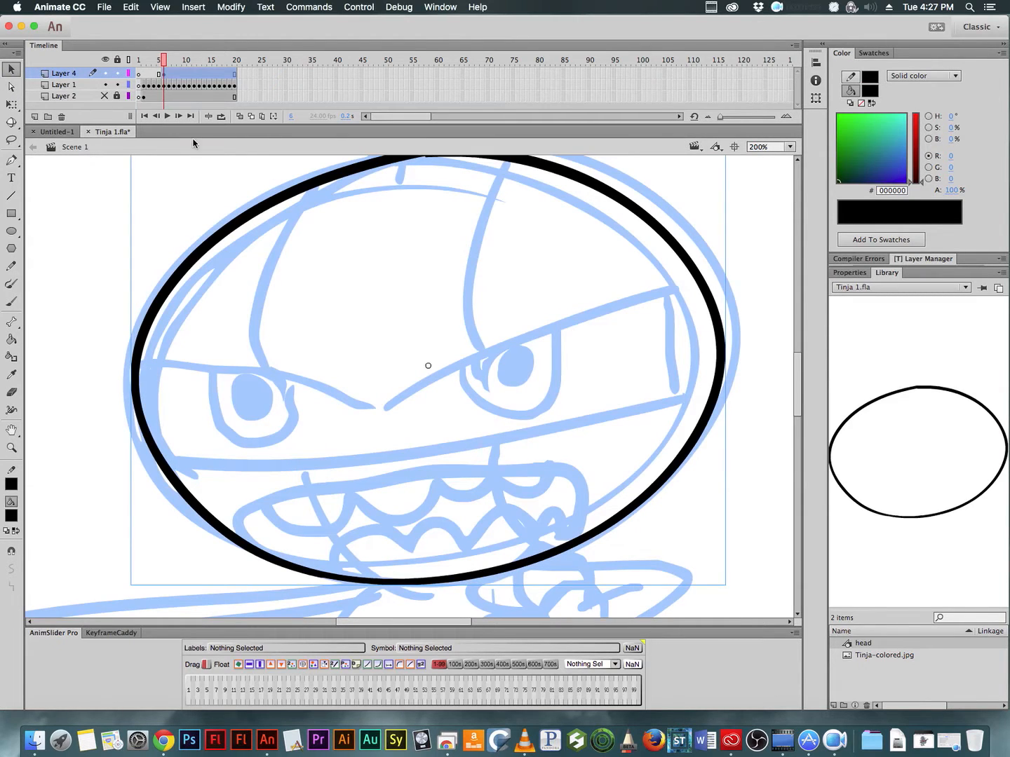
{"action": "double_click", "coordinate": [353, 172]}
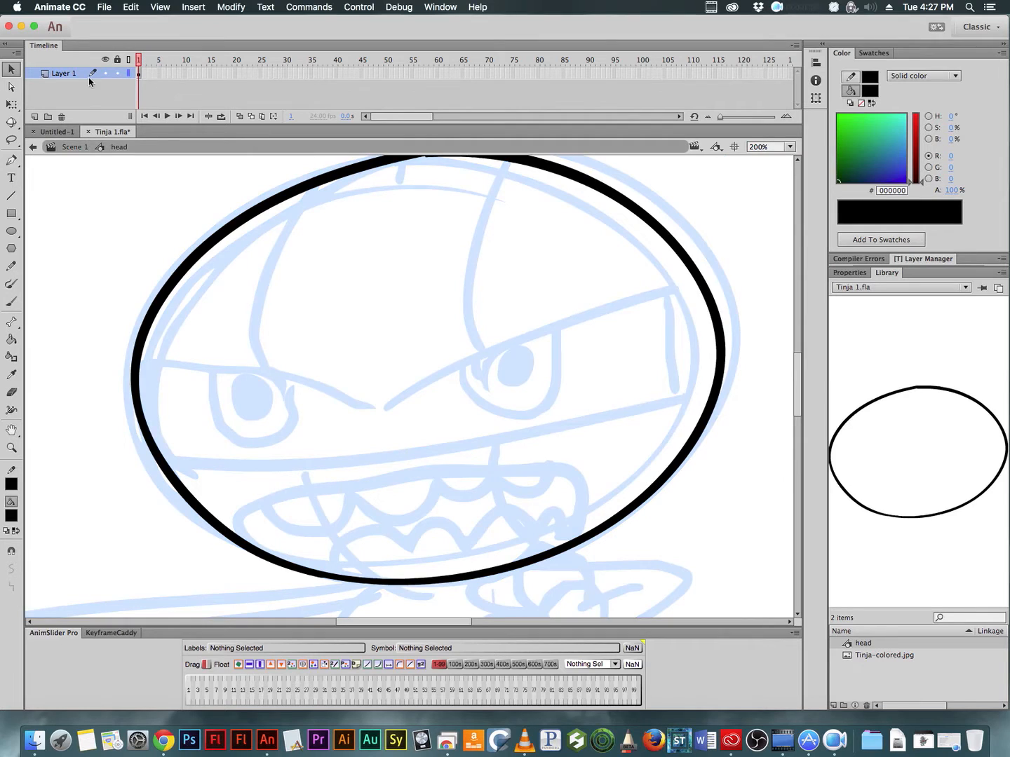
{"action": "left_click", "coordinate": [36, 118]}
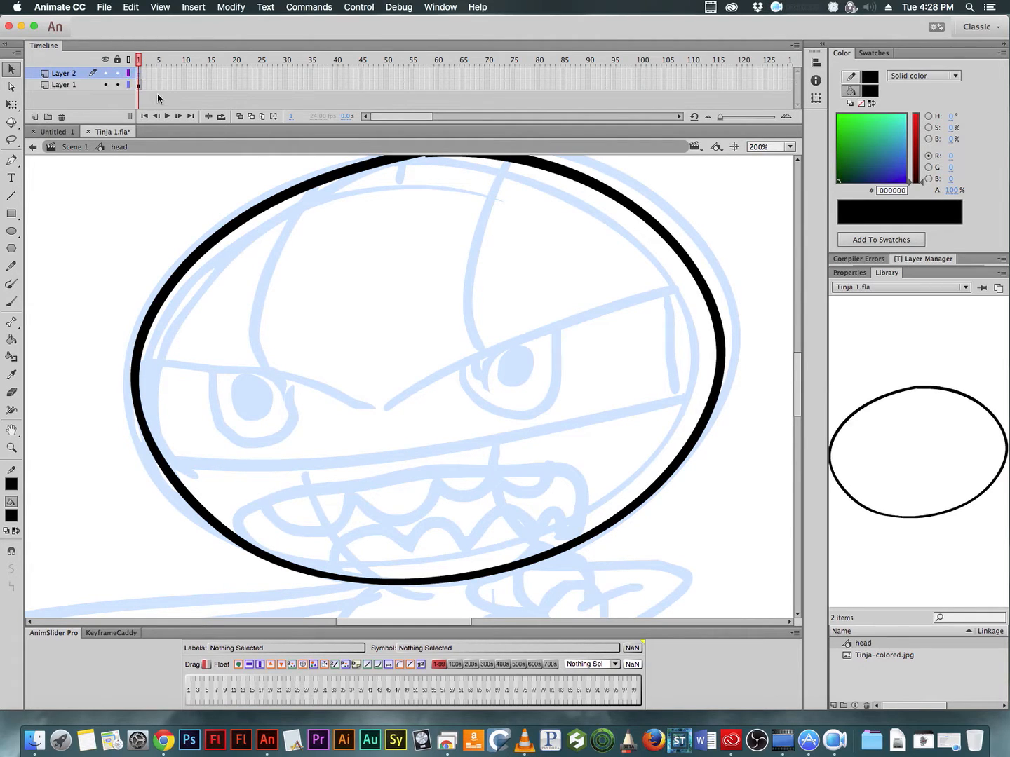
Step: Ink the closed black outline of the eye mask, with its V-shaped brow, on the head symbol's new layer
{"action": "left_click", "coordinate": [11, 302]}
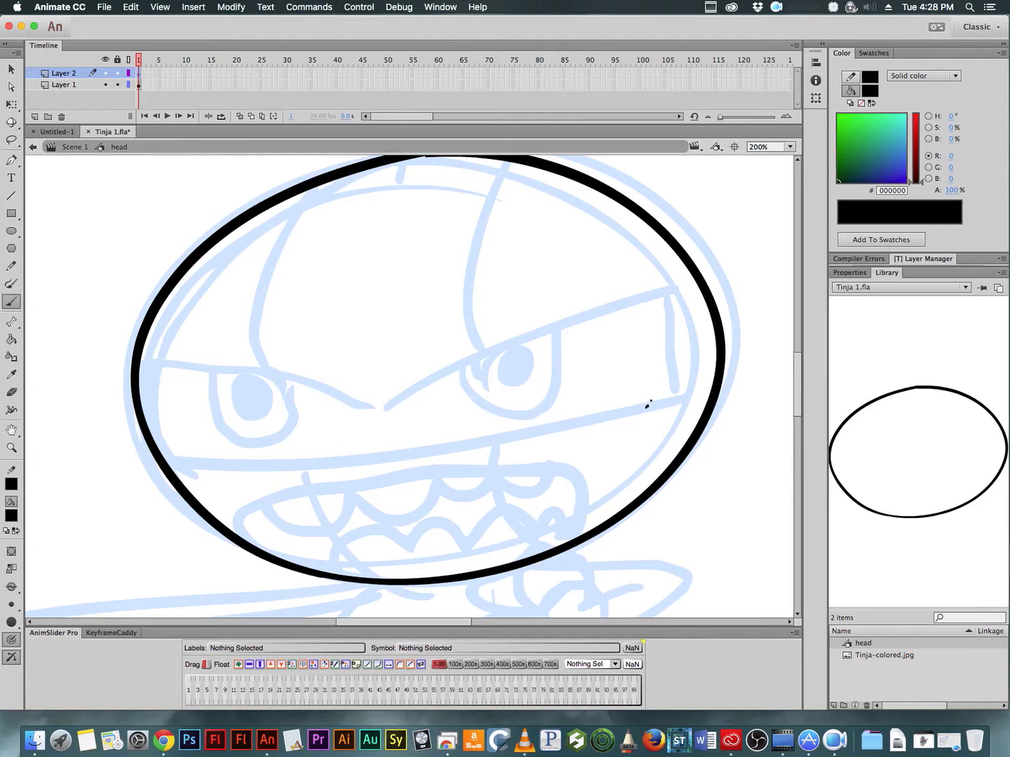
{"action": "mouse_move", "coordinate": [647, 406]}
{"action": "left_mouse_down"}
{"action": "mouse_move", "coordinate": [673, 289]}
{"action": "mouse_move", "coordinate": [659, 288]}
{"action": "left_mouse_up"}
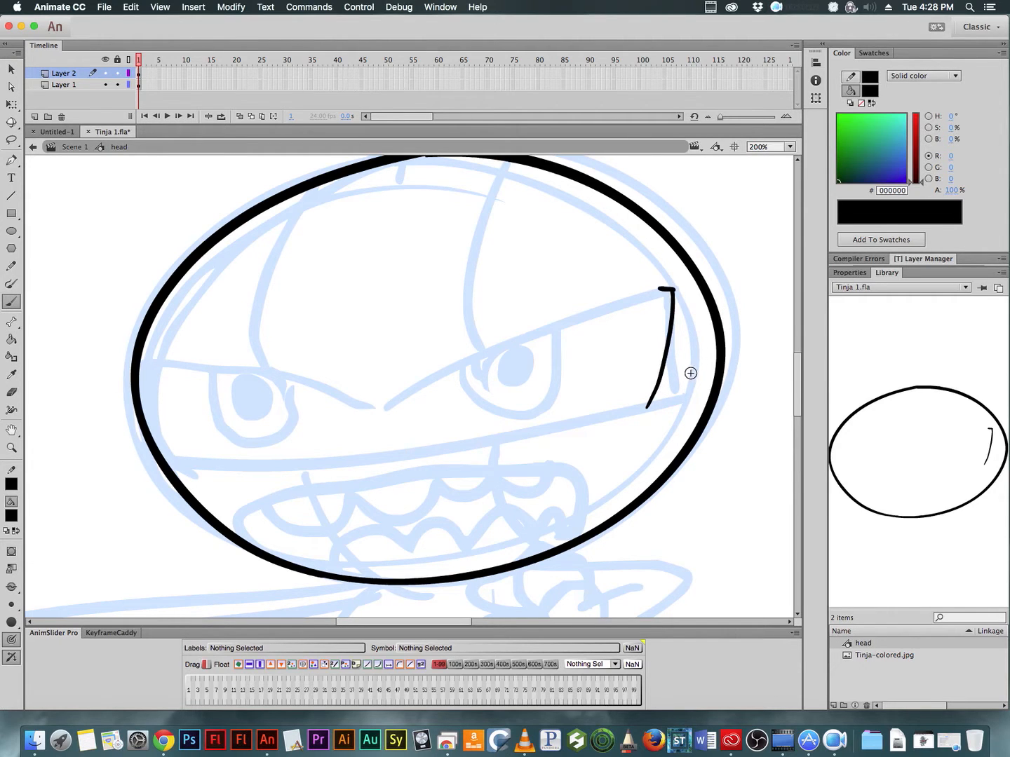
{"action": "key", "text": "super+z"}
{"action": "key", "text": "super+minus"}
{"action": "left_click_drag", "start_coordinate": [561, 461], "coordinate": [701, 486]}
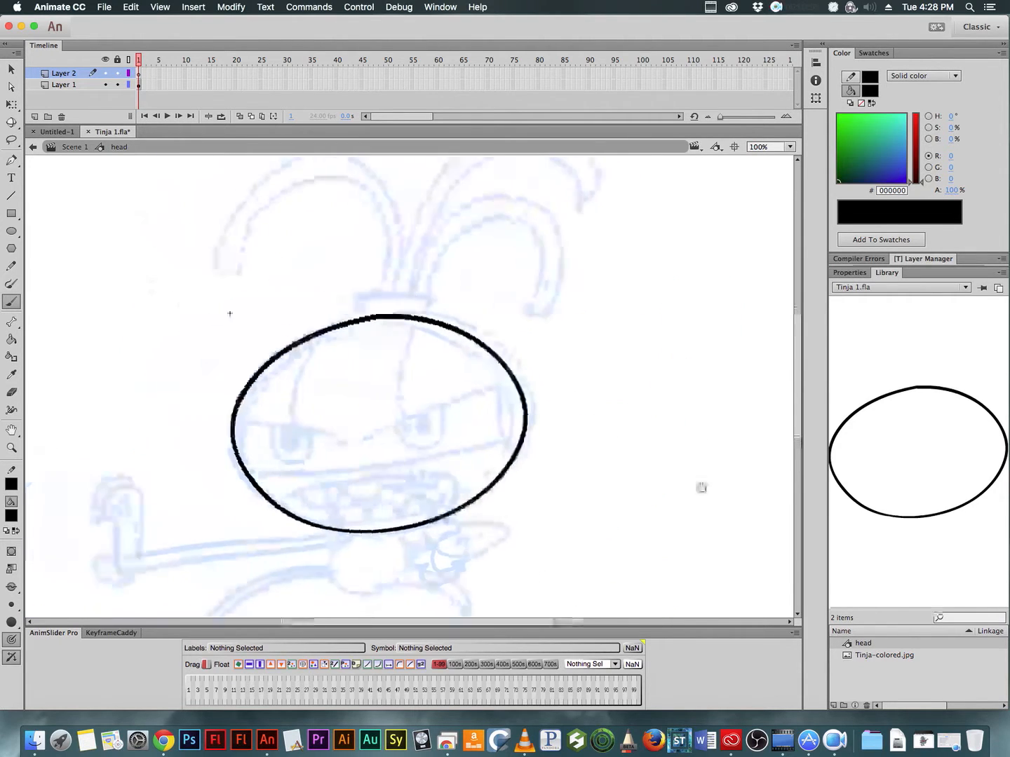
{"action": "mouse_move", "coordinate": [550, 412]}
{"action": "left_mouse_down"}
{"action": "mouse_move", "coordinate": [549, 381]}
{"action": "mouse_move", "coordinate": [408, 441]}
{"action": "mouse_move", "coordinate": [302, 419]}
{"action": "mouse_move", "coordinate": [327, 470]}
{"action": "left_mouse_up"}
{"action": "mouse_move", "coordinate": [543, 440]}
{"action": "left_mouse_down"}
{"action": "mouse_move", "coordinate": [332, 469]}
{"action": "mouse_move", "coordinate": [333, 479]}
{"action": "left_mouse_up"}
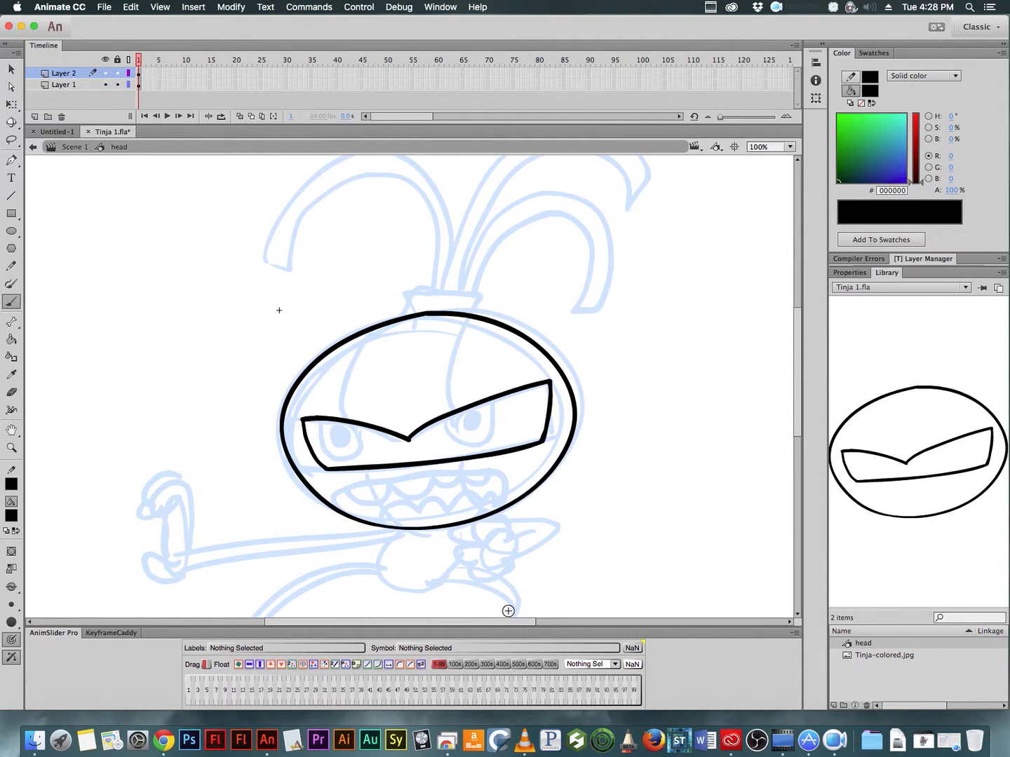
Step: Convert the inked eye mask outline inside the head symbol to a graphic symbol named "eyes"
{"action": "left_click", "coordinate": [12, 139]}
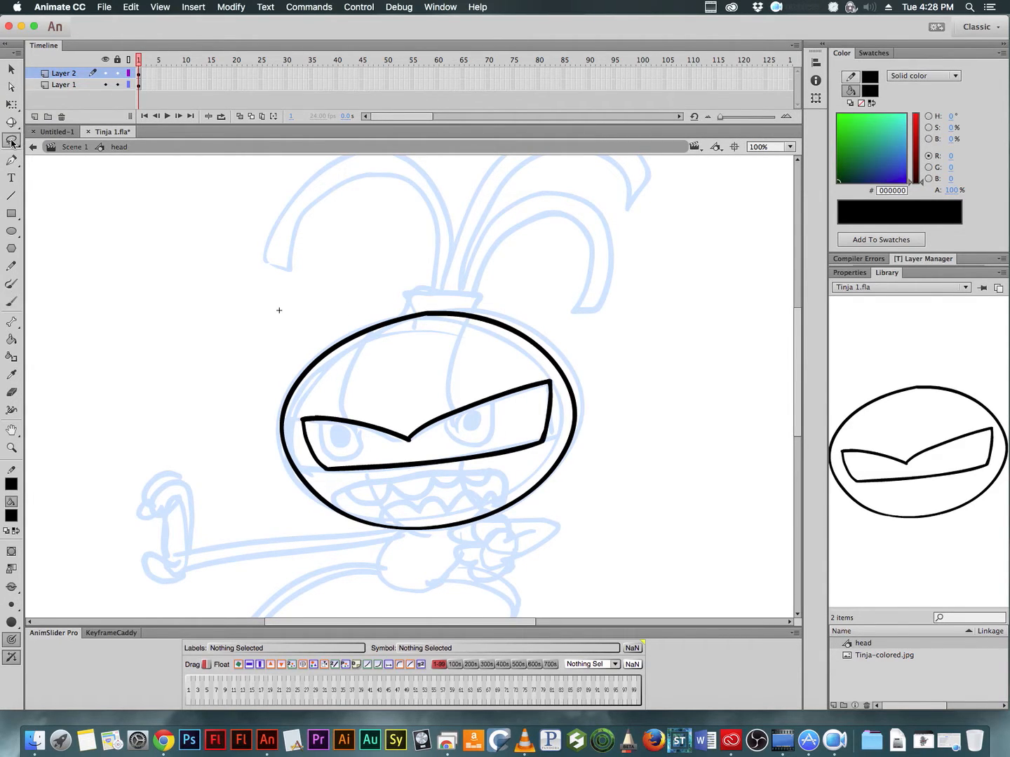
{"action": "mouse_move", "coordinate": [486, 485]}
{"action": "left_mouse_down"}
{"action": "mouse_move", "coordinate": [531, 469]}
{"action": "mouse_move", "coordinate": [555, 440]}
{"action": "mouse_move", "coordinate": [561, 389]}
{"action": "mouse_move", "coordinate": [531, 366]}
{"action": "mouse_move", "coordinate": [330, 399]}
{"action": "mouse_move", "coordinate": [302, 415]}
{"action": "mouse_move", "coordinate": [310, 459]}
{"action": "mouse_move", "coordinate": [377, 488]}
{"action": "mouse_move", "coordinate": [498, 482]}
{"action": "mouse_move", "coordinate": [555, 479]}
{"action": "left_mouse_up"}
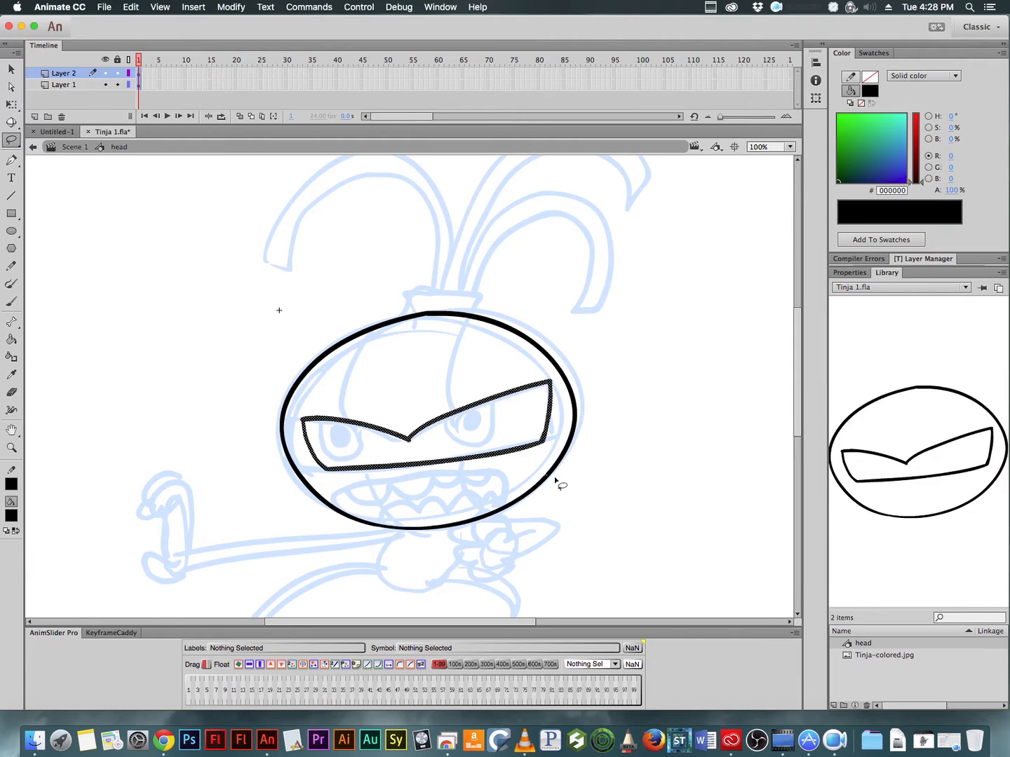
{"action": "key", "text": "F8"}
{"action": "type", "text": "eyes"}
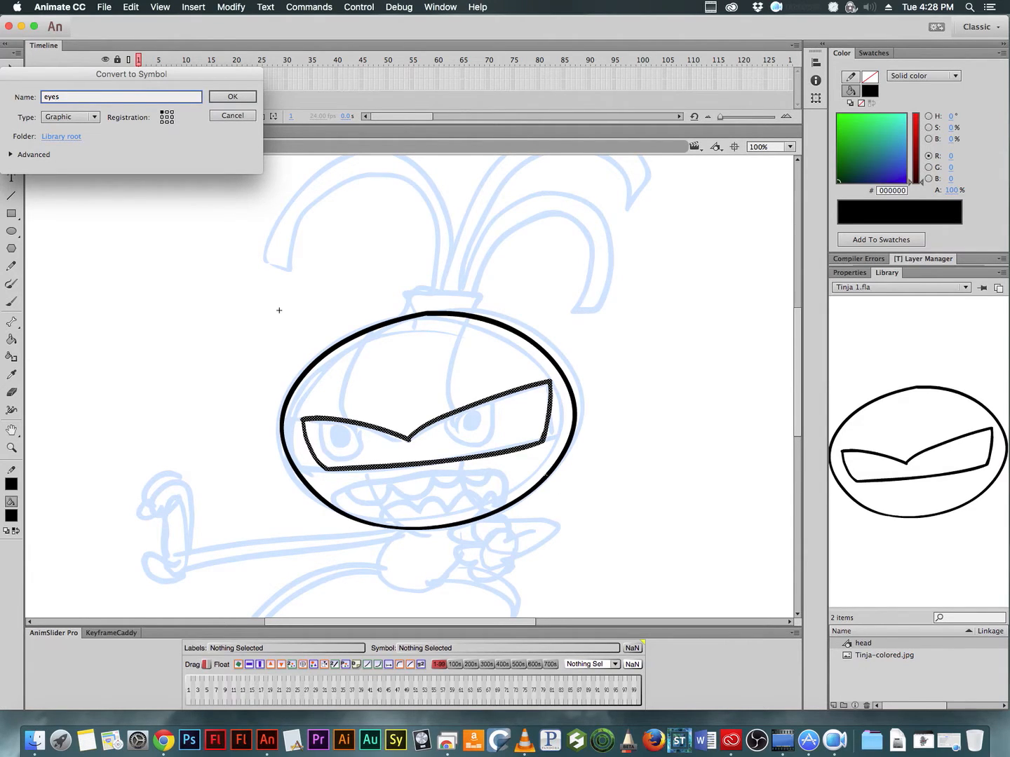
{"action": "key", "text": "Return"}
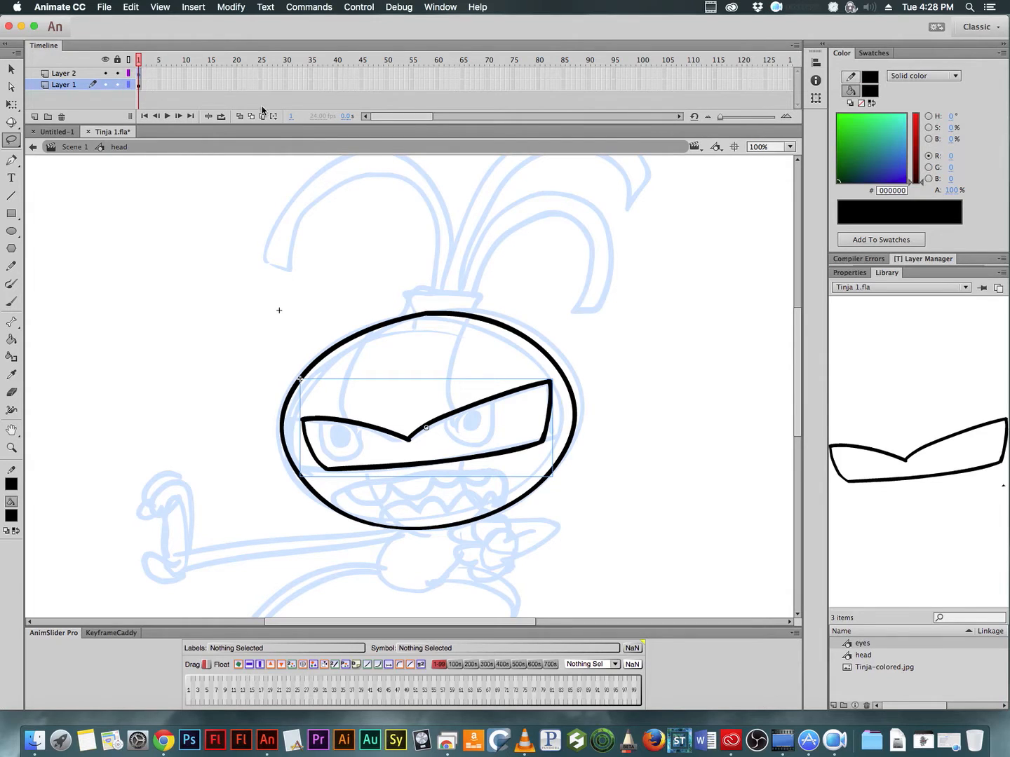
Step: Add a new layer inside the head symbol and move it above the eyes layer, ready for the Brush tool
{"action": "left_click", "coordinate": [11, 302]}
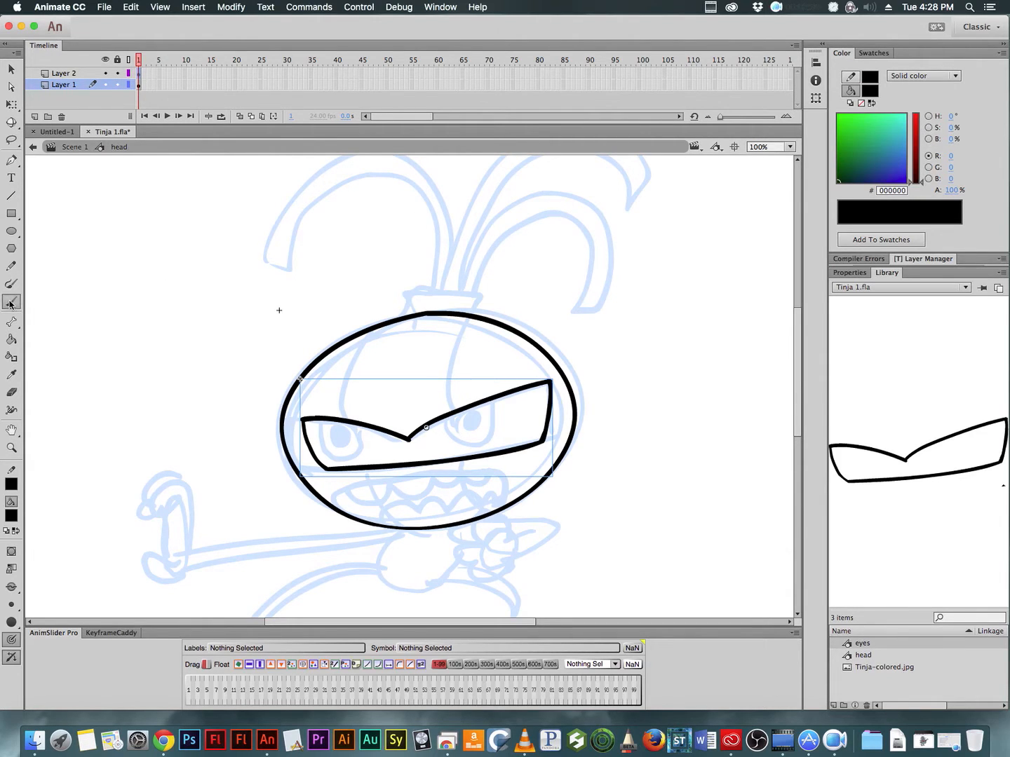
{"action": "left_click", "coordinate": [34, 117]}
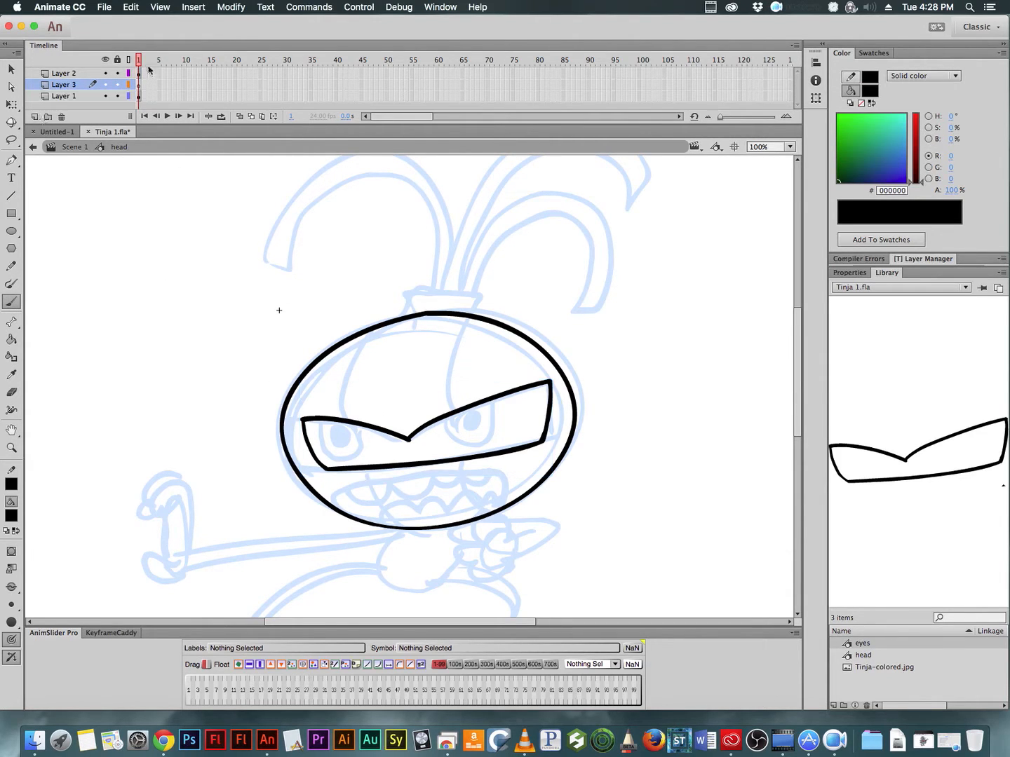
{"action": "left_click_drag", "start_coordinate": [67, 85], "coordinate": [70, 69]}
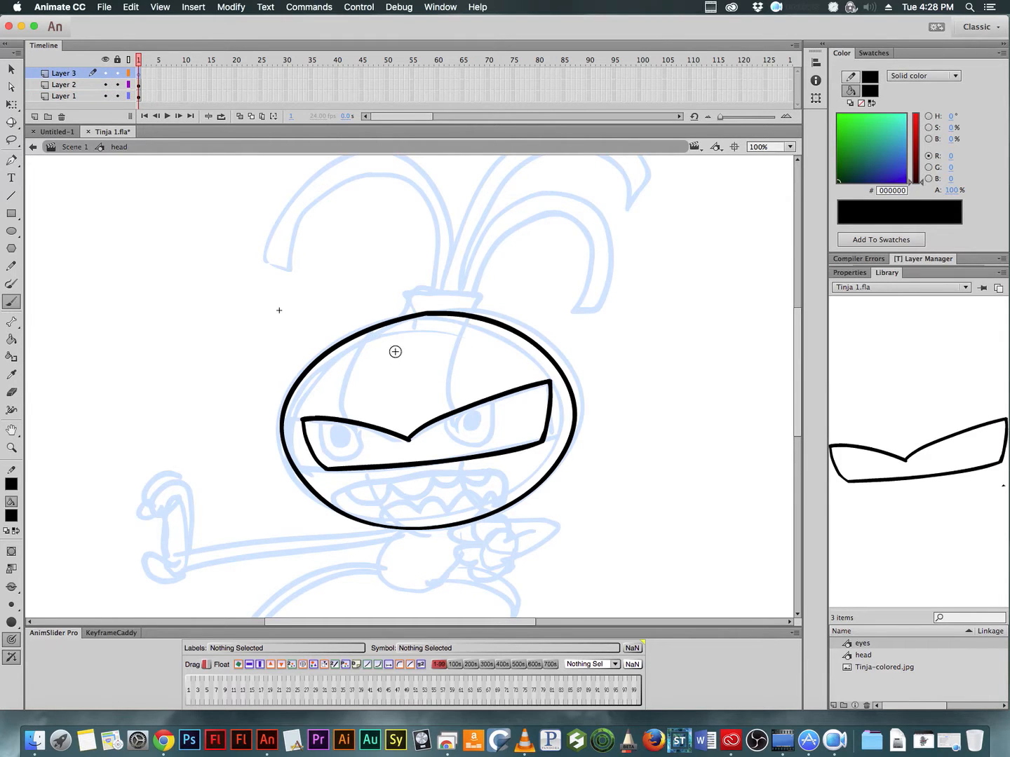
{"action": "left_click", "coordinate": [487, 383], "text": "super"}
{"action": "left_click_drag", "start_coordinate": [551, 497], "coordinate": [660, 361]}
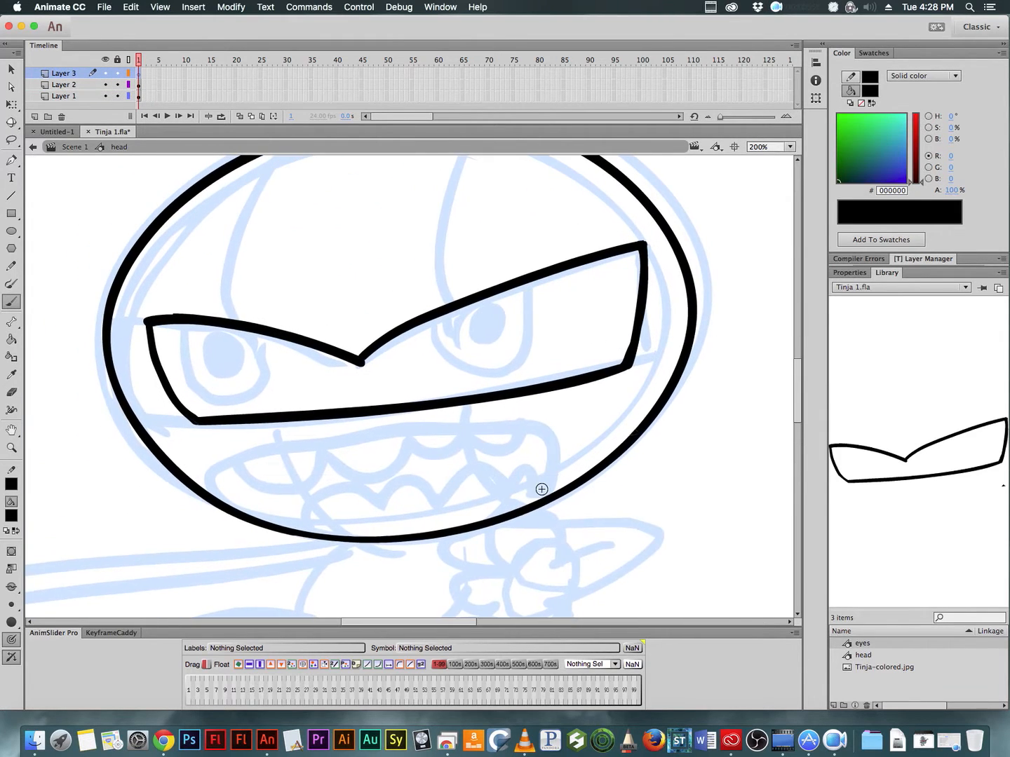
{"action": "mouse_move", "coordinate": [545, 497]}
{"action": "left_mouse_down"}
{"action": "mouse_move", "coordinate": [557, 480]}
{"action": "mouse_move", "coordinate": [516, 425]}
{"action": "mouse_move", "coordinate": [358, 438]}
{"action": "mouse_move", "coordinate": [268, 477]}
{"action": "mouse_move", "coordinate": [258, 522]}
{"action": "left_mouse_up"}
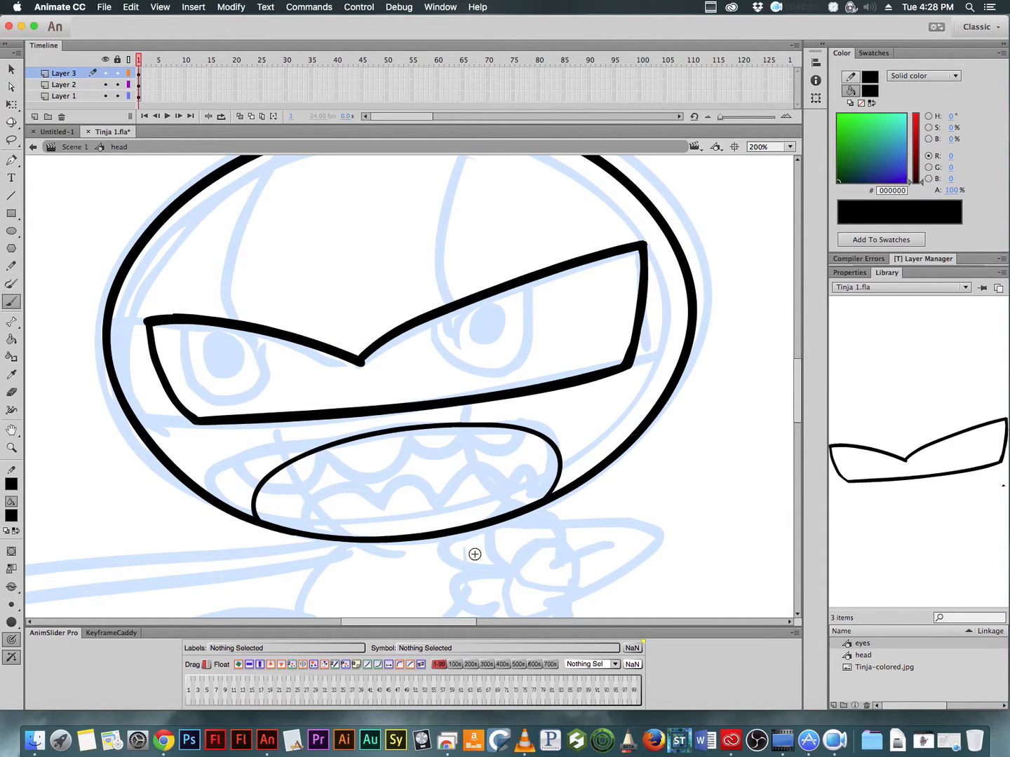
{"action": "key", "text": "super+z"}
Step: Ink the slanted mouth outline above the chin in black, with rounded upper and lower rows of teeth
{"action": "key", "text": "super+minus"}
{"action": "scroll", "coordinate": [610, 568], "scroll_direction": "up", "scroll_amount": 5}
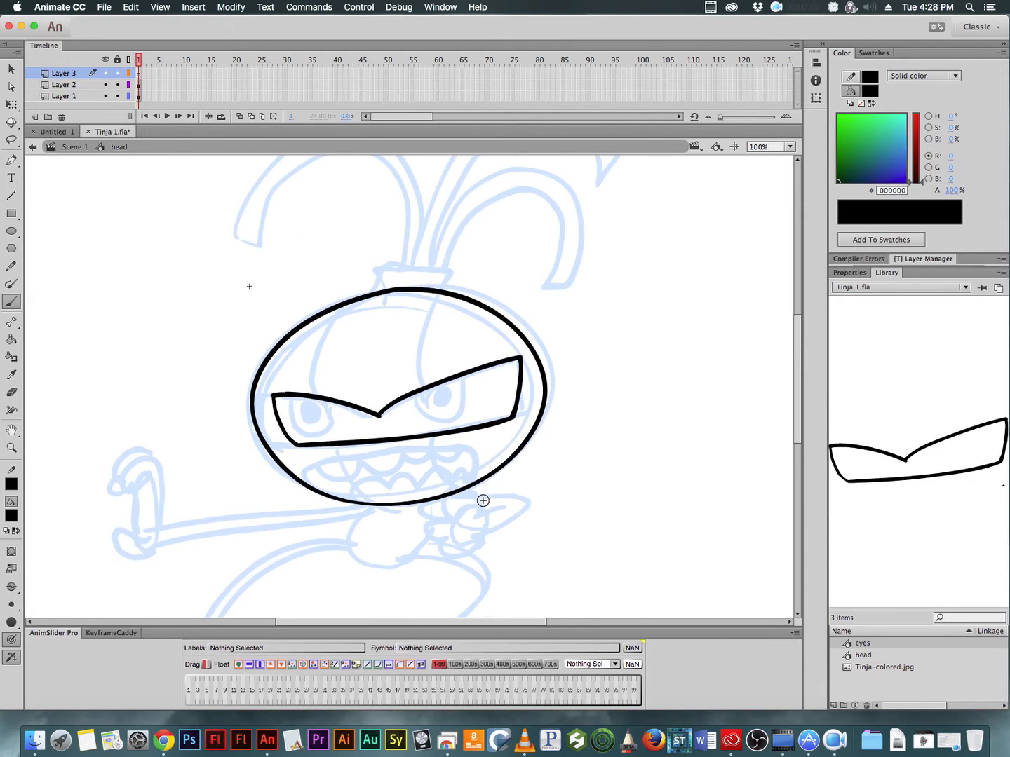
{"action": "mouse_move", "coordinate": [474, 448]}
{"action": "left_mouse_down"}
{"action": "mouse_move", "coordinate": [394, 453]}
{"action": "mouse_move", "coordinate": [333, 480]}
{"action": "left_mouse_up"}
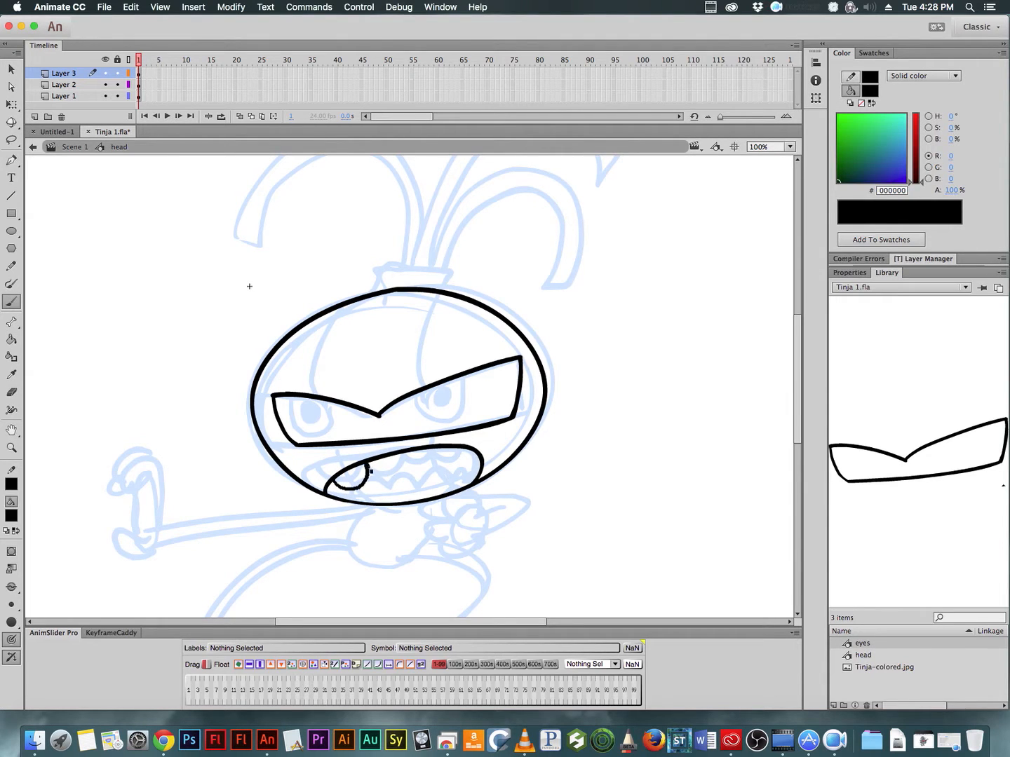
{"action": "mouse_move", "coordinate": [369, 471]}
{"action": "left_mouse_down"}
{"action": "mouse_move", "coordinate": [390, 480]}
{"action": "mouse_move", "coordinate": [412, 456]}
{"action": "mouse_move", "coordinate": [435, 470]}
{"action": "mouse_move", "coordinate": [455, 452]}
{"action": "mouse_move", "coordinate": [481, 461]}
{"action": "left_mouse_up"}
{"action": "mouse_move", "coordinate": [353, 500]}
{"action": "left_mouse_down"}
{"action": "mouse_move", "coordinate": [388, 500]}
{"action": "mouse_move", "coordinate": [406, 479]}
{"action": "mouse_move", "coordinate": [425, 497]}
{"action": "mouse_move", "coordinate": [445, 475]}
{"action": "mouse_move", "coordinate": [465, 486]}
{"action": "mouse_move", "coordinate": [483, 461]}
{"action": "left_mouse_up"}
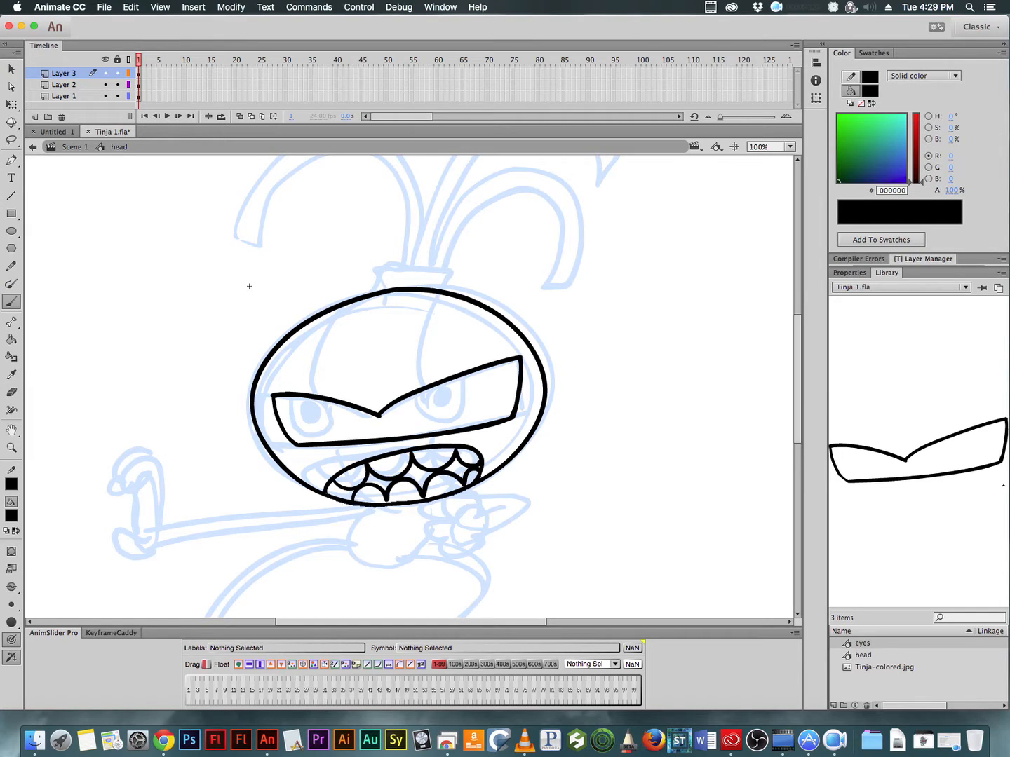
Step: Convert the inked mouth and teeth to a graphic symbol named "mouth"
{"action": "left_click", "coordinate": [139, 73]}
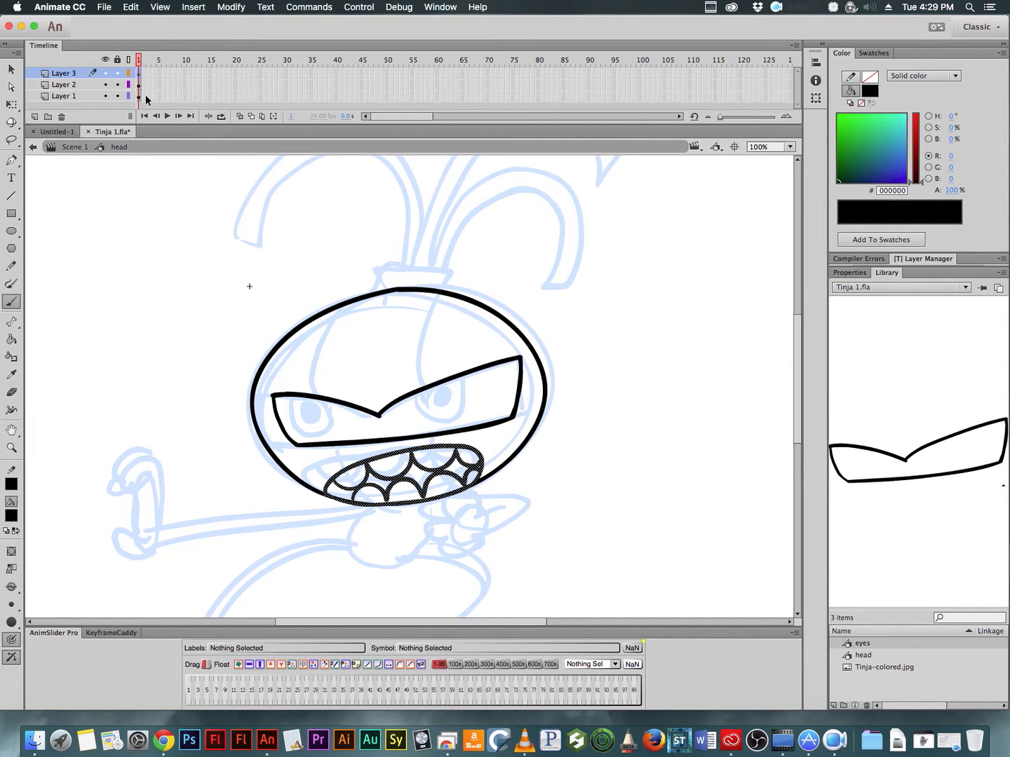
{"action": "key", "text": "F8"}
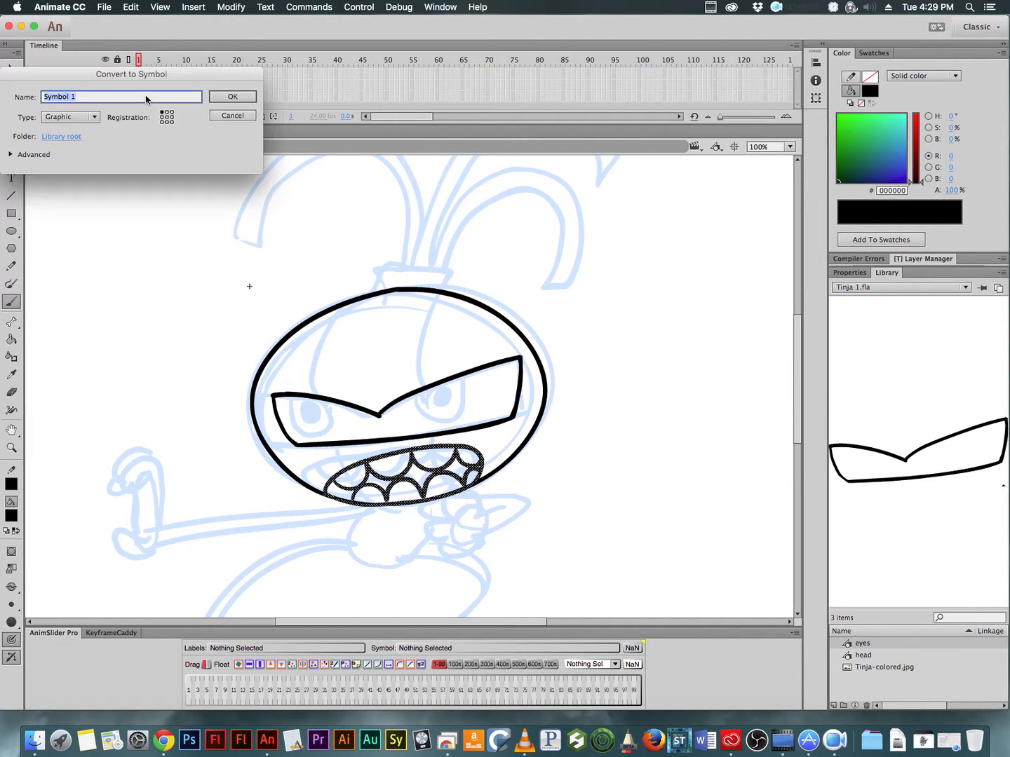
{"action": "type", "text": "mouth"}
{"action": "key", "text": "Return"}
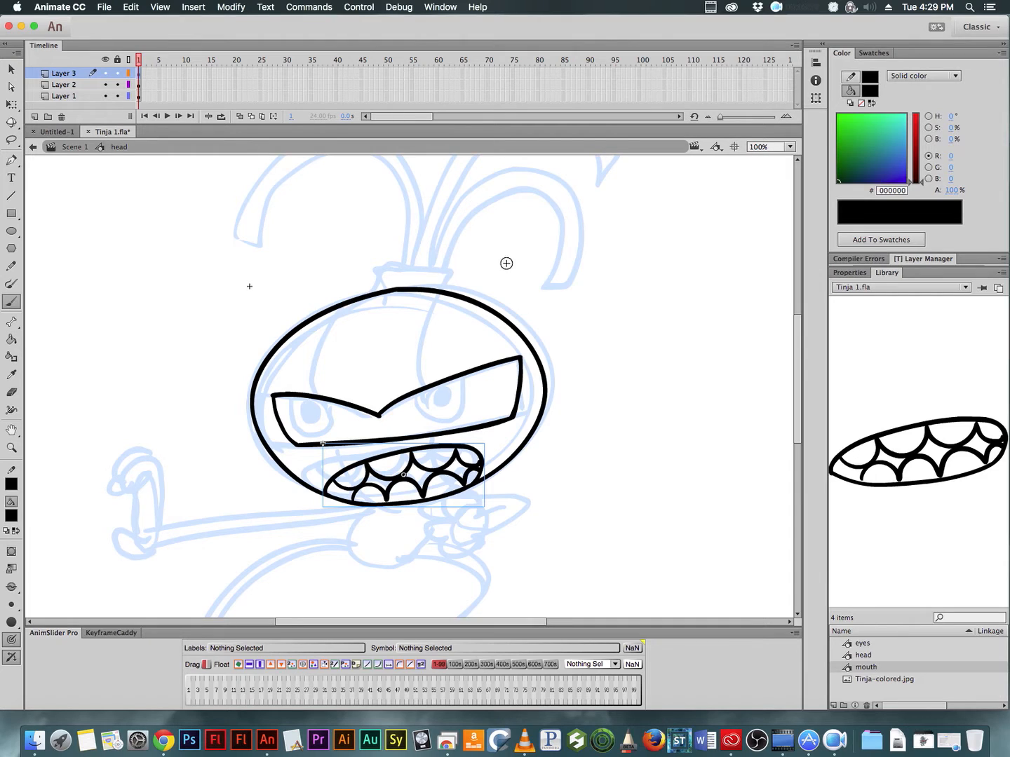
Step: Add a layer above the mouth layer and ink the small collar on top of the head, at the tentacles' base
{"action": "left_click", "coordinate": [36, 117]}
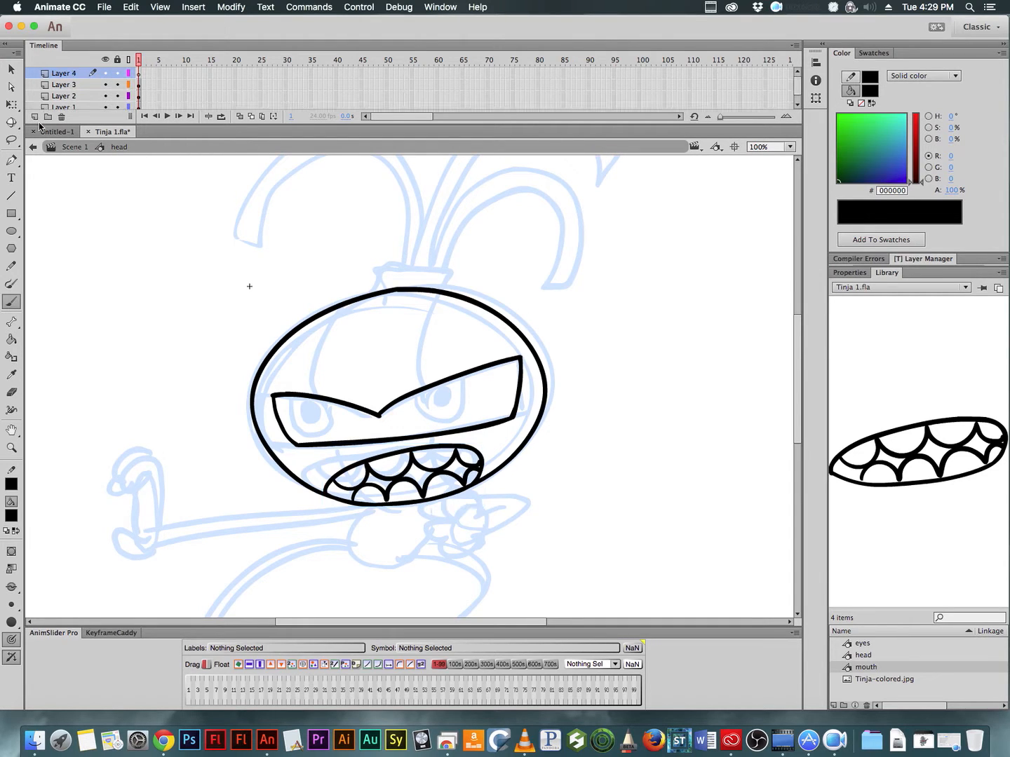
{"action": "scroll", "coordinate": [582, 264], "scroll_direction": "up", "scroll_amount": 3}
{"action": "mouse_move", "coordinate": [382, 379]}
{"action": "left_mouse_down"}
{"action": "mouse_move", "coordinate": [420, 363]}
{"action": "mouse_move", "coordinate": [429, 382]}
{"action": "left_mouse_up"}
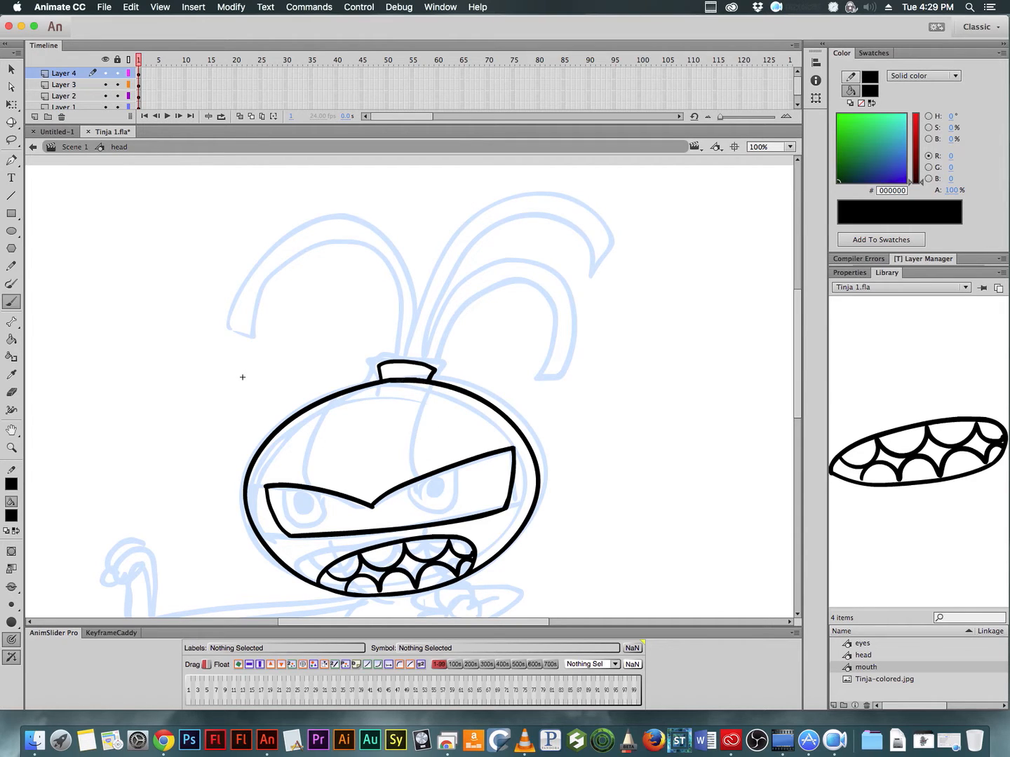
Step: Convert the collar artwork to a graphic symbol named "whip hole" and add a new layer above it
{"action": "left_click", "coordinate": [139, 75]}
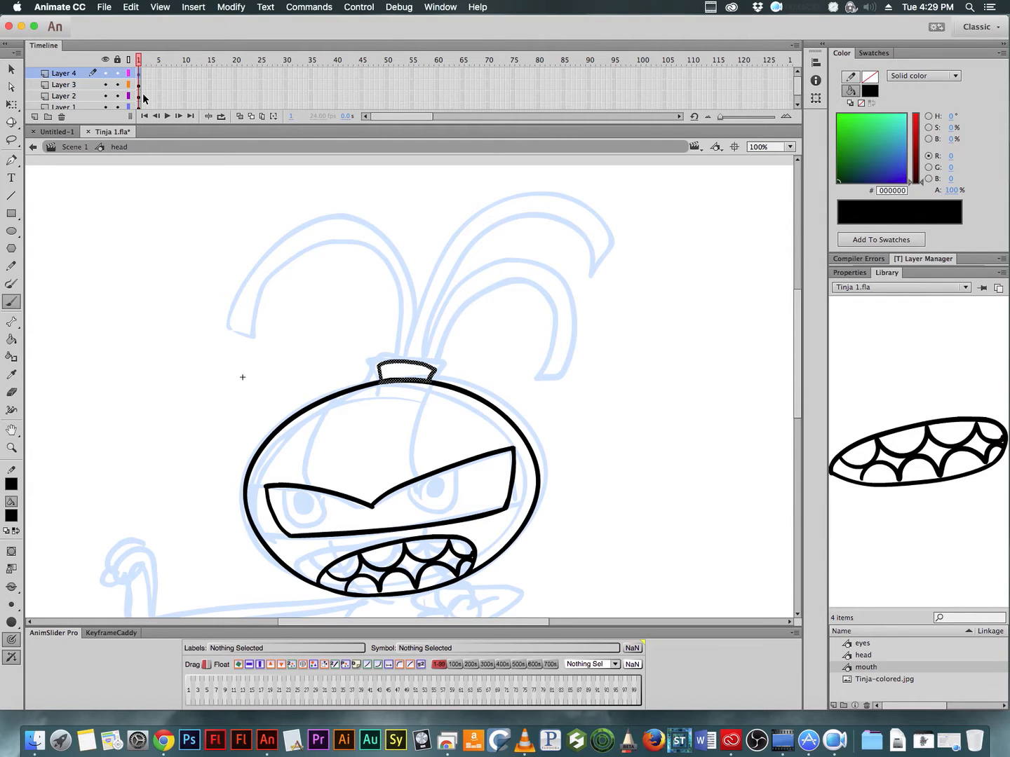
{"action": "key", "text": "F8"}
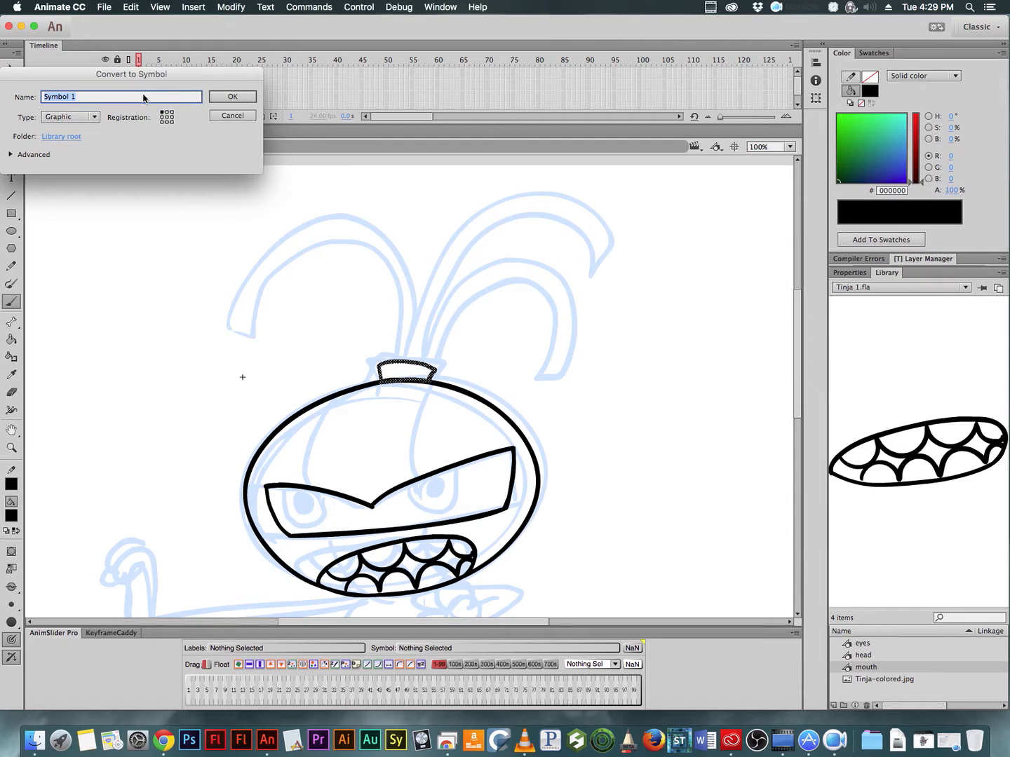
{"action": "type", "text": "whip hole"}
{"action": "key", "text": "Return"}
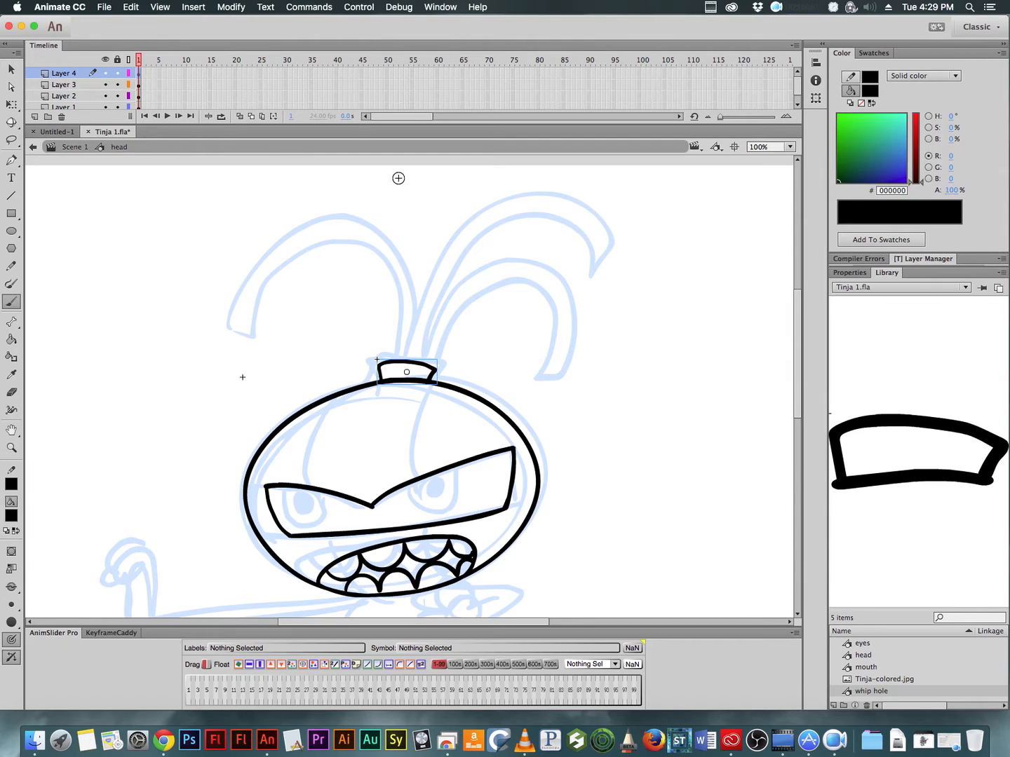
{"action": "left_click", "coordinate": [34, 118]}
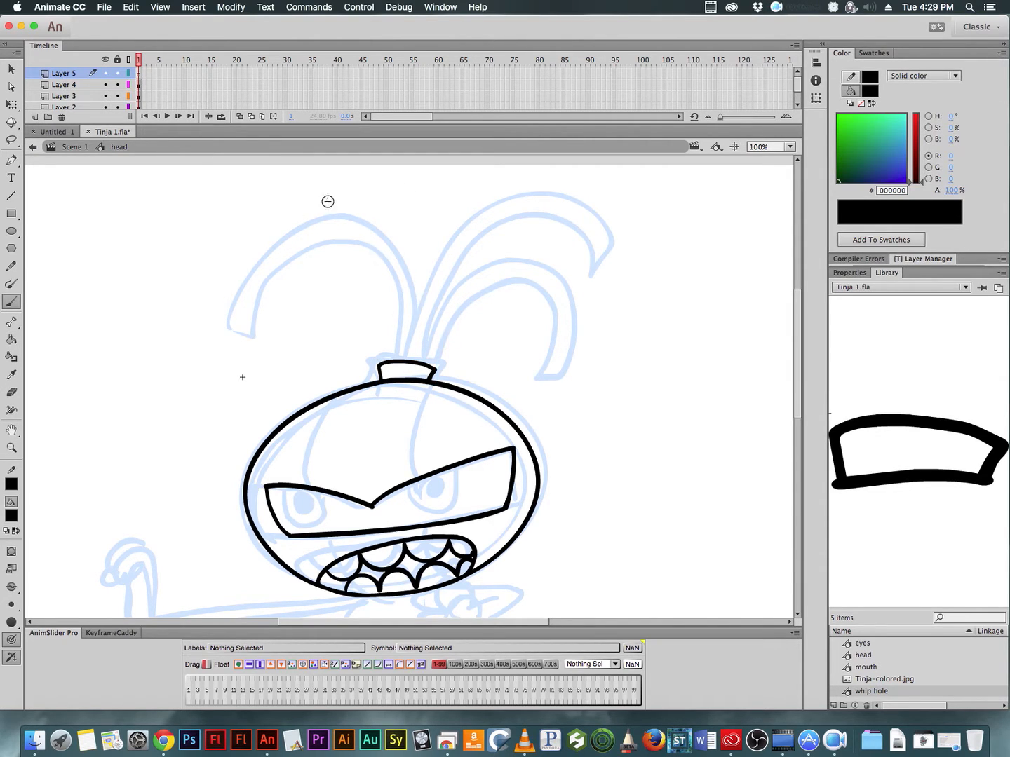
Step: Open the eyes symbol nested inside the head symbol for editing in place
{"action": "left_click", "coordinate": [70, 149]}
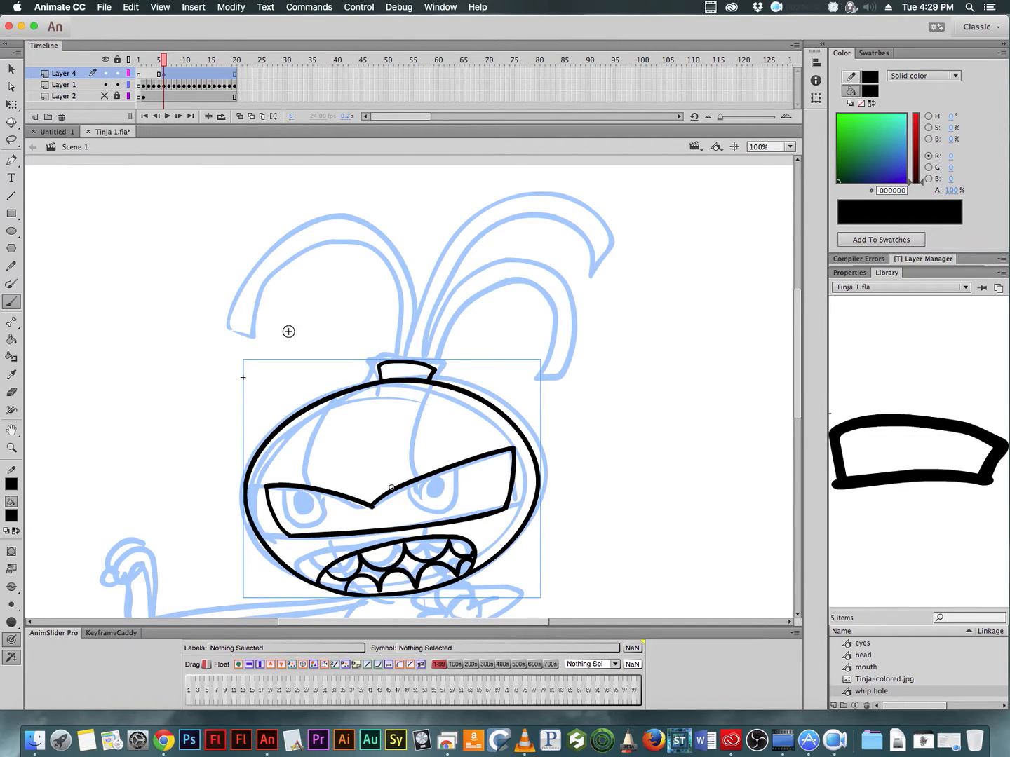
{"action": "left_click", "coordinate": [9, 70]}
{"action": "double_click", "coordinate": [465, 400]}
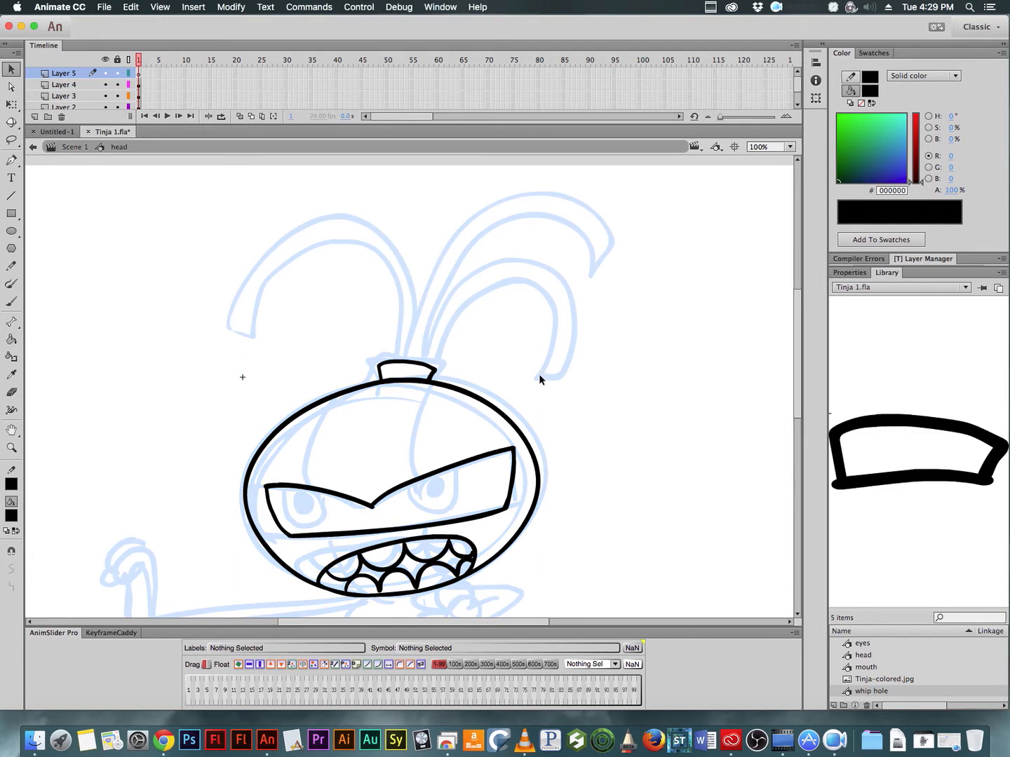
{"action": "scroll", "coordinate": [577, 444], "scroll_direction": "down", "scroll_amount": 3}
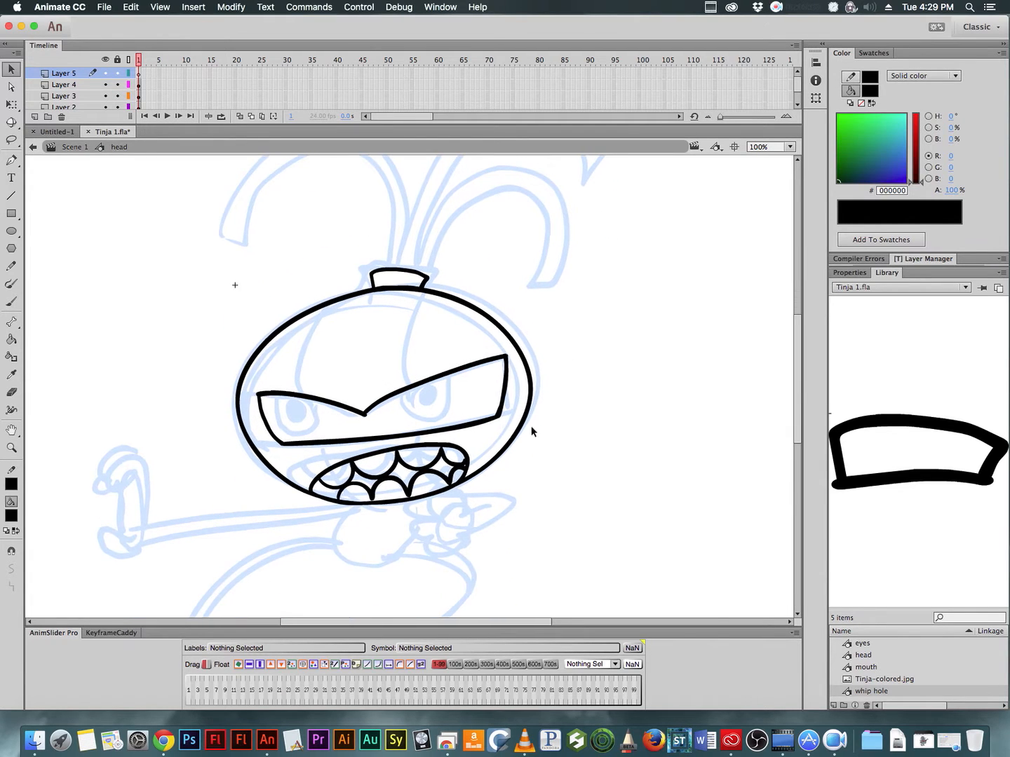
{"action": "double_click", "coordinate": [508, 379]}
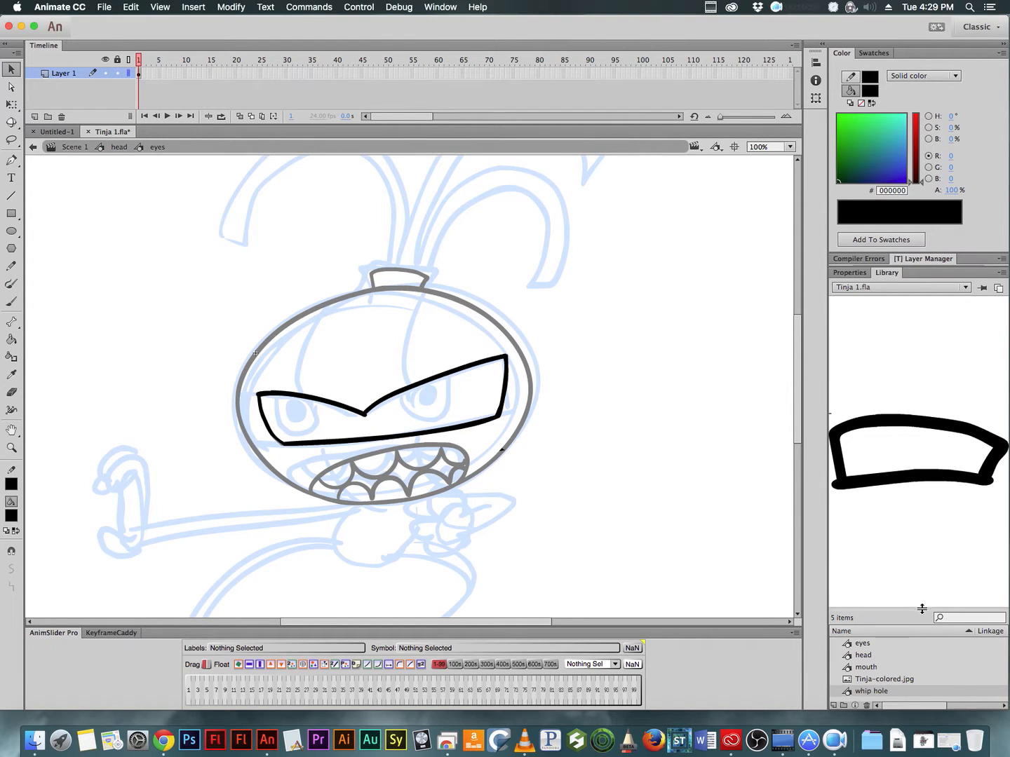
Step: Show the Tinja-colored.jpg artwork in the library preview and enlarge the preview as a color reference
{"action": "left_click_drag", "start_coordinate": [919, 608], "coordinate": [933, 649]}
{"action": "left_click", "coordinate": [901, 521]}
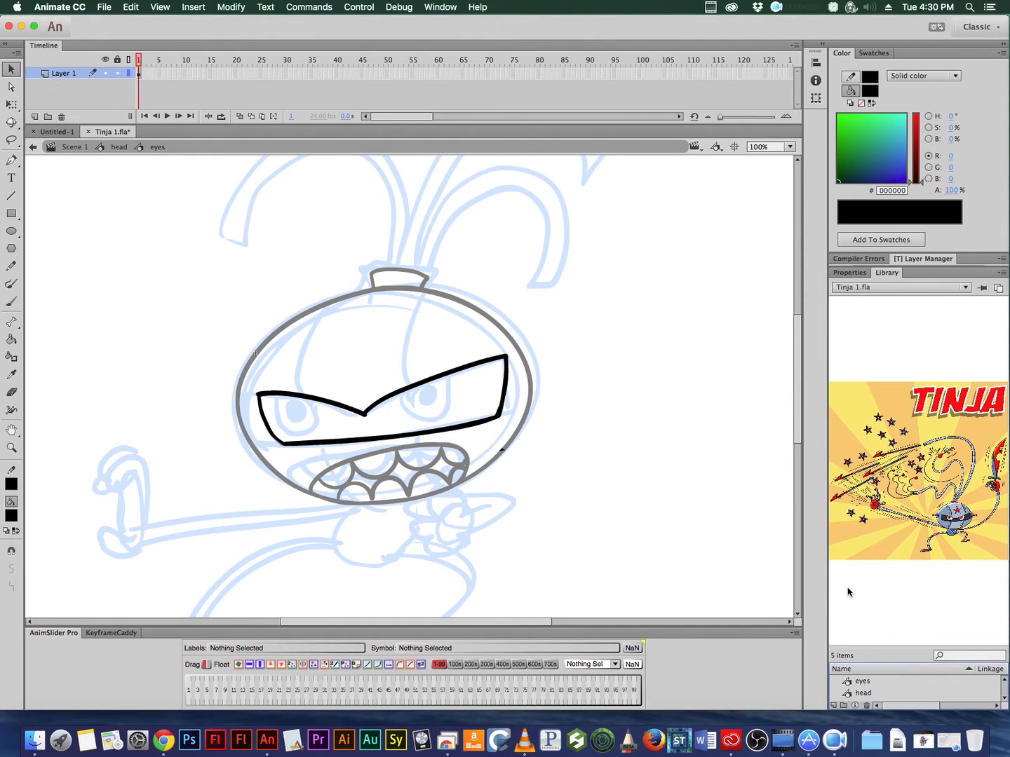
{"action": "left_click_drag", "start_coordinate": [805, 593], "coordinate": [723, 593]}
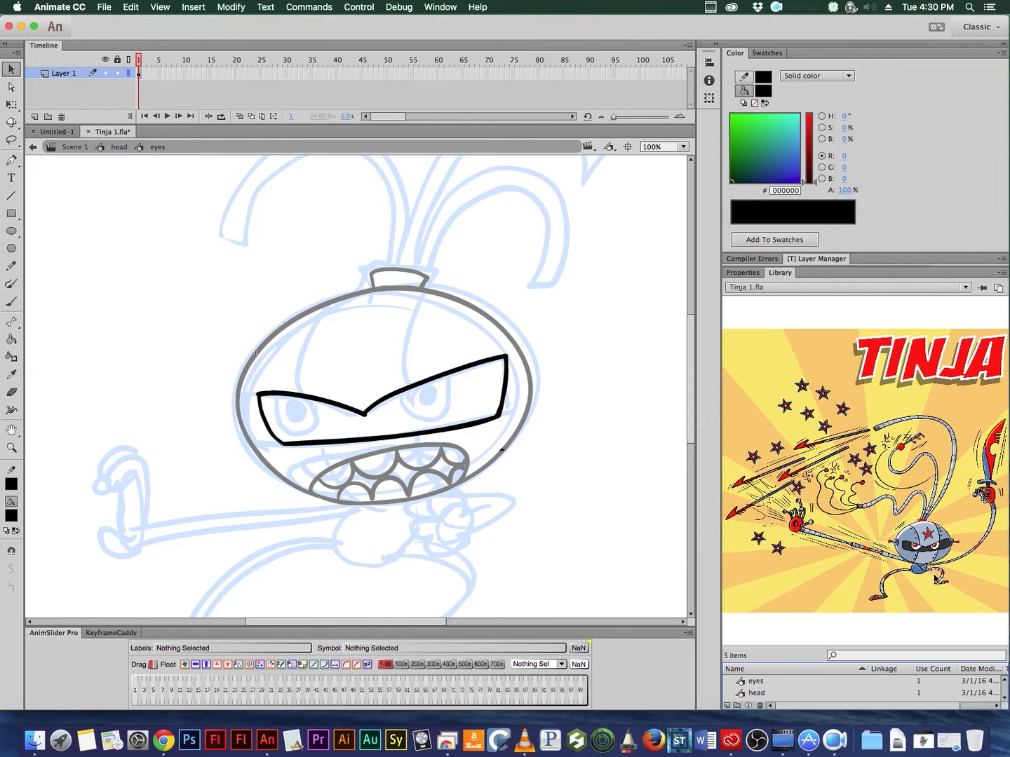
Step: Fill the inside of the eye mask with dark gray #333333
{"action": "left_click", "coordinate": [14, 516]}
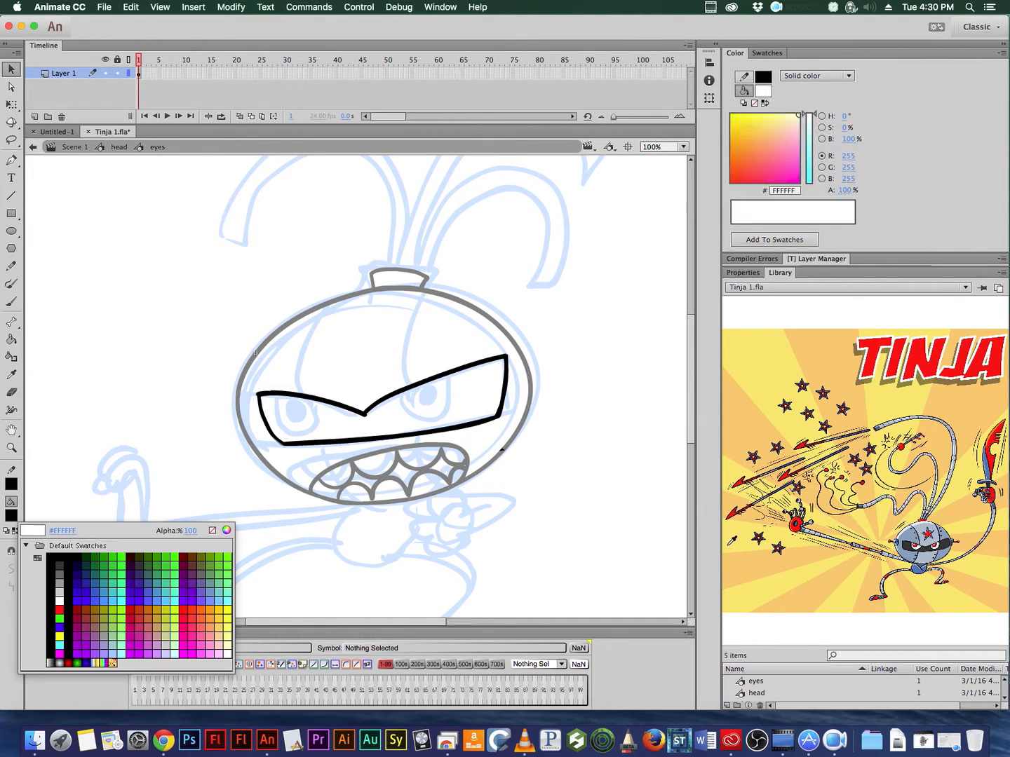
{"action": "left_click", "coordinate": [49, 570]}
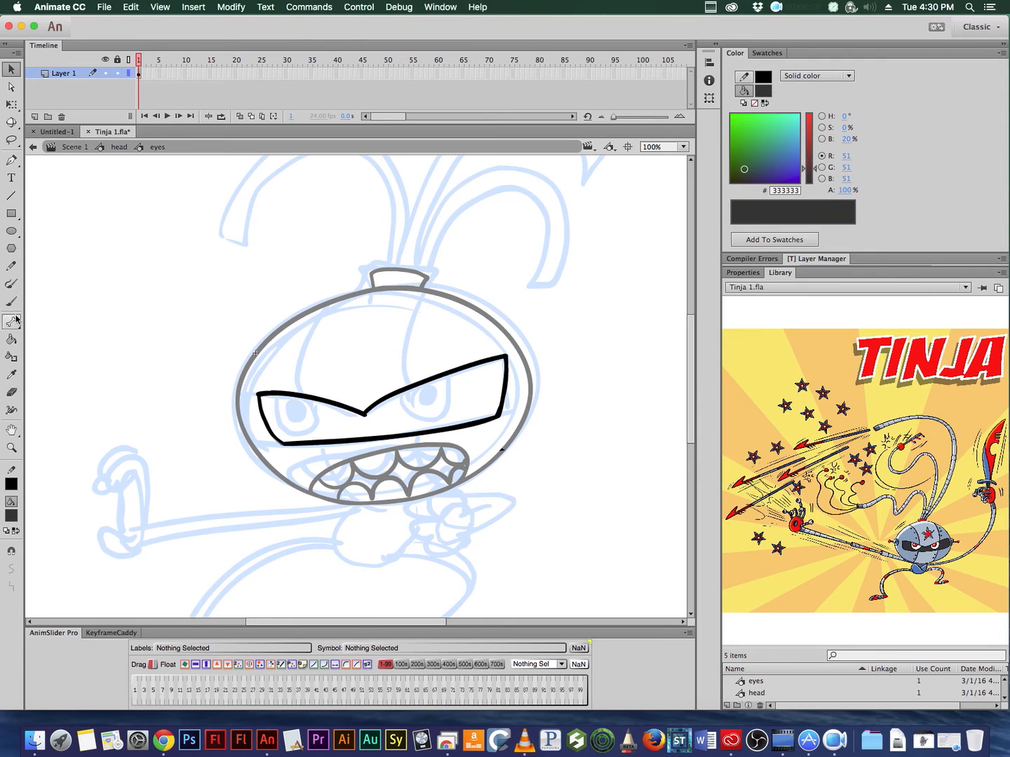
{"action": "left_click", "coordinate": [12, 340]}
{"action": "left_click", "coordinate": [414, 421]}
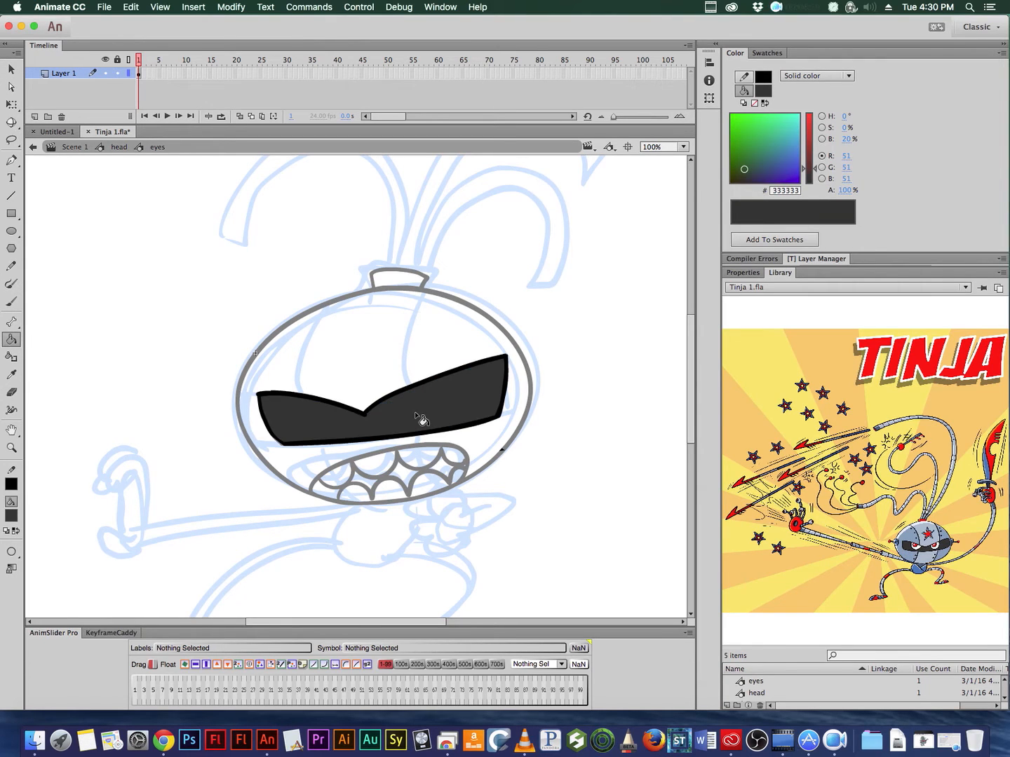
Step: Move the eye mask's dark gray fill in place onto a new layer beneath the outline layer
{"action": "key", "text": "v"}
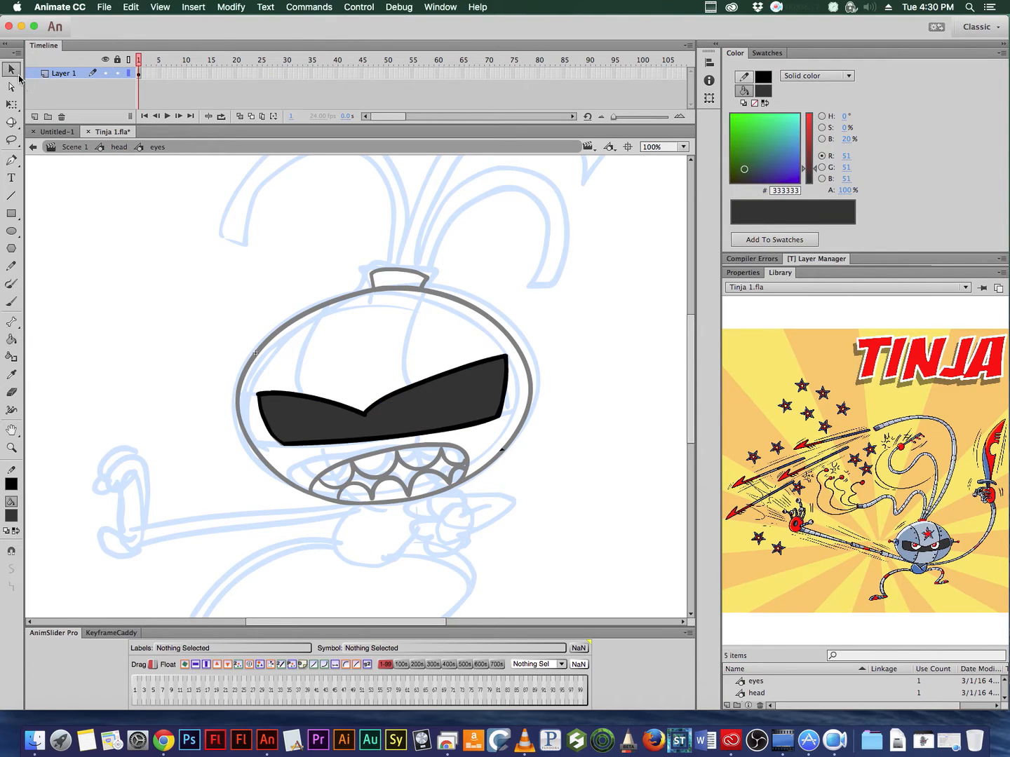
{"action": "left_click", "coordinate": [478, 406]}
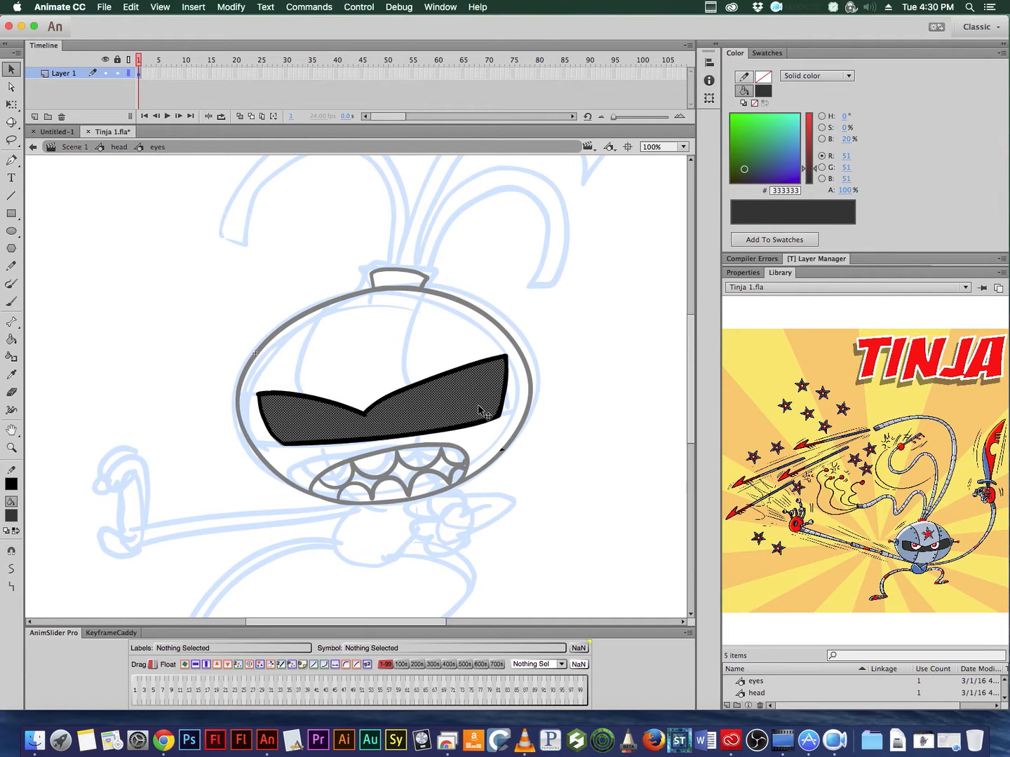
{"action": "key", "text": "Delete"}
{"action": "left_click", "coordinate": [35, 117]}
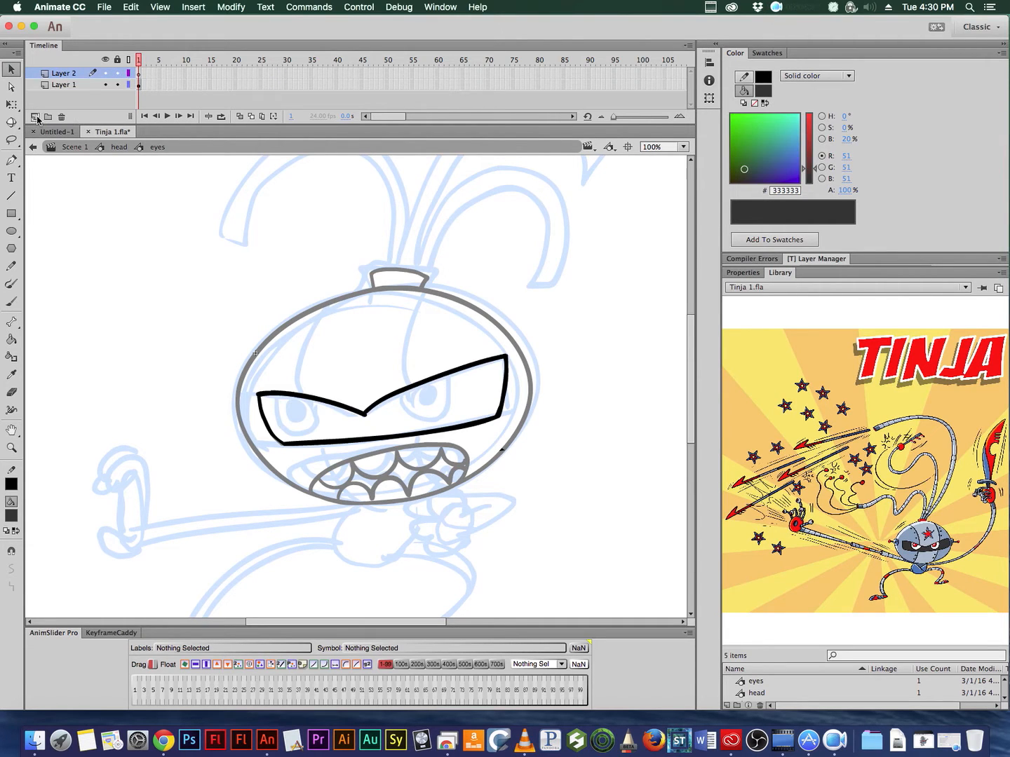
{"action": "left_click_drag", "start_coordinate": [78, 73], "coordinate": [95, 98]}
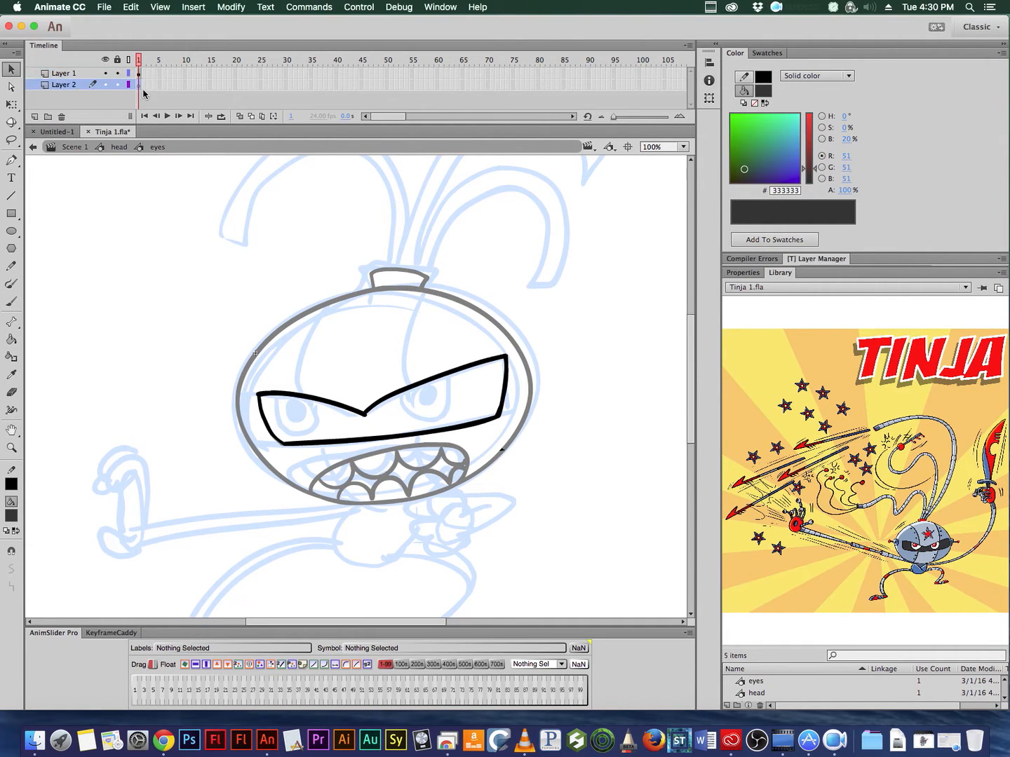
{"action": "key", "text": "ctrl+shift+v"}
{"action": "left_click", "coordinate": [511, 285]}
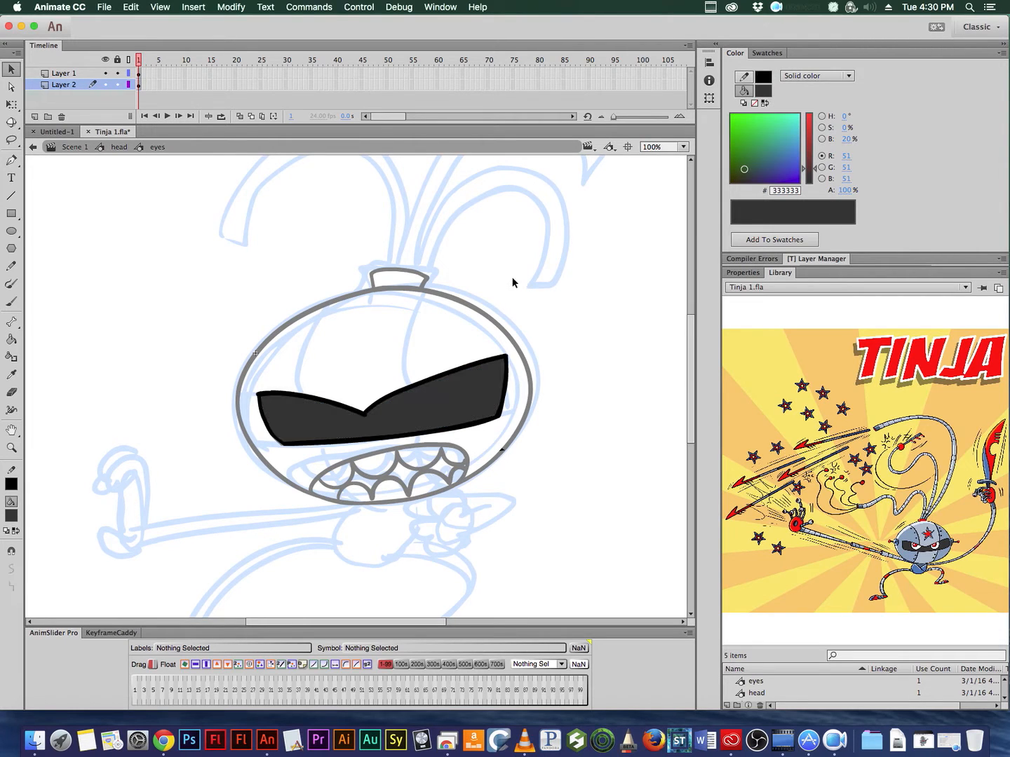
Step: Add a new layer between the outline and dark gray fill layers, and lock and hide the fill layer
{"action": "left_click", "coordinate": [117, 84]}
{"action": "left_click", "coordinate": [74, 74]}
{"action": "left_click", "coordinate": [76, 86]}
{"action": "left_click", "coordinate": [35, 118]}
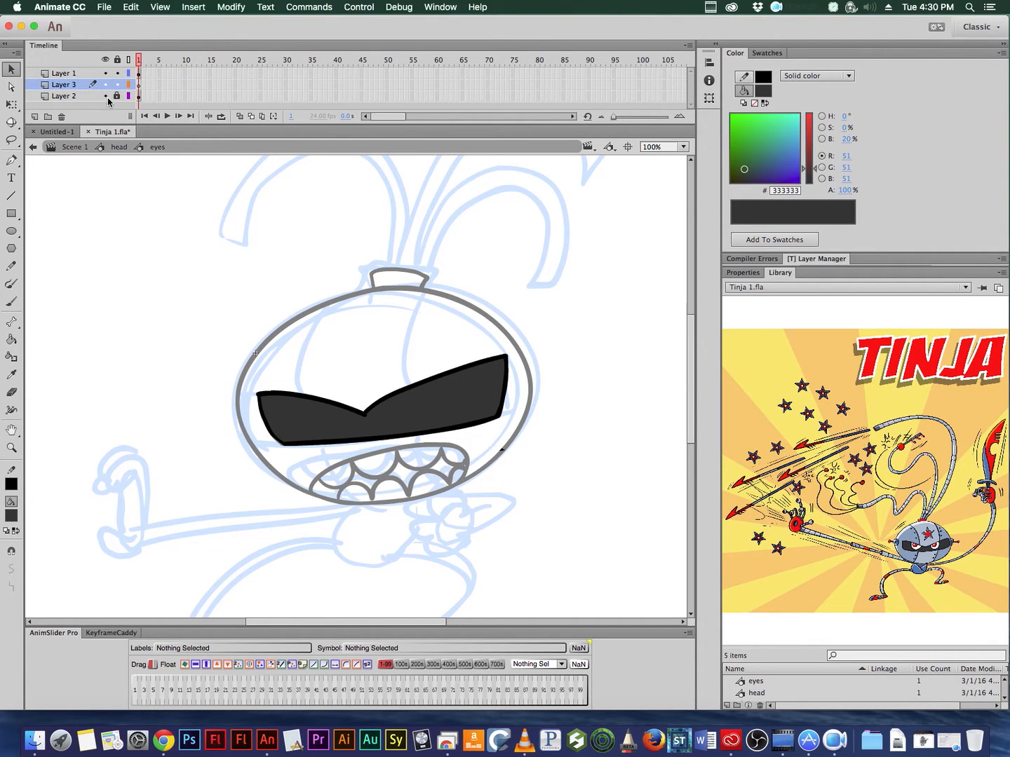
{"action": "left_click", "coordinate": [129, 96]}
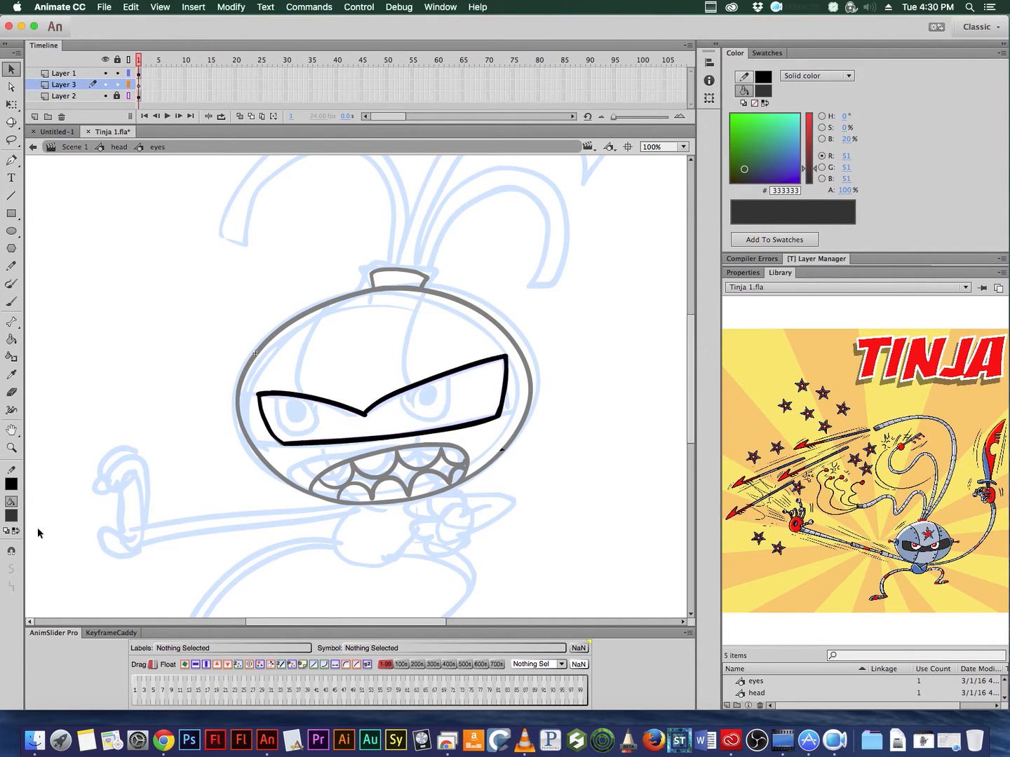
{"action": "left_click", "coordinate": [129, 96]}
{"action": "left_click", "coordinate": [105, 96]}
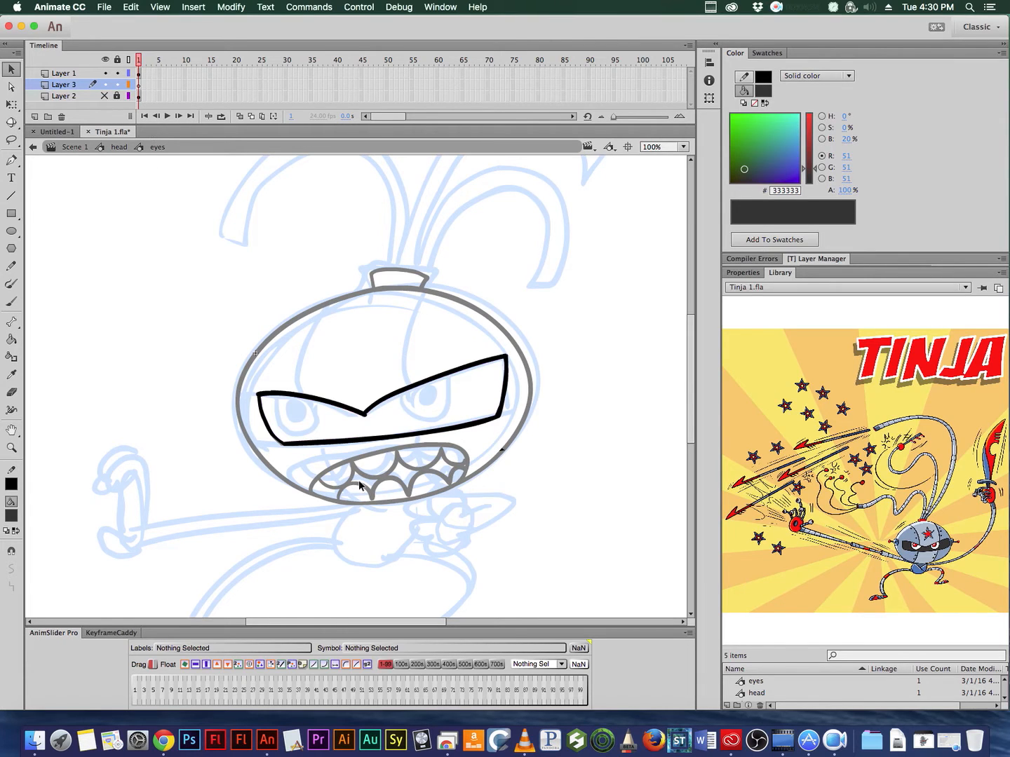
Step: Set the fill color to black #000000 and activate the Brush tool for inking the eyeballs
{"action": "left_click", "coordinate": [12, 517]}
{"action": "left_click", "coordinate": [57, 578]}
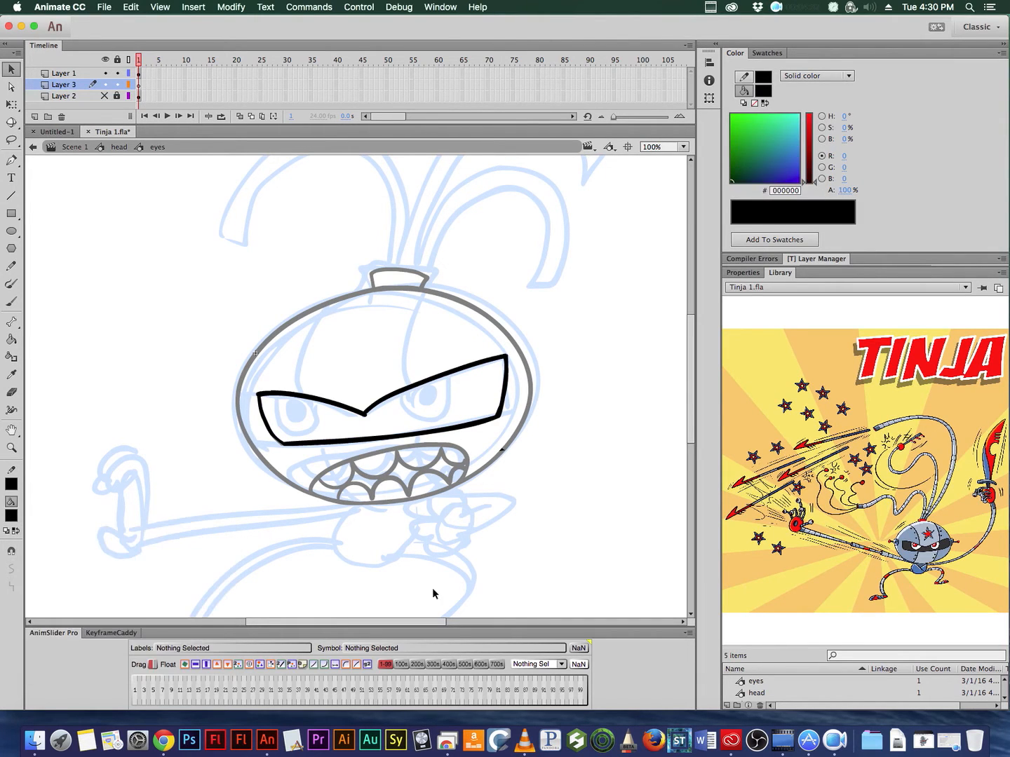
{"action": "left_click", "coordinate": [15, 307]}
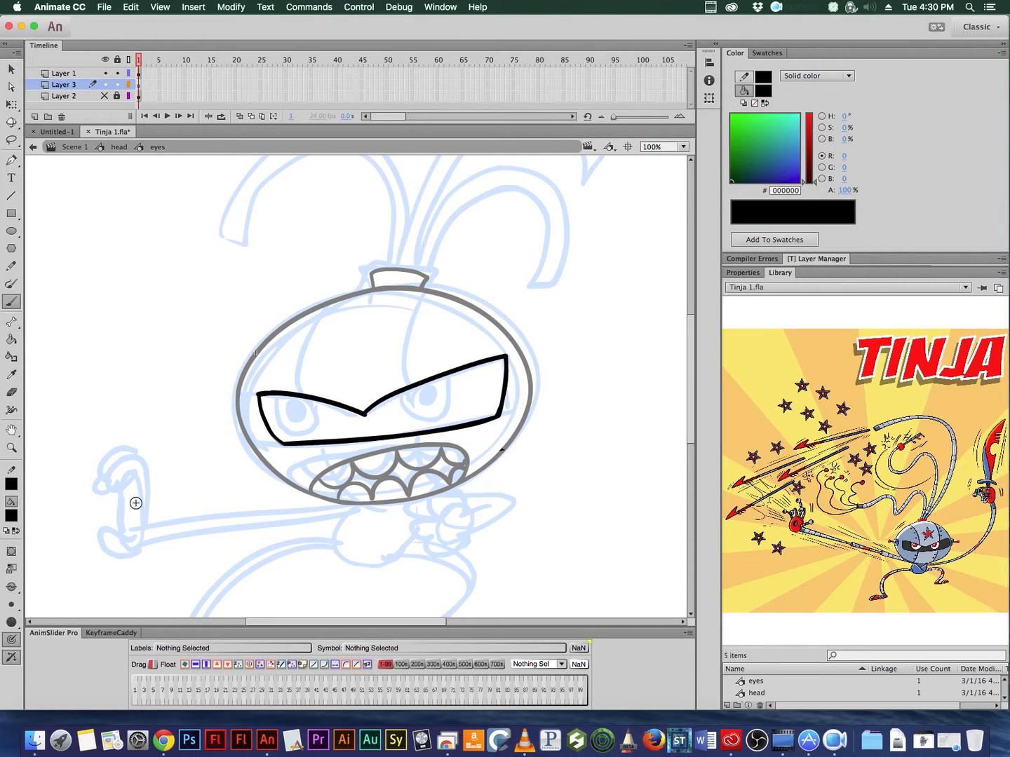
{"action": "left_click", "coordinate": [385, 408], "text": "super"}
{"action": "left_click_drag", "start_coordinate": [501, 437], "coordinate": [549, 435]}
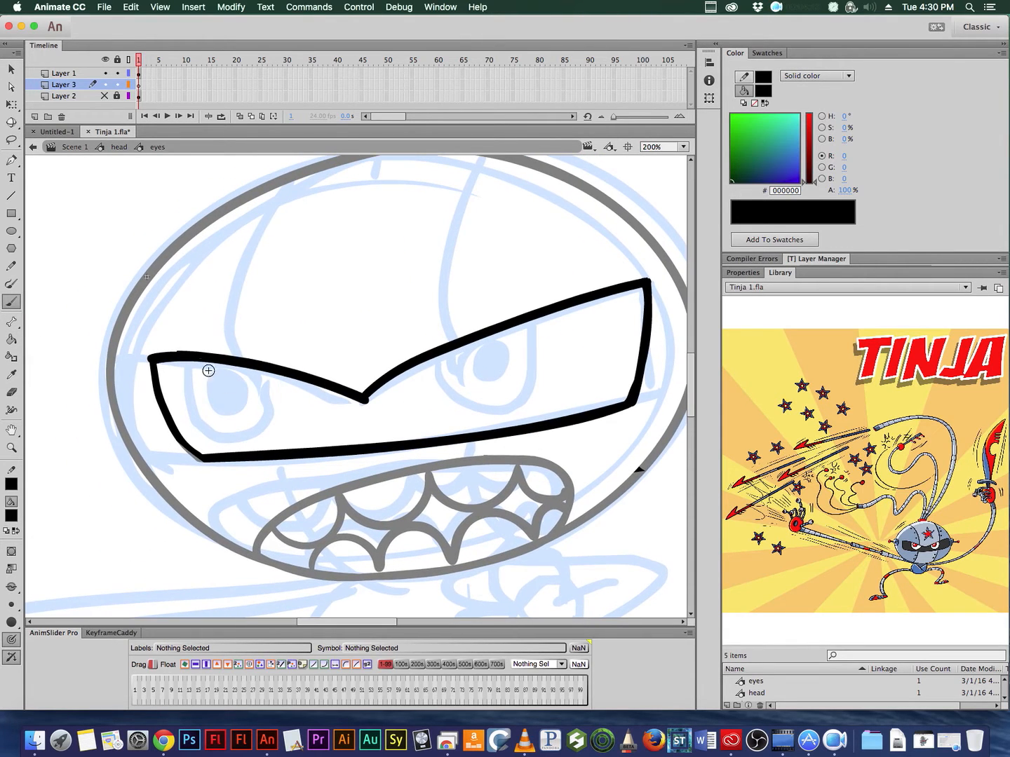
{"action": "mouse_move", "coordinate": [196, 361]}
{"action": "left_mouse_down"}
{"action": "mouse_move", "coordinate": [216, 427]}
{"action": "mouse_move", "coordinate": [243, 440]}
{"action": "mouse_move", "coordinate": [284, 423]}
{"action": "mouse_move", "coordinate": [288, 378]}
{"action": "mouse_move", "coordinate": [271, 339]}
{"action": "mouse_move", "coordinate": [242, 324]}
{"action": "mouse_move", "coordinate": [219, 326]}
{"action": "mouse_move", "coordinate": [198, 370]}
{"action": "left_mouse_up"}
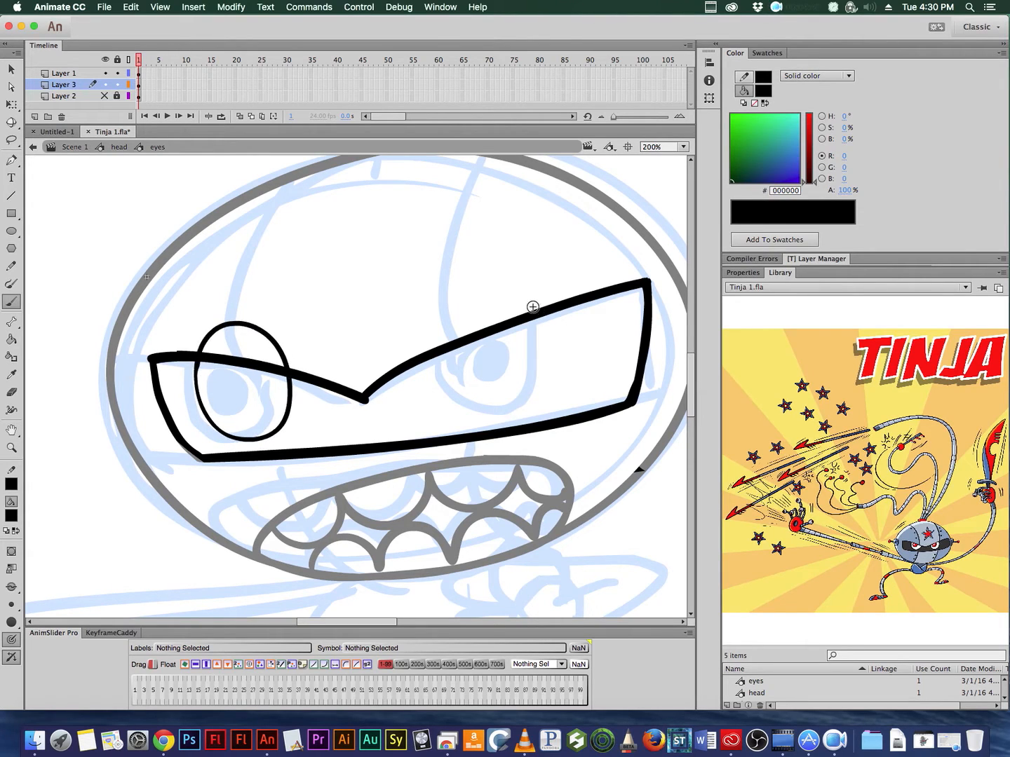
{"action": "mouse_move", "coordinate": [544, 295]}
{"action": "left_mouse_down"}
{"action": "mouse_move", "coordinate": [474, 309]}
{"action": "mouse_move", "coordinate": [457, 355]}
{"action": "mouse_move", "coordinate": [472, 401]}
{"action": "mouse_move", "coordinate": [501, 415]}
{"action": "mouse_move", "coordinate": [542, 398]}
{"action": "mouse_move", "coordinate": [559, 356]}
{"action": "mouse_move", "coordinate": [547, 291]}
{"action": "left_mouse_up"}
{"action": "key", "text": "cmd+z"}
{"action": "key", "text": "cmd+z"}
{"action": "key", "text": "cmd+minus"}
{"action": "left_click_drag", "start_coordinate": [510, 436], "coordinate": [504, 472]}
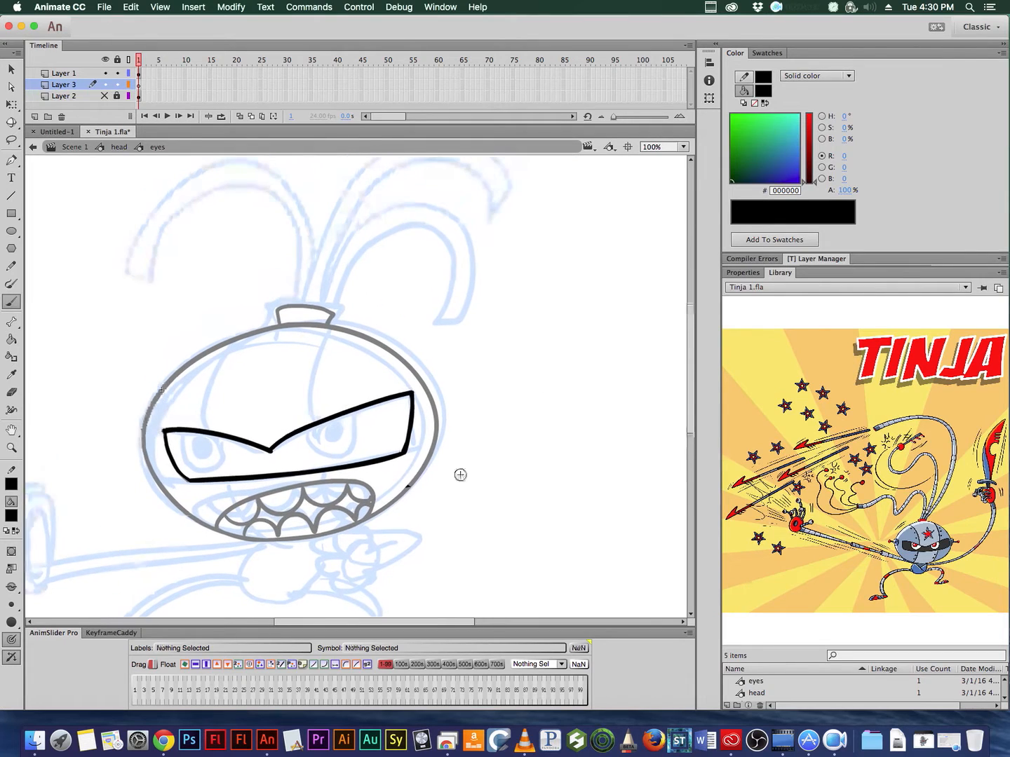
Step: Brush a closed black outline around each sketched eyeball on the new layer and fill both with white #FFFFFF
{"action": "mouse_move", "coordinate": [323, 399]}
{"action": "left_mouse_down"}
{"action": "mouse_move", "coordinate": [313, 440]}
{"action": "mouse_move", "coordinate": [332, 458]}
{"action": "mouse_move", "coordinate": [356, 456]}
{"action": "mouse_move", "coordinate": [368, 411]}
{"action": "mouse_move", "coordinate": [343, 391]}
{"action": "left_mouse_up"}
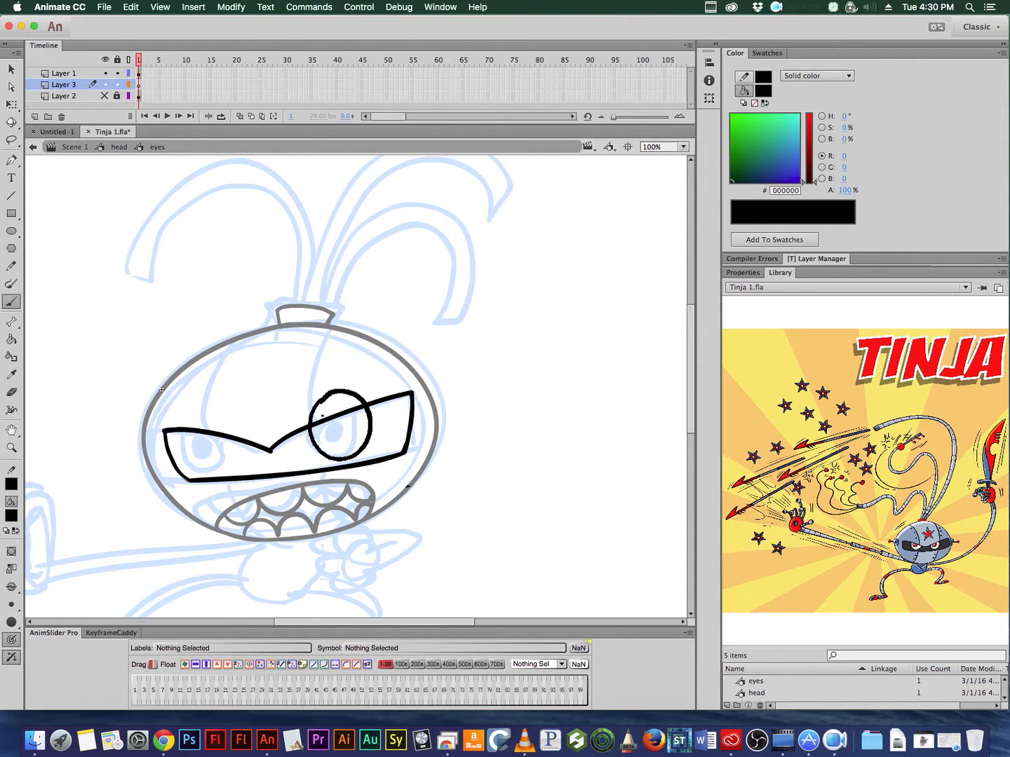
{"action": "mouse_move", "coordinate": [197, 412]}
{"action": "left_mouse_down"}
{"action": "mouse_move", "coordinate": [184, 438]}
{"action": "mouse_move", "coordinate": [195, 467]}
{"action": "mouse_move", "coordinate": [214, 475]}
{"action": "mouse_move", "coordinate": [237, 450]}
{"action": "mouse_move", "coordinate": [194, 411]}
{"action": "left_mouse_up"}
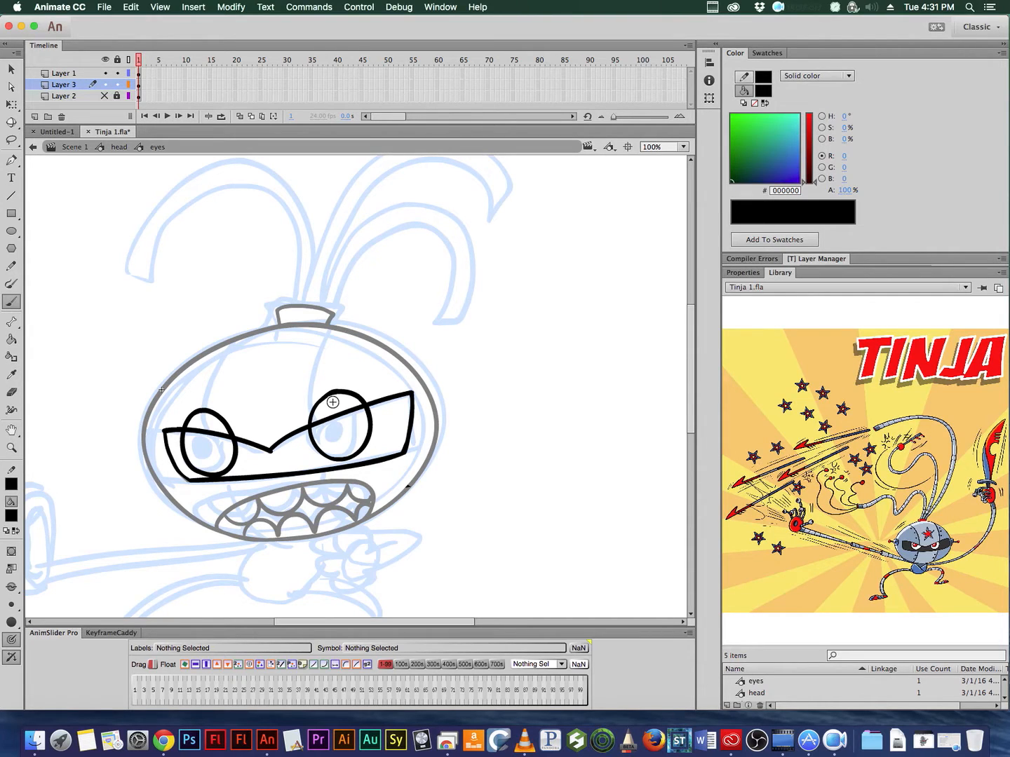
{"action": "left_click", "coordinate": [14, 517]}
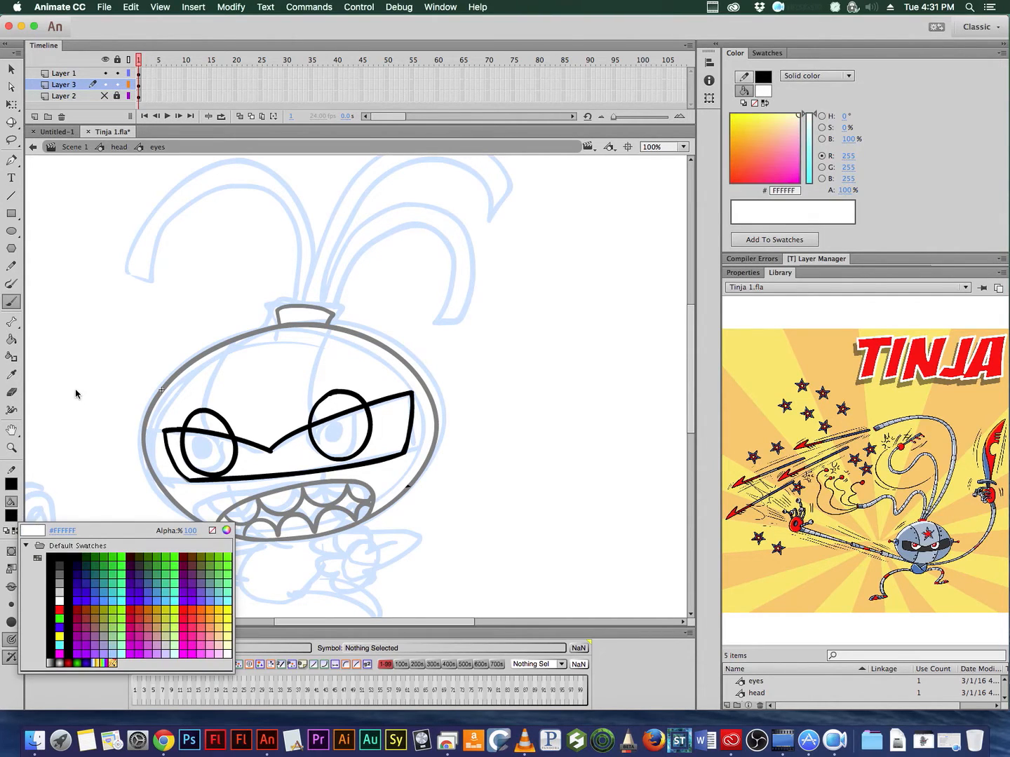
{"action": "left_click", "coordinate": [76, 394]}
{"action": "left_click", "coordinate": [11, 340]}
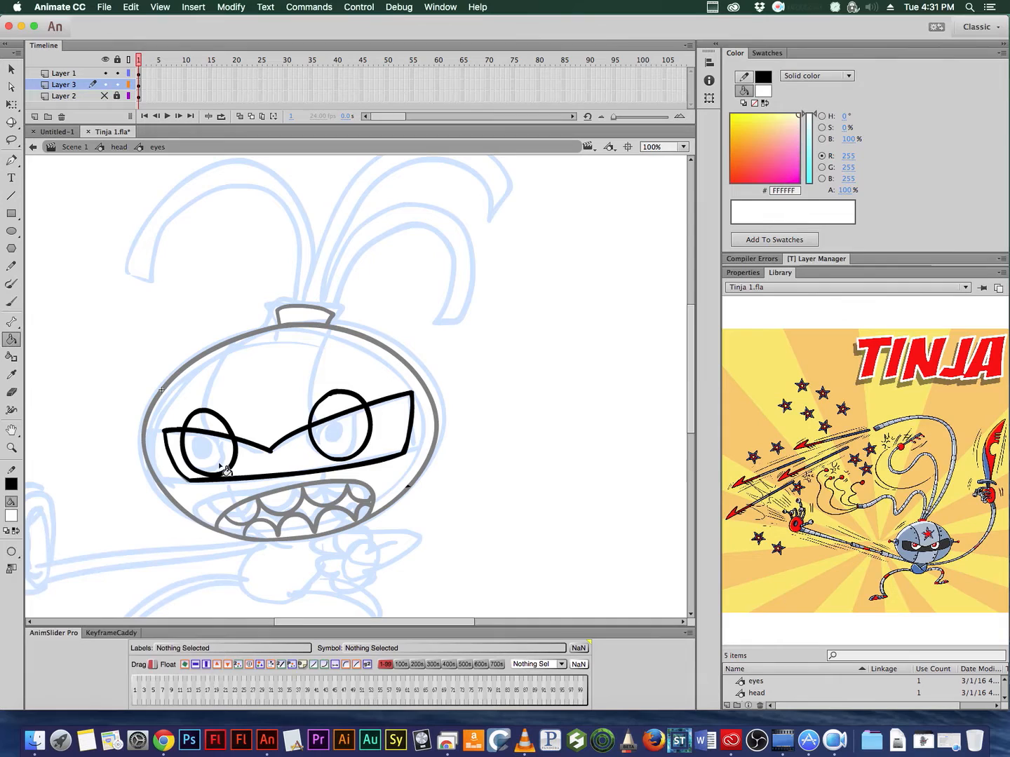
{"action": "left_click", "coordinate": [335, 454]}
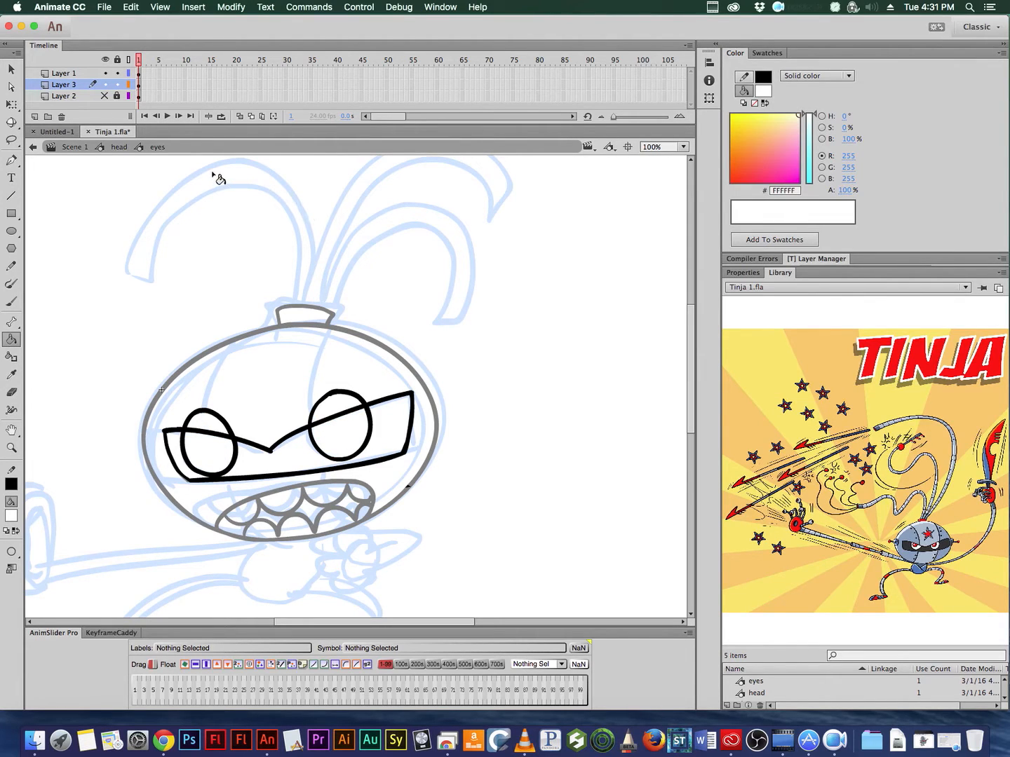
Step: Show and unlock the dark gray fill layer, then copy its fill in place onto a new top layer, recolored red #FF0000
{"action": "left_click", "coordinate": [104, 96]}
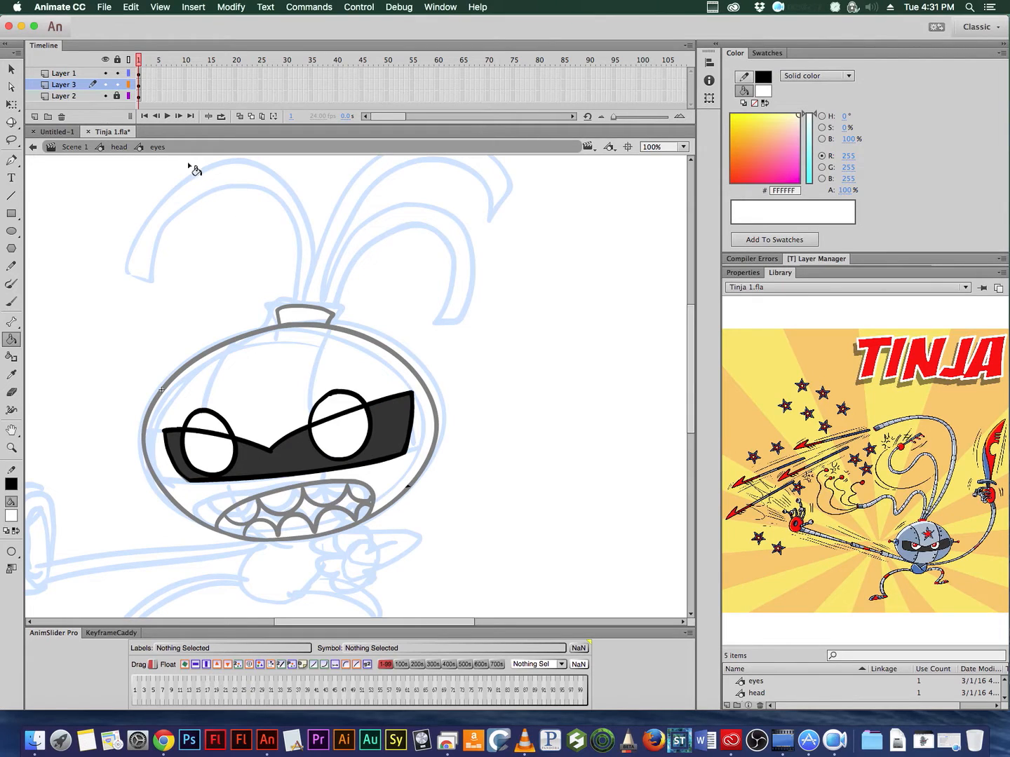
{"action": "left_click", "coordinate": [117, 96]}
{"action": "left_click", "coordinate": [139, 97]}
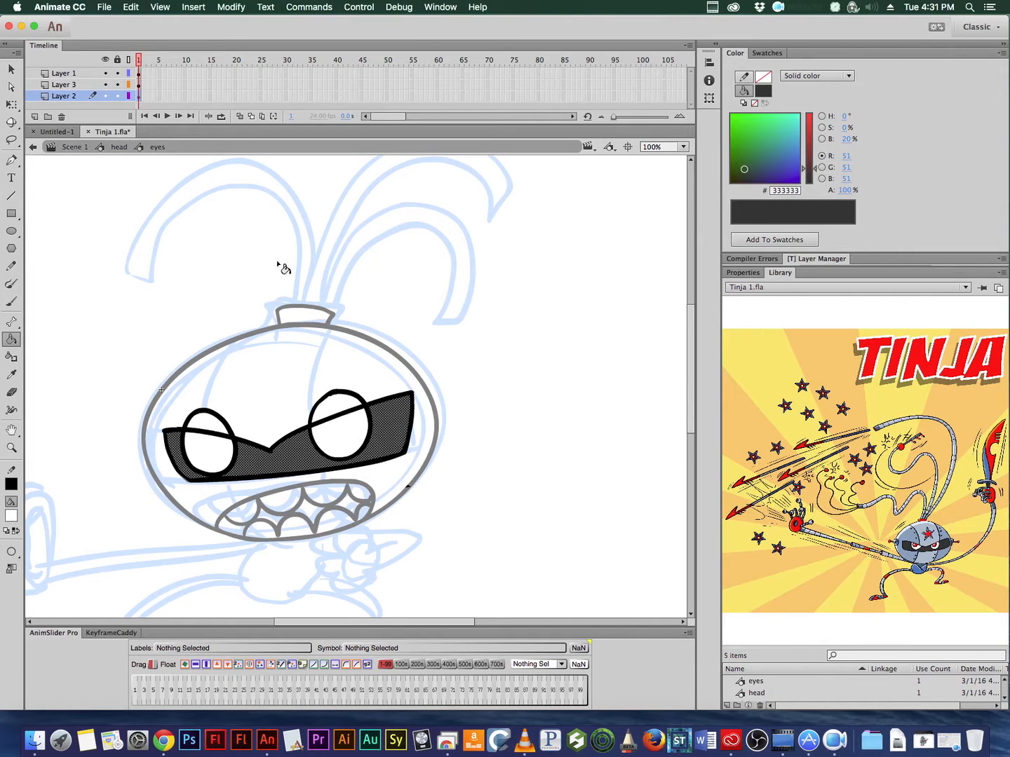
{"action": "left_click", "coordinate": [84, 75]}
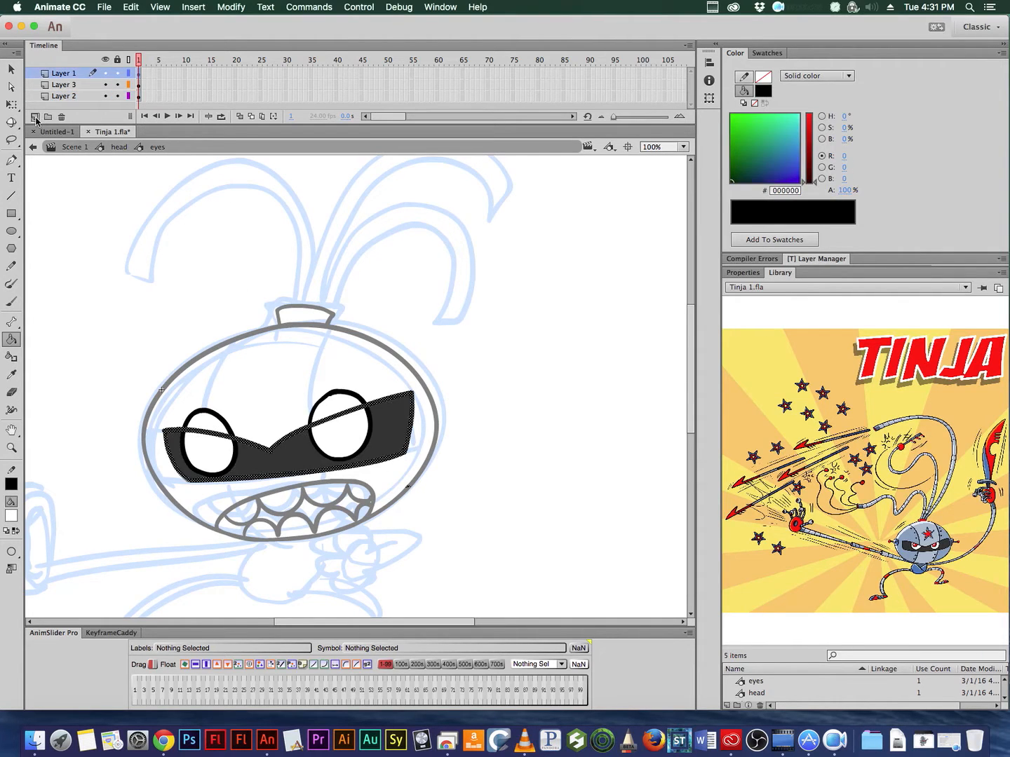
{"action": "left_click", "coordinate": [34, 117]}
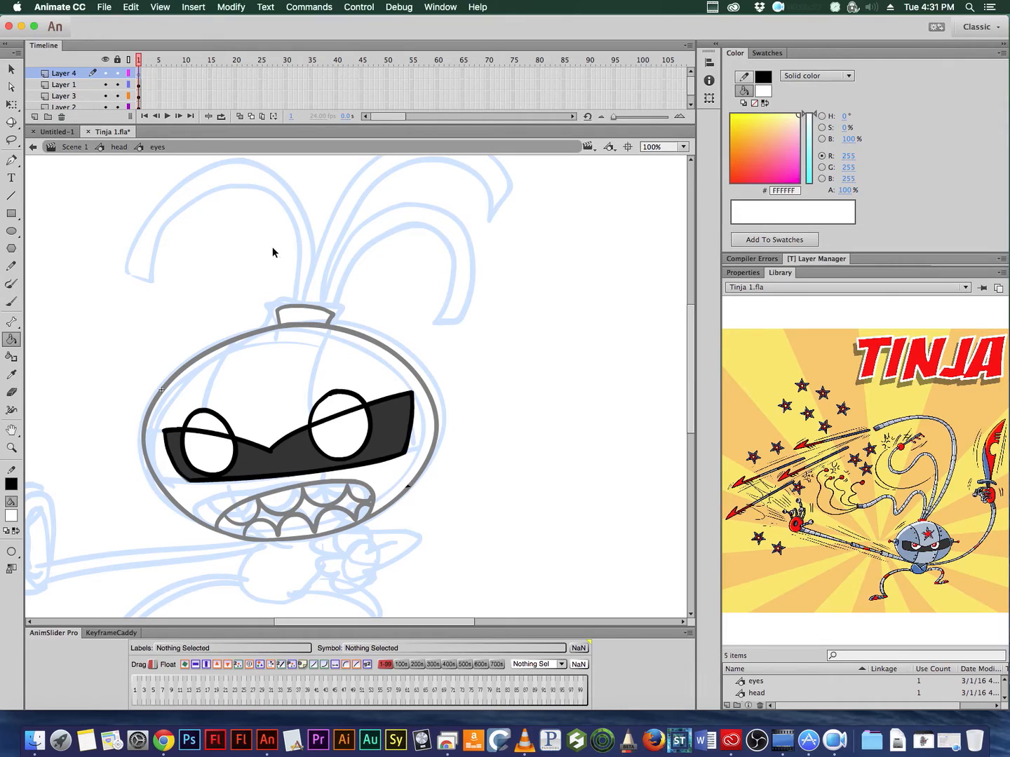
{"action": "key", "text": "super+shift+v"}
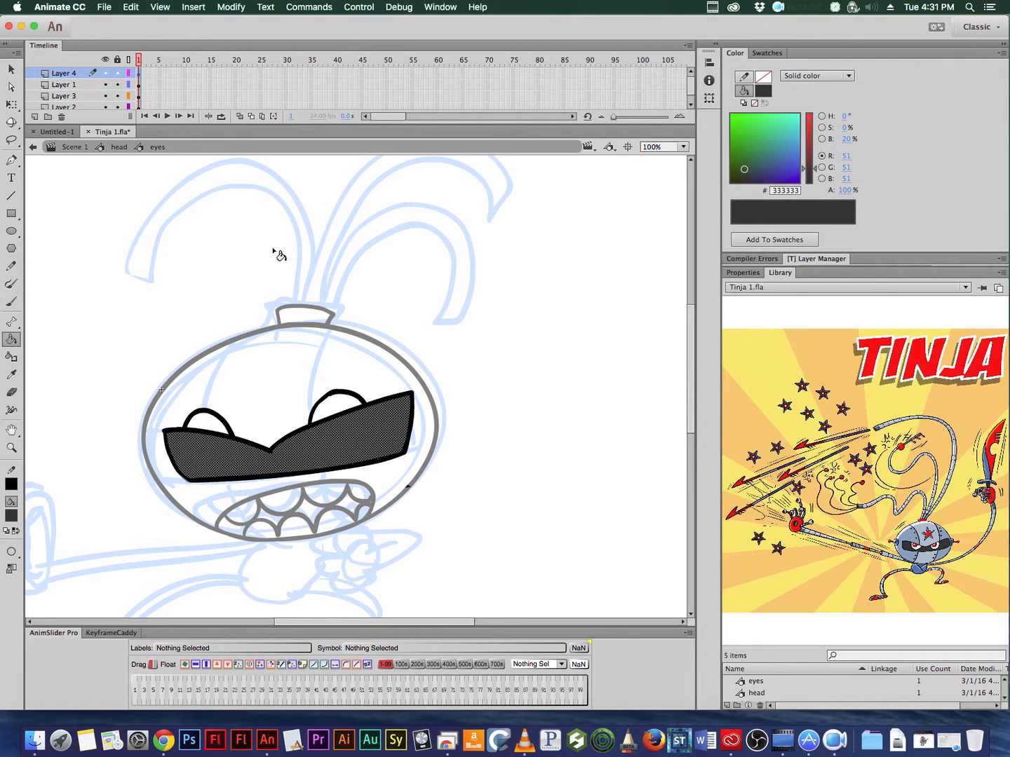
{"action": "left_click", "coordinate": [12, 517]}
{"action": "left_click", "coordinate": [61, 610]}
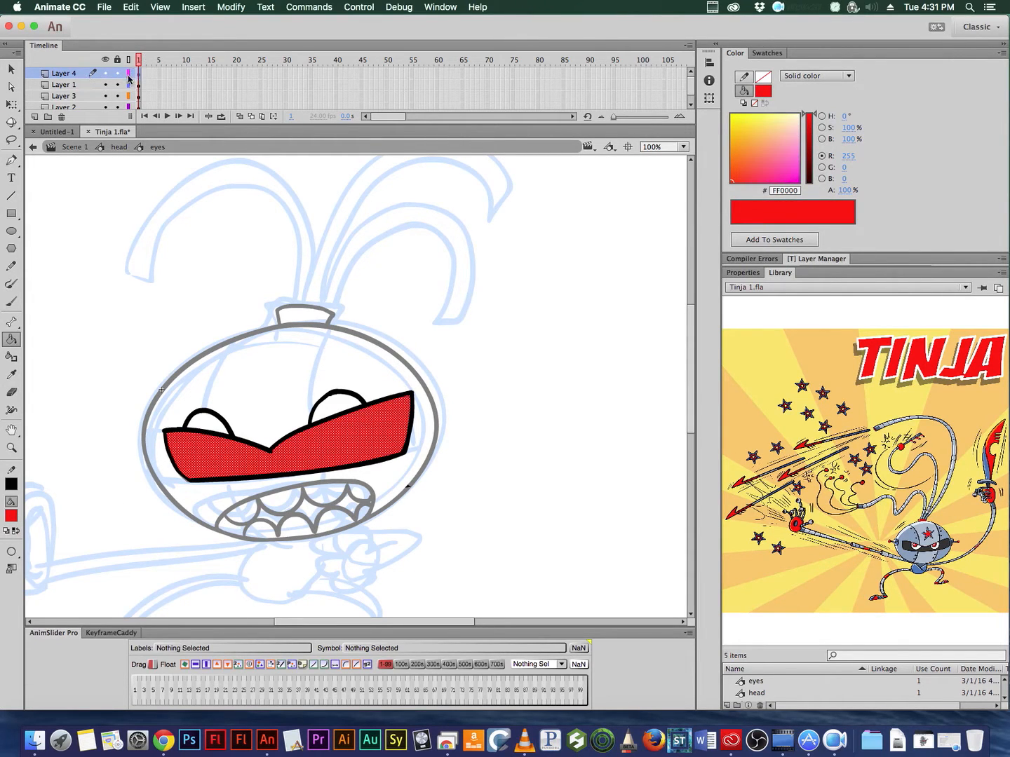
Step: Convert the red shape's layer into a mask layer and nest the eyeball and dark gray fill layers under it
{"action": "right_click", "coordinate": [78, 73]}
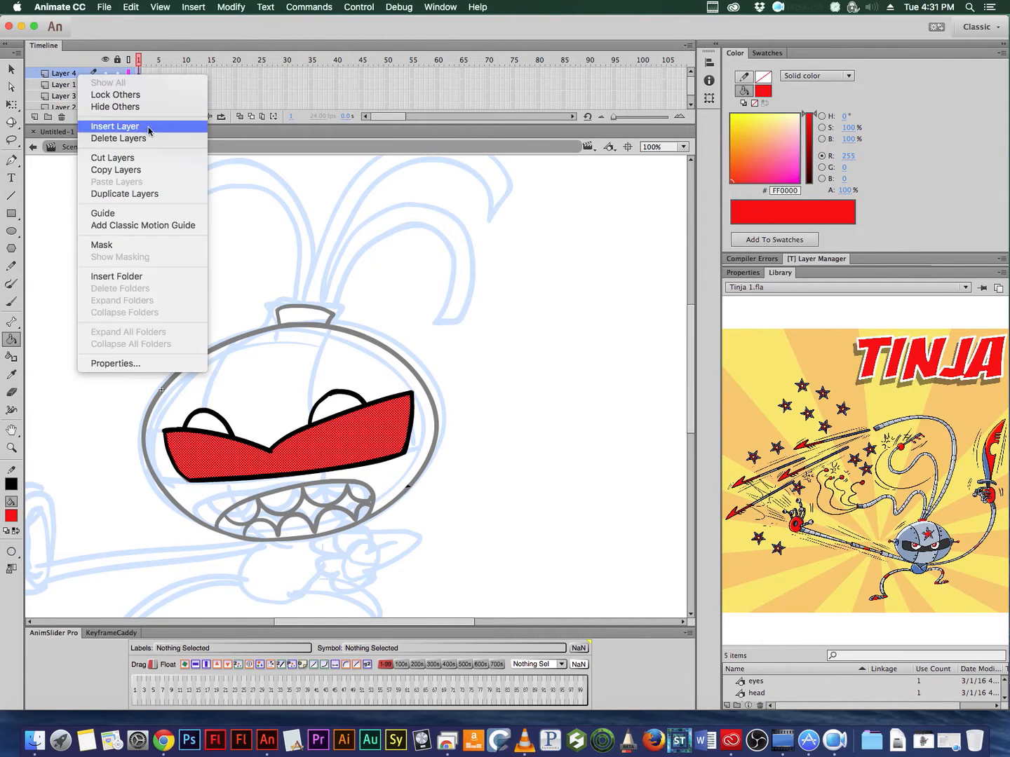
{"action": "left_click", "coordinate": [174, 248]}
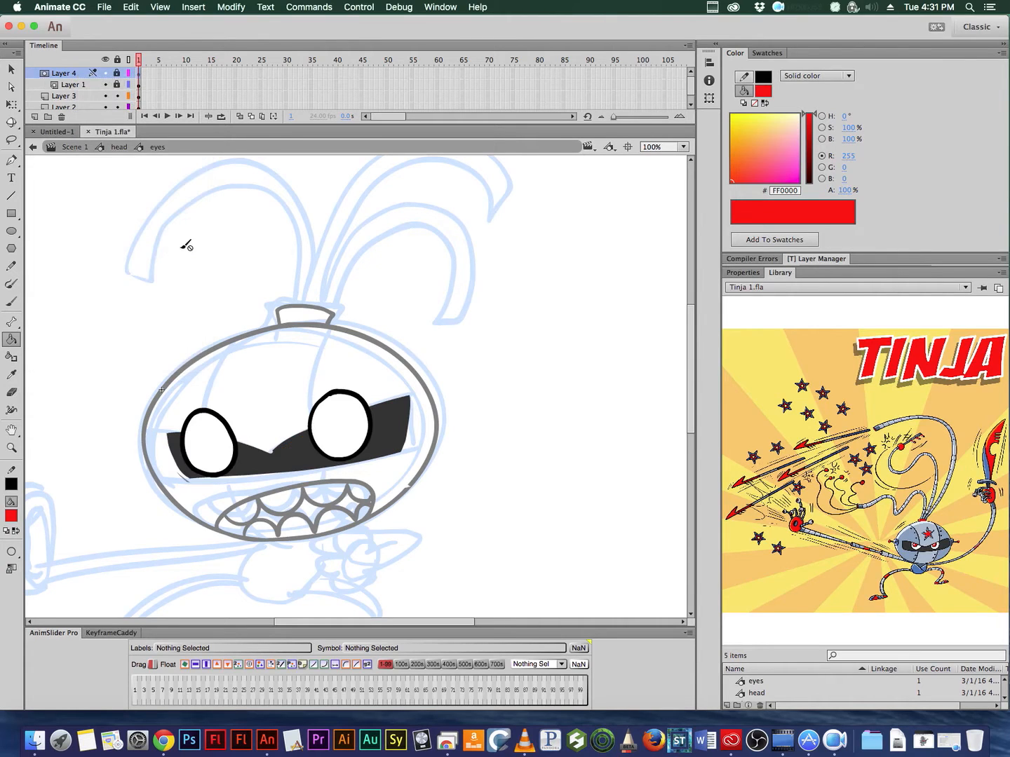
{"action": "left_click", "coordinate": [86, 98]}
{"action": "left_click", "coordinate": [70, 107]}
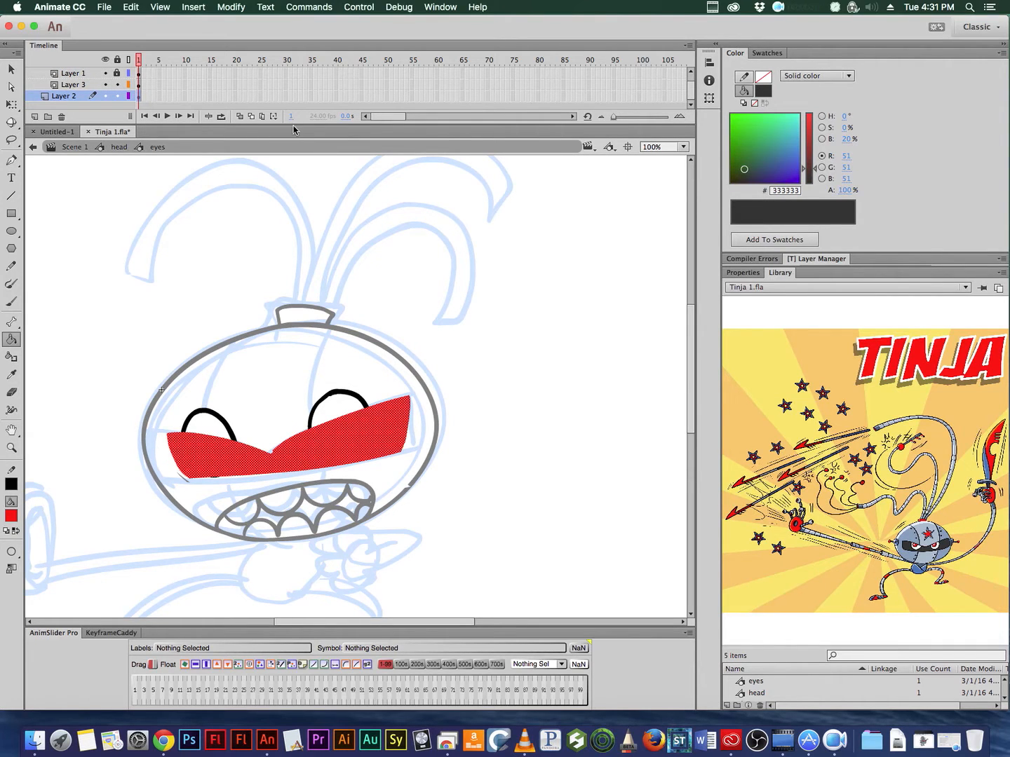
{"action": "left_click_drag", "start_coordinate": [293, 125], "coordinate": [301, 173]}
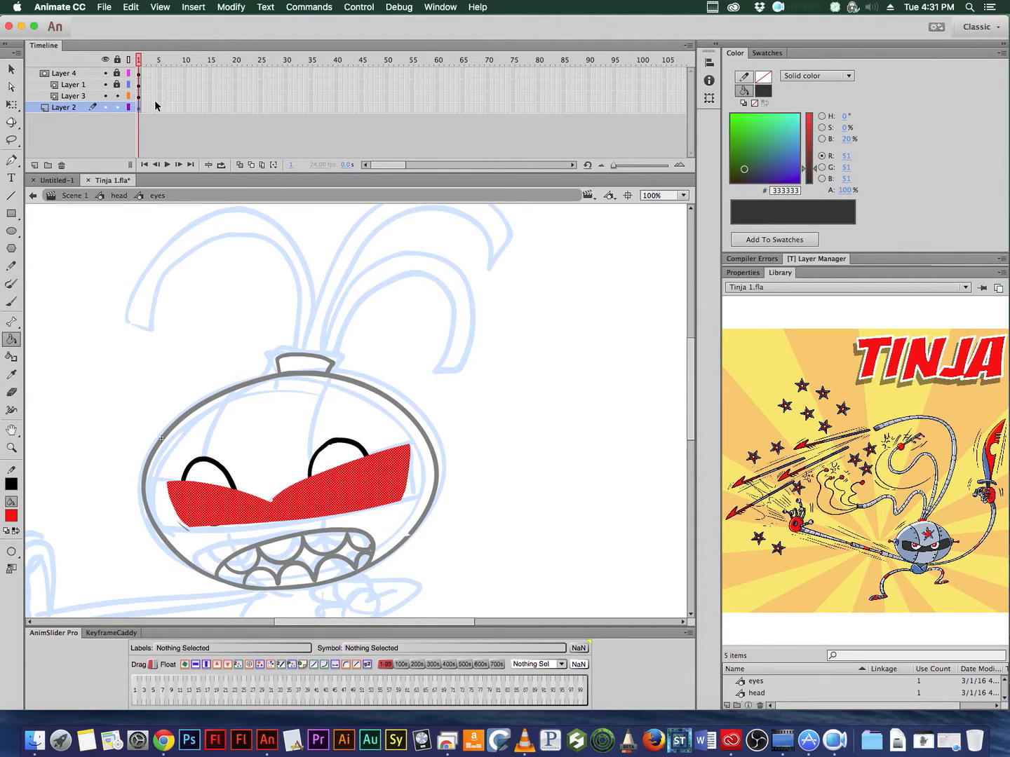
{"action": "left_click_drag", "start_coordinate": [74, 106], "coordinate": [86, 106]}
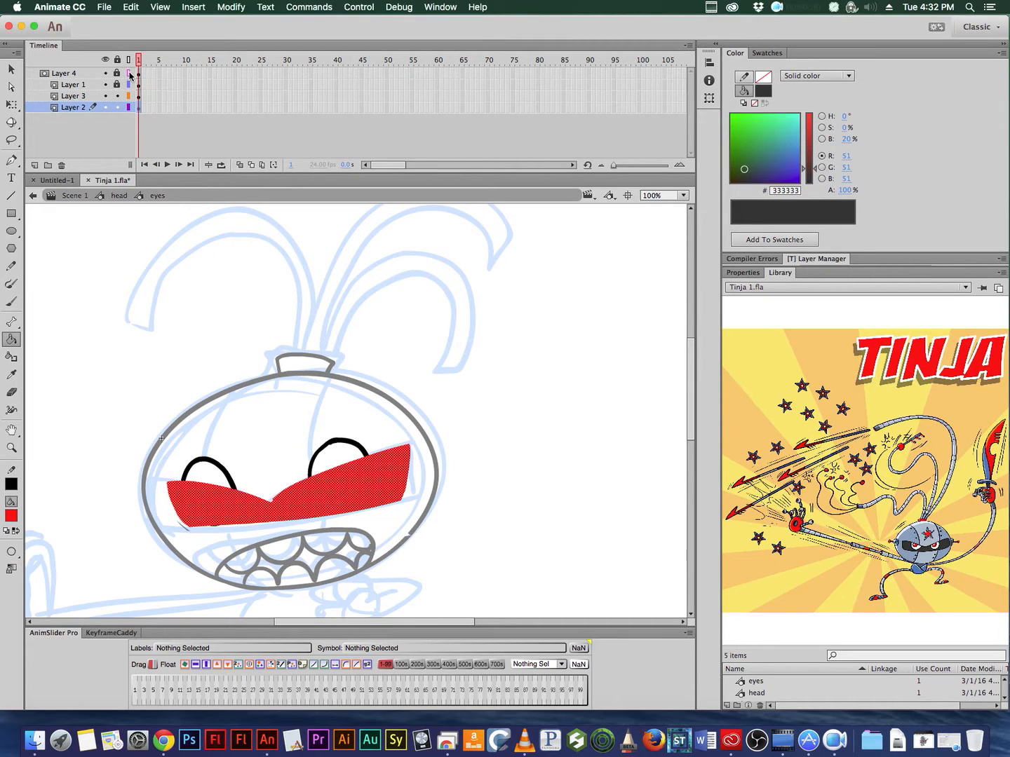
Step: Display the mask layer as outlines and unlock the black outline layer, keeping the mask layer locked
{"action": "left_click", "coordinate": [129, 74]}
{"action": "key", "text": "v"}
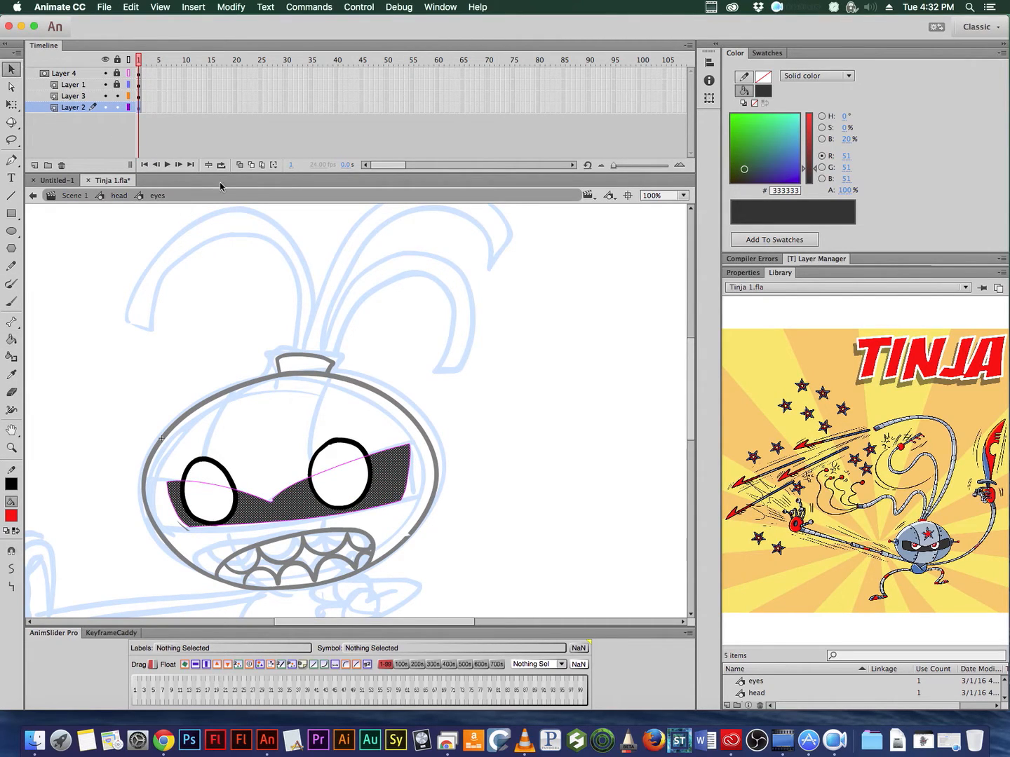
{"action": "left_click", "coordinate": [392, 301]}
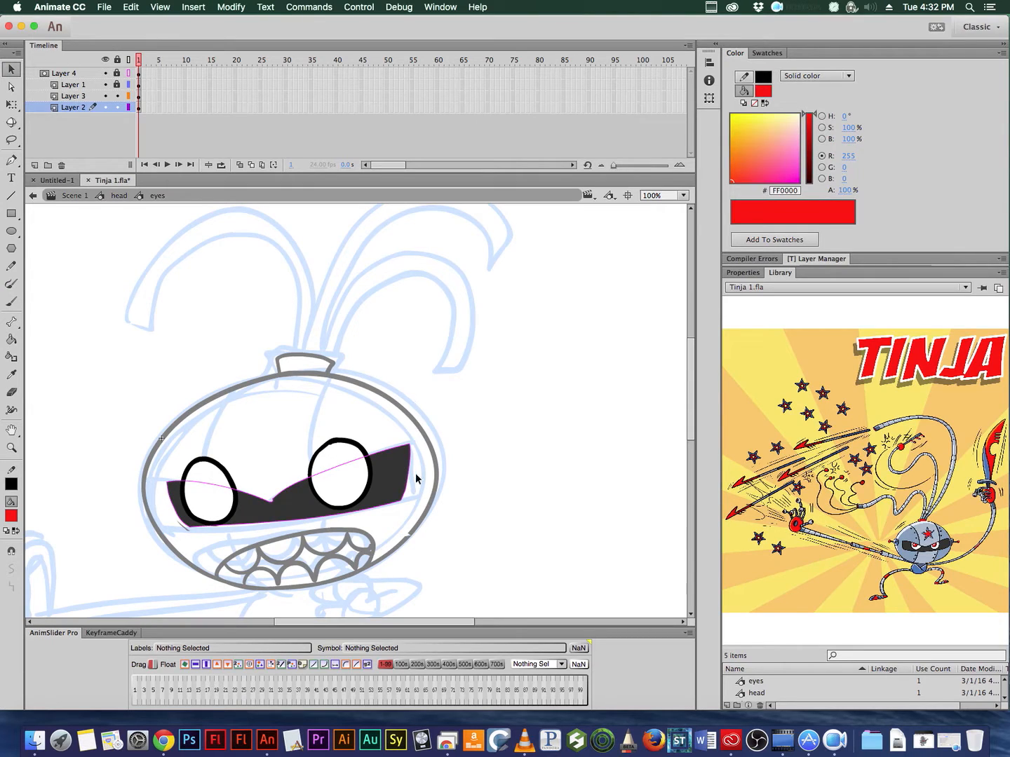
{"action": "left_click_drag", "start_coordinate": [119, 88], "coordinate": [118, 74]}
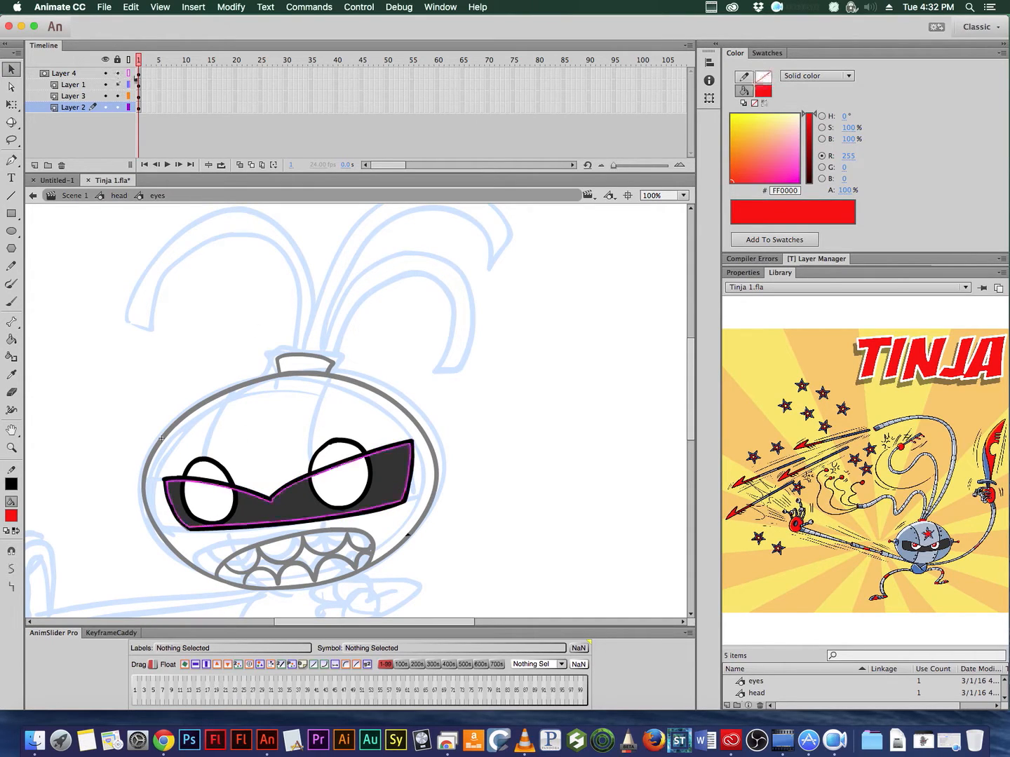
{"action": "left_click", "coordinate": [129, 74]}
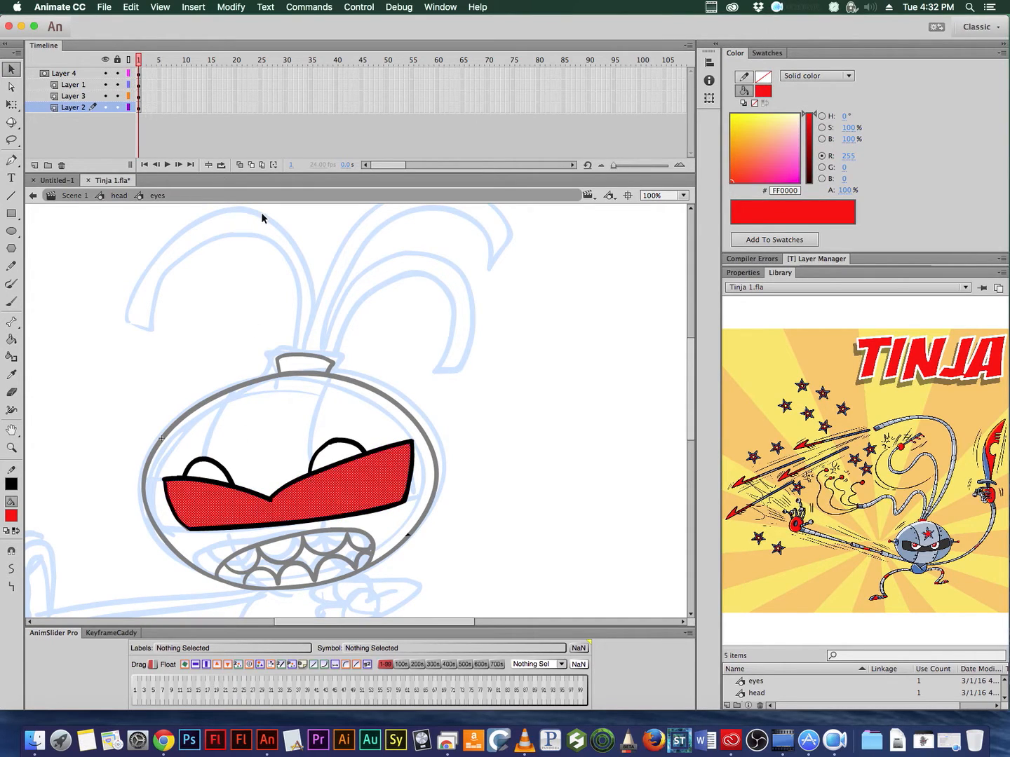
{"action": "left_click", "coordinate": [129, 73]}
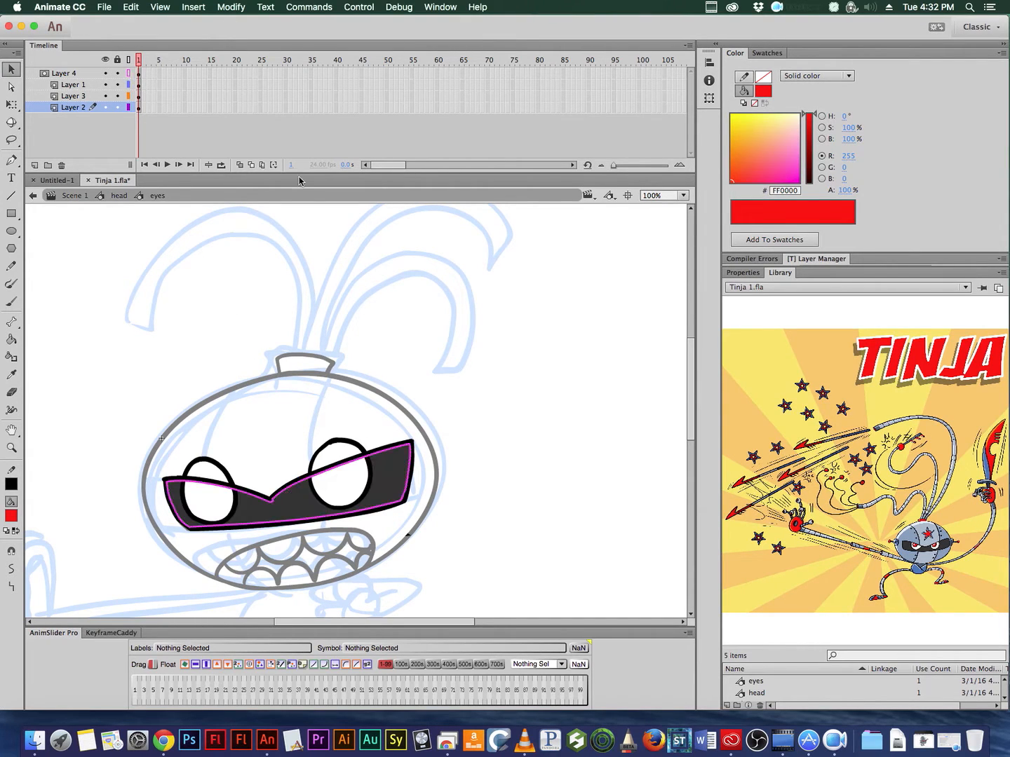
{"action": "left_click", "coordinate": [117, 73]}
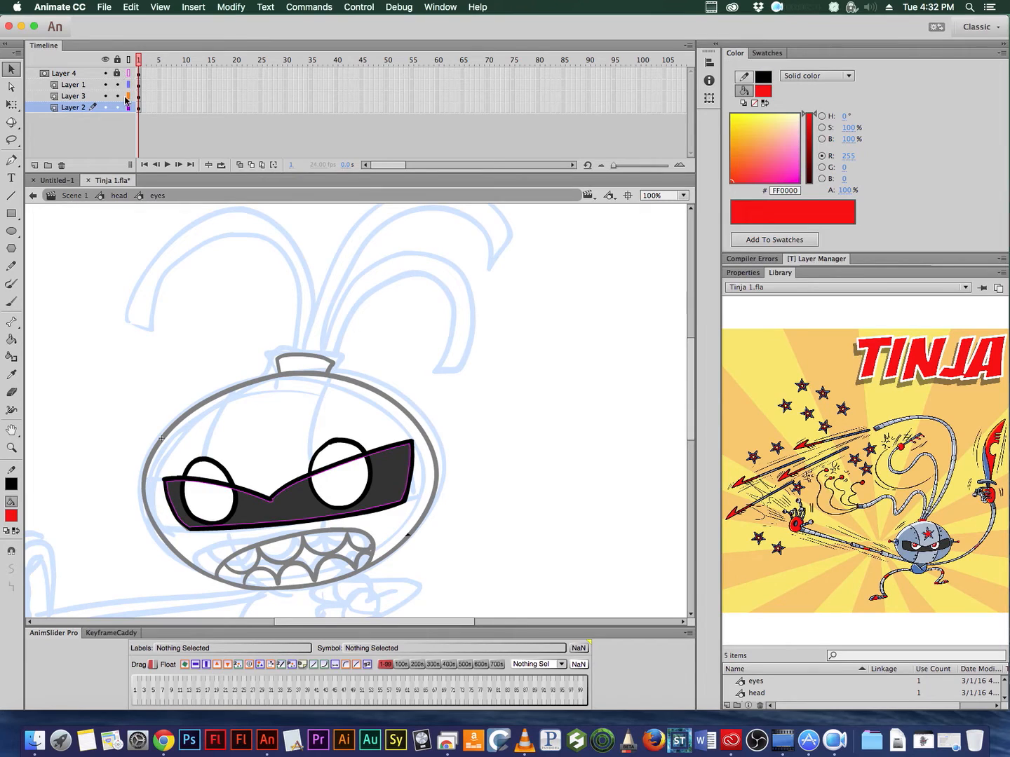
Step: Move the black outline layer out of the mask group to the top, and lock the masked eyeball and fill layers
{"action": "left_click", "coordinate": [393, 479]}
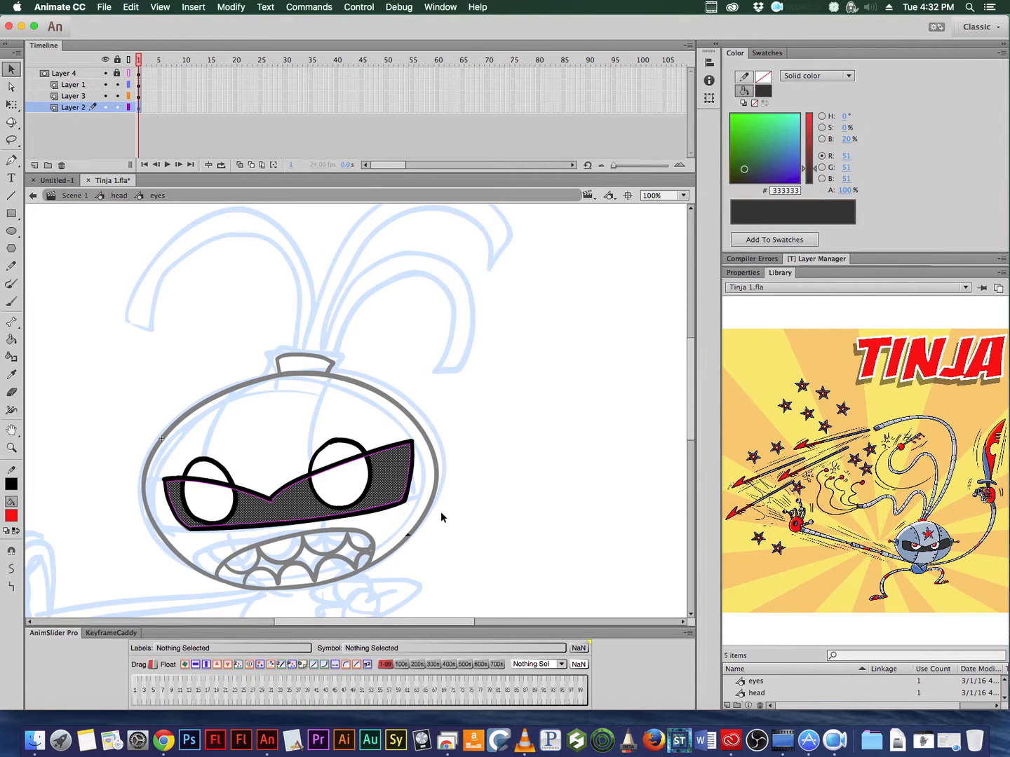
{"action": "double_click", "coordinate": [408, 449]}
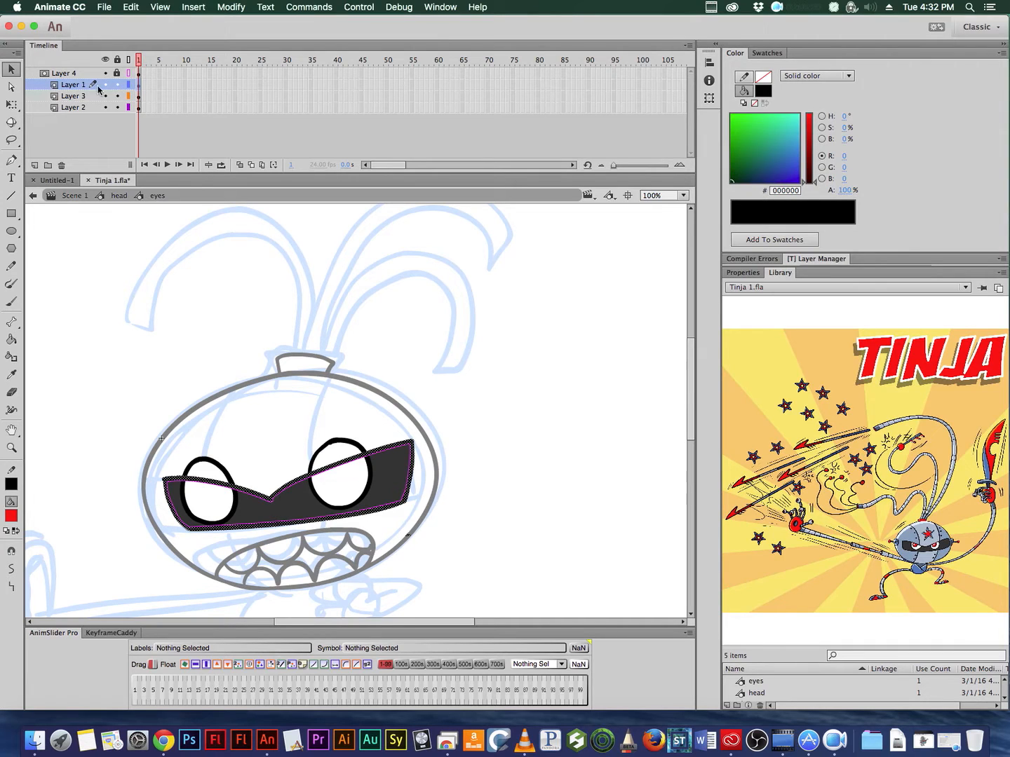
{"action": "left_click_drag", "start_coordinate": [80, 87], "coordinate": [56, 68]}
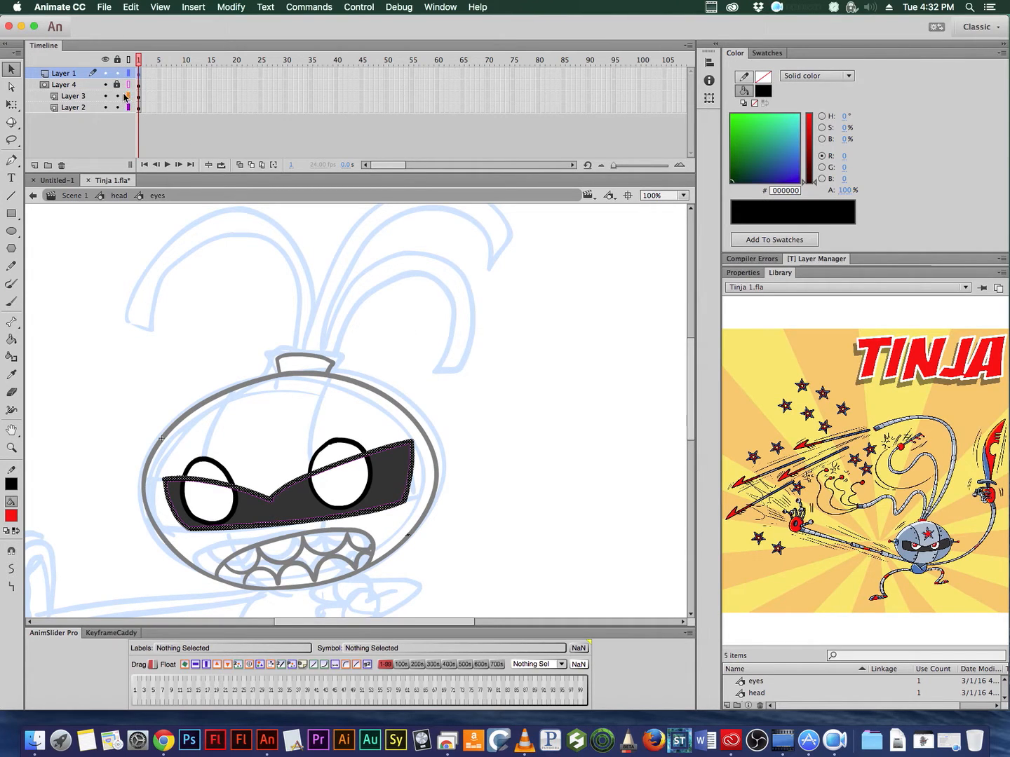
{"action": "left_click_drag", "start_coordinate": [118, 100], "coordinate": [118, 108]}
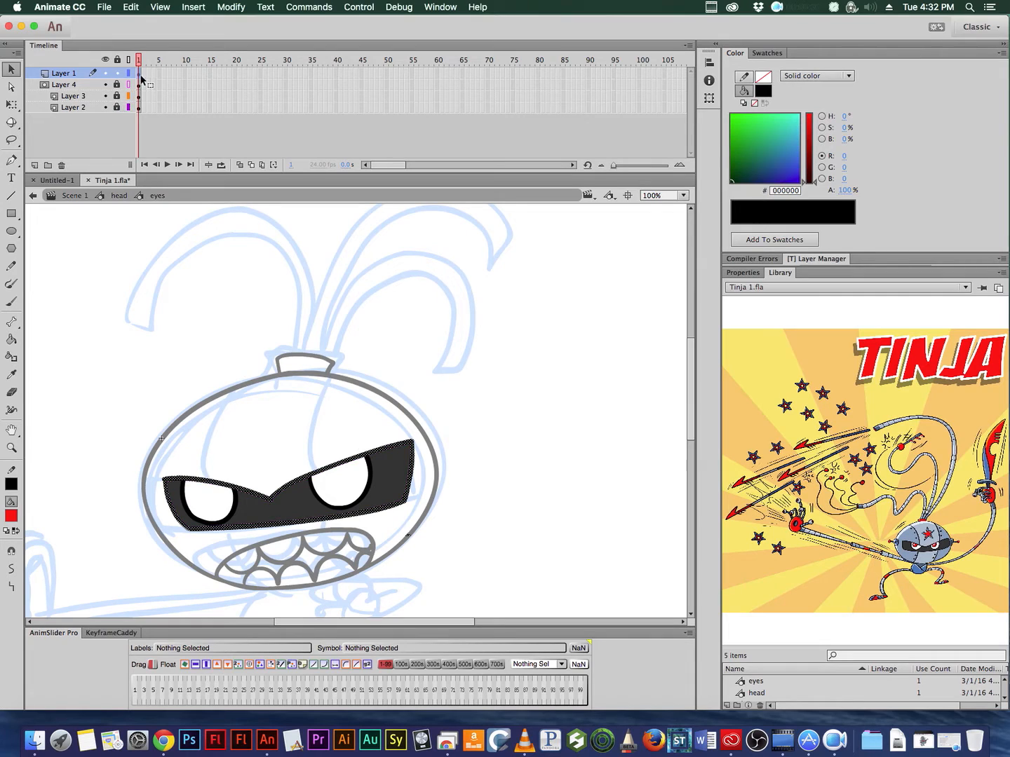
{"action": "left_click", "coordinate": [385, 321]}
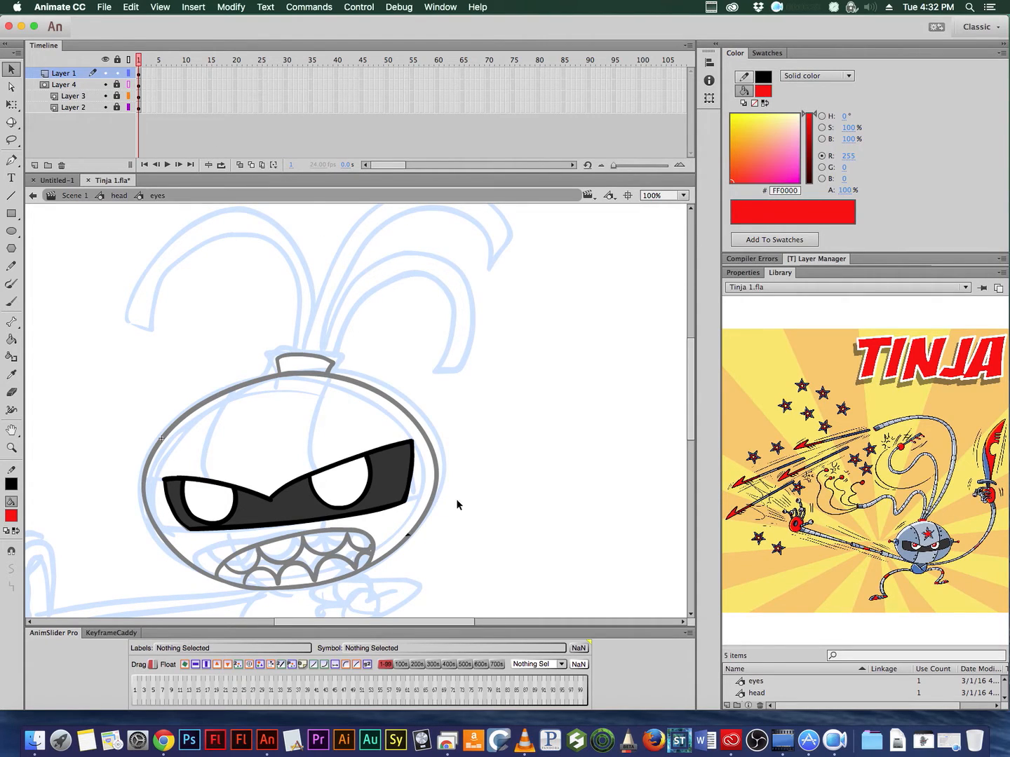
Step: Add a new layer above the eyeball layer in the mask group and brush a black pupil outline overlapping the left eye's upper edge
{"action": "left_click", "coordinate": [75, 97]}
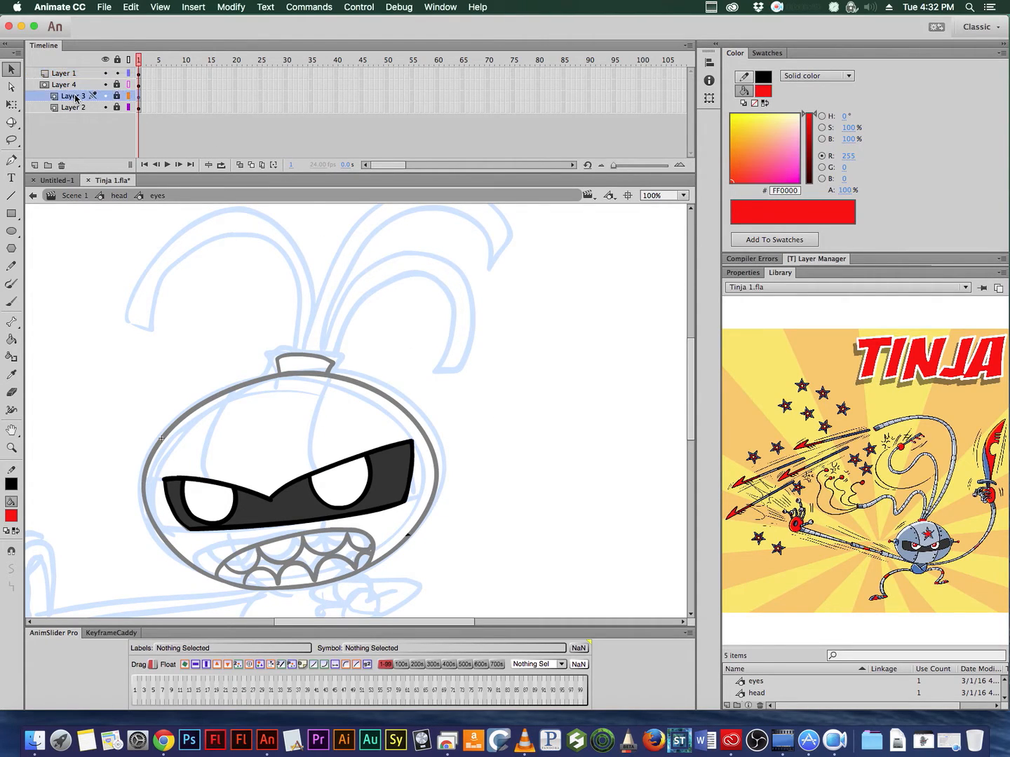
{"action": "left_click", "coordinate": [35, 164]}
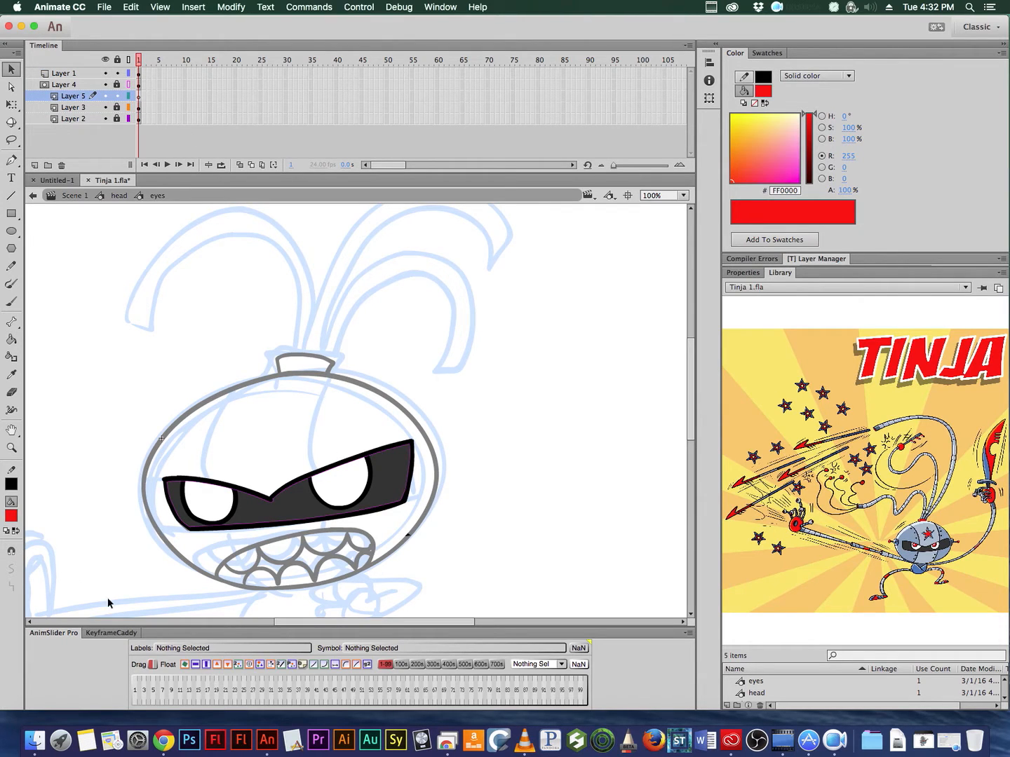
{"action": "left_click", "coordinate": [9, 309]}
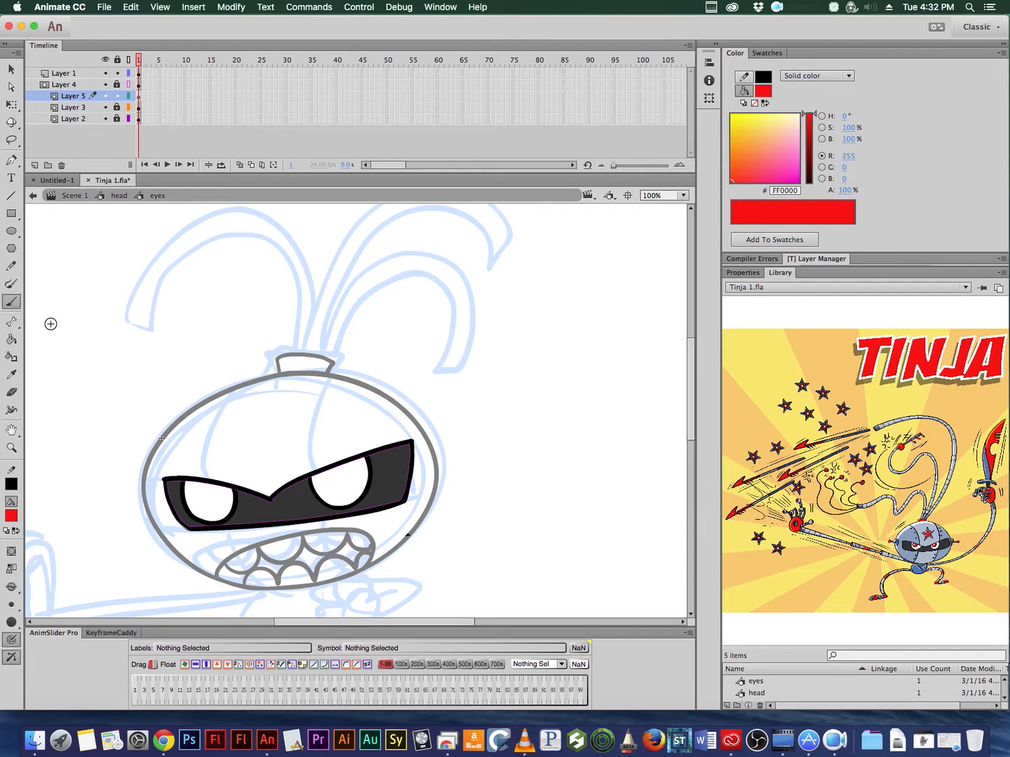
{"action": "left_click", "coordinate": [235, 479], "text": "super"}
{"action": "left_click_drag", "start_coordinate": [385, 468], "coordinate": [377, 460]}
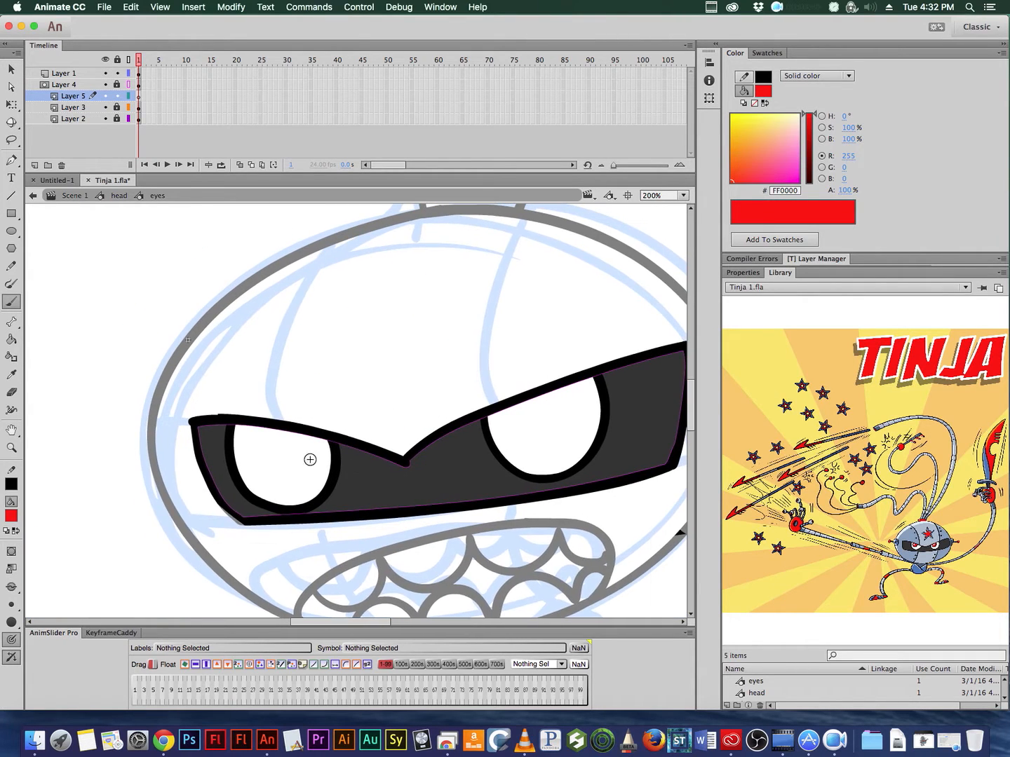
{"action": "left_click", "coordinate": [12, 515]}
{"action": "left_click", "coordinate": [16, 556]}
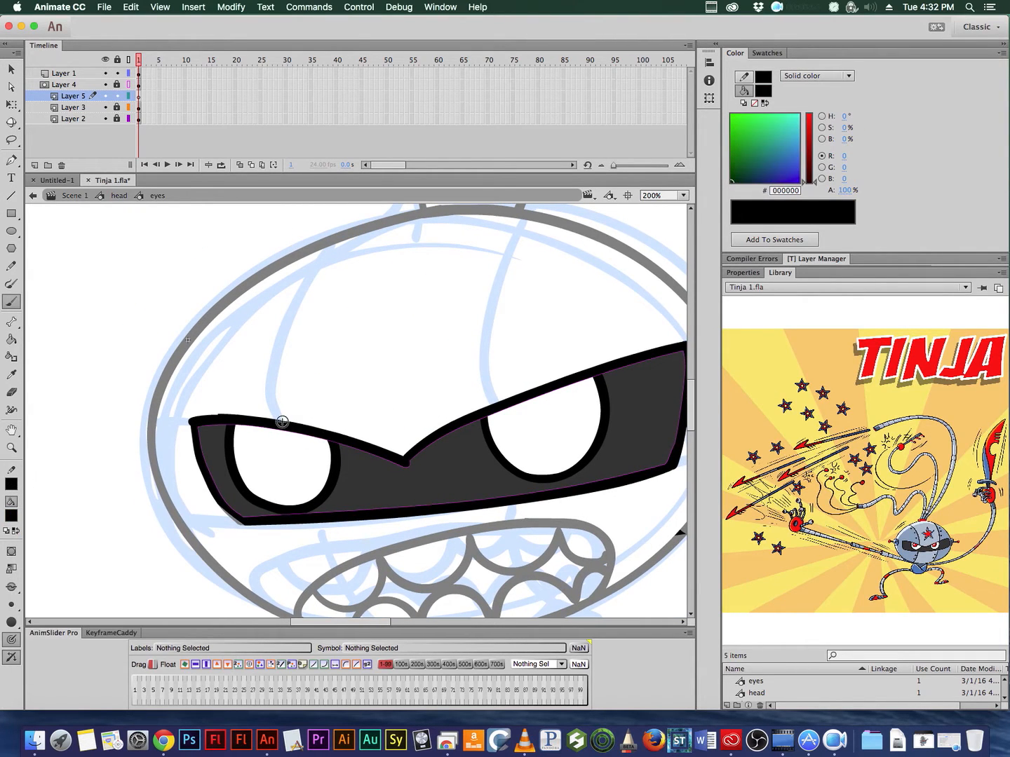
{"action": "mouse_move", "coordinate": [262, 436]}
{"action": "left_mouse_down"}
{"action": "mouse_move", "coordinate": [271, 458]}
{"action": "mouse_move", "coordinate": [295, 465]}
{"action": "mouse_move", "coordinate": [313, 430]}
{"action": "left_mouse_up"}
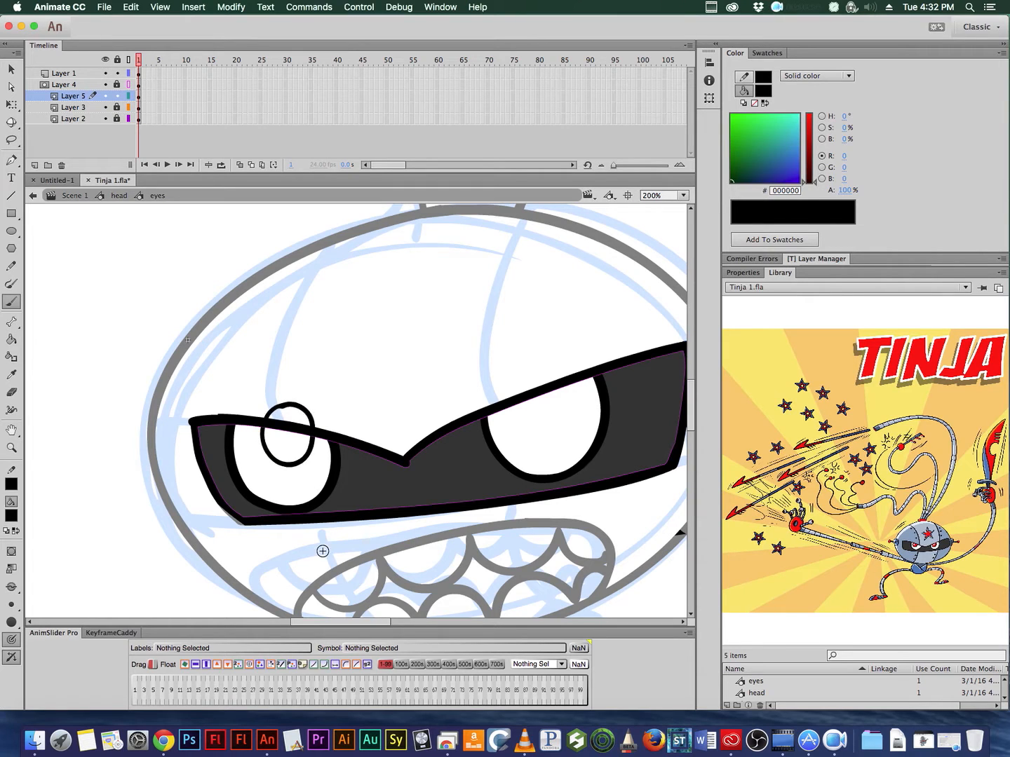
Step: Fill the inside of the left eye's pupil outline with red #FF0000 using the Paint Bucket
{"action": "left_click", "coordinate": [139, 98]}
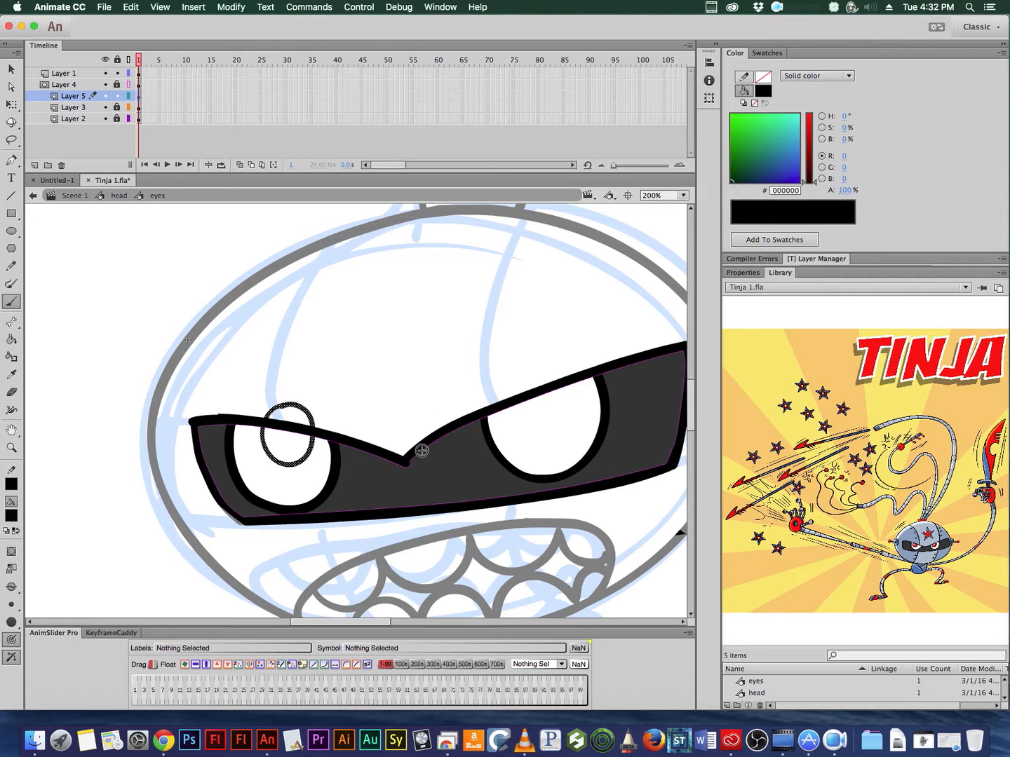
{"action": "key", "text": "super+shift+a"}
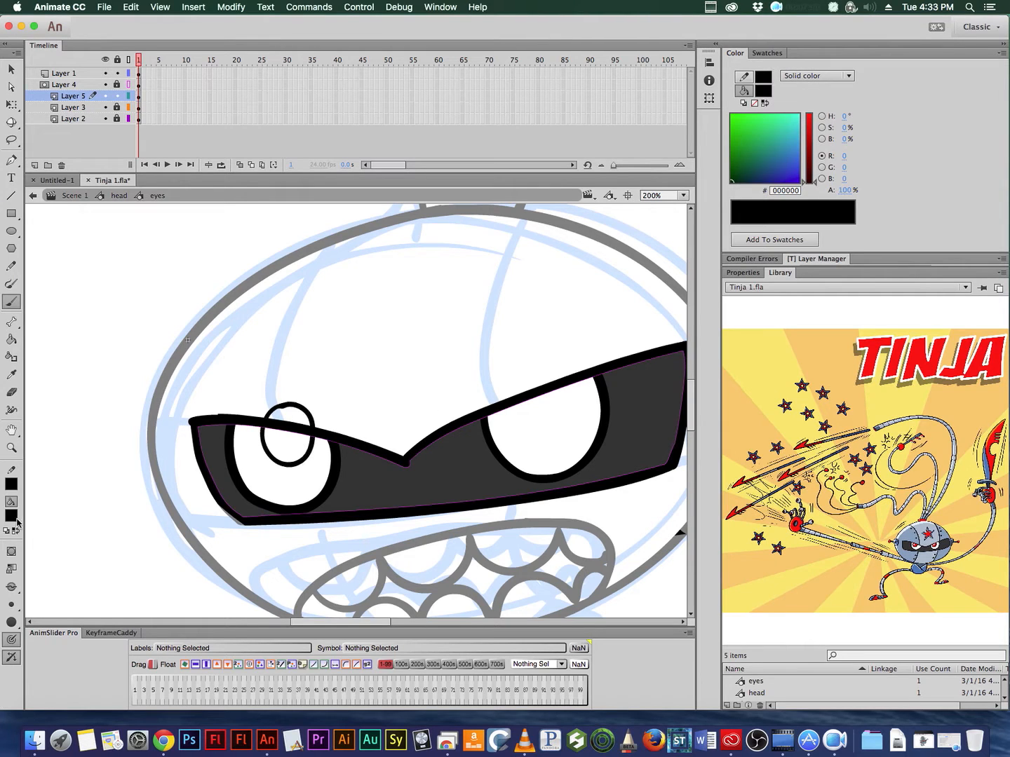
{"action": "left_click", "coordinate": [16, 519]}
{"action": "left_click", "coordinate": [72, 607]}
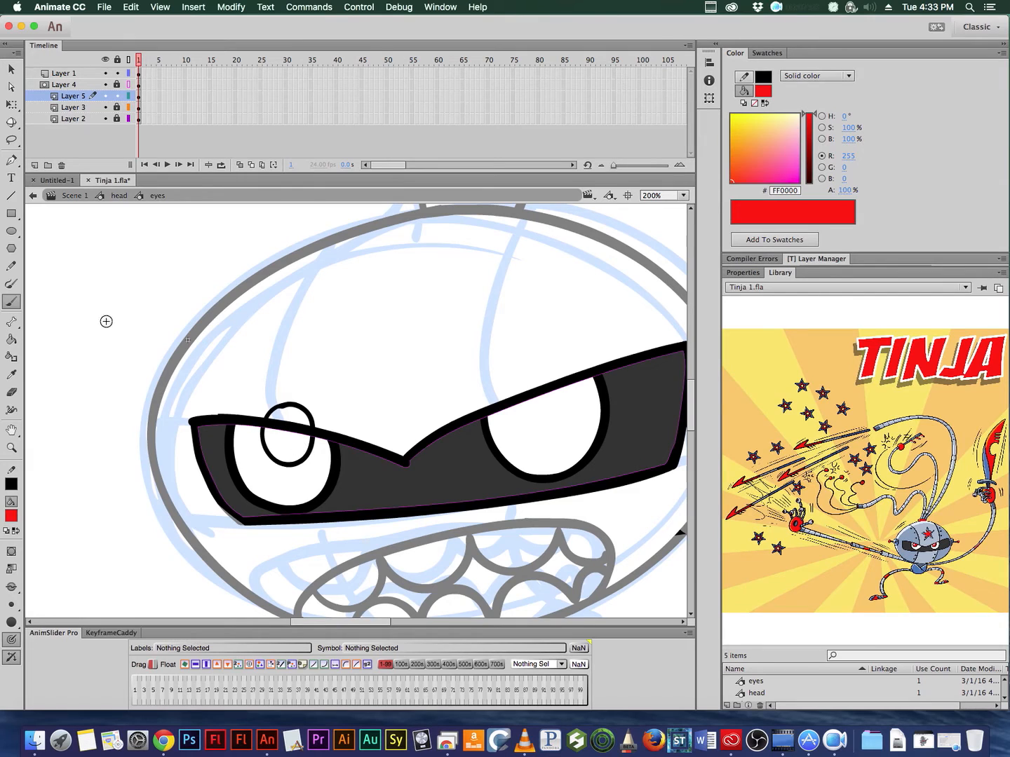
{"action": "left_click", "coordinate": [11, 339]}
{"action": "left_click", "coordinate": [302, 458]}
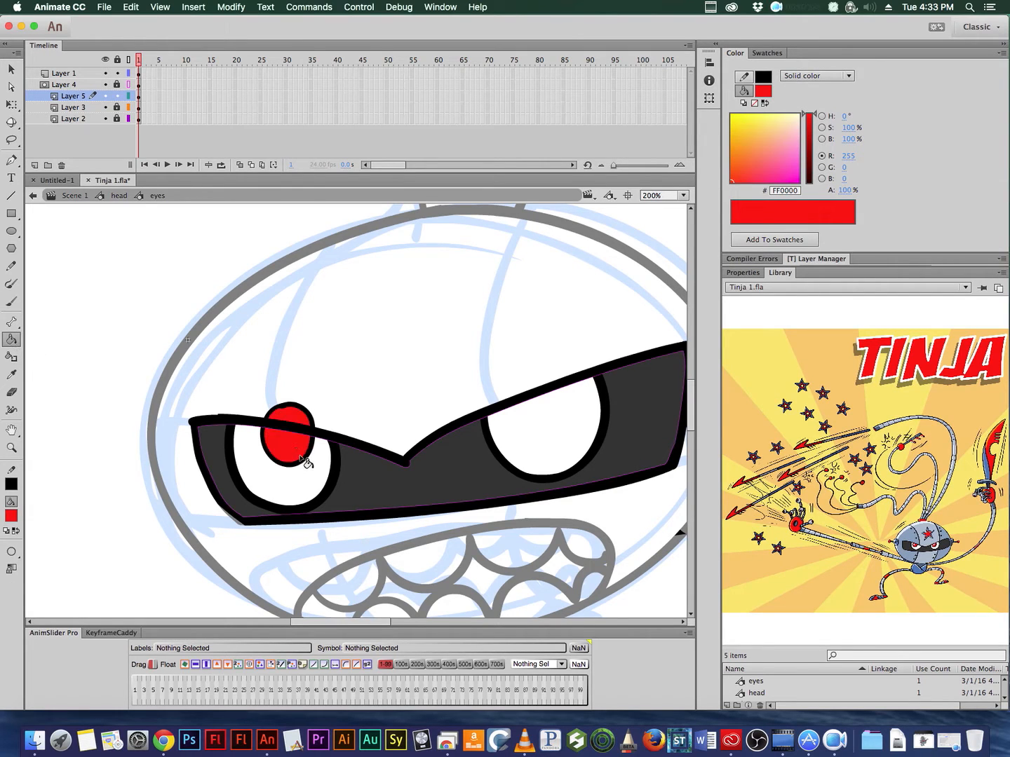
Step: Brush a small white #FFFFFF highlight near the right edge of the red pupil
{"action": "left_click", "coordinate": [17, 518]}
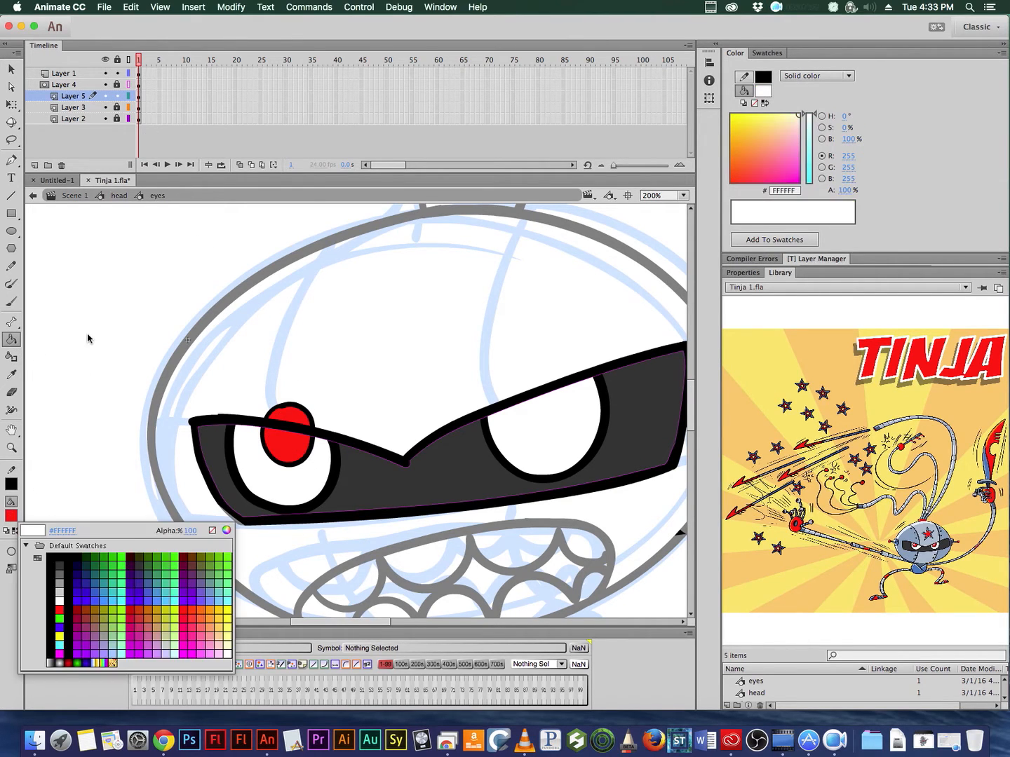
{"action": "left_click", "coordinate": [103, 332]}
{"action": "left_click", "coordinate": [11, 301]}
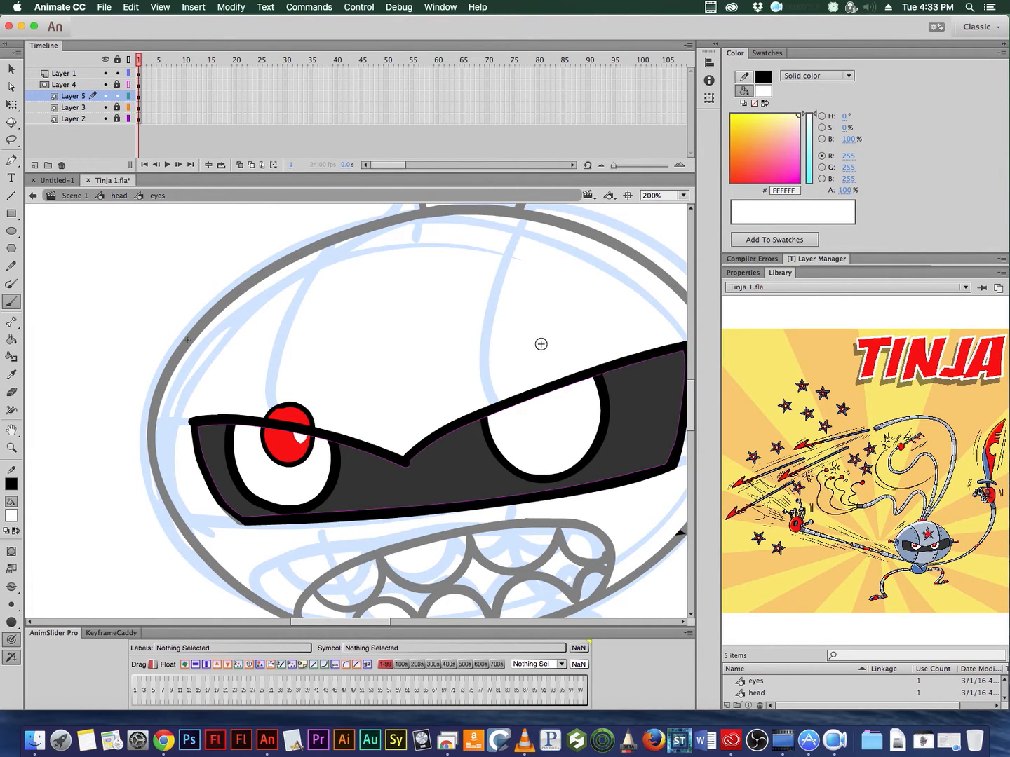
Step: Convert the whole pupil artwork into a graphic symbol named "pupil"
{"action": "left_click", "coordinate": [140, 97]}
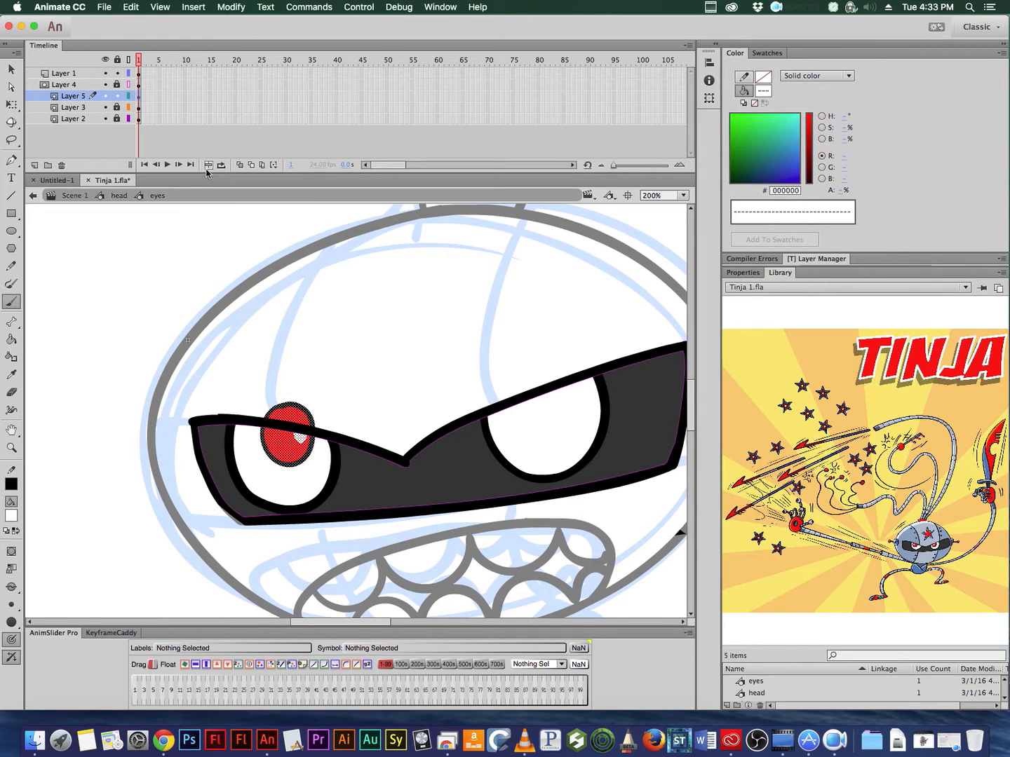
{"action": "key", "text": "F8"}
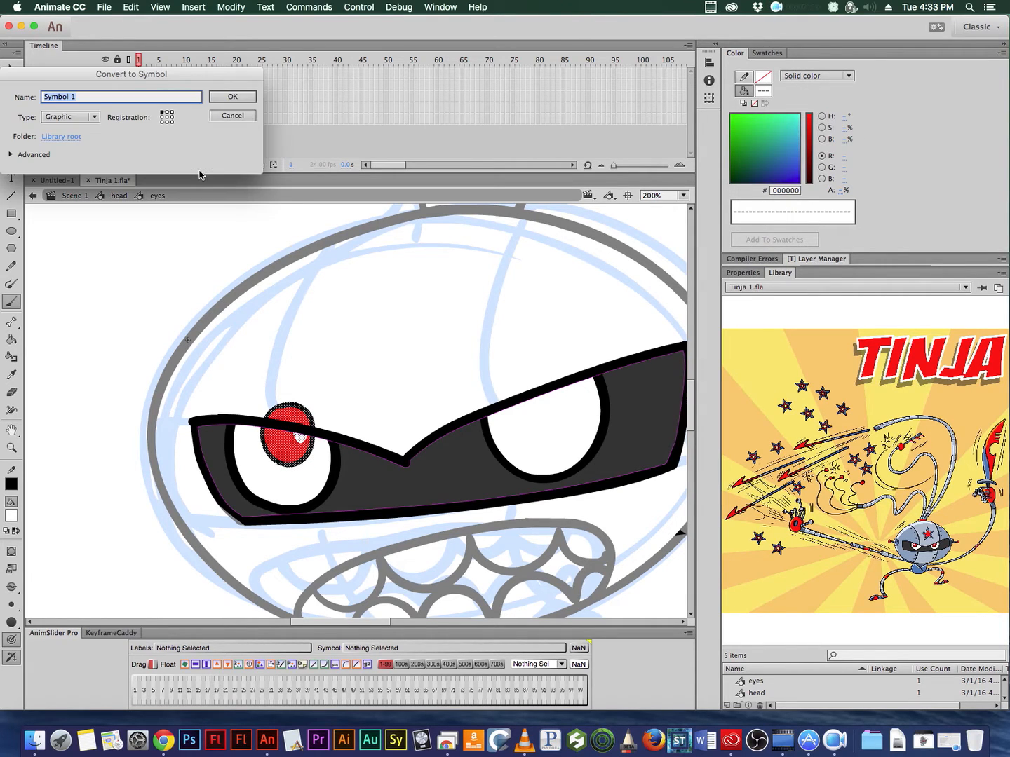
{"action": "type", "text": "p"}
{"action": "type", "text": "upil"}
{"action": "key", "text": "Return"}
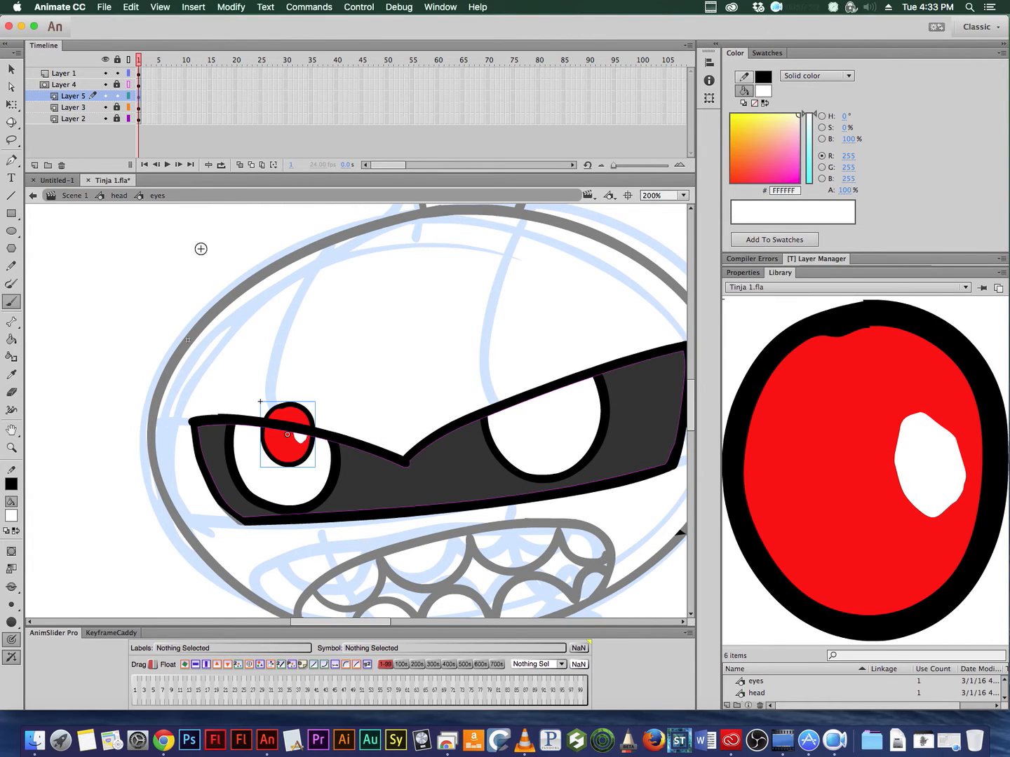
Step: Place a copy of the pupil symbol on the right eye and lock the pupil and outline layers to show the masking
{"action": "key", "text": "q"}
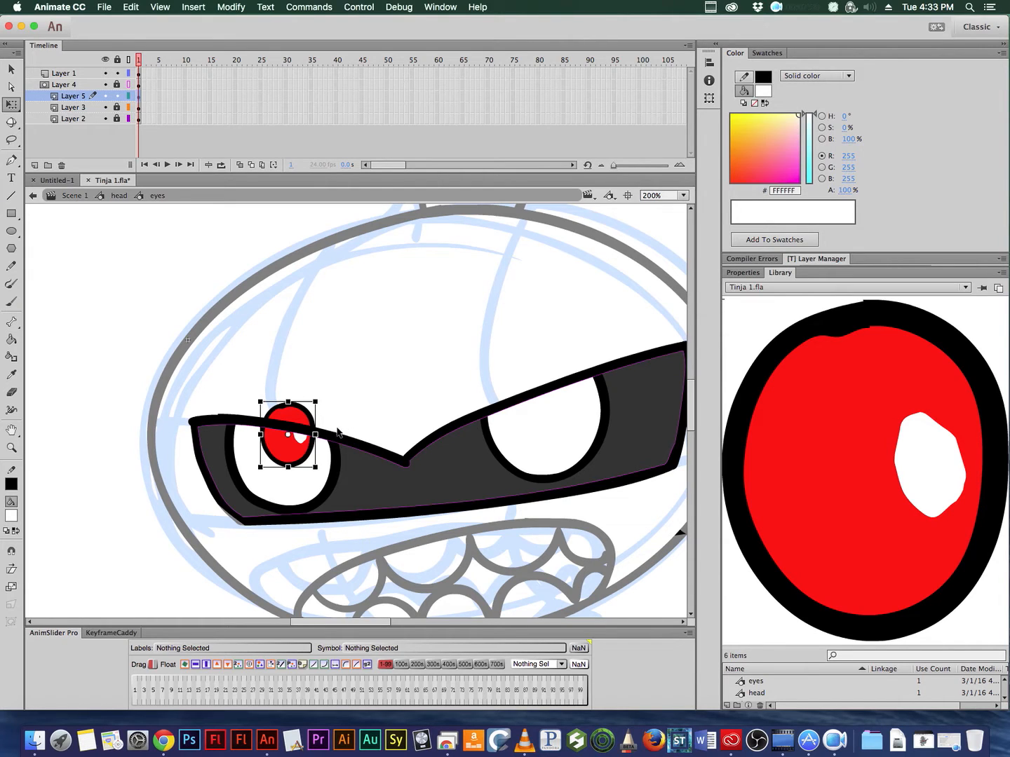
{"action": "left_click_drag", "start_coordinate": [309, 429], "coordinate": [596, 389]}
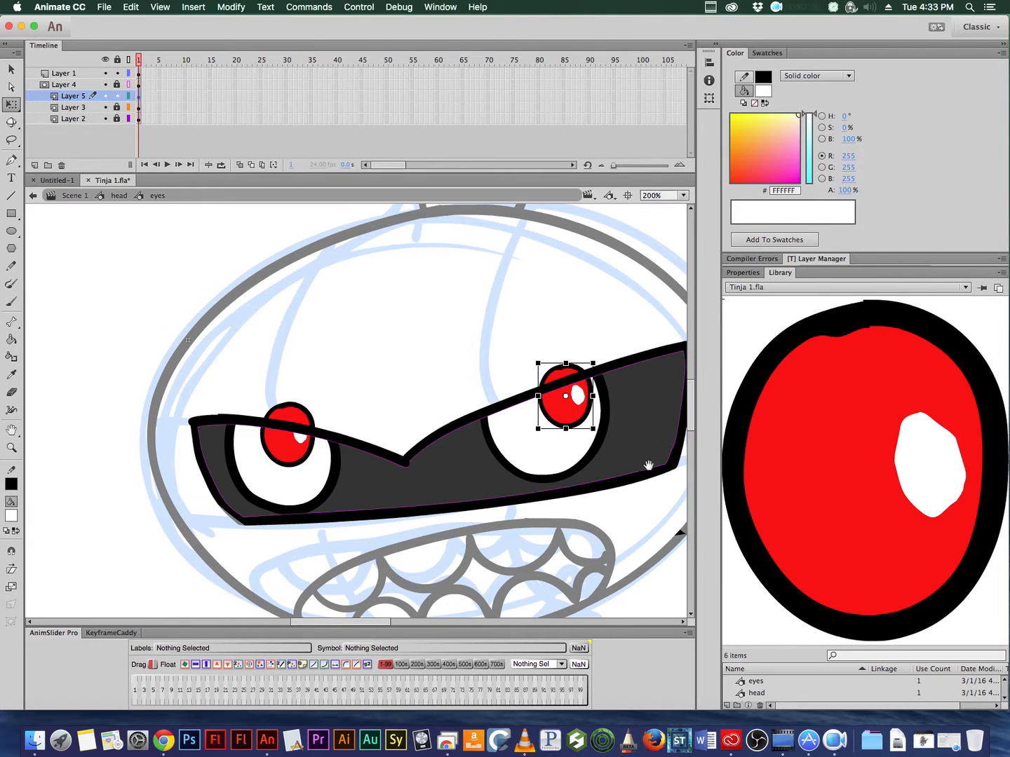
{"action": "left_click_drag", "start_coordinate": [649, 465], "coordinate": [562, 481]}
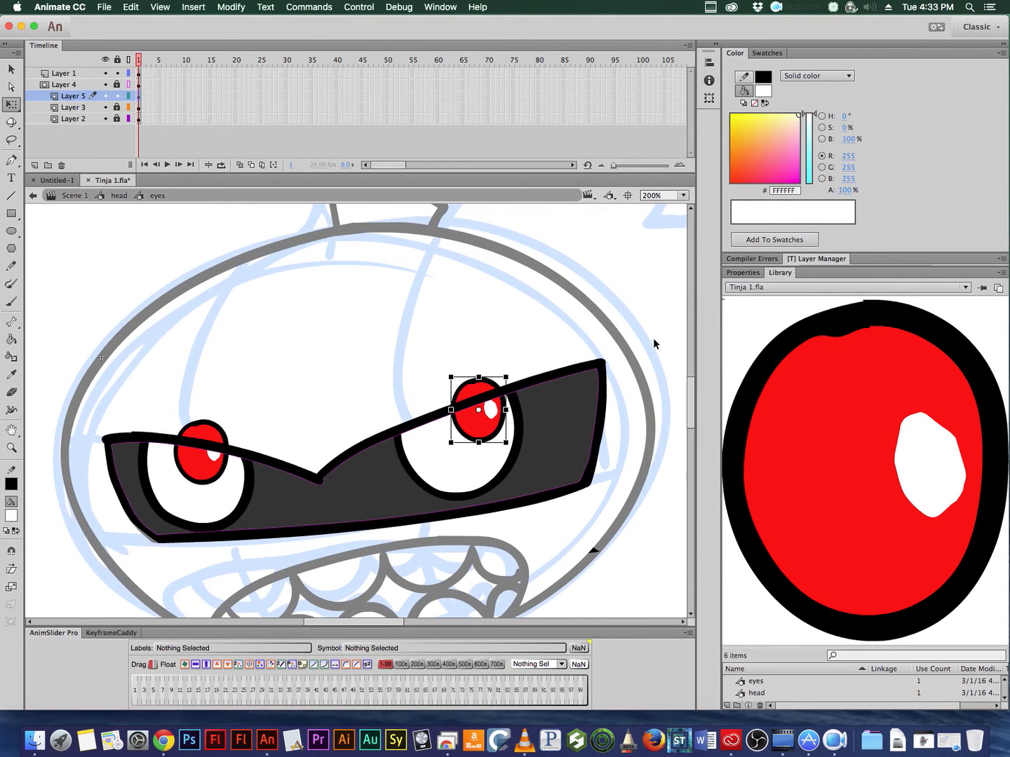
{"action": "left_click", "coordinate": [652, 357]}
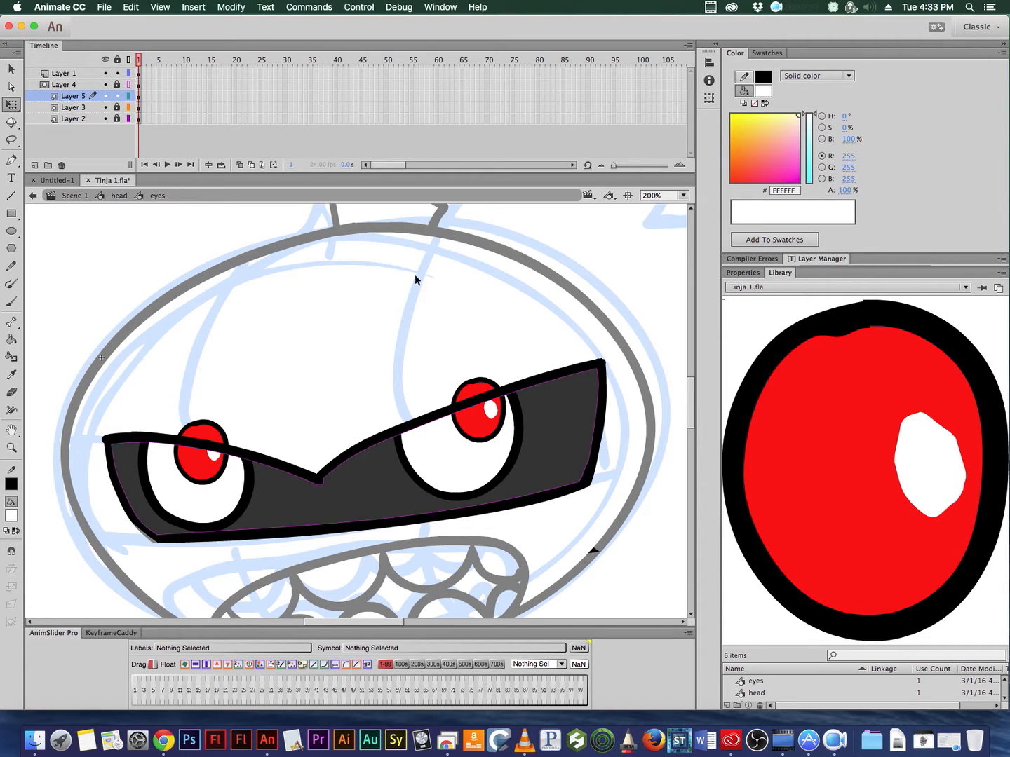
{"action": "left_click", "coordinate": [117, 96]}
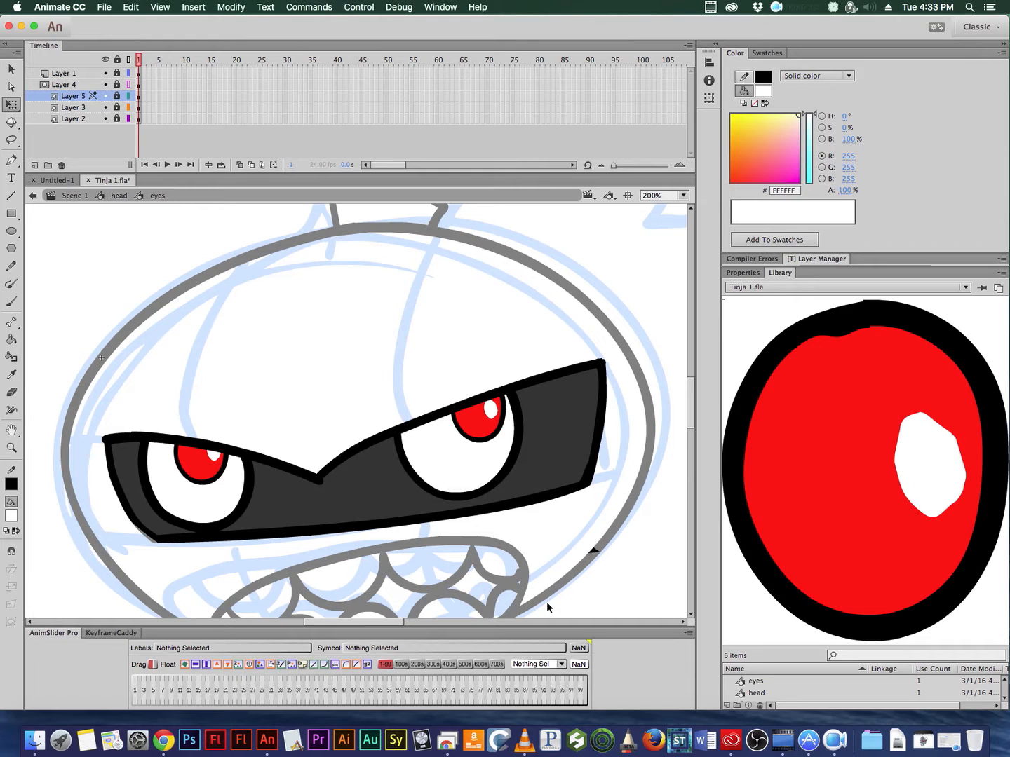
Step: Unlock the black outline layer and trim the outline's overshooting tip at the brow notch
{"action": "left_click", "coordinate": [118, 73]}
{"action": "left_click", "coordinate": [140, 73]}
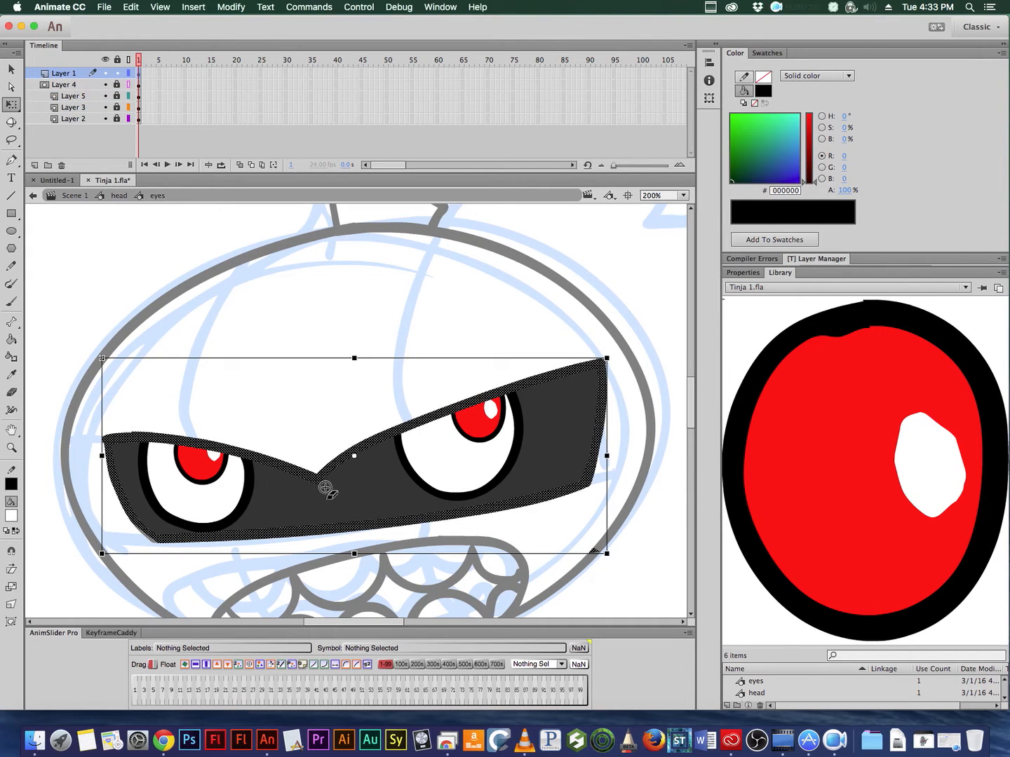
{"action": "left_click", "coordinate": [318, 553]}
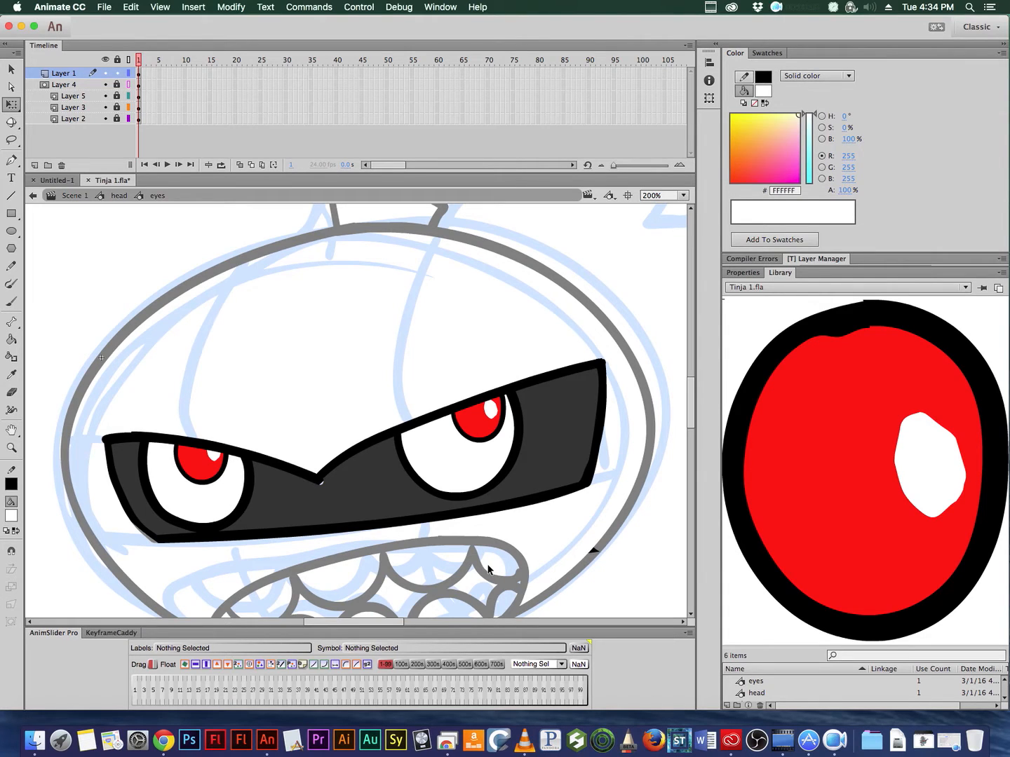
Step: Unlock the dark gray fill, eyeball and pupil layers while keeping the mask layer locked
{"action": "left_click", "coordinate": [118, 118]}
{"action": "left_click", "coordinate": [117, 107]}
{"action": "left_click", "coordinate": [117, 107]}
{"action": "left_click", "coordinate": [117, 85]}
{"action": "left_click", "coordinate": [117, 97]}
{"action": "left_click", "coordinate": [379, 491]}
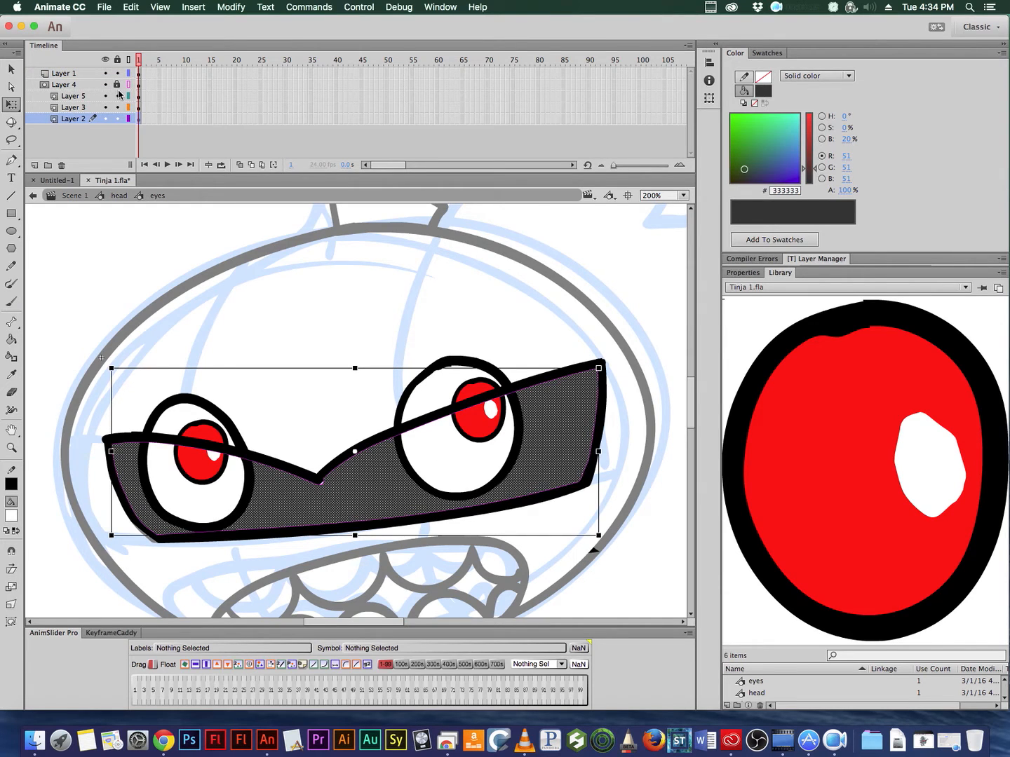
{"action": "left_click", "coordinate": [247, 313]}
Step: Brush dark gray #333333 over the gap below the brow notch on the fill layer, and lock all layers to check the result
{"action": "left_click", "coordinate": [11, 301]}
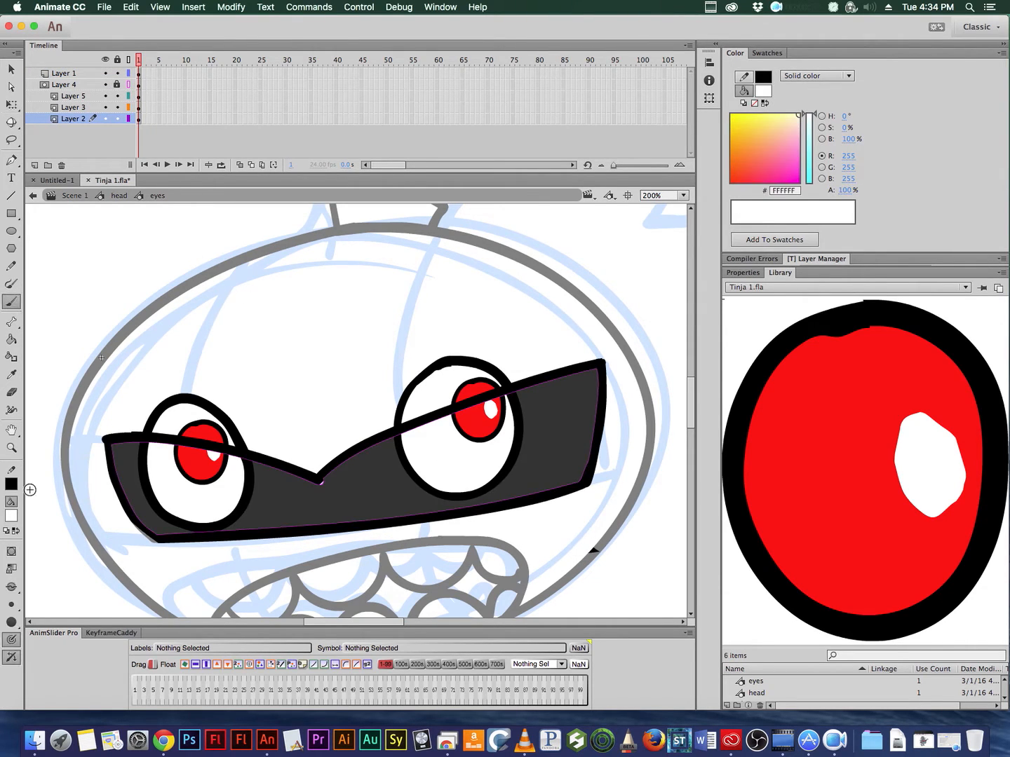
{"action": "left_click", "coordinate": [12, 516]}
{"action": "left_click", "coordinate": [347, 483]}
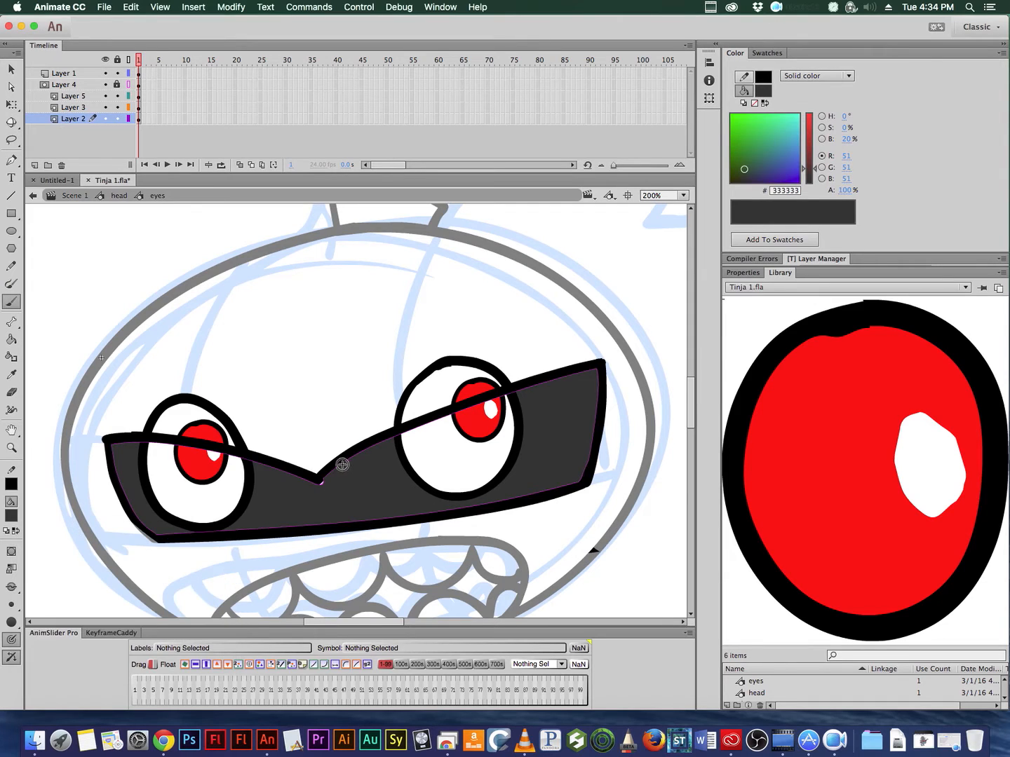
{"action": "left_click", "coordinate": [358, 469]}
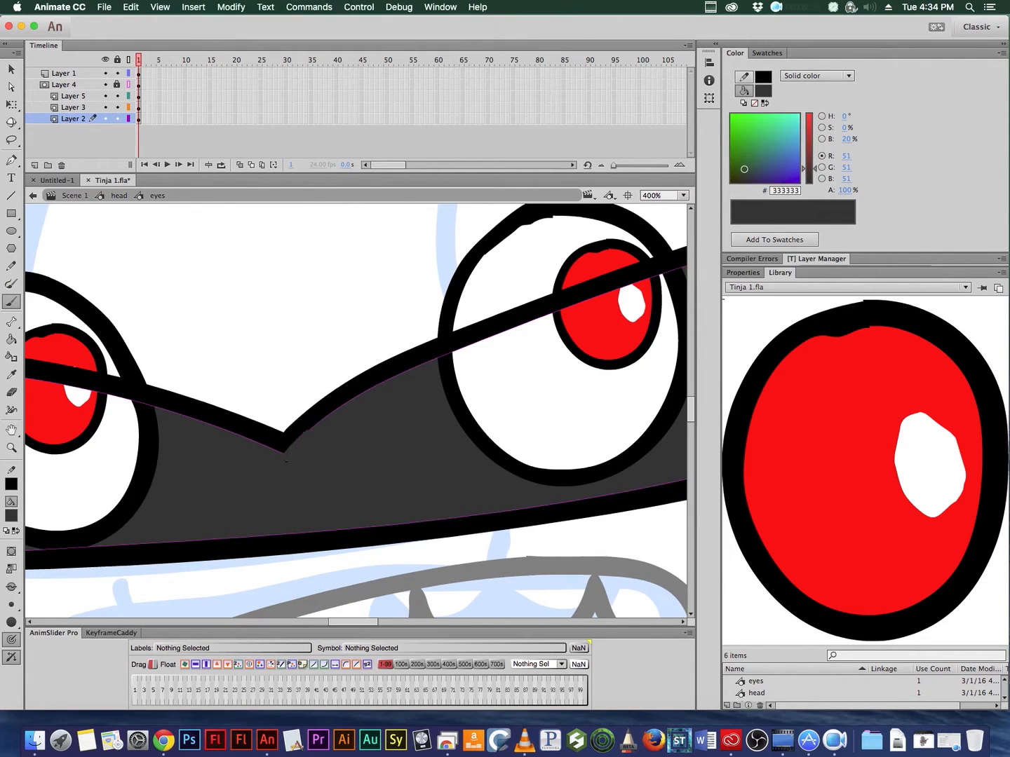
{"action": "left_click", "coordinate": [287, 454]}
{"action": "left_click_drag", "start_coordinate": [123, 73], "coordinate": [121, 119]}
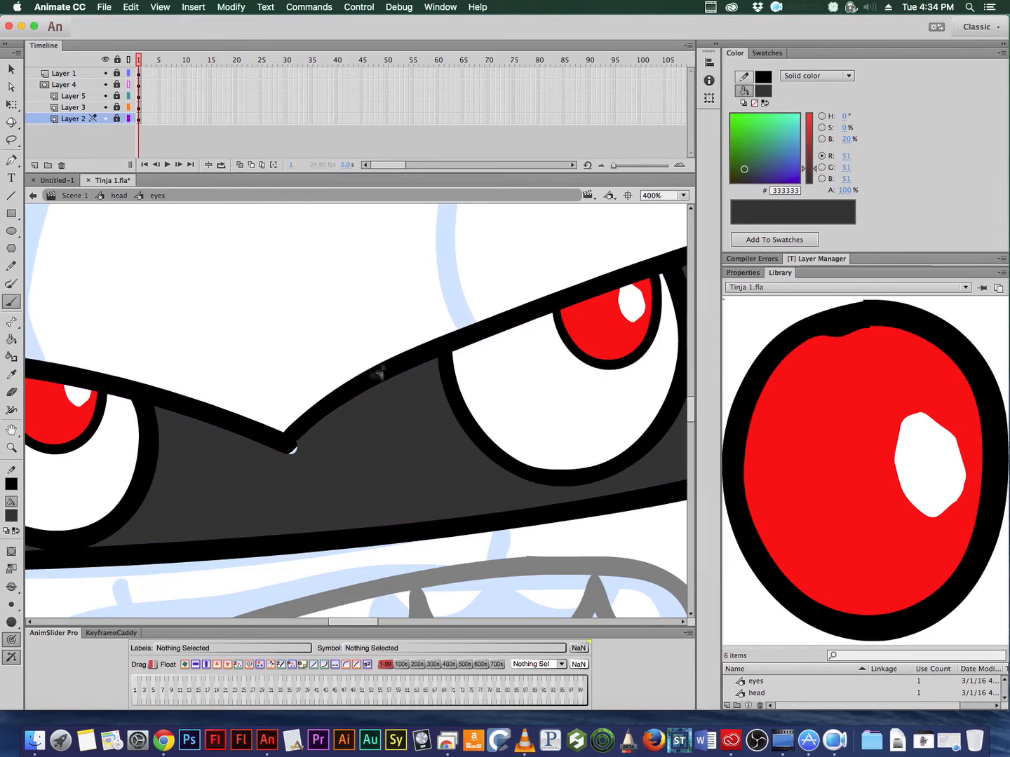
Step: Unlock all layers and extend the mask shape at the brow notch with a red #FF0100 brush patch on the mask layer
{"action": "left_click_drag", "start_coordinate": [118, 118], "coordinate": [117, 72]}
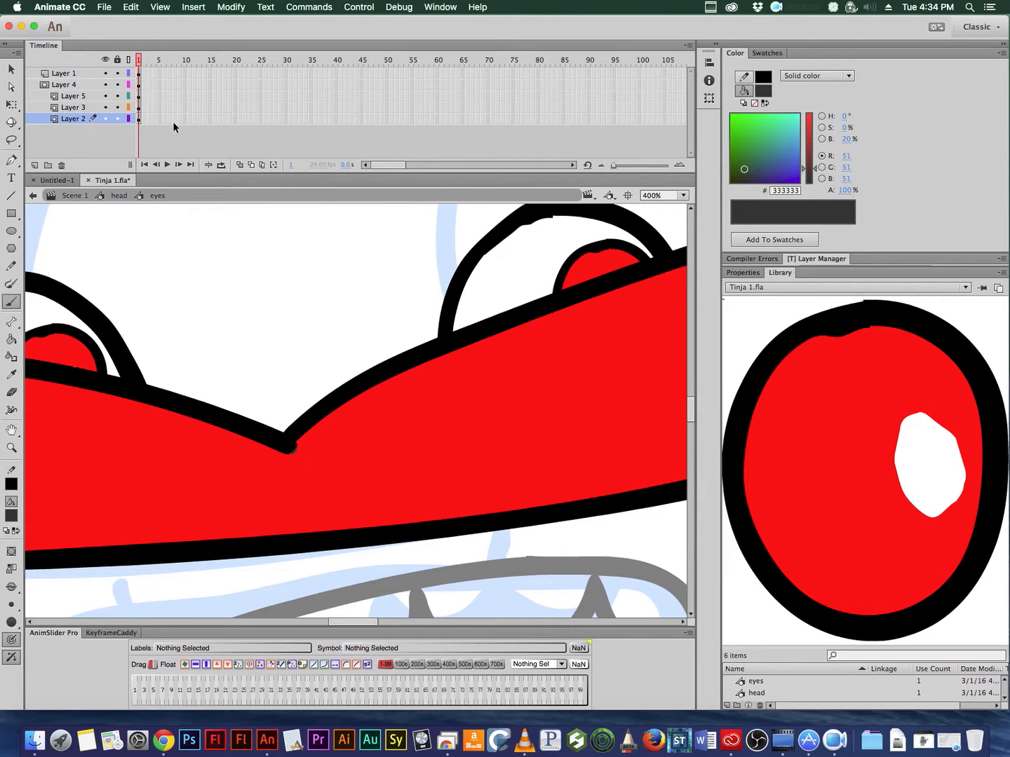
{"action": "left_click", "coordinate": [12, 517]}
{"action": "left_click", "coordinate": [324, 439]}
{"action": "left_click", "coordinate": [139, 85]}
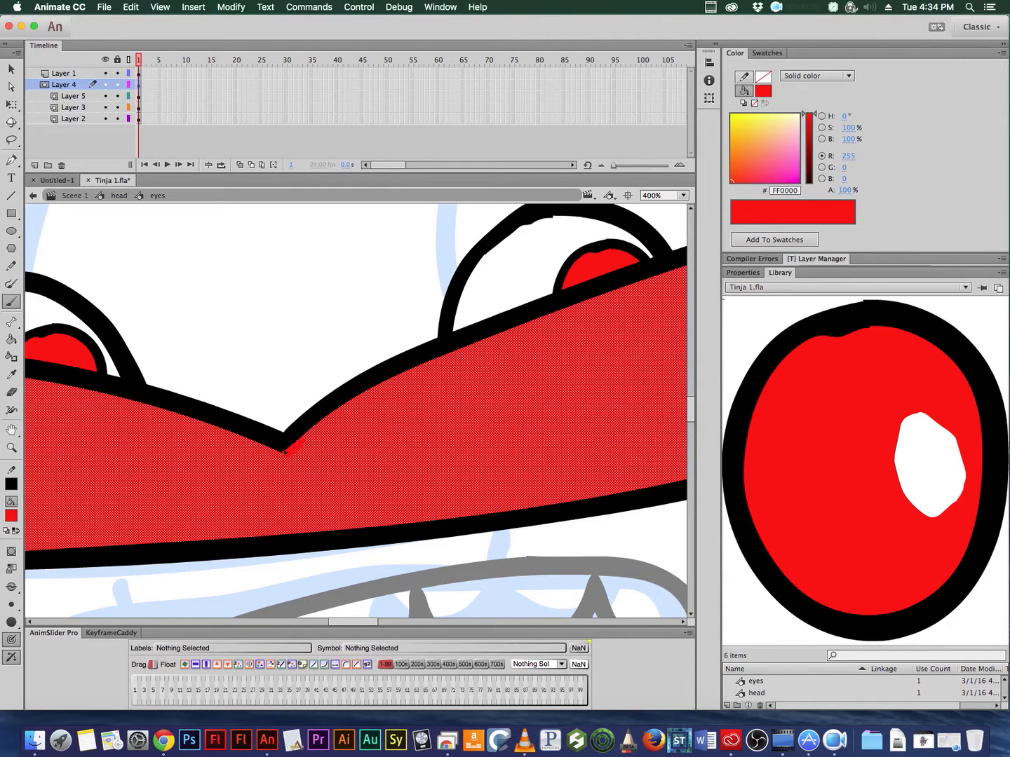
{"action": "left_click_drag", "start_coordinate": [296, 443], "coordinate": [294, 448]}
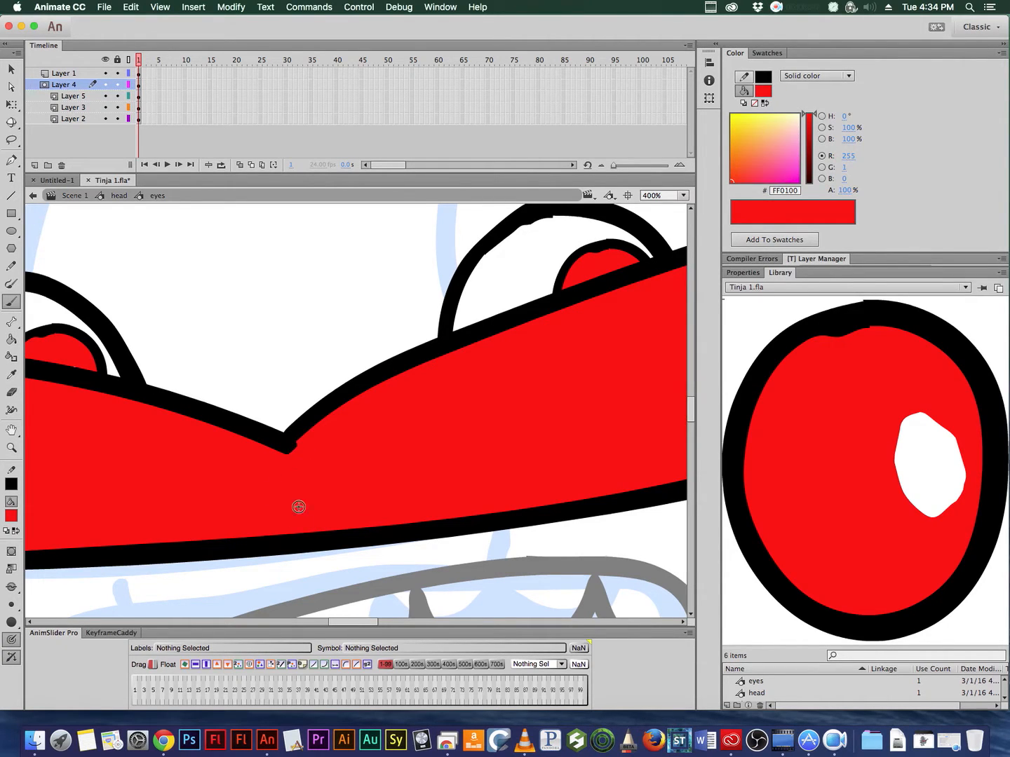
Step: Clean up the black outline's tip at the brow notch on the outline layer, and lock all layers
{"action": "left_click", "coordinate": [139, 74]}
{"action": "left_click", "coordinate": [306, 364], "text": "super"}
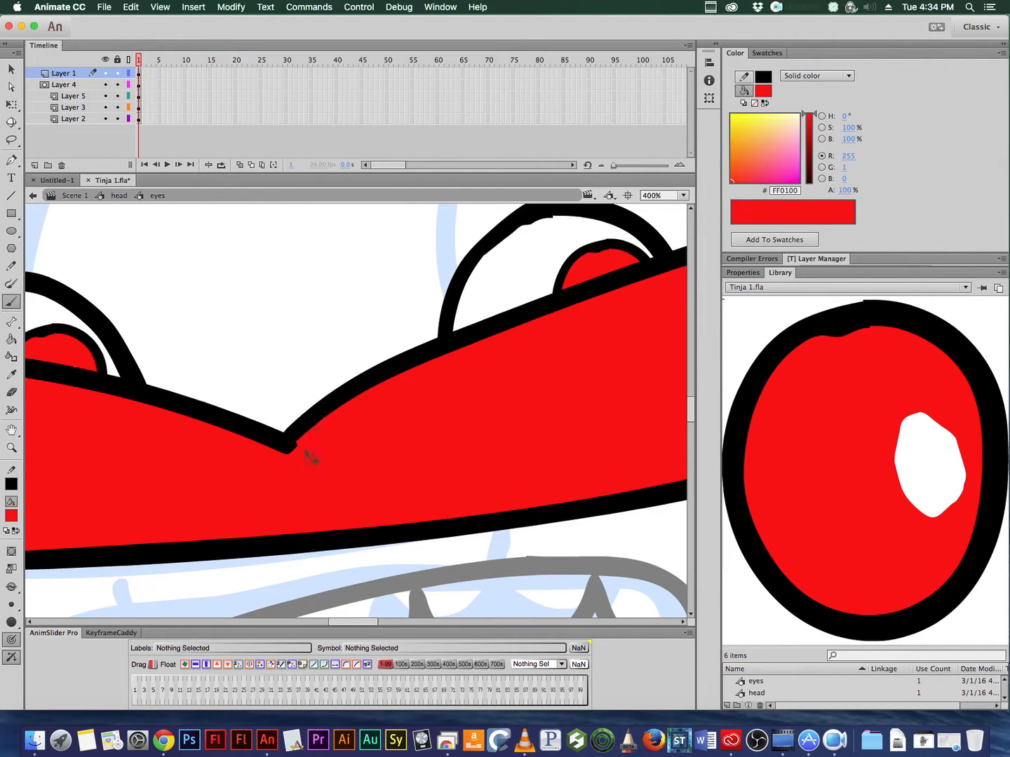
{"action": "left_click", "coordinate": [116, 85]}
{"action": "left_click_drag", "start_coordinate": [116, 100], "coordinate": [117, 118]}
{"action": "left_click", "coordinate": [118, 72]}
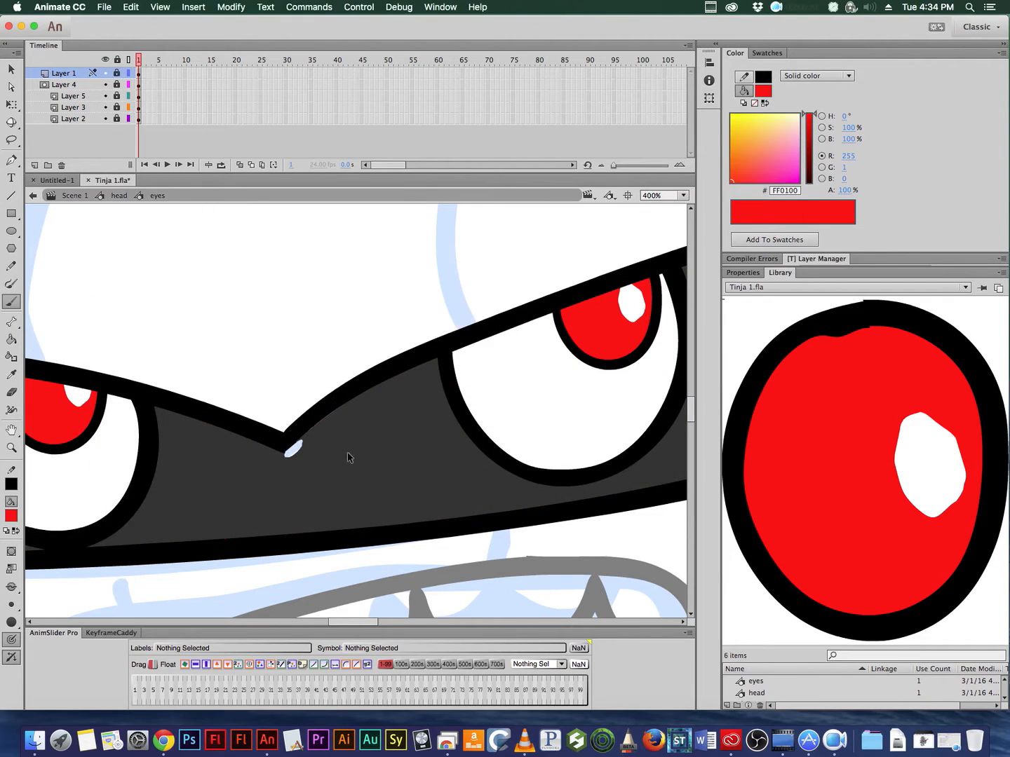
Step: Unlock the dark gray fill layer, show the mask layer as an outline, and brush #333333 over the gap below the brow notch
{"action": "left_click", "coordinate": [116, 118]}
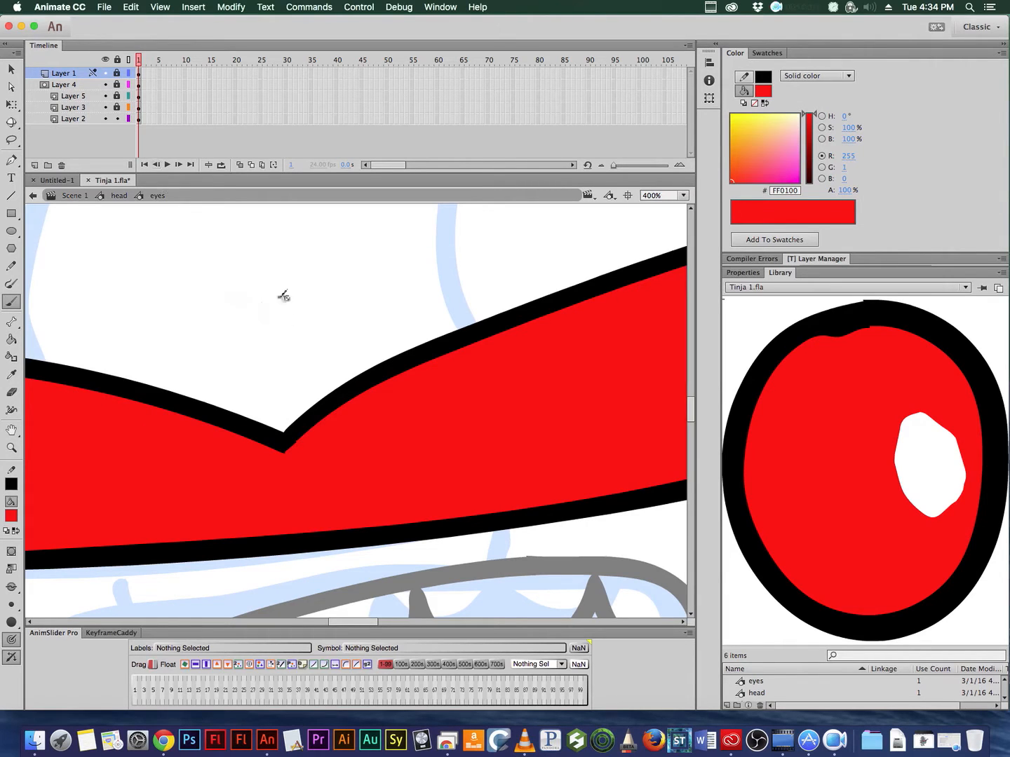
{"action": "left_click", "coordinate": [129, 84]}
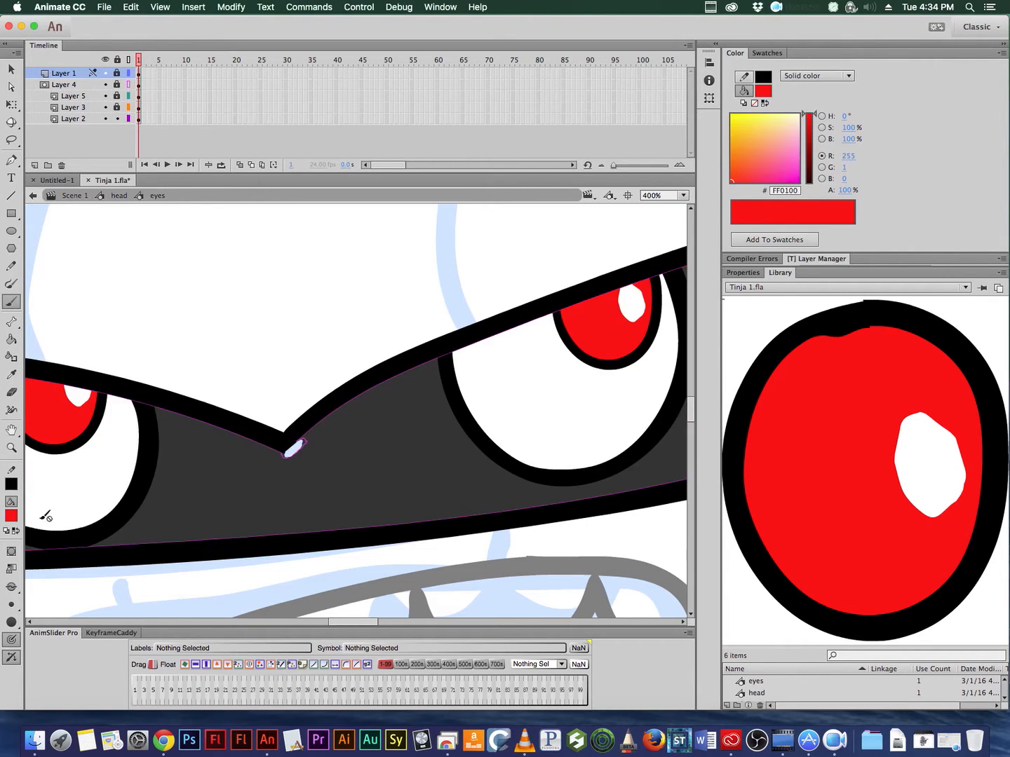
{"action": "left_click", "coordinate": [11, 516]}
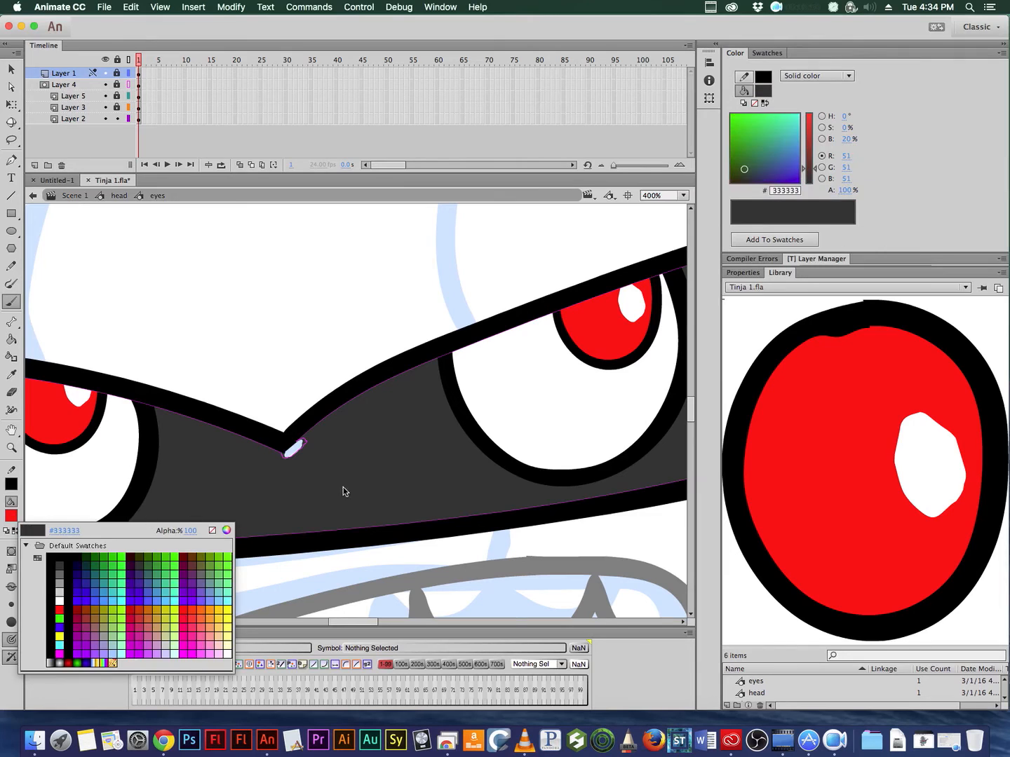
{"action": "left_click", "coordinate": [345, 491]}
{"action": "left_click", "coordinate": [14, 340]}
{"action": "left_click", "coordinate": [303, 448]}
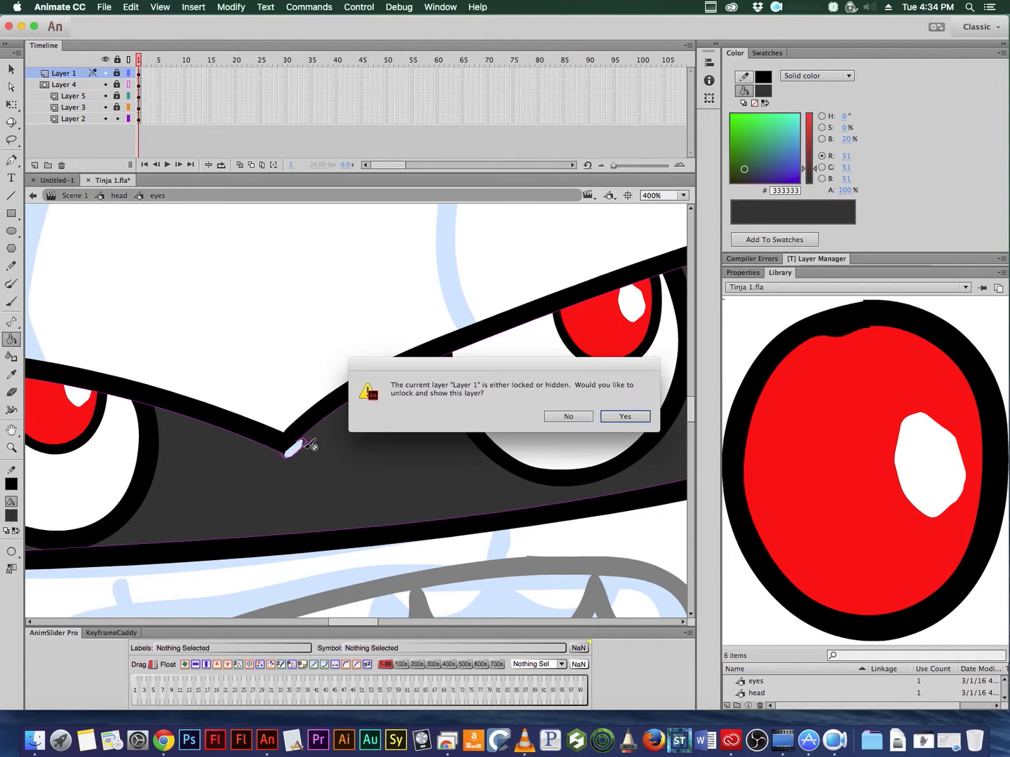
{"action": "left_click", "coordinate": [568, 417]}
{"action": "left_click", "coordinate": [140, 120]}
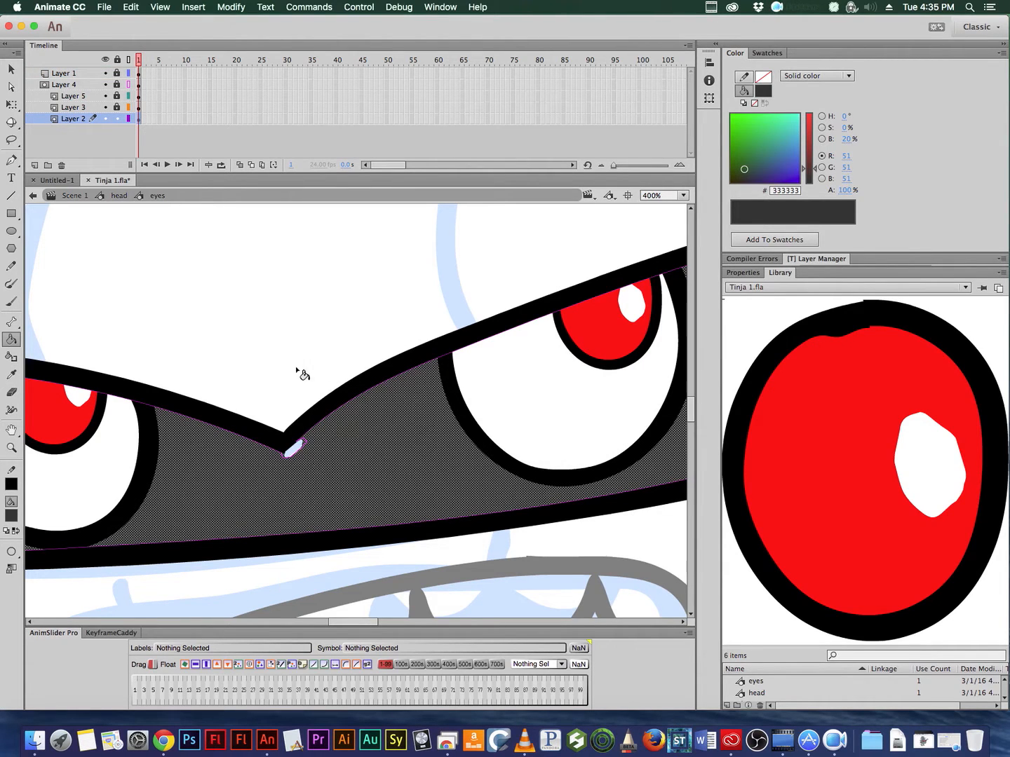
{"action": "left_click", "coordinate": [12, 302]}
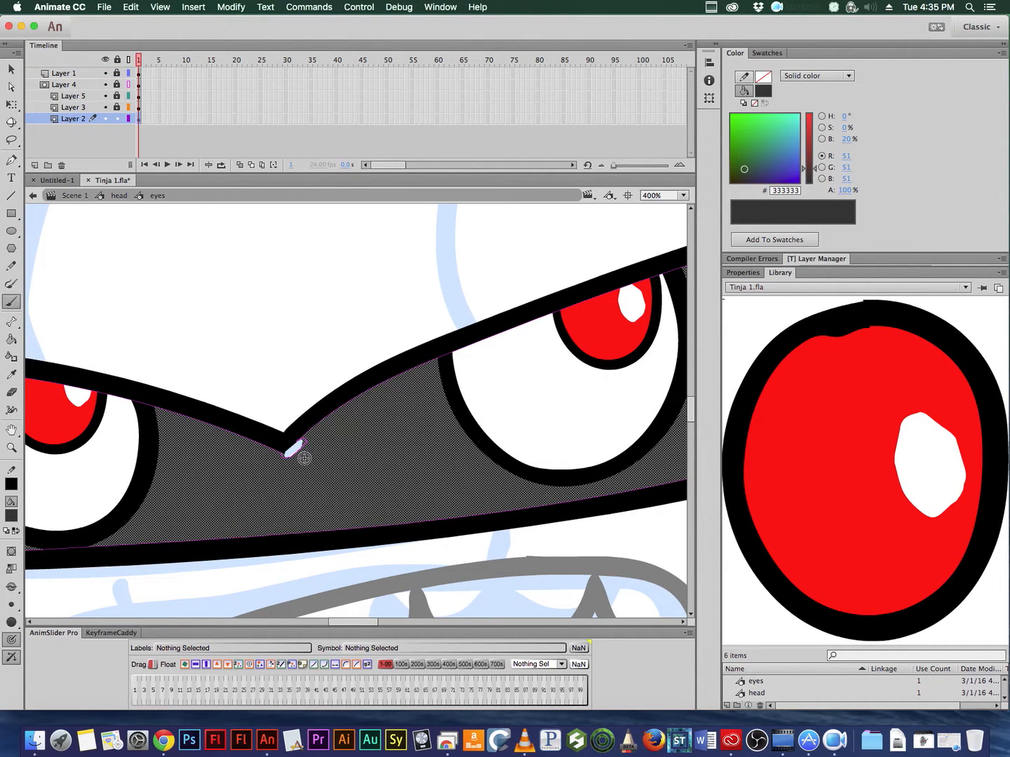
{"action": "left_click_drag", "start_coordinate": [303, 440], "coordinate": [283, 458]}
Step: Compare the mask layer in filled and outline view, and lock the dark gray fill layer
{"action": "left_click", "coordinate": [127, 85]}
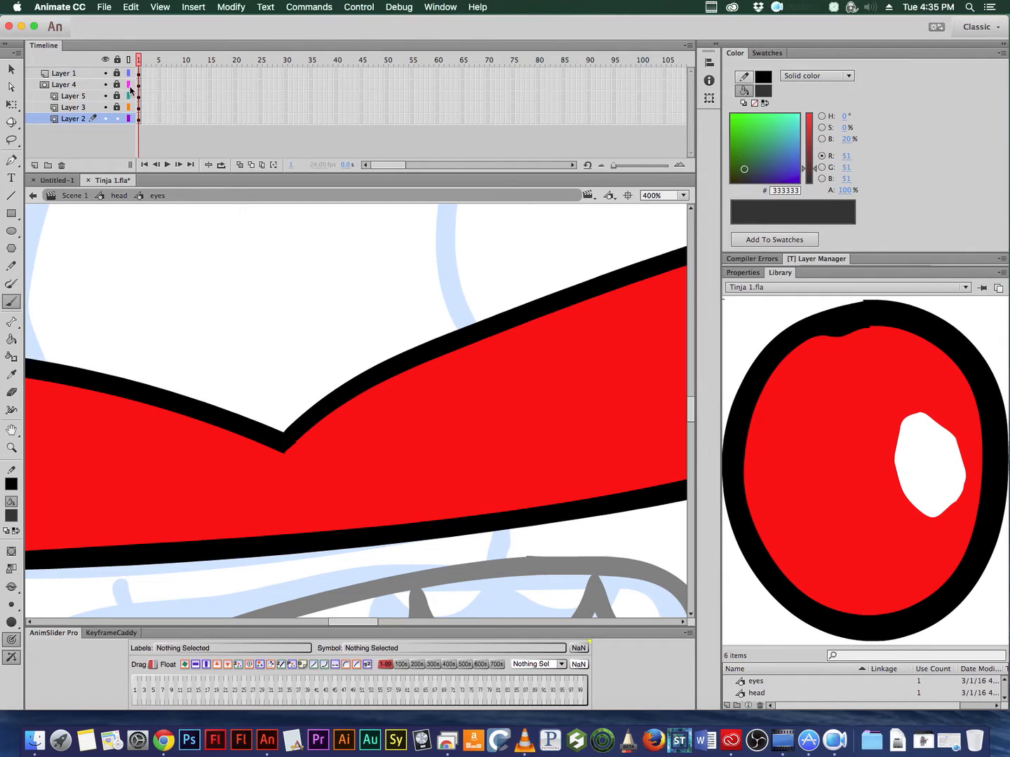
{"action": "left_click", "coordinate": [129, 85]}
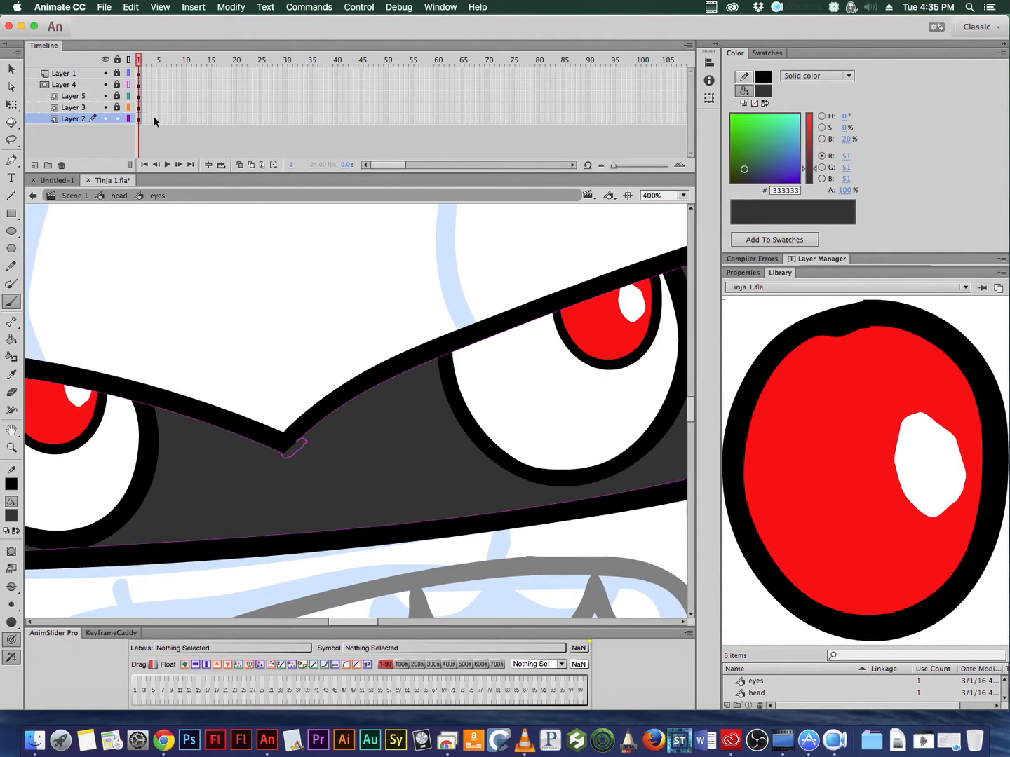
{"action": "left_click", "coordinate": [129, 85]}
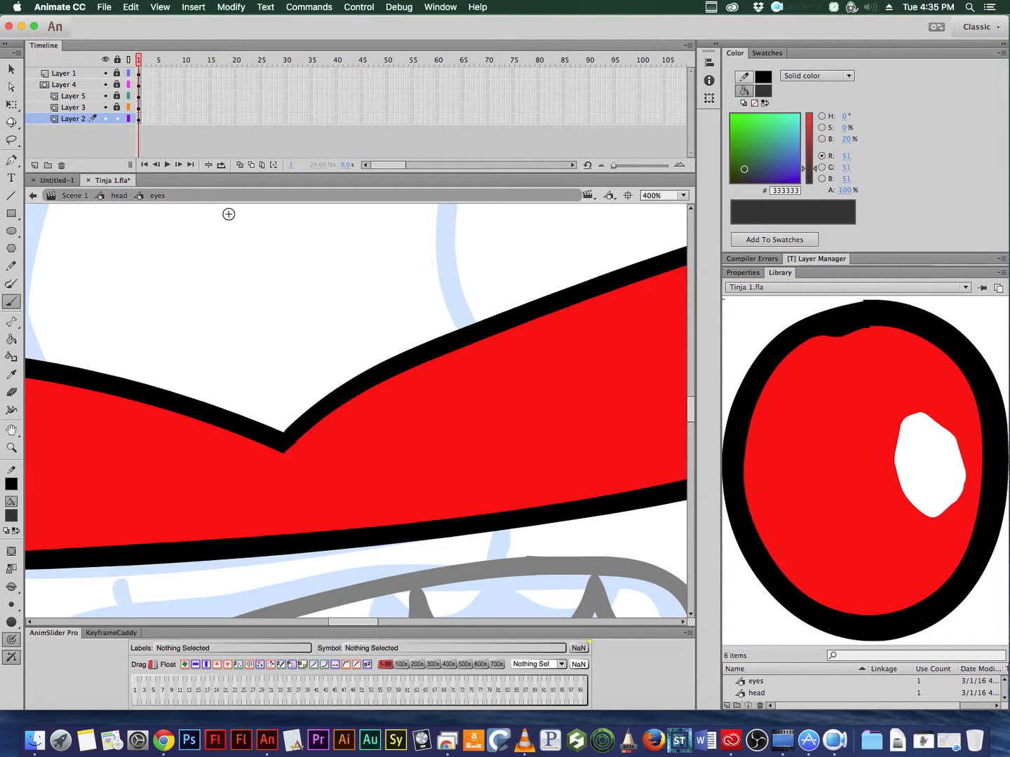
{"action": "left_click", "coordinate": [129, 84]}
{"action": "key", "text": "super+minus"}
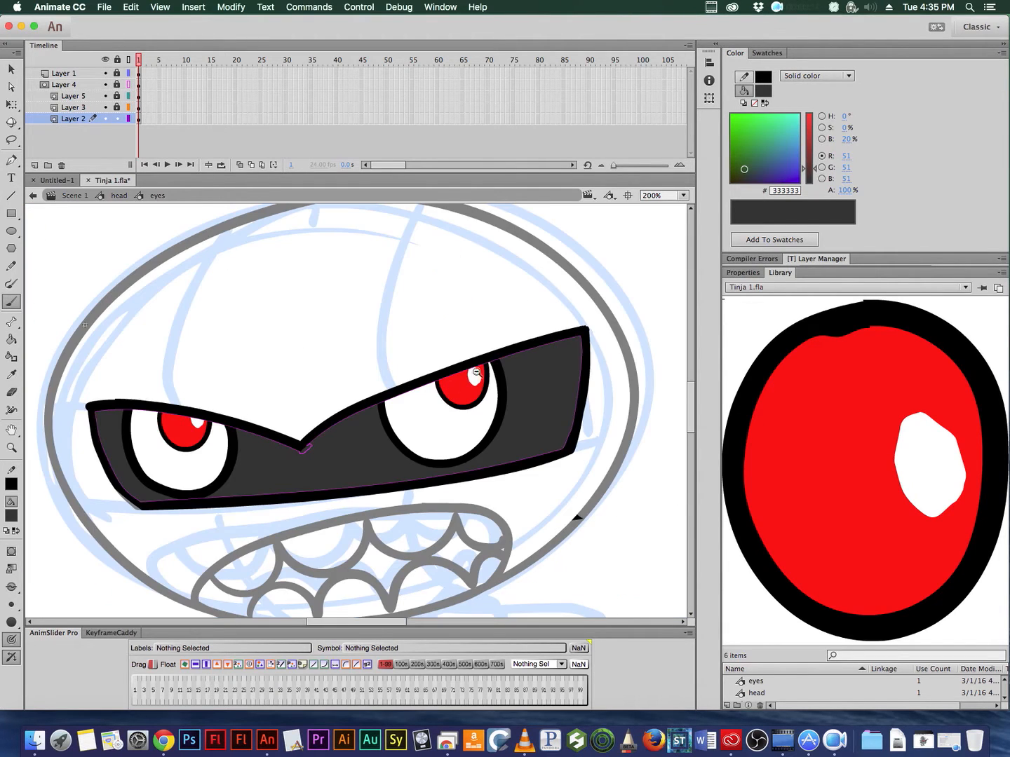
{"action": "left_click", "coordinate": [117, 119]}
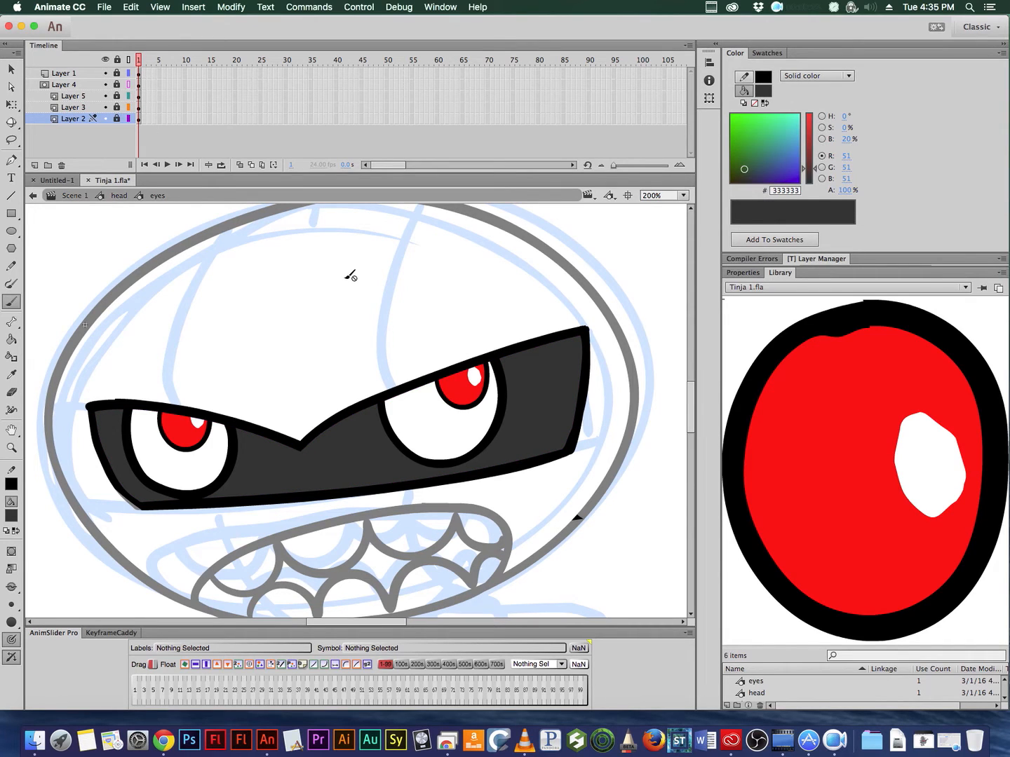
Step: Return to the head symbol, preview Tinja-colored.jpg in an enlarged library list, and sample the character's blue-gray #82A0BC as the fill color
{"action": "left_click", "coordinate": [118, 195]}
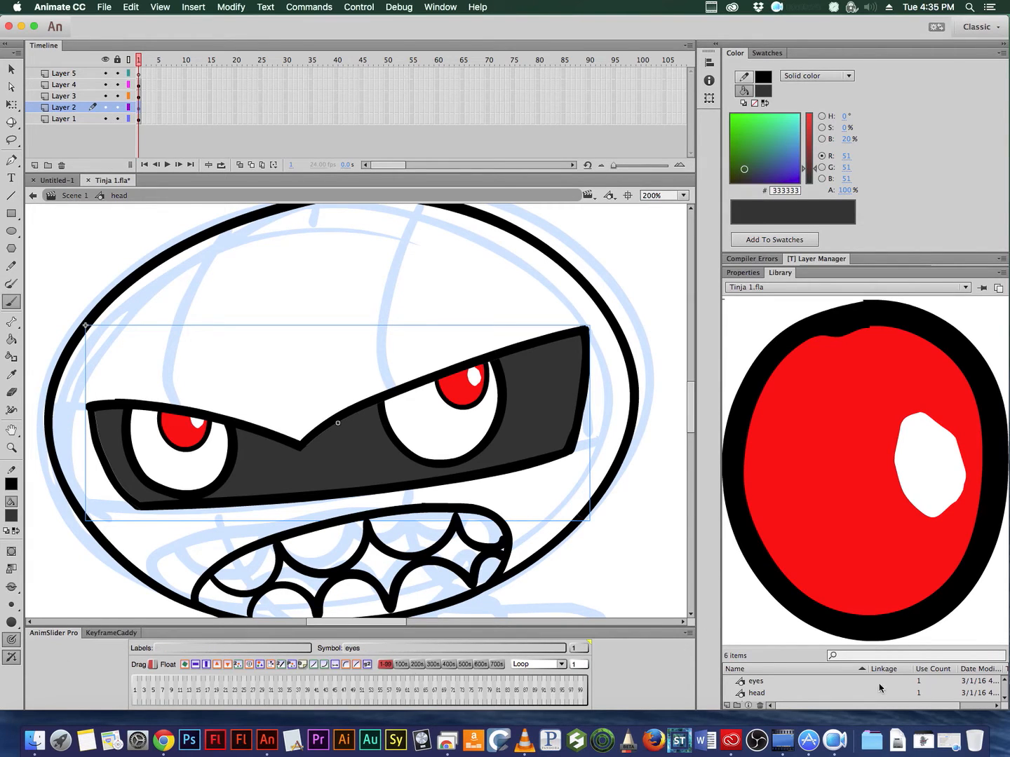
{"action": "left_click_drag", "start_coordinate": [906, 649], "coordinate": [906, 555]}
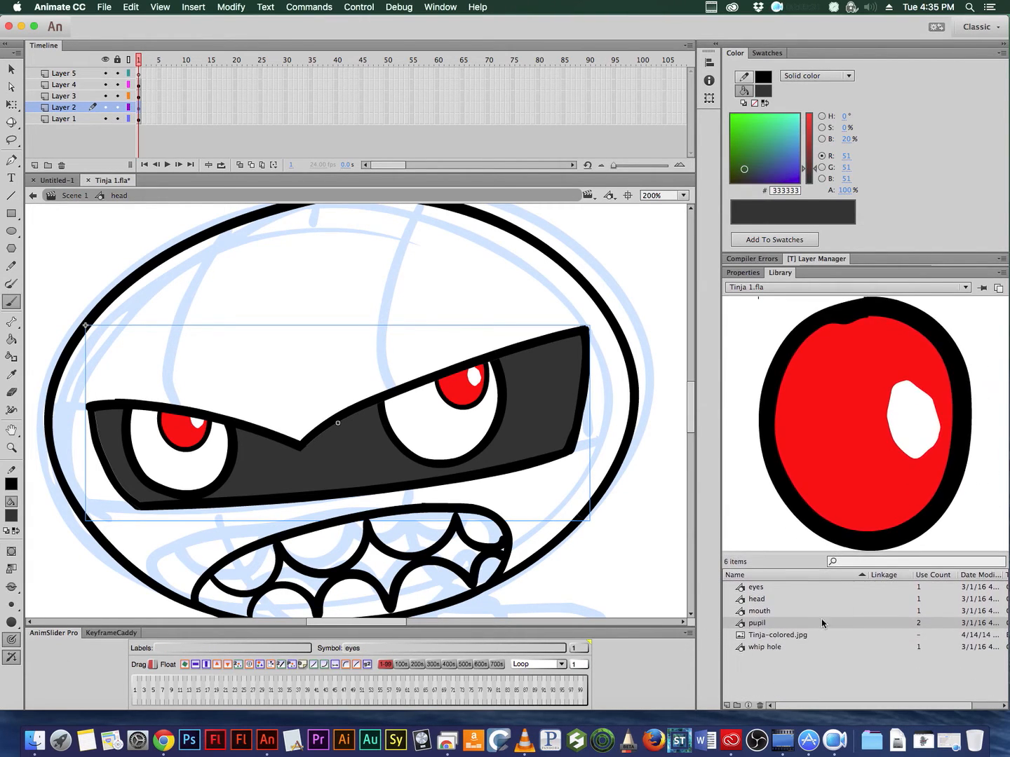
{"action": "left_click", "coordinate": [795, 635]}
{"action": "left_click", "coordinate": [11, 516]}
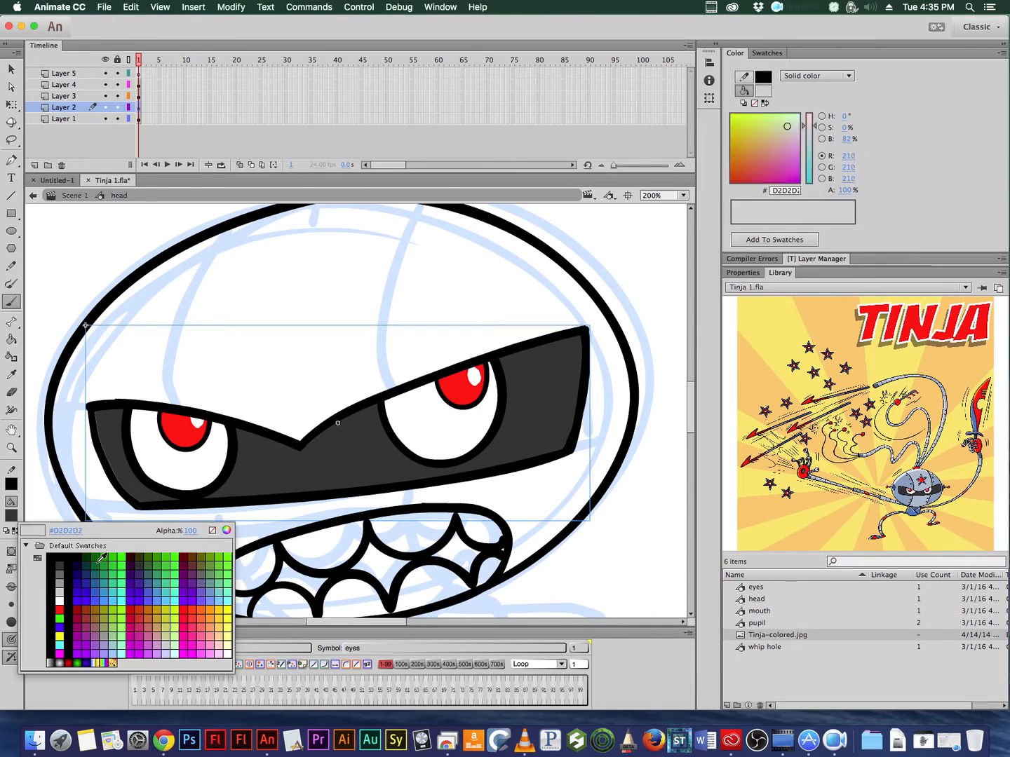
{"action": "left_click", "coordinate": [907, 487]}
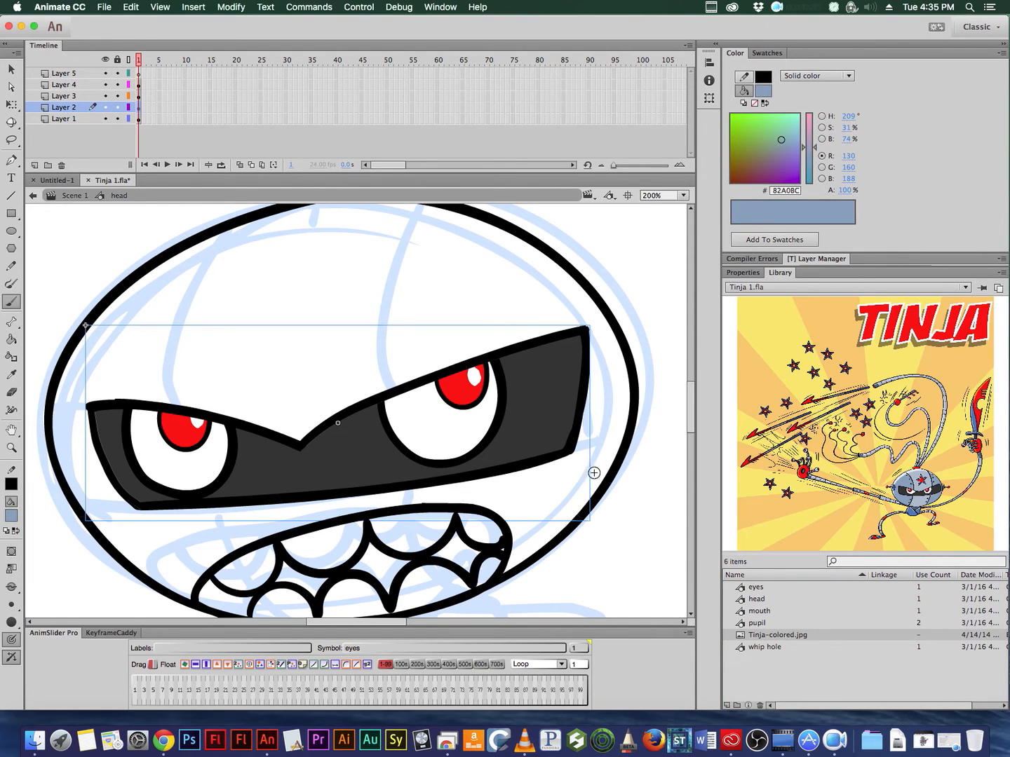
Step: Set the fill color to black and brush two thin curved panel seams down the head from the crown to the lower outline
{"action": "left_click", "coordinate": [15, 517]}
{"action": "left_click", "coordinate": [15, 554]}
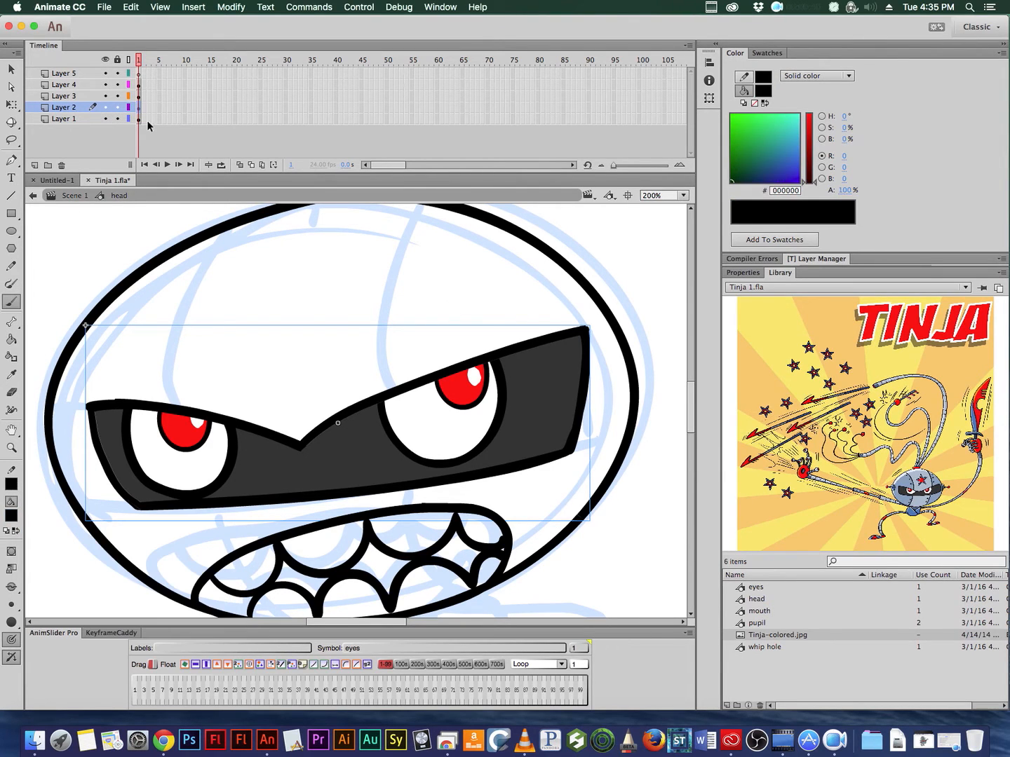
{"action": "key", "text": "super+shift+a"}
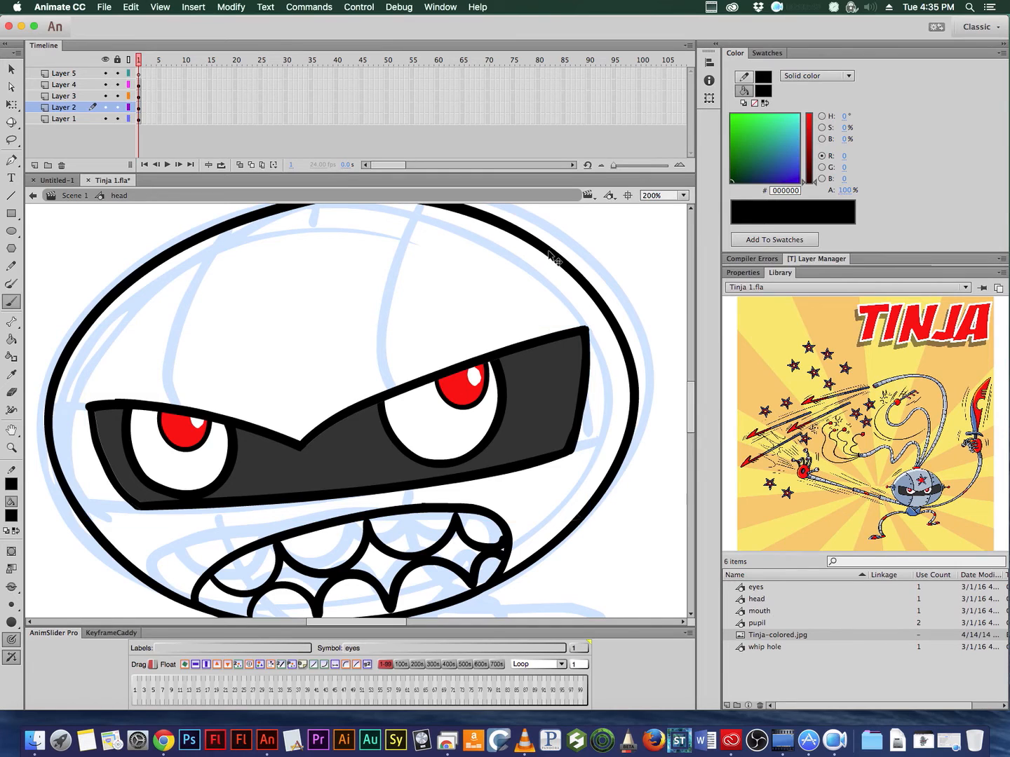
{"action": "left_click", "coordinate": [589, 289], "text": "super"}
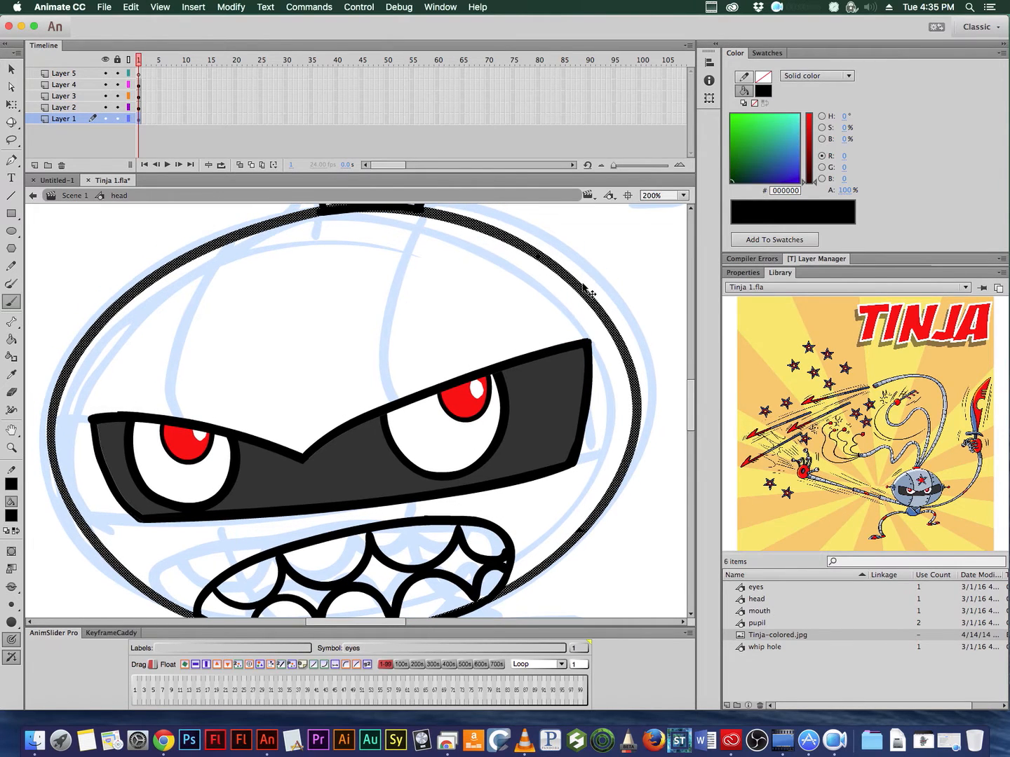
{"action": "key", "text": "super+z"}
{"action": "mouse_move", "coordinate": [594, 289]}
{"action": "left_mouse_down"}
{"action": "mouse_move", "coordinate": [594, 269]}
{"action": "mouse_move", "coordinate": [598, 286]}
{"action": "left_mouse_up"}
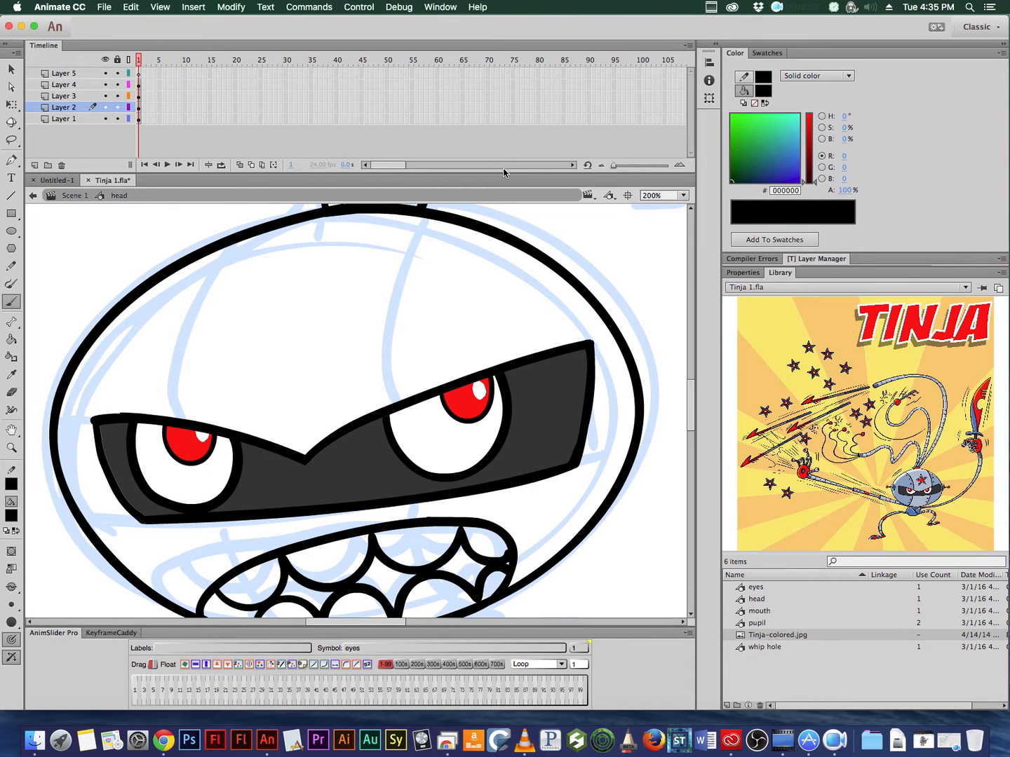
{"action": "left_click_drag", "start_coordinate": [504, 174], "coordinate": [503, 125]}
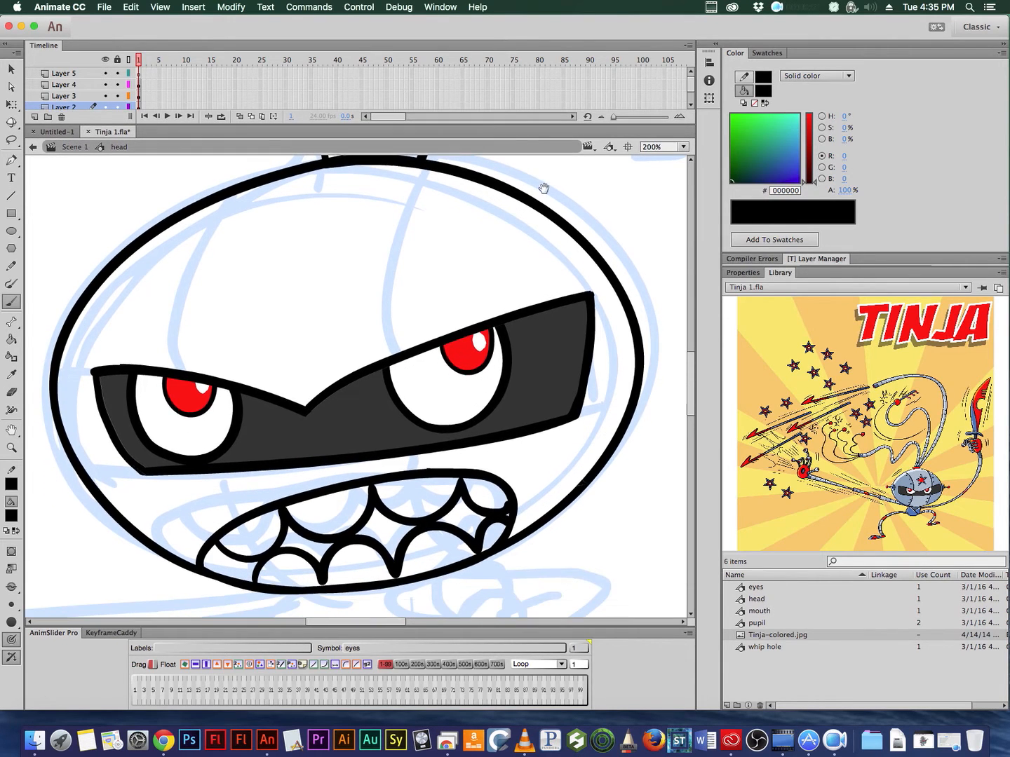
{"action": "mouse_move", "coordinate": [444, 180]}
{"action": "left_mouse_down"}
{"action": "mouse_move", "coordinate": [403, 298]}
{"action": "mouse_move", "coordinate": [397, 378]}
{"action": "mouse_move", "coordinate": [436, 518]}
{"action": "mouse_move", "coordinate": [488, 561]}
{"action": "left_mouse_up"}
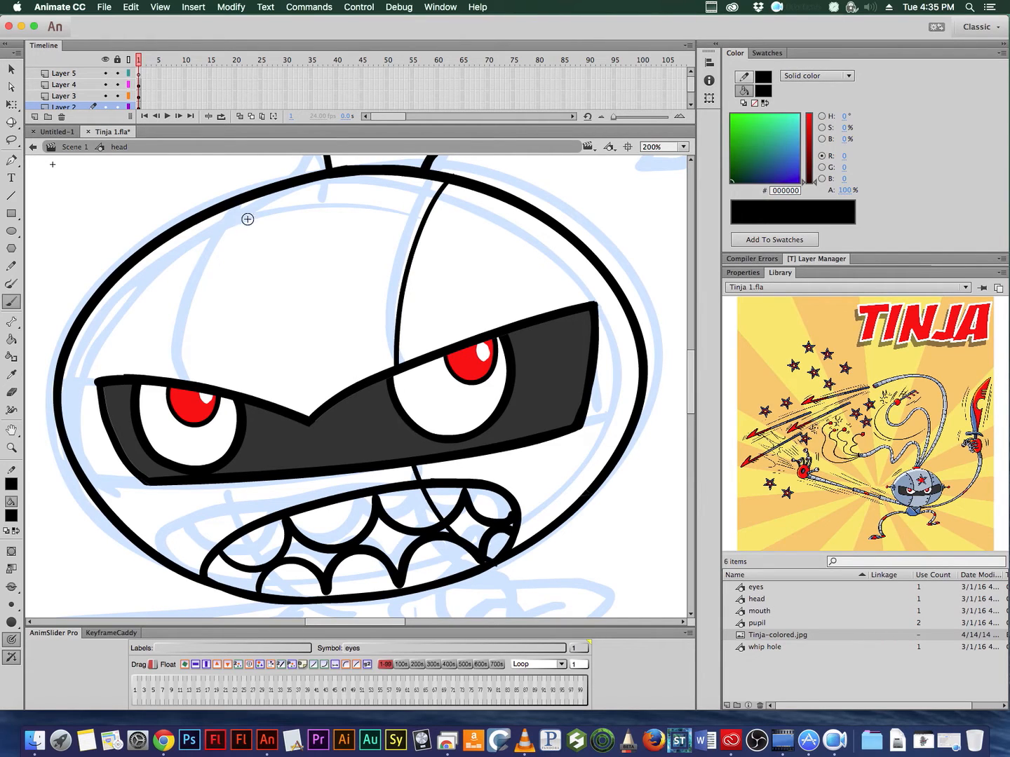
{"action": "mouse_move", "coordinate": [226, 208]}
{"action": "left_mouse_down"}
{"action": "mouse_move", "coordinate": [176, 305]}
{"action": "mouse_move", "coordinate": [160, 418]}
{"action": "mouse_move", "coordinate": [177, 532]}
{"action": "mouse_move", "coordinate": [210, 582]}
{"action": "left_mouse_up"}
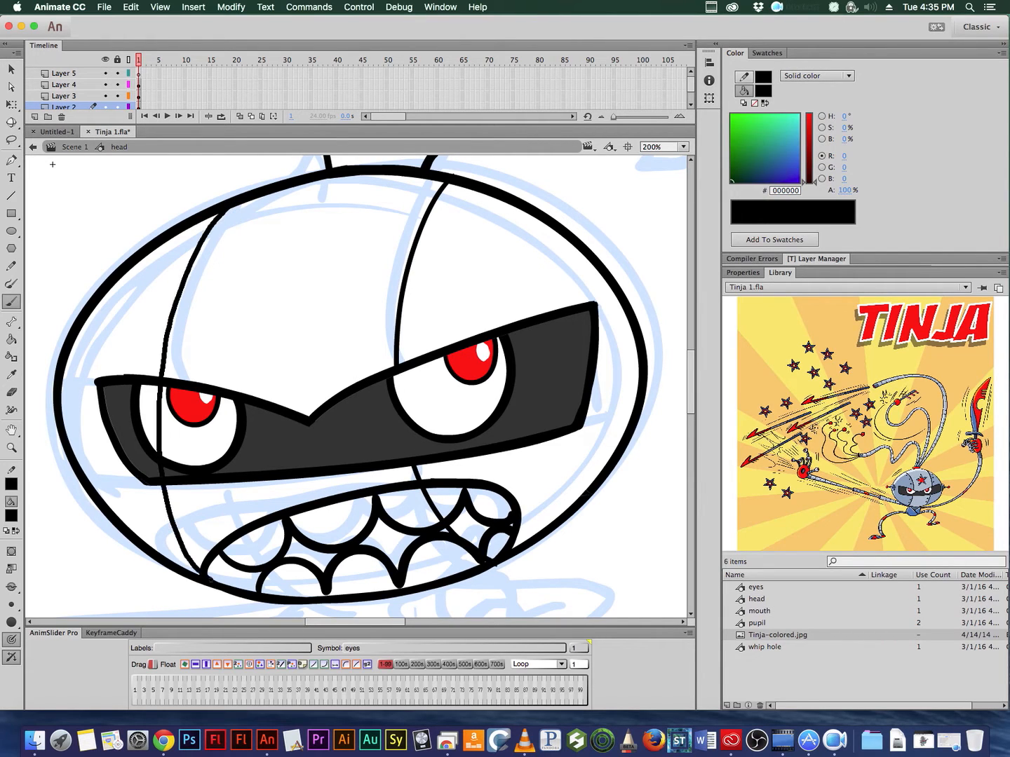
Step: Sample the blue-gray #82A0BC from the head in the Tinja-colored.jpg preview as the fill color
{"action": "left_click", "coordinate": [11, 516]}
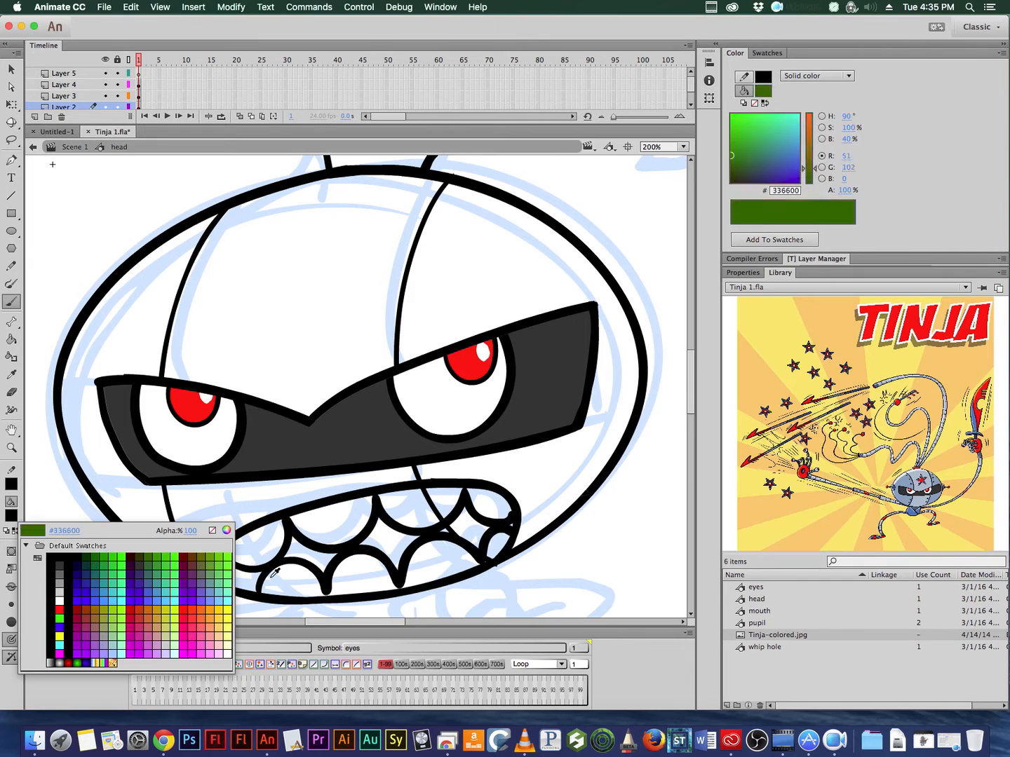
{"action": "left_click", "coordinate": [905, 483]}
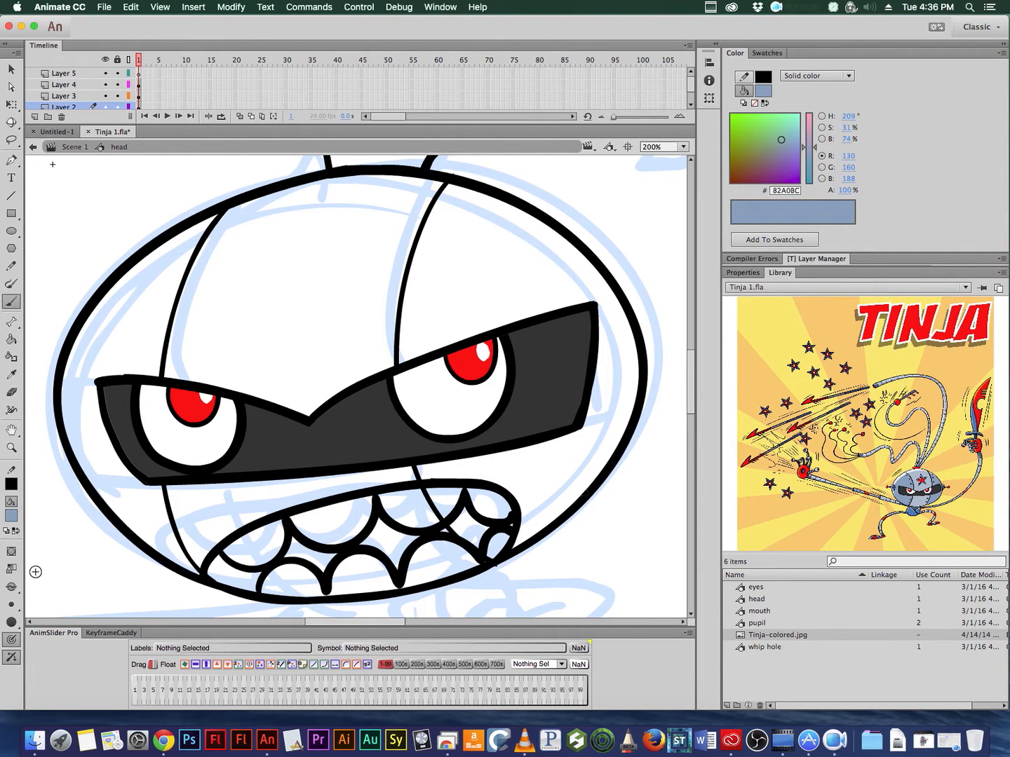
{"action": "left_click", "coordinate": [12, 518]}
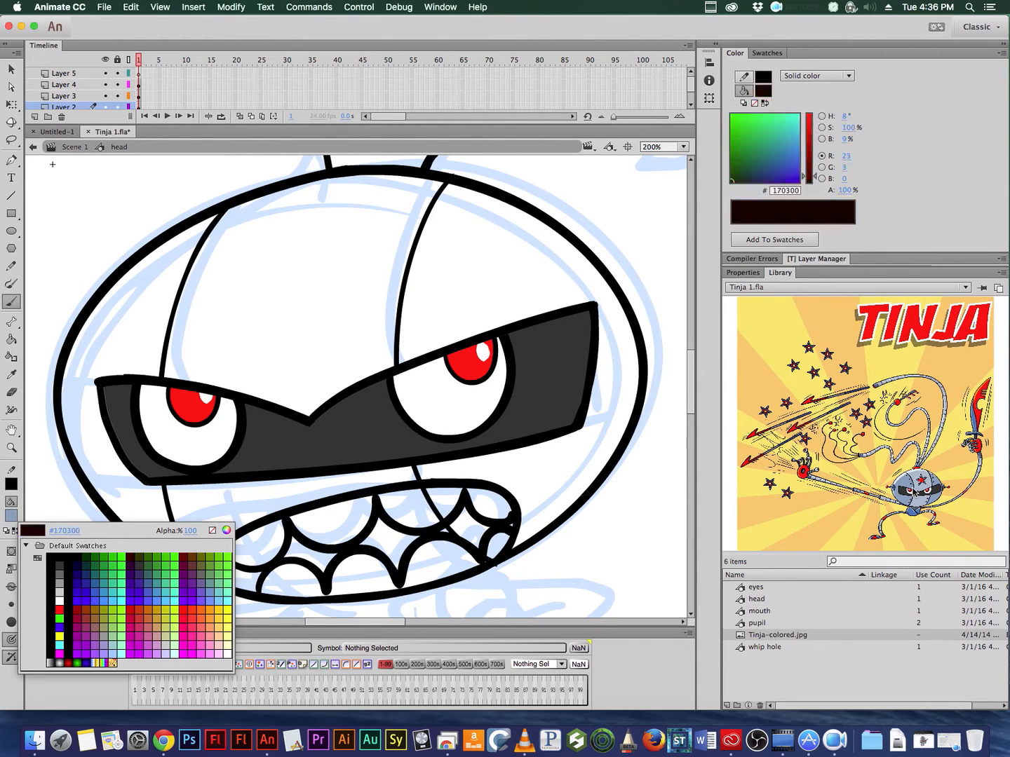
{"action": "left_click", "coordinate": [905, 487]}
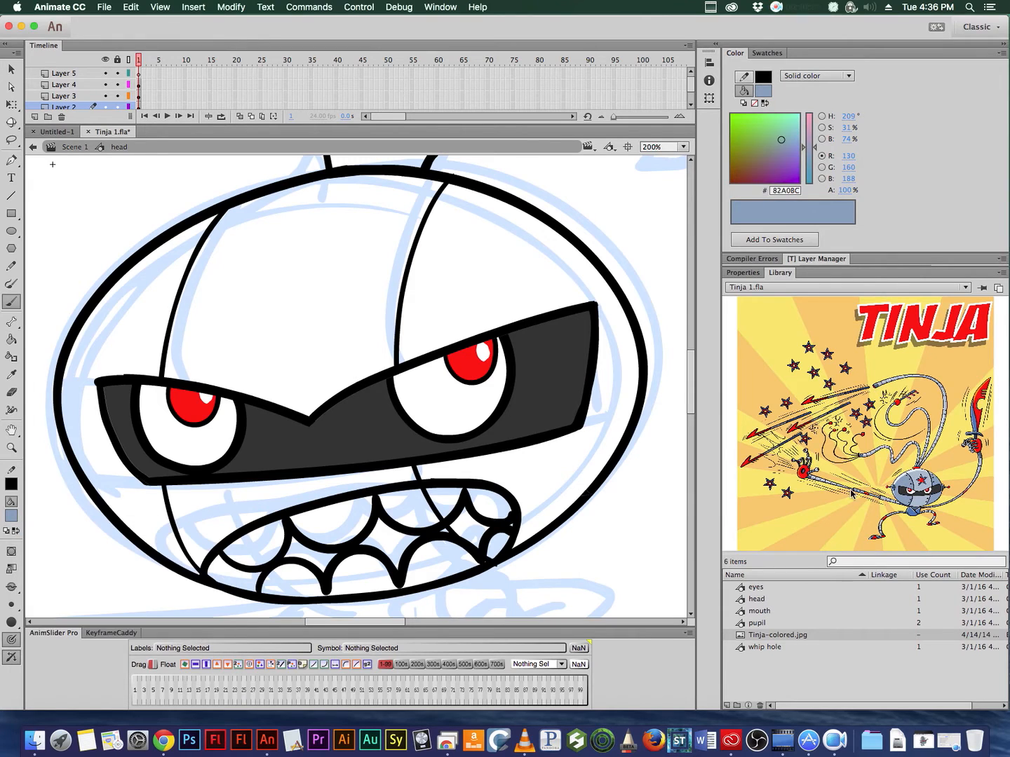
Step: Try filling the head with #82A0BC, retry with Close Medium Gaps, and undo both fills
{"action": "left_click", "coordinate": [11, 339]}
{"action": "left_click", "coordinate": [544, 323]}
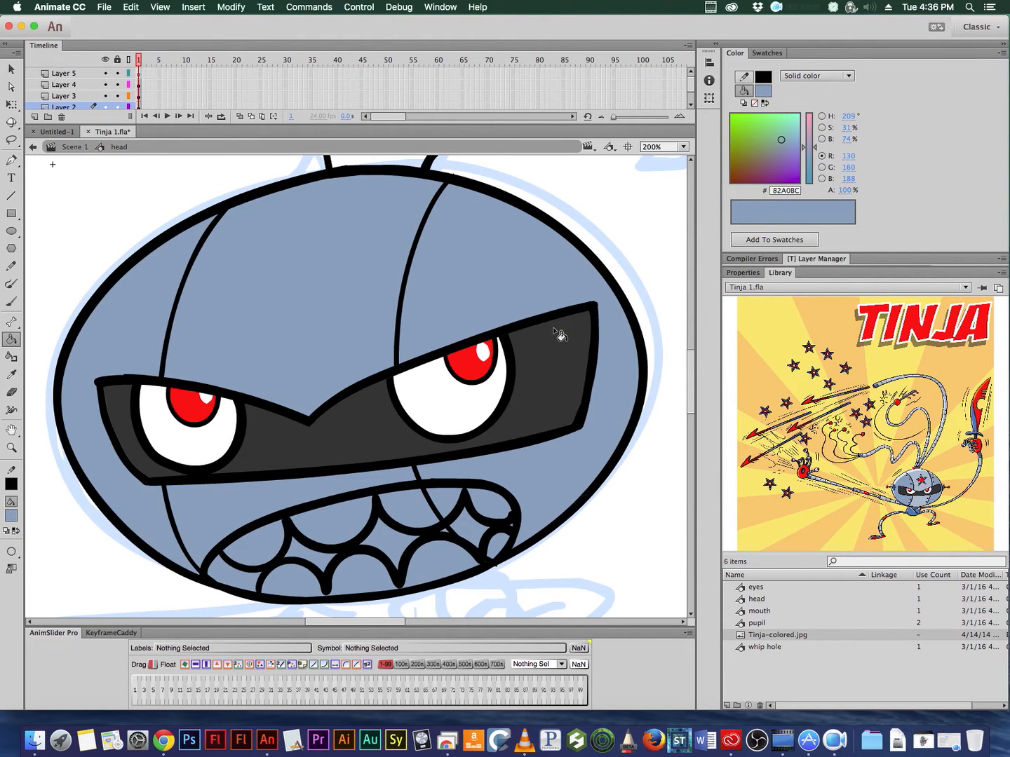
{"action": "key", "text": "super+z"}
{"action": "left_click", "coordinate": [12, 552]}
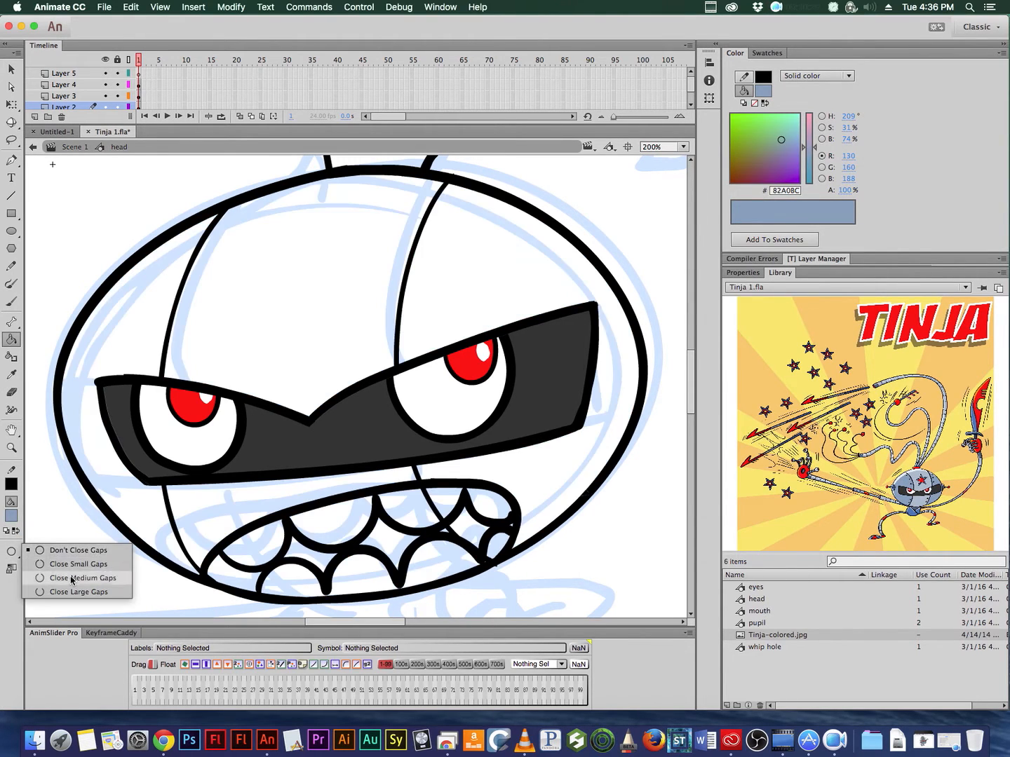
{"action": "left_click", "coordinate": [73, 579]}
{"action": "left_click", "coordinate": [121, 345]}
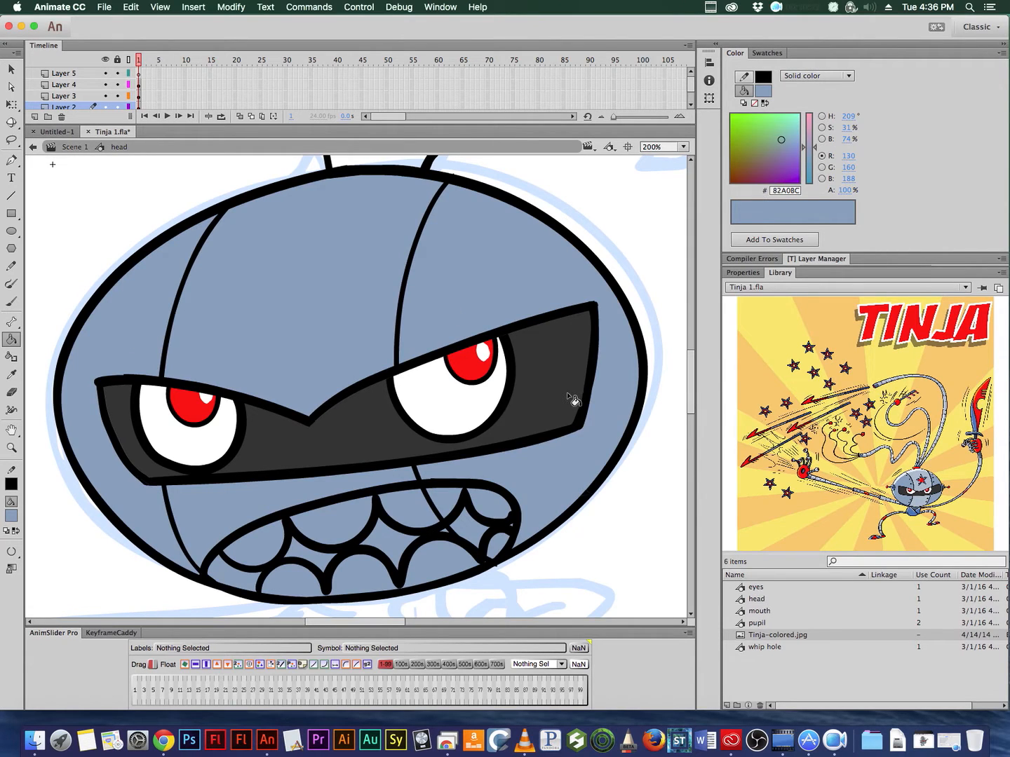
{"action": "key", "text": "super+z"}
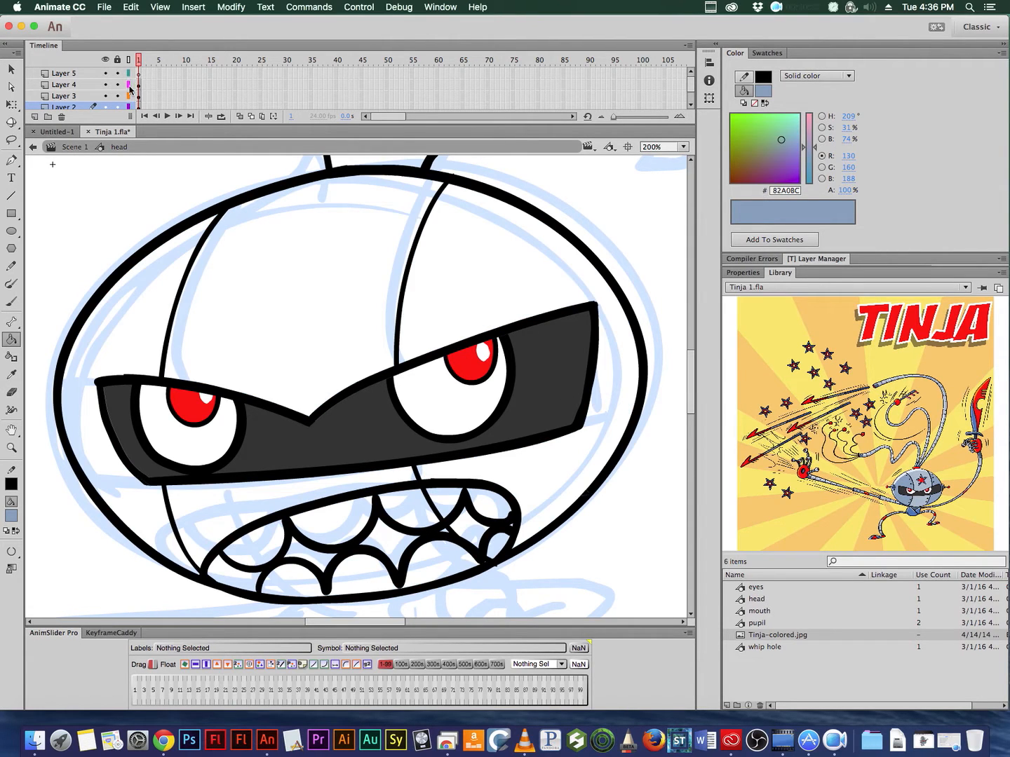
Step: Hide Layers 2 to 5 to inspect the head outline on its own, and show them again
{"action": "left_click_drag", "start_coordinate": [121, 96], "coordinate": [105, 73]}
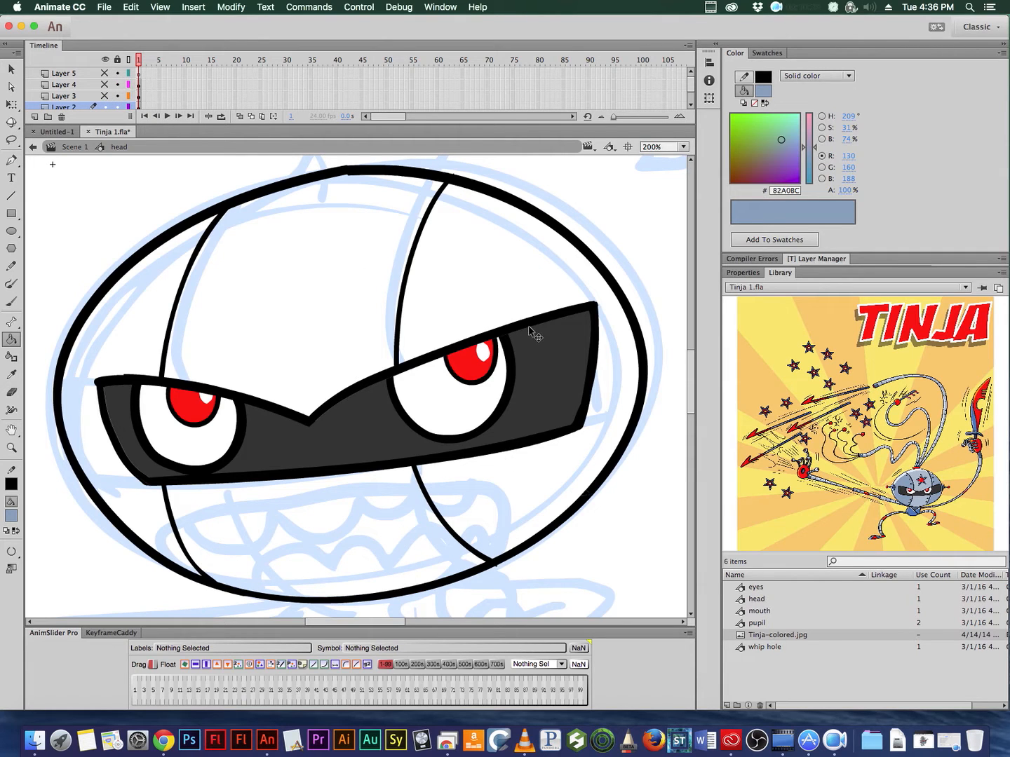
{"action": "left_click", "coordinate": [104, 106]}
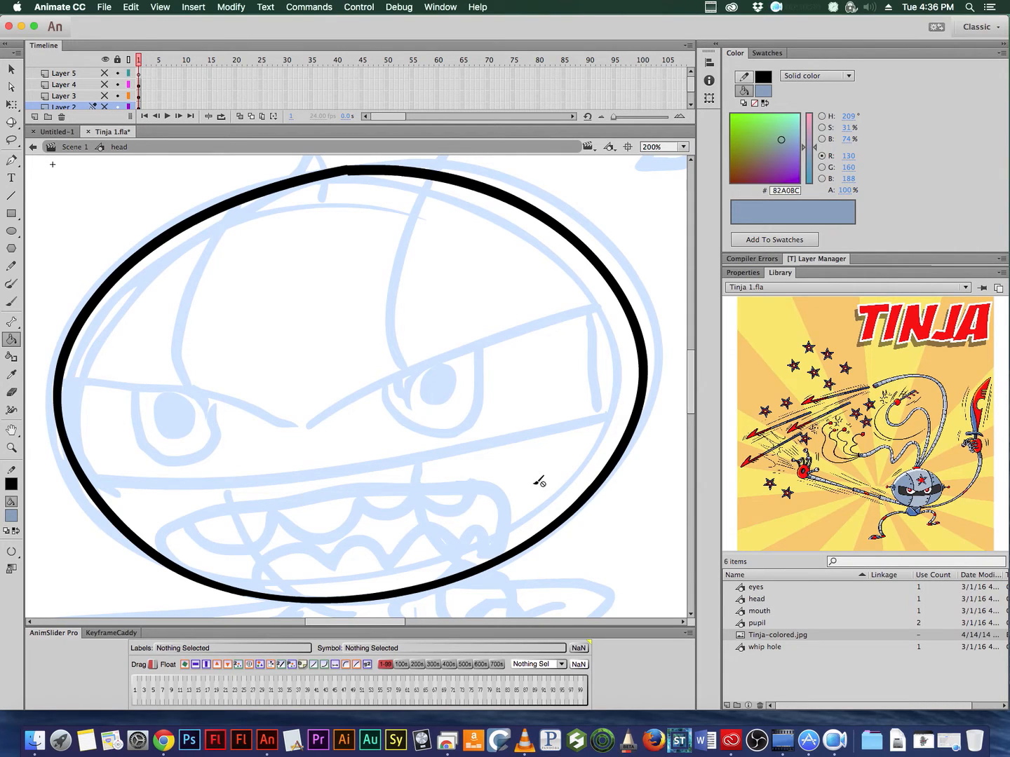
{"action": "left_click_drag", "start_coordinate": [103, 75], "coordinate": [106, 108]}
Step: Select both black panel seams on the head and remove them from Layer 2
{"action": "left_click", "coordinate": [497, 271], "text": "alt+super"}
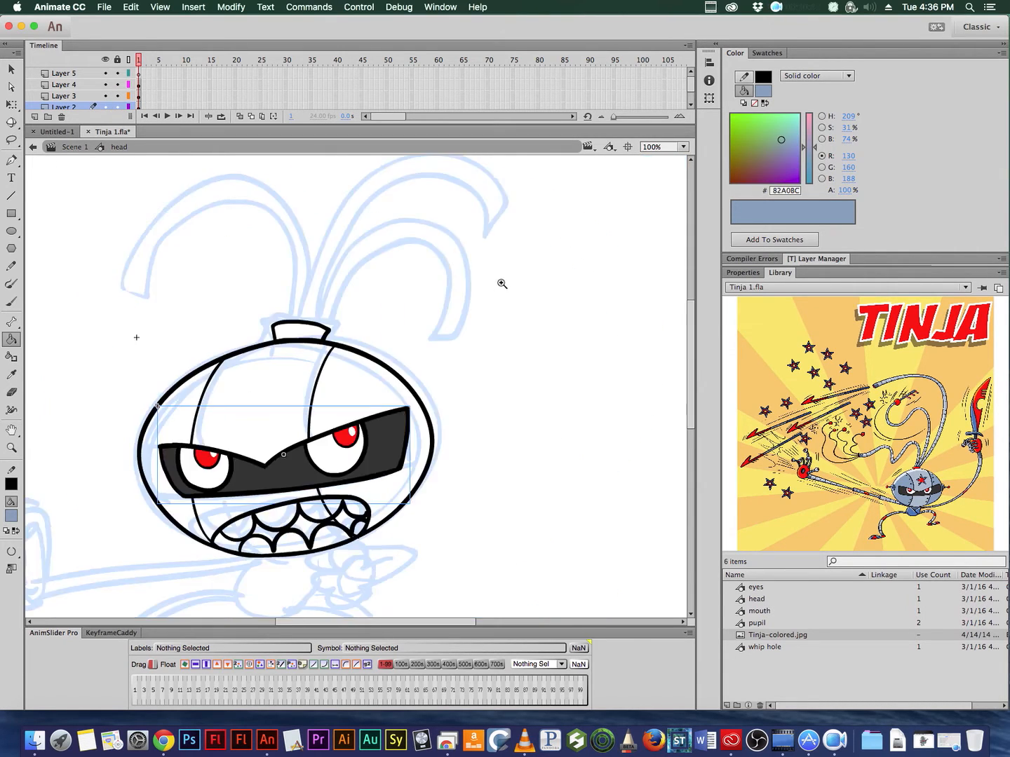
{"action": "key", "text": "v"}
{"action": "left_click", "coordinate": [317, 383]}
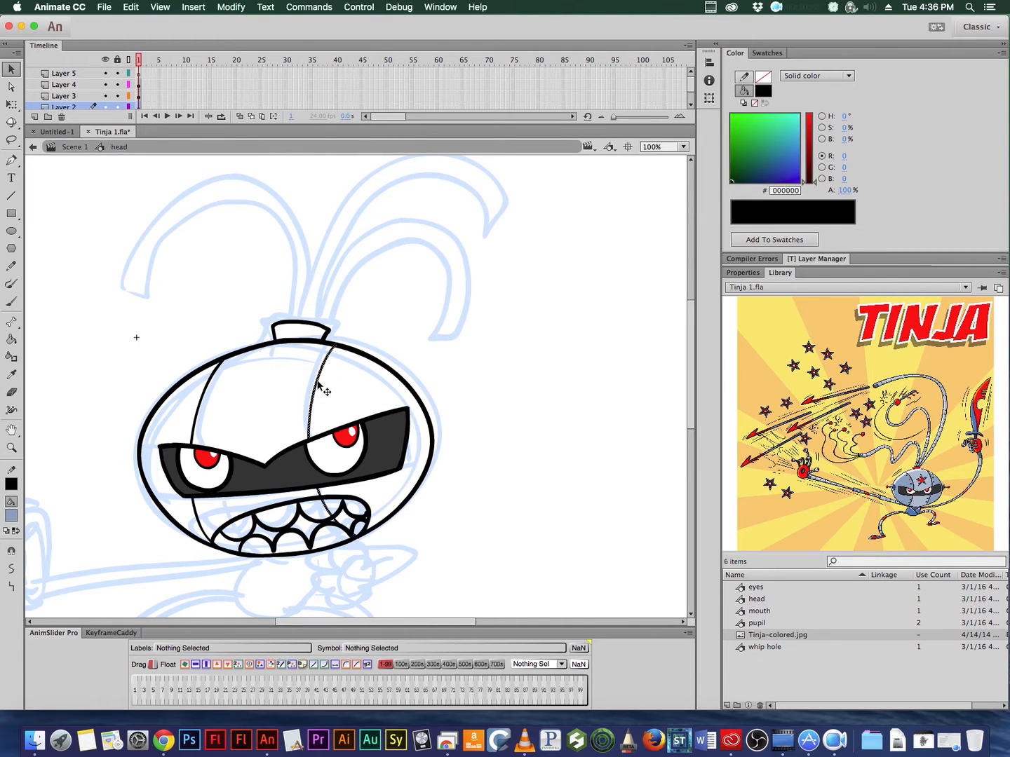
{"action": "left_click", "coordinate": [205, 397], "text": "shift"}
{"action": "left_click", "coordinate": [357, 363]}
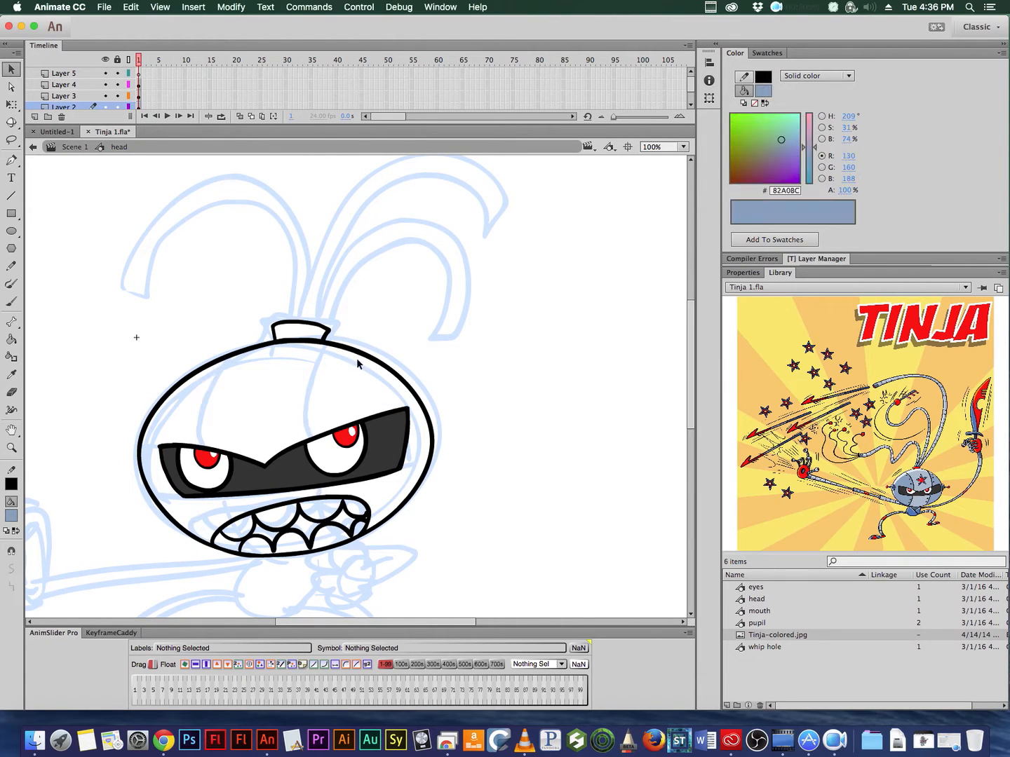
Step: Paste the two seams in place on the head outline's Layer 1 and fill the side panels with #82A0BC sampled from the preview
{"action": "double_click", "coordinate": [365, 359]}
{"action": "key", "text": "super+shift+v"}
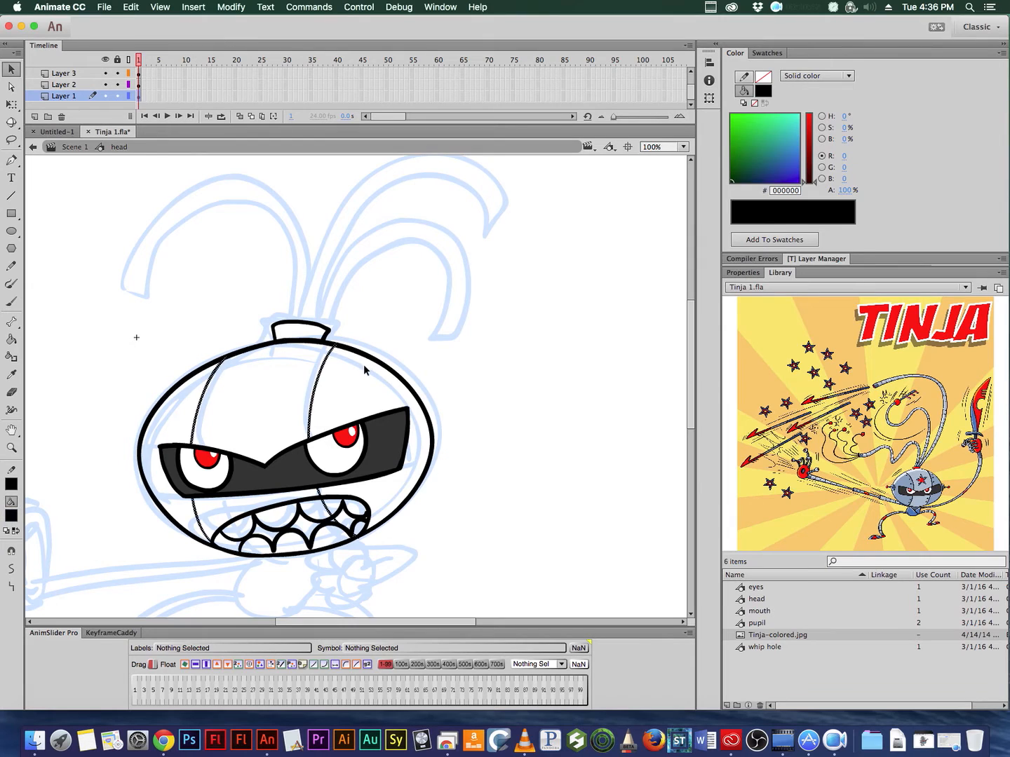
{"action": "left_click", "coordinate": [370, 327]}
{"action": "left_click", "coordinate": [12, 517]}
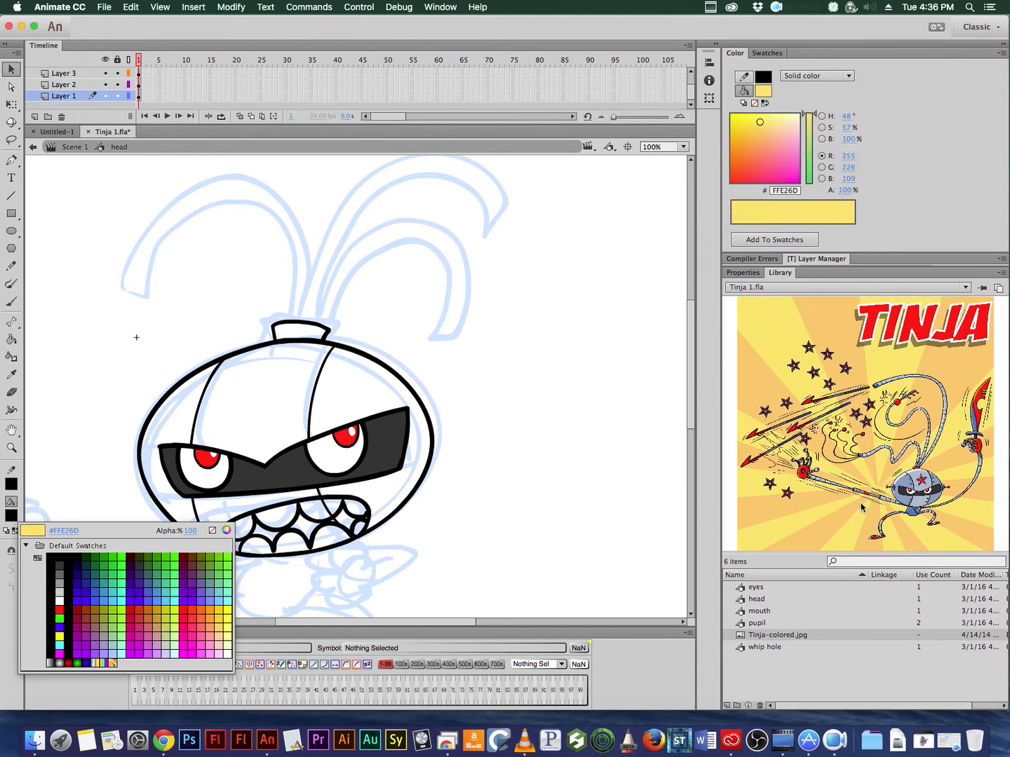
{"action": "left_click", "coordinate": [907, 489]}
{"action": "key", "text": "k"}
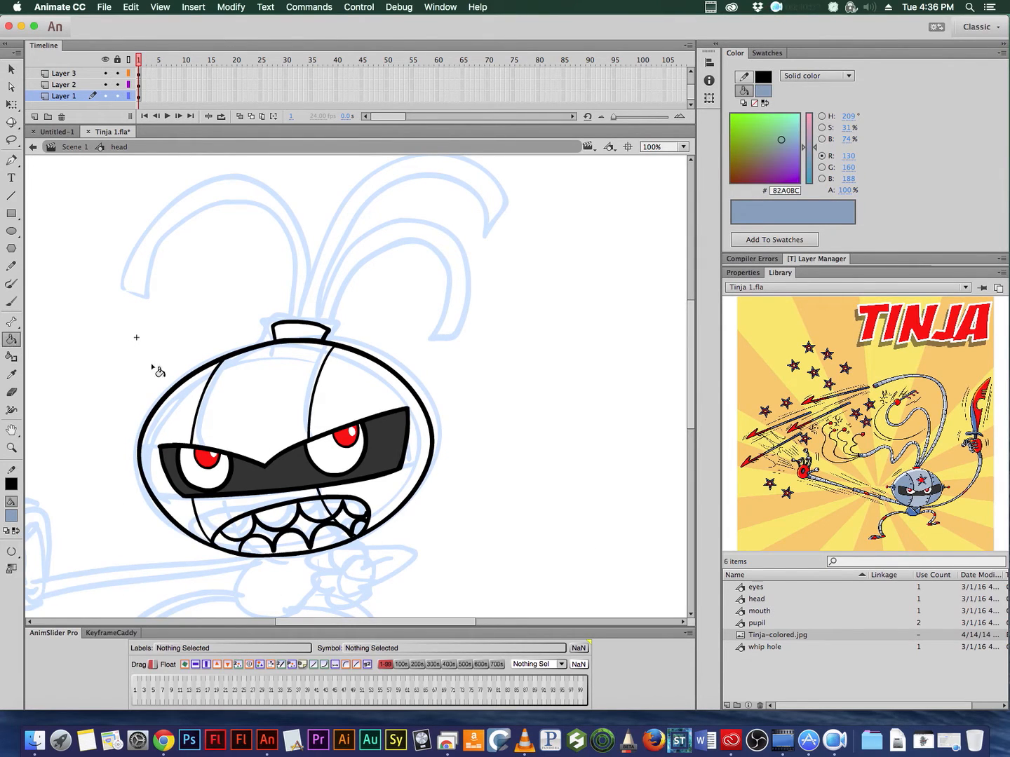
{"action": "left_click", "coordinate": [184, 393]}
{"action": "left_click", "coordinate": [342, 413]}
Step: Sample the lighter blue-gray #ABBCCC from the head in the preview and fill the head's middle panel with it
{"action": "left_click", "coordinate": [10, 516]}
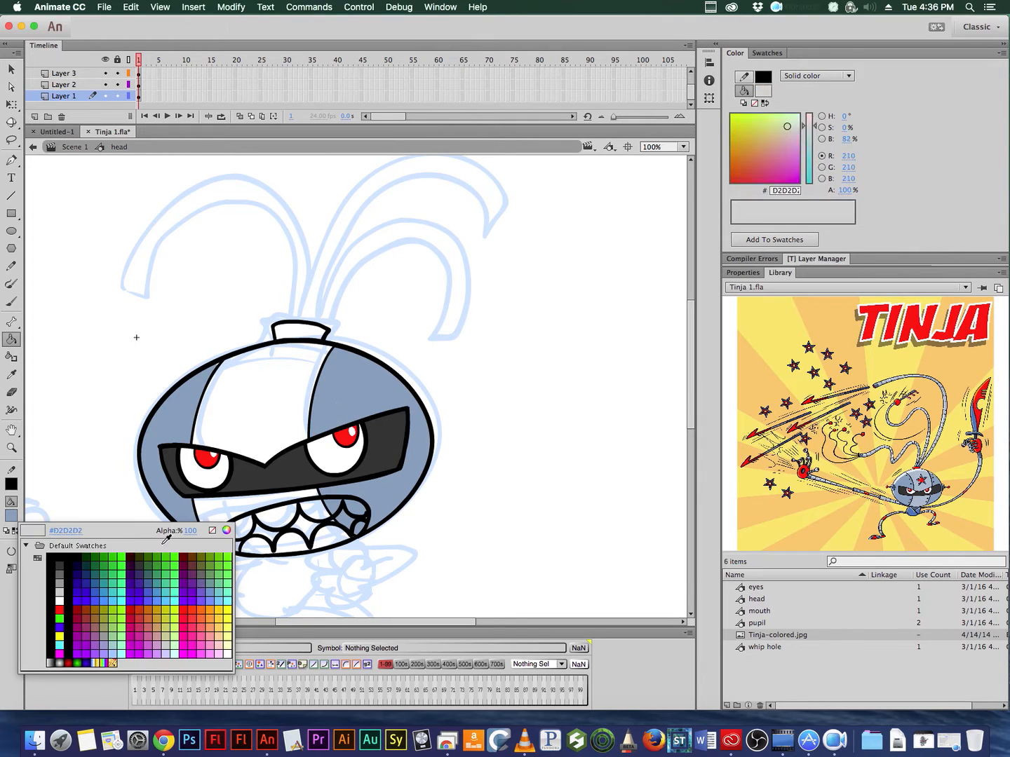
{"action": "left_click", "coordinate": [915, 477]}
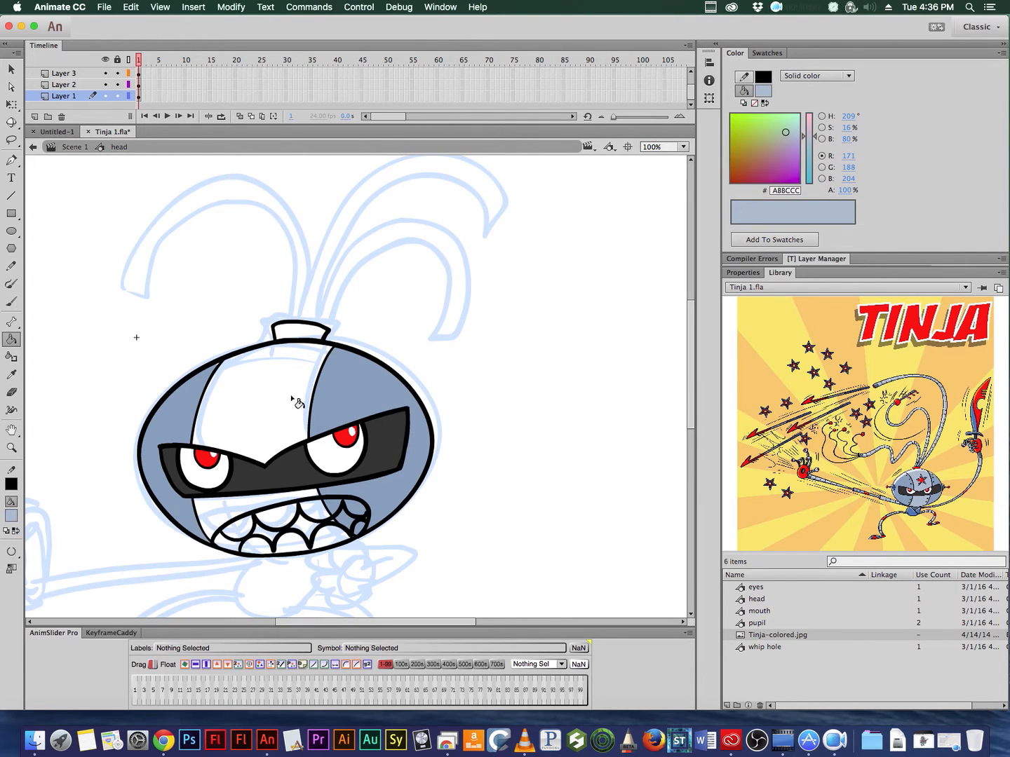
{"action": "left_click", "coordinate": [319, 422]}
{"action": "left_click", "coordinate": [452, 397]}
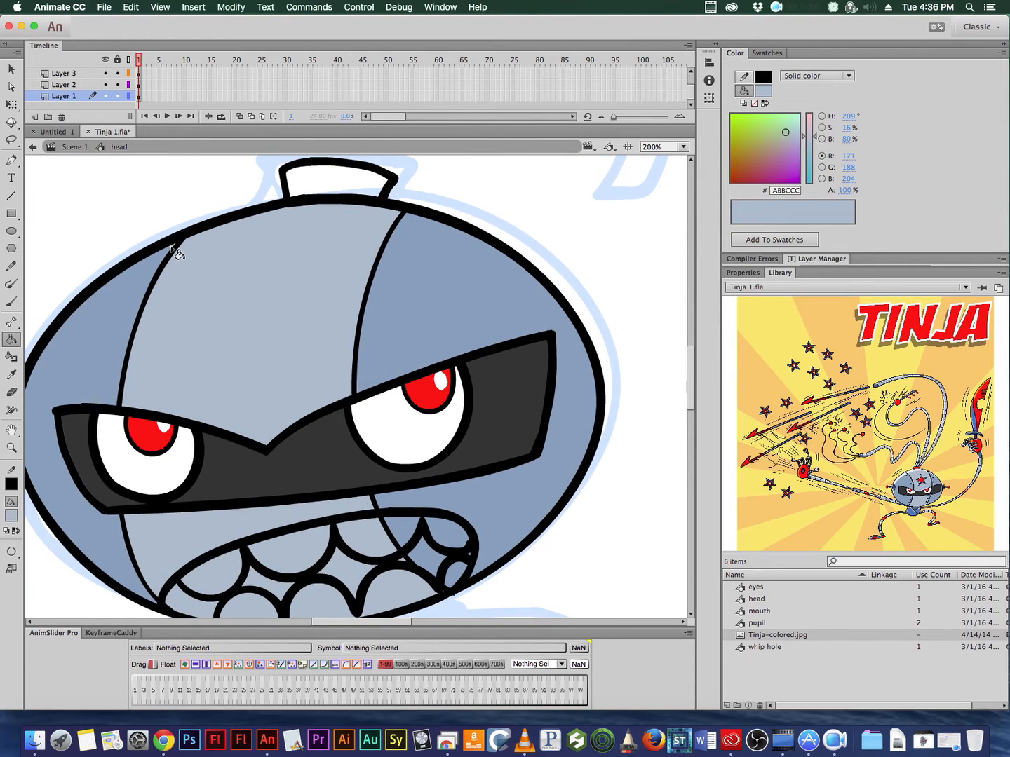
Step: Fill the light sliver at the upper tip of the head's left side panel with #82A0BC sampled from that panel
{"action": "left_click", "coordinate": [13, 514]}
{"action": "left_click", "coordinate": [180, 256]}
{"action": "left_click", "coordinate": [173, 250], "text": "super"}
{"action": "left_click", "coordinate": [366, 356], "text": "super"}
{"action": "left_click", "coordinate": [13, 516]}
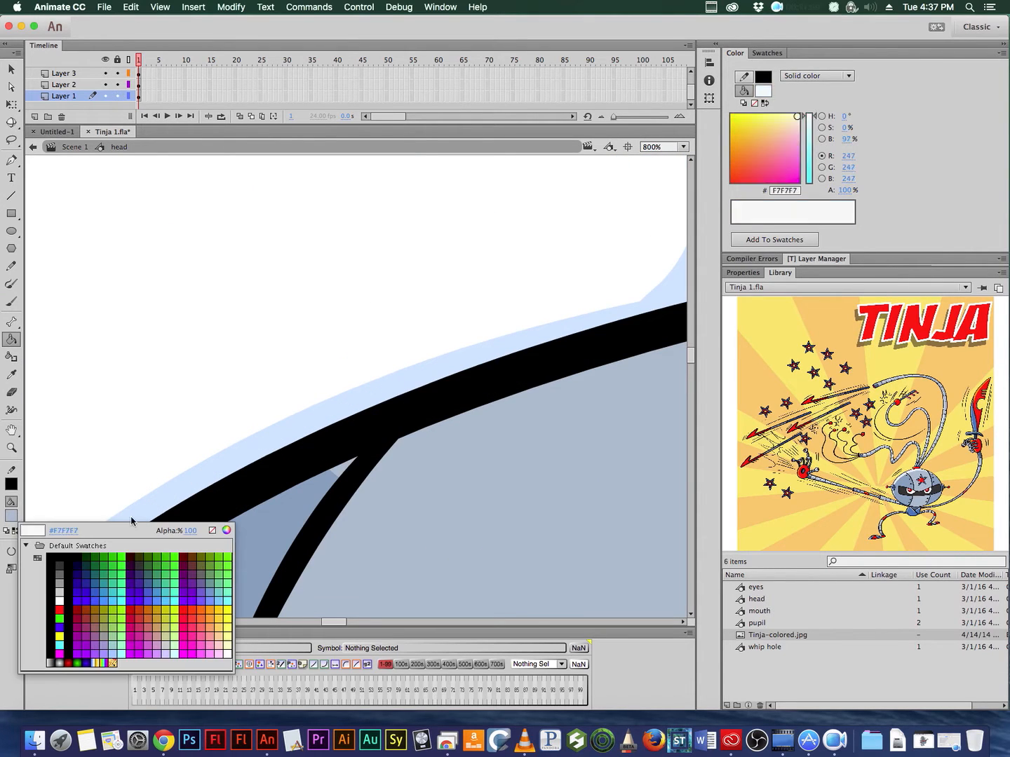
{"action": "left_click", "coordinate": [315, 491]}
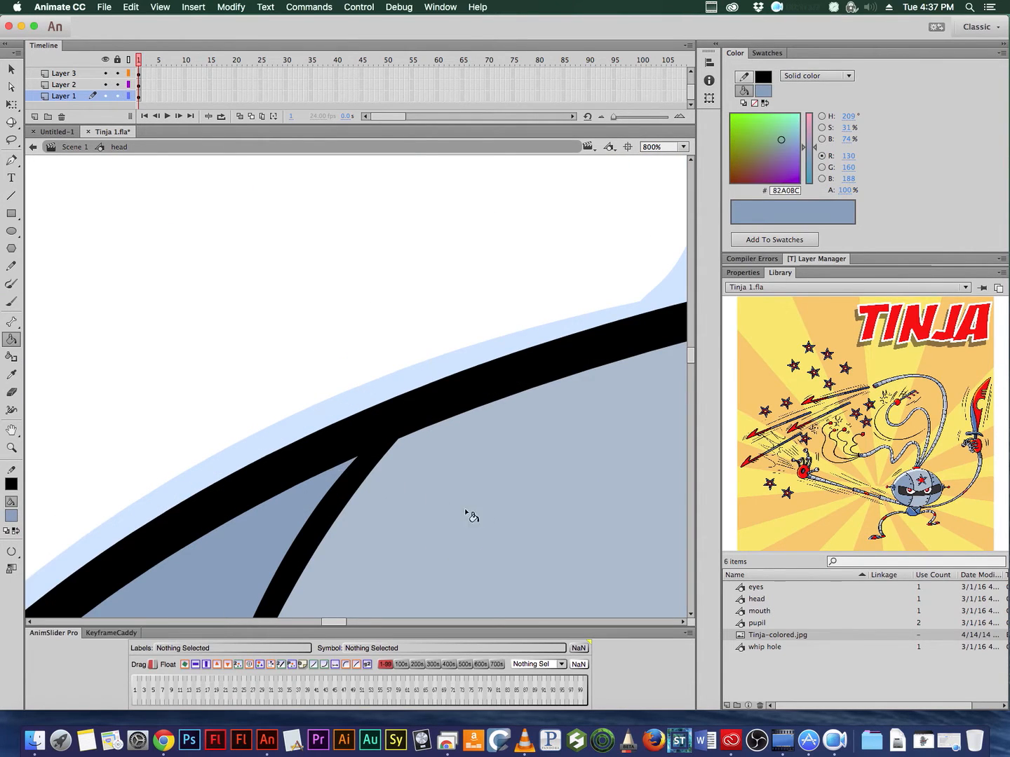
{"action": "left_click", "coordinate": [510, 489], "text": "alt+super"}
{"action": "left_click", "coordinate": [510, 488], "text": "alt+super"}
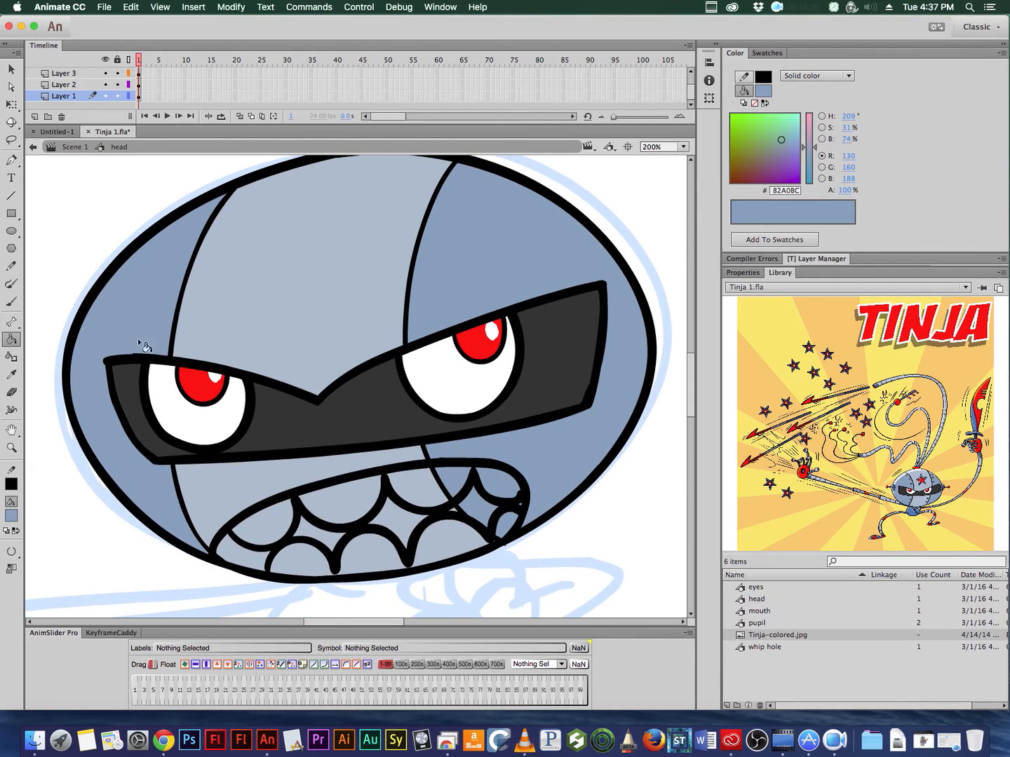
Step: Paint black rivet dots with the Brush along the outer sides of both head seams, above and below the mask
{"action": "left_click", "coordinate": [12, 518]}
{"action": "left_click", "coordinate": [46, 544]}
{"action": "left_click", "coordinate": [11, 302]}
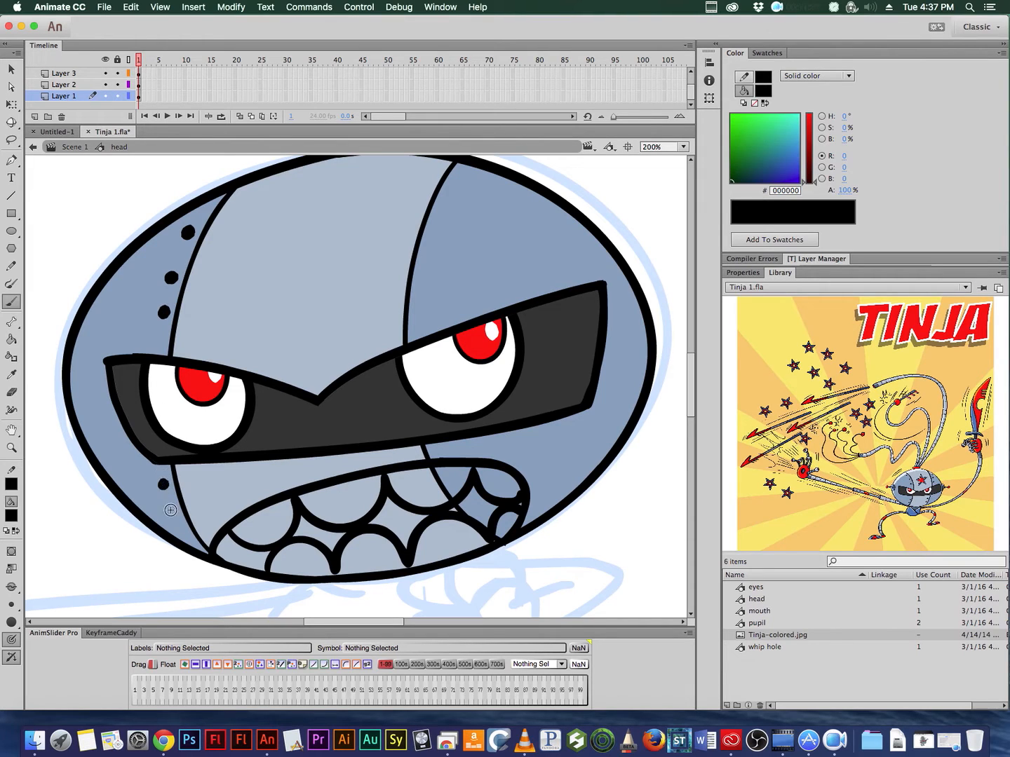
{"action": "left_click_drag", "start_coordinate": [170, 510], "coordinate": [175, 517]}
{"action": "left_click", "coordinate": [176, 514]}
{"action": "left_click_drag", "start_coordinate": [441, 243], "coordinate": [438, 251]}
{"action": "left_click", "coordinate": [432, 297]}
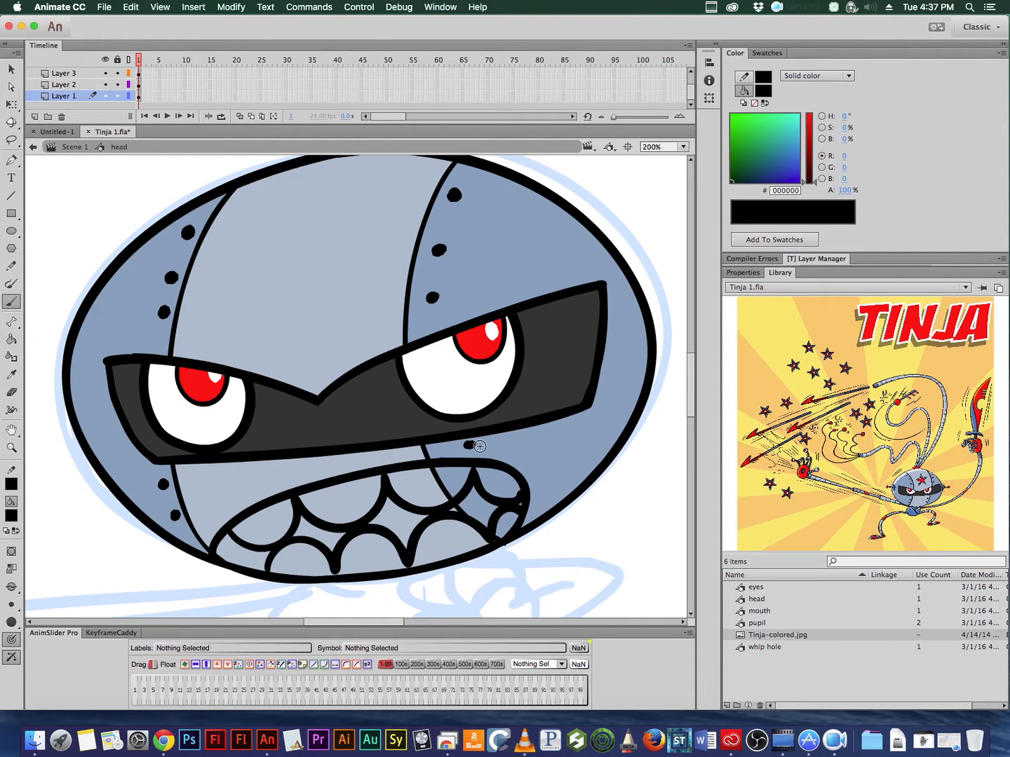
Step: Open the mouth symbol and fill its upper row of teeth with white #FFFFFF using the Paint Bucket
{"action": "double_click", "coordinate": [519, 485]}
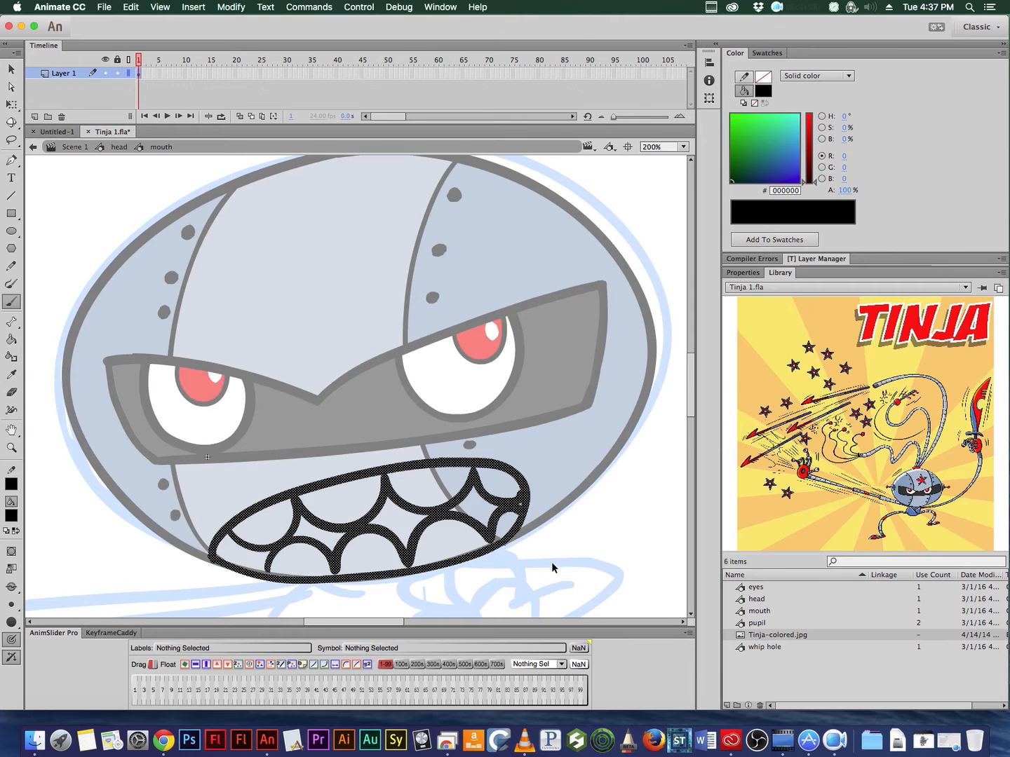
{"action": "left_click", "coordinate": [12, 516]}
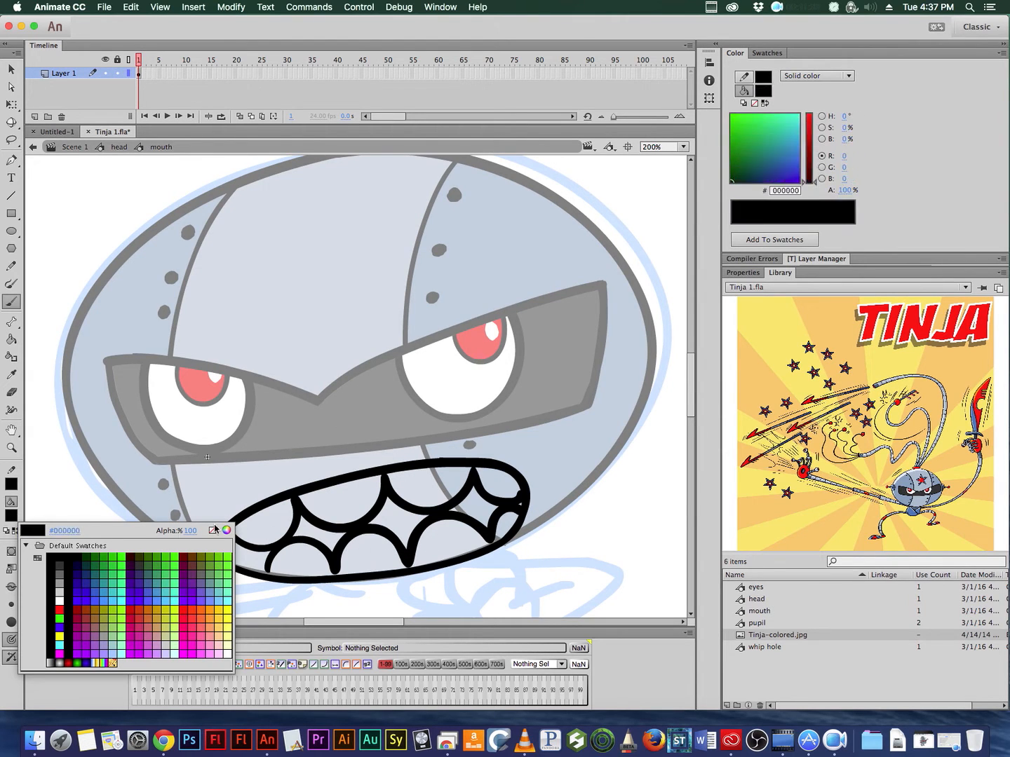
{"action": "left_click", "coordinate": [60, 608]}
{"action": "left_click", "coordinate": [12, 339]}
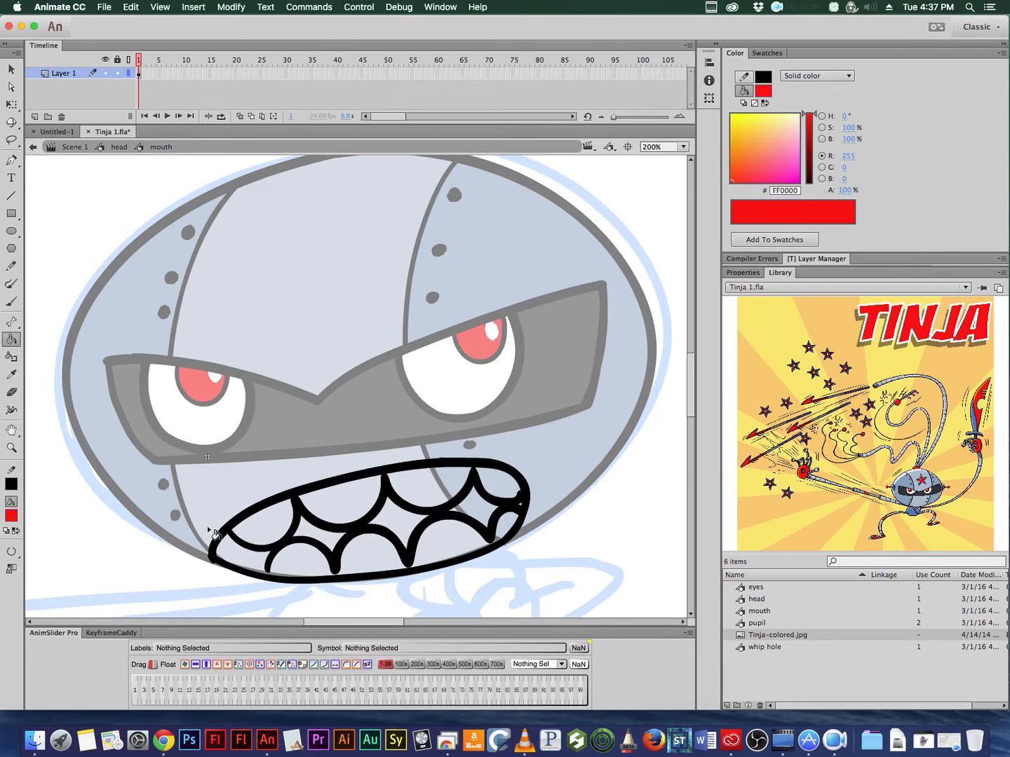
{"action": "left_click", "coordinate": [11, 516]}
{"action": "left_click", "coordinate": [50, 282]}
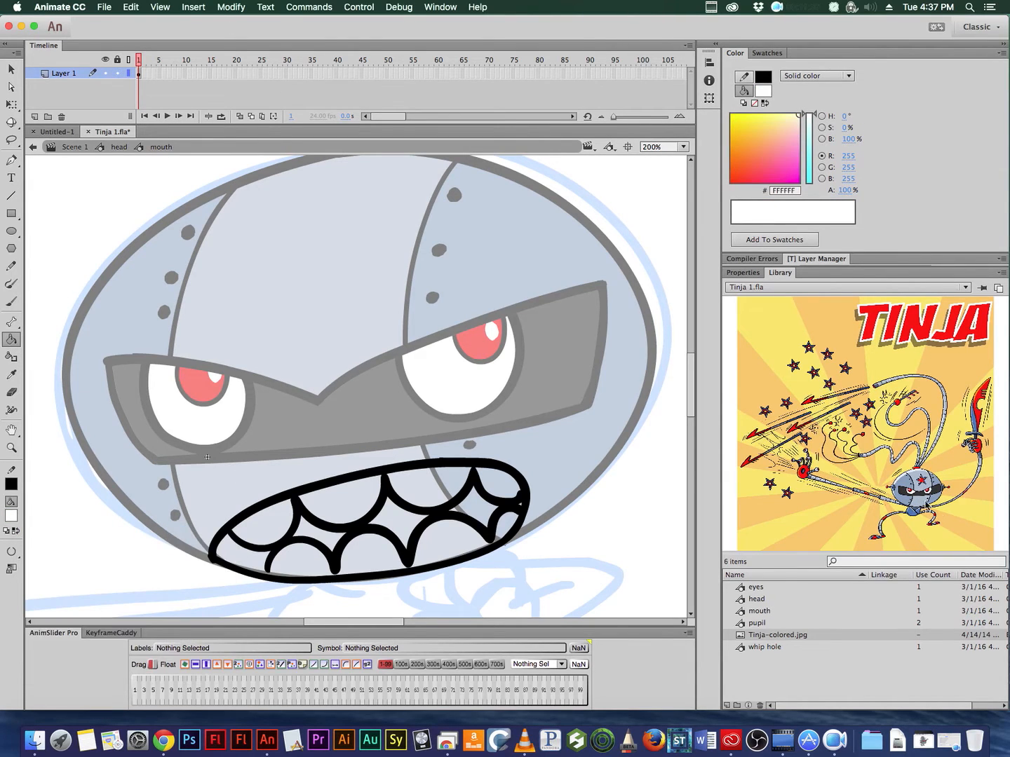
{"action": "left_click", "coordinate": [280, 542]}
{"action": "left_click", "coordinate": [345, 508]}
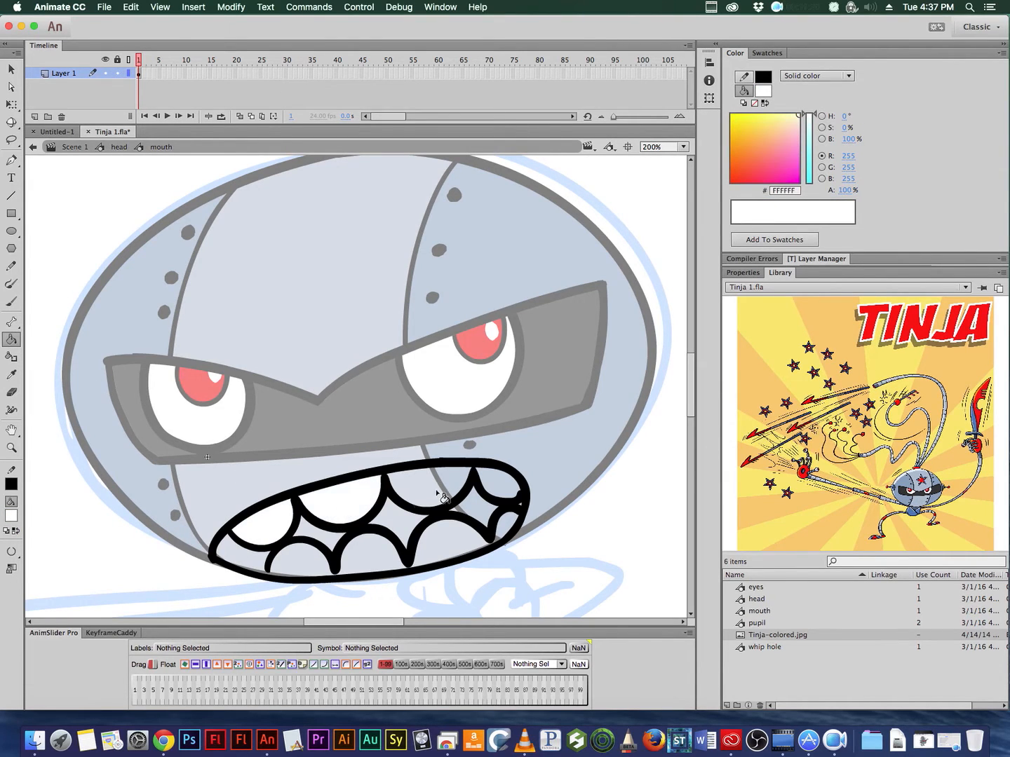
{"action": "left_click", "coordinate": [442, 494]}
{"action": "left_click", "coordinate": [500, 493]}
{"action": "left_click", "coordinate": [503, 497]}
Step: Fill the lower row of teeth in the mouth with white
{"action": "left_click", "coordinate": [324, 568]}
{"action": "left_click", "coordinate": [368, 558]}
{"action": "left_click", "coordinate": [487, 546]}
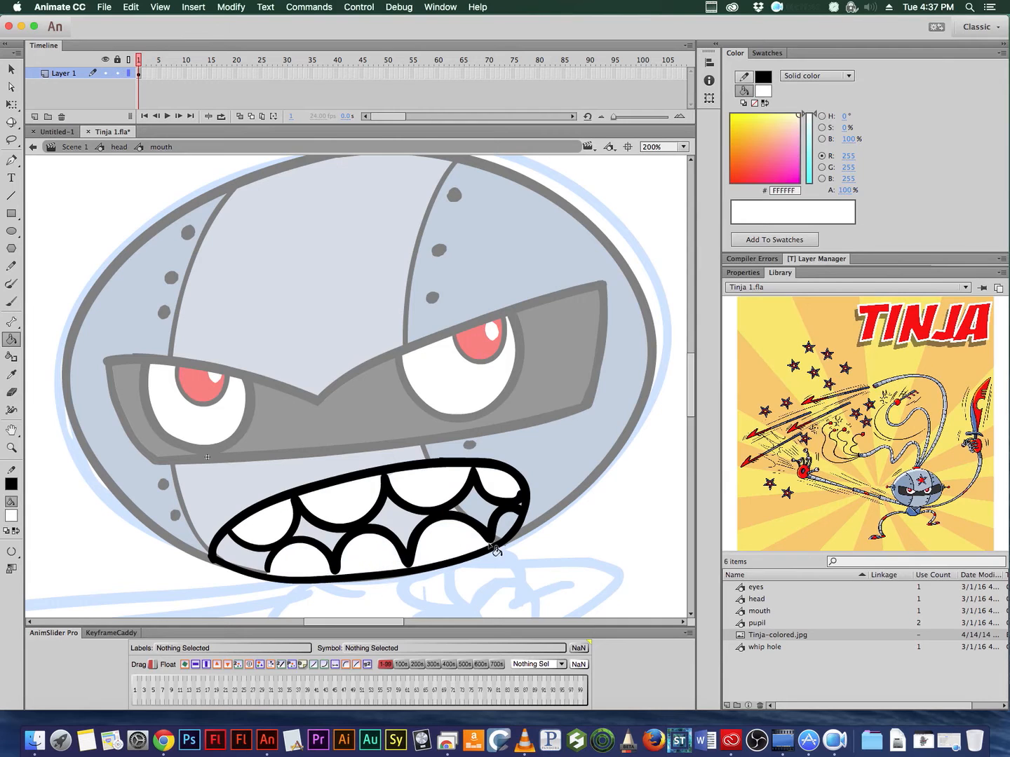
{"action": "left_click", "coordinate": [510, 525]}
Step: Sample #82A0BC from the preview, darken it to #3B5064, and fill the gaps between the upper and lower teeth
{"action": "left_click", "coordinate": [12, 516]}
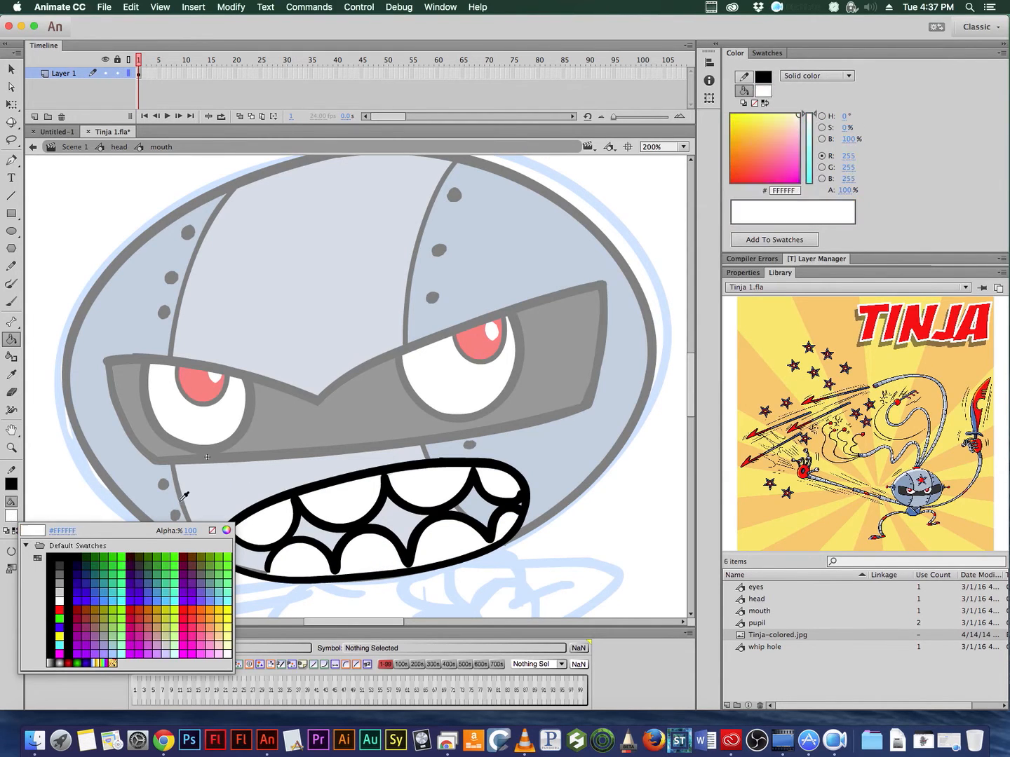
{"action": "left_click", "coordinate": [906, 485]}
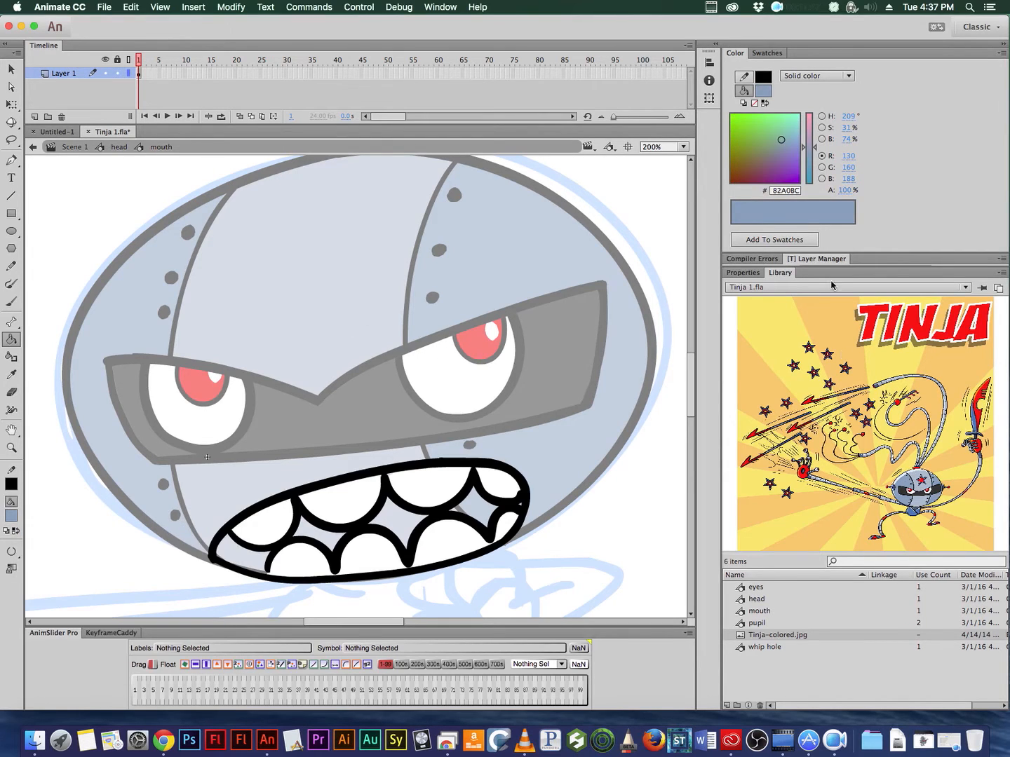
{"action": "left_click", "coordinate": [821, 116]}
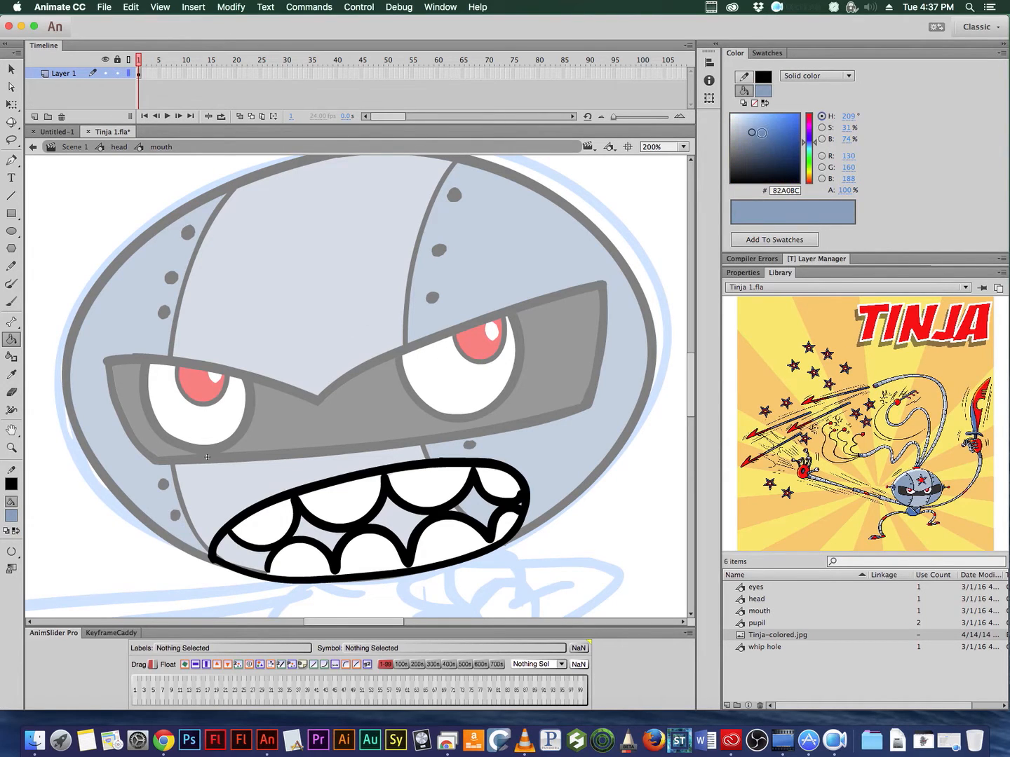
{"action": "left_click_drag", "start_coordinate": [762, 132], "coordinate": [758, 155]}
{"action": "left_click", "coordinate": [482, 514]}
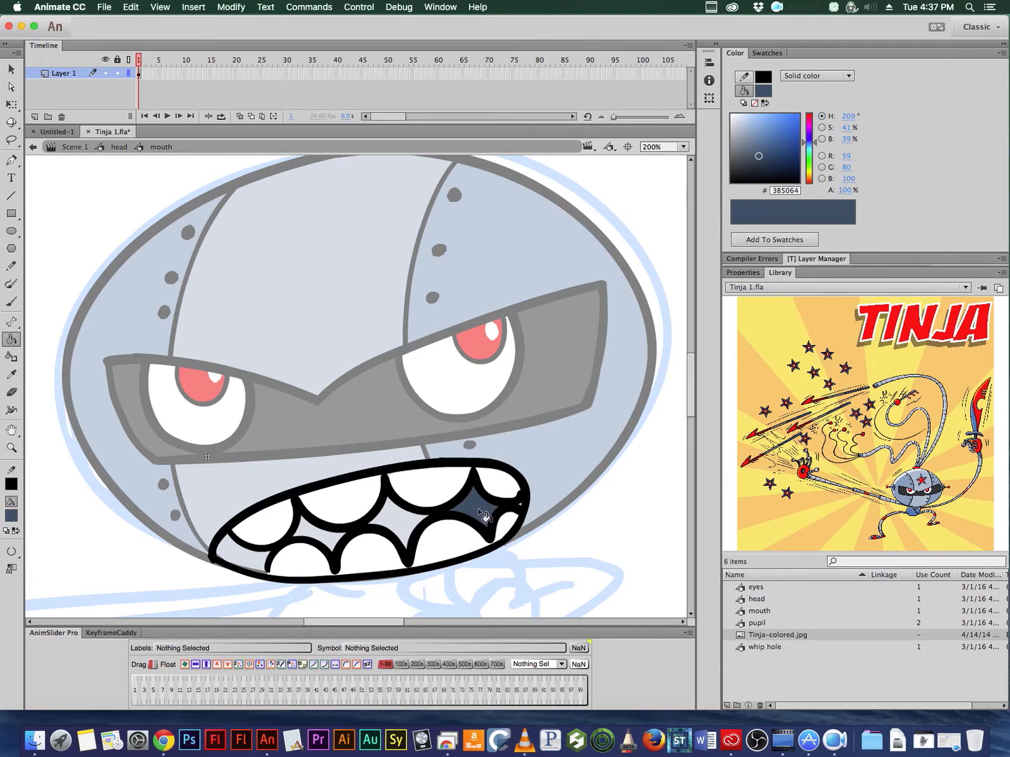
{"action": "left_click", "coordinate": [414, 525]}
{"action": "left_click", "coordinate": [336, 543]}
{"action": "left_click", "coordinate": [259, 557]}
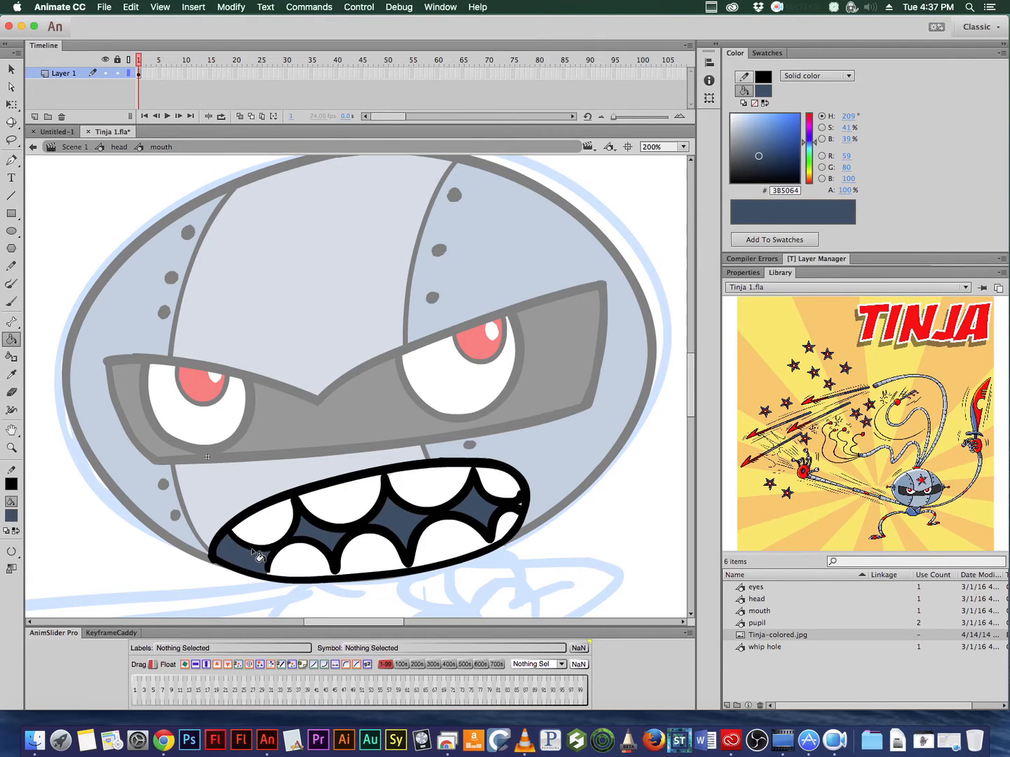
{"action": "left_click", "coordinate": [520, 503]}
Step: Set the Brush to a black fill at the mouth outline and return to the head symbol
{"action": "left_click", "coordinate": [14, 521]}
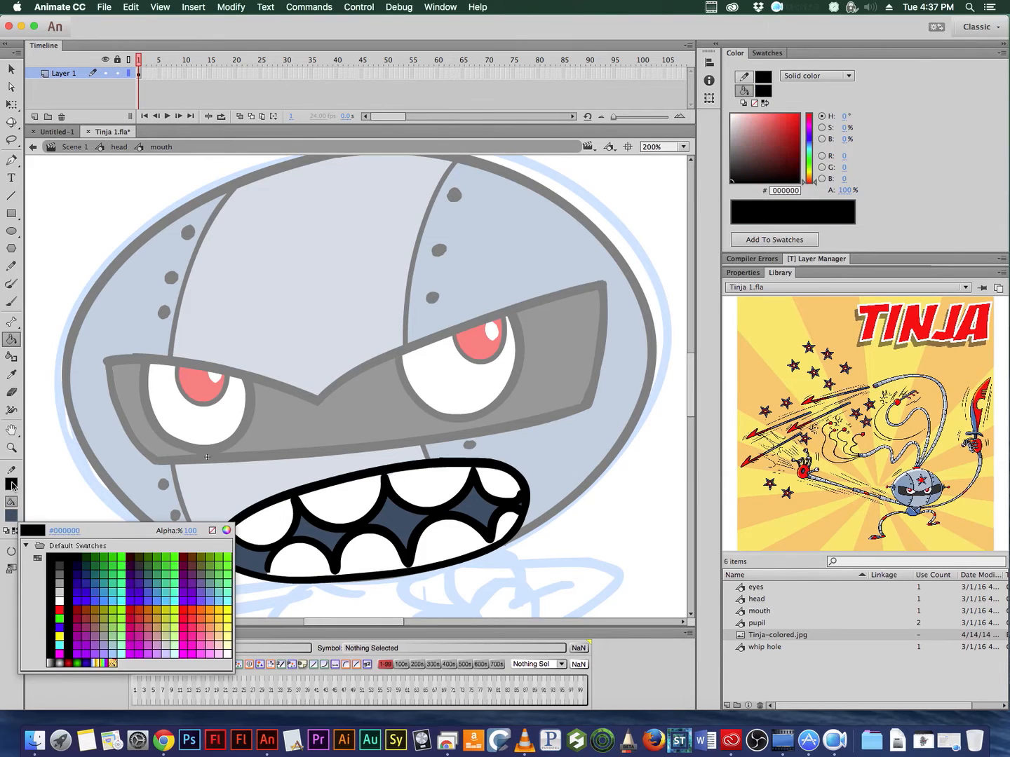
{"action": "left_click", "coordinate": [59, 563]}
{"action": "left_click", "coordinate": [16, 302]}
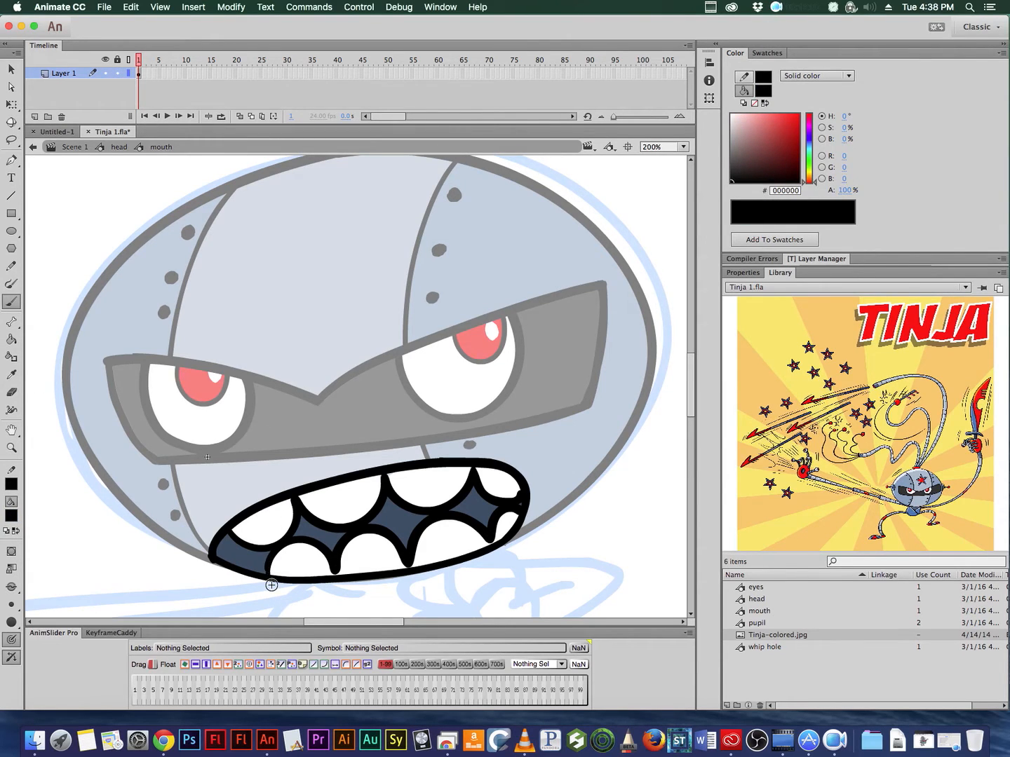
{"action": "left_click", "coordinate": [119, 147]}
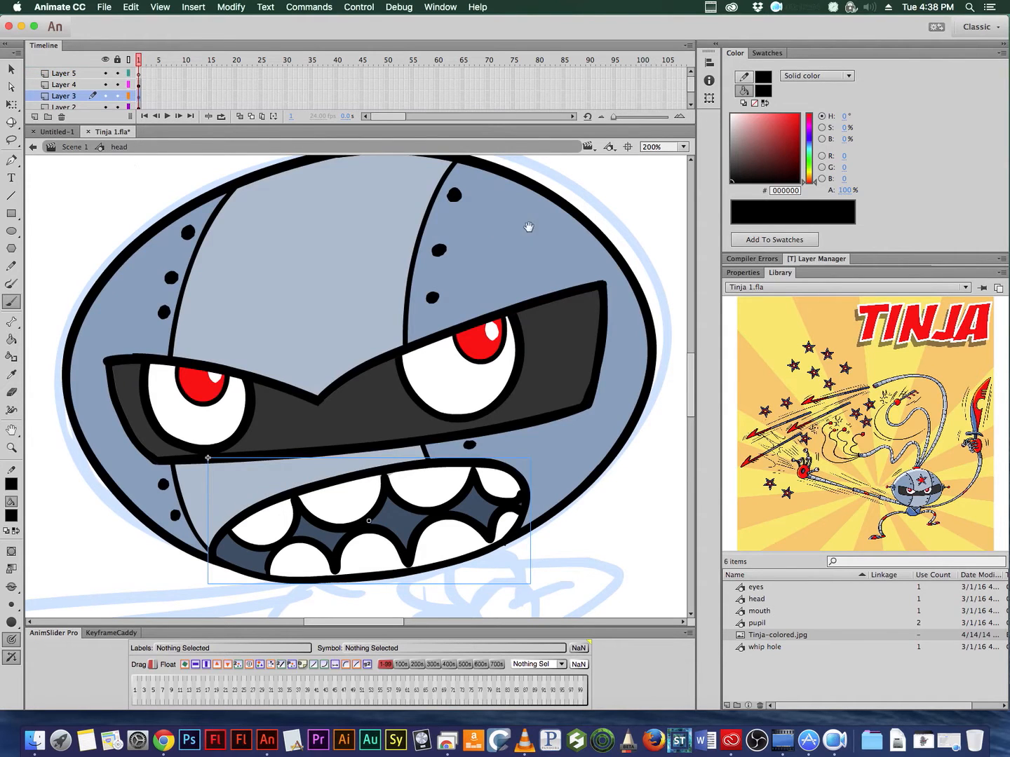
Step: Sample #82A0BC from the head, fill the whip hole symbol on top with it, and return to the head symbol
{"action": "left_click_drag", "start_coordinate": [529, 228], "coordinate": [533, 311]}
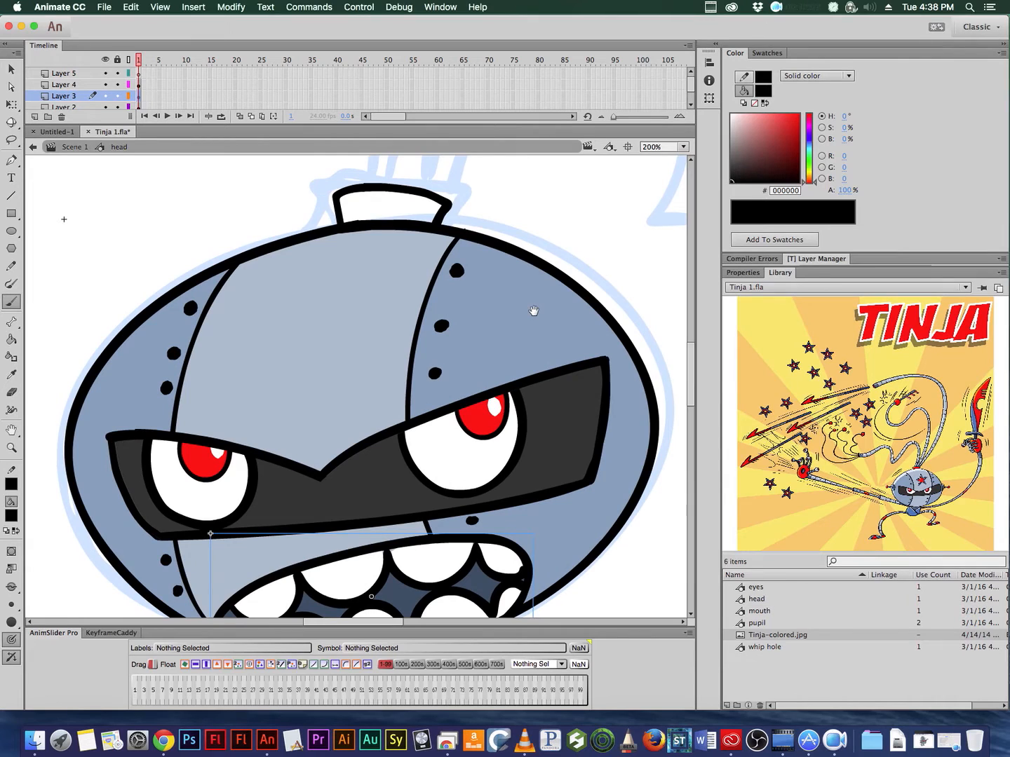
{"action": "left_click", "coordinate": [12, 516]}
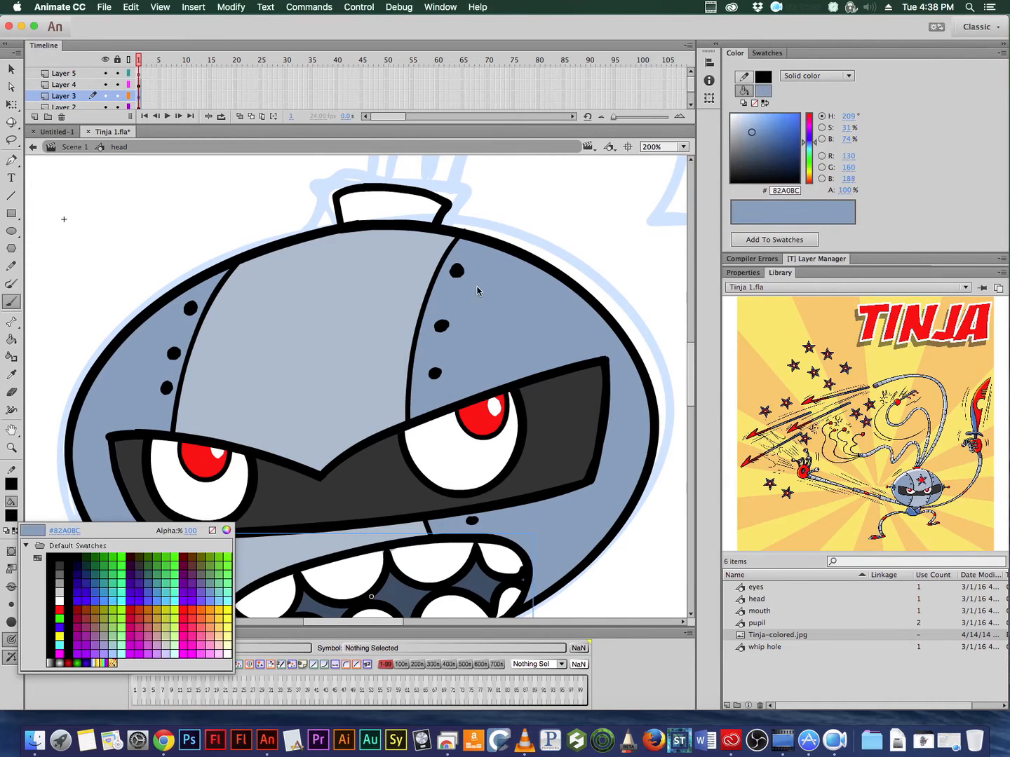
{"action": "left_click", "coordinate": [454, 244]}
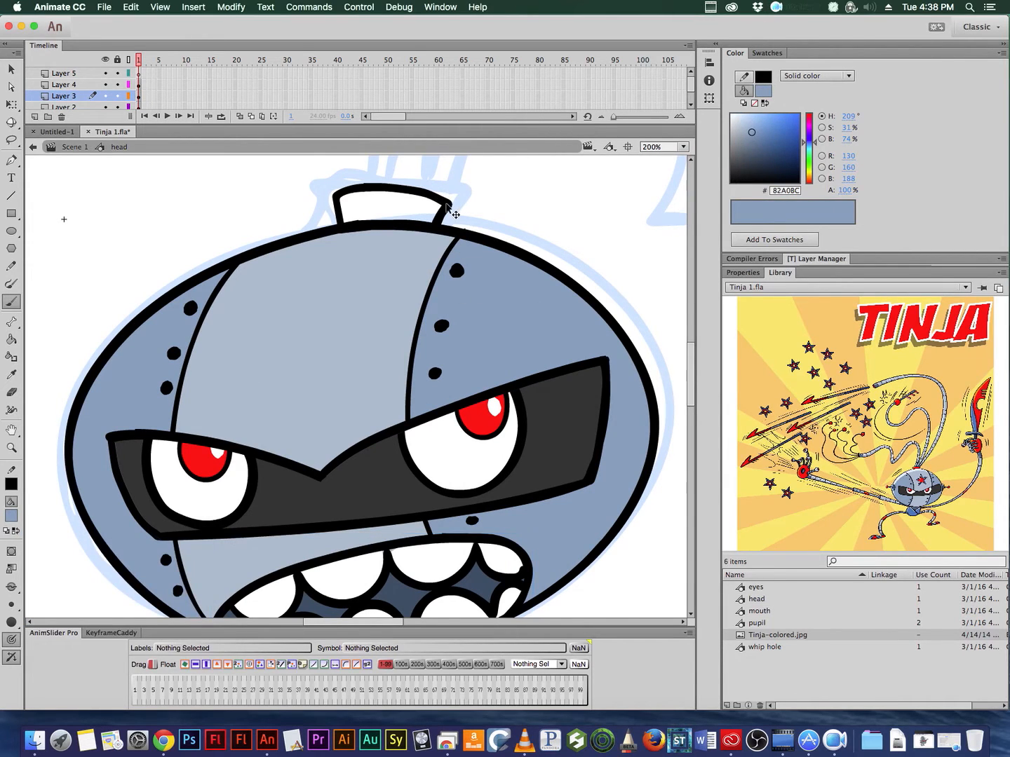
{"action": "double_click", "coordinate": [450, 205]}
{"action": "left_click", "coordinate": [12, 339]}
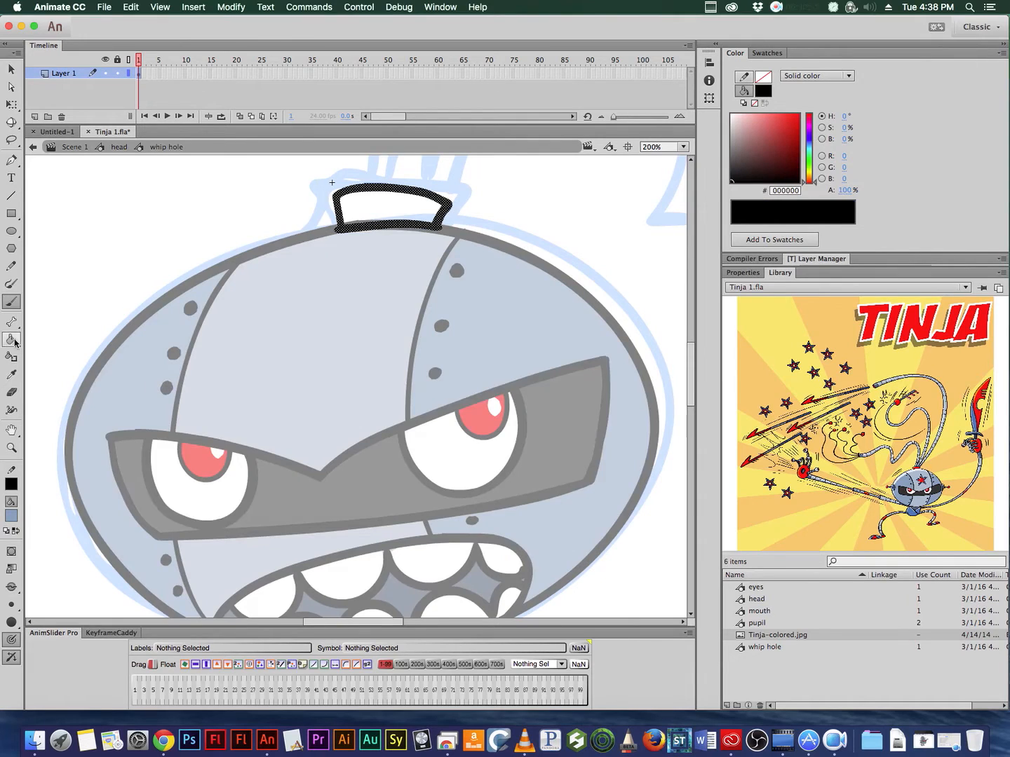
{"action": "left_click", "coordinate": [421, 216]}
{"action": "double_click", "coordinate": [507, 212], "text": "super"}
{"action": "left_click", "coordinate": [526, 229], "text": "alt+super"}
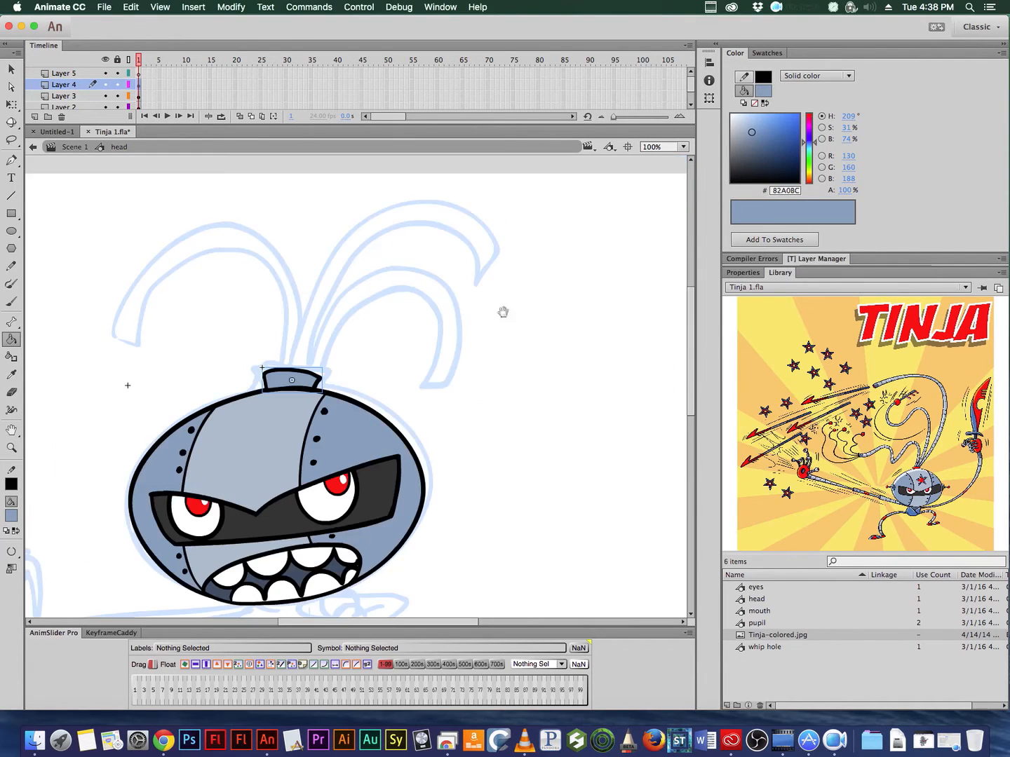
{"action": "left_click_drag", "start_coordinate": [503, 312], "coordinate": [554, 213]}
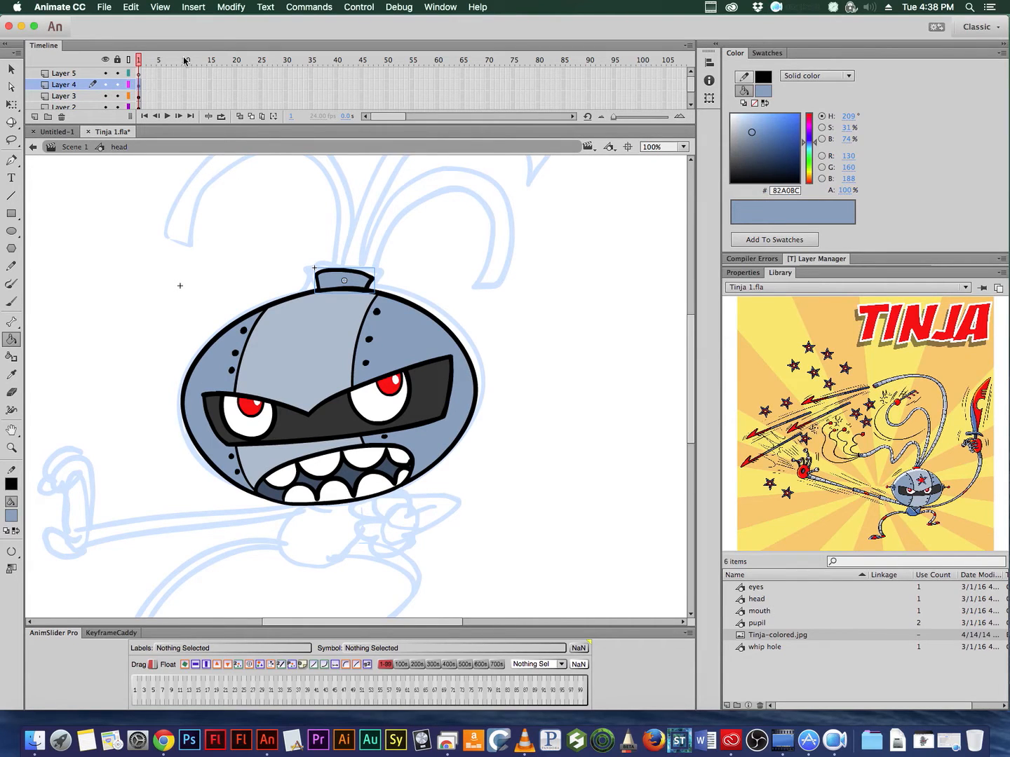
Step: Open the eyes symbol, enlarge the timeline to show all its layers, and unlock Layers 2 to 5
{"action": "left_click", "coordinate": [11, 68]}
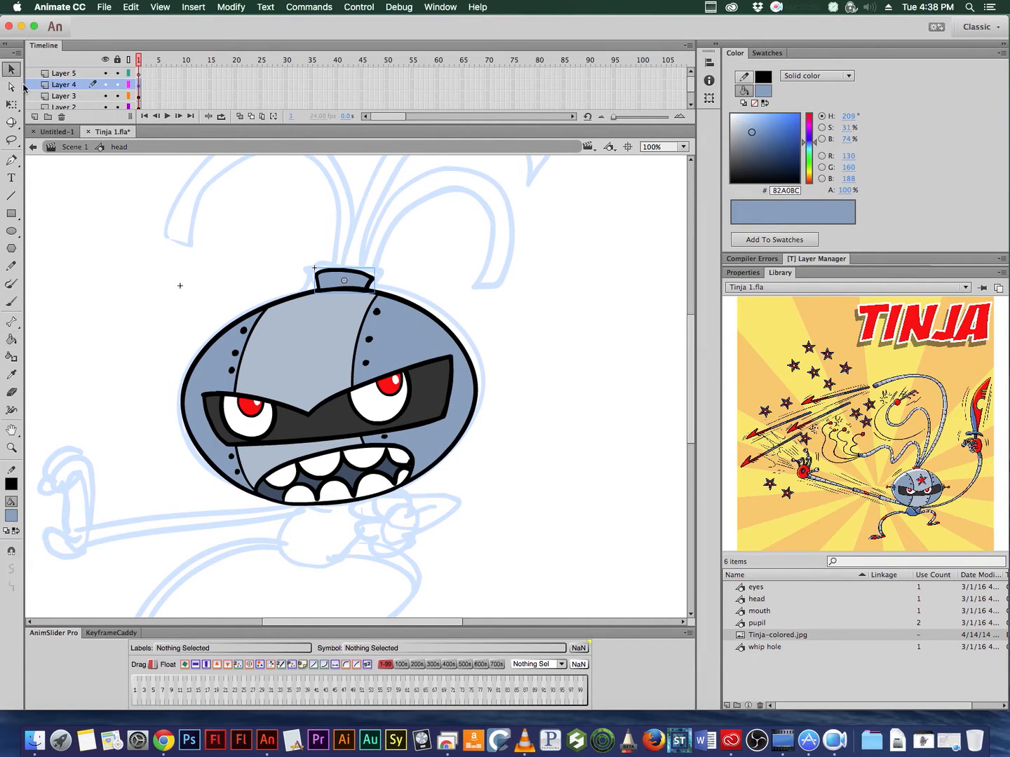
{"action": "double_click", "coordinate": [435, 375]}
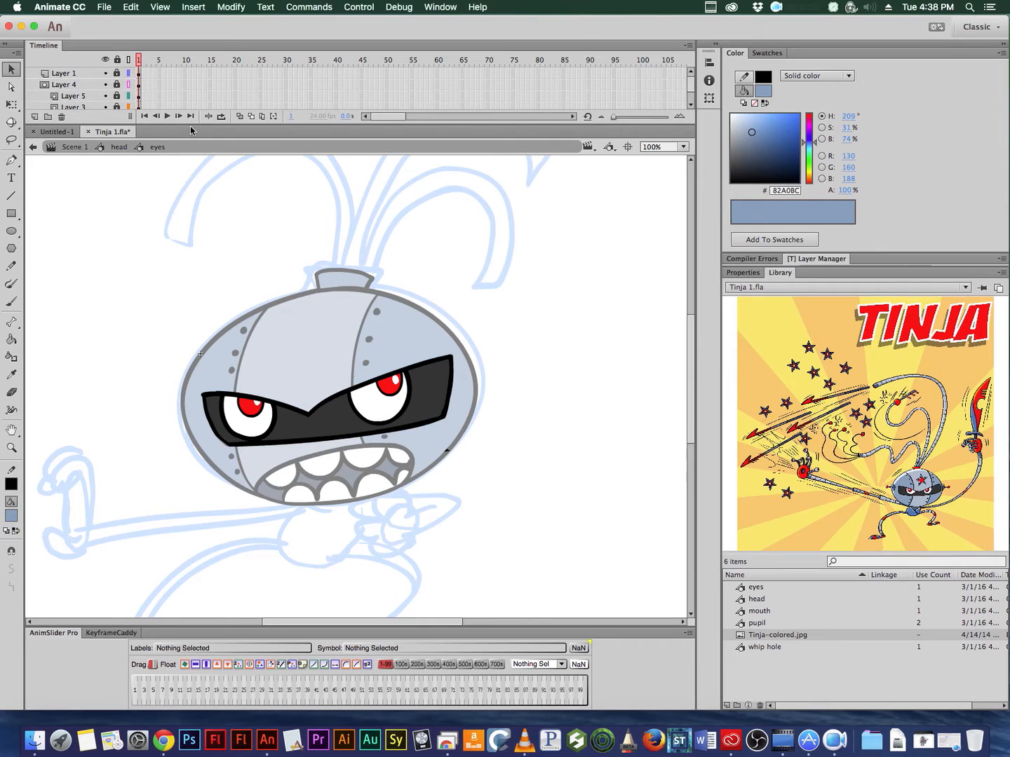
{"action": "left_click_drag", "start_coordinate": [190, 126], "coordinate": [188, 175]}
{"action": "left_click", "coordinate": [120, 118]}
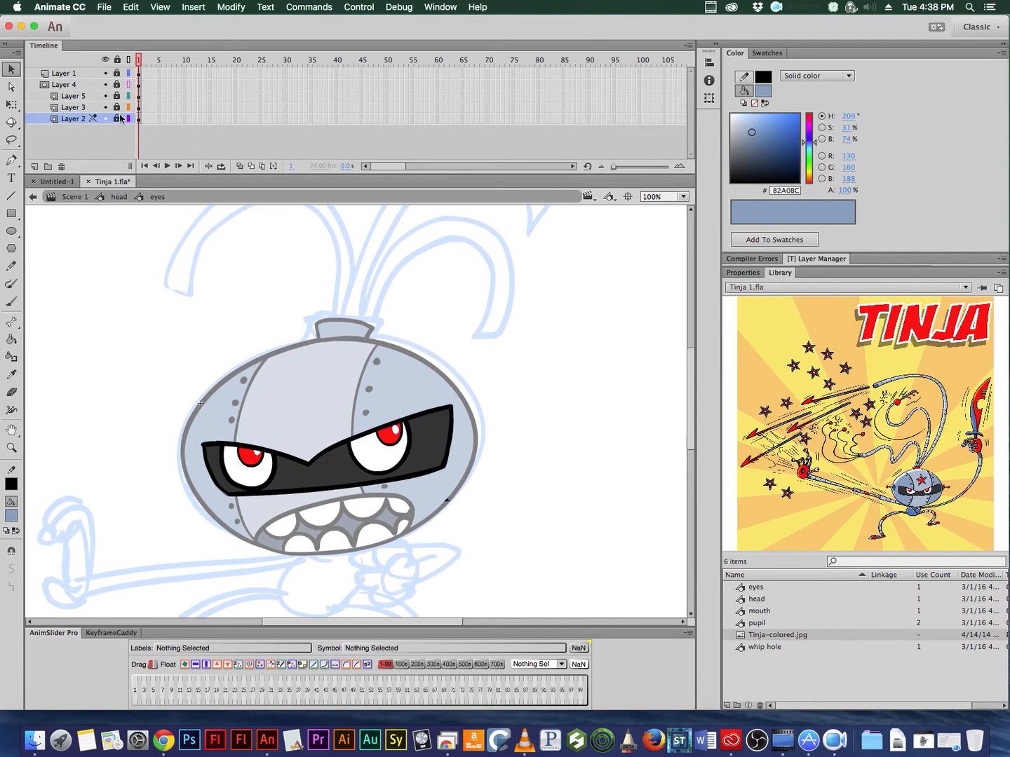
{"action": "left_click_drag", "start_coordinate": [120, 119], "coordinate": [118, 74]}
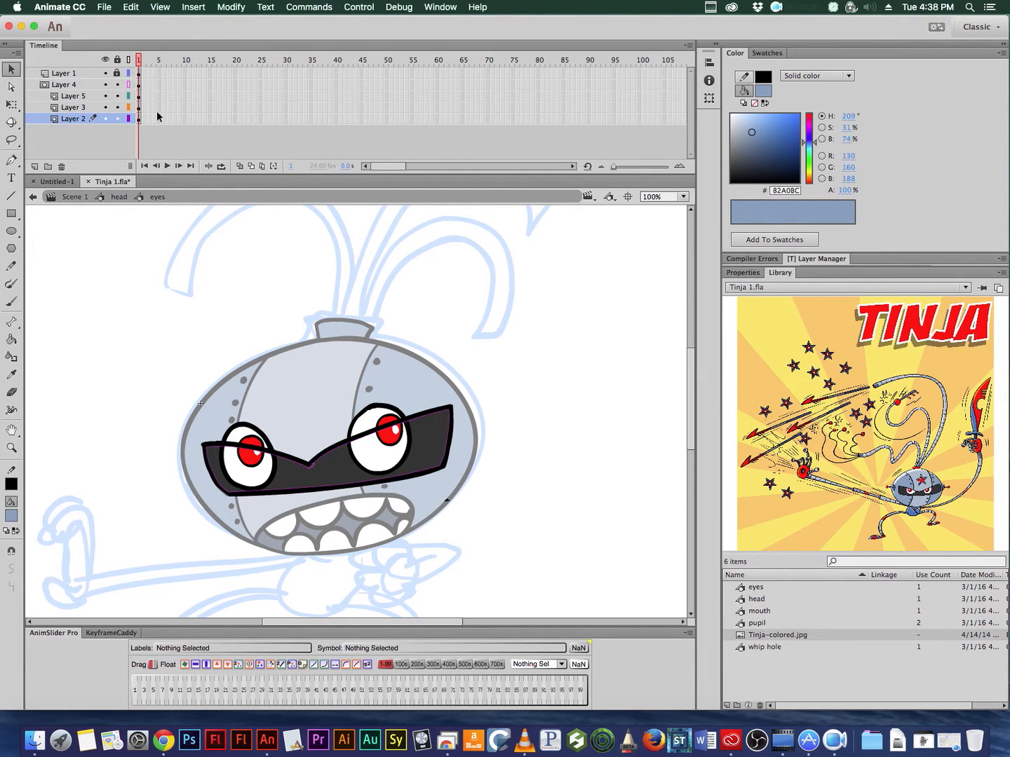
Step: Insert keyframes at frame 2 on all layers of the eyes symbol
{"action": "left_click_drag", "start_coordinate": [147, 73], "coordinate": [144, 124]}
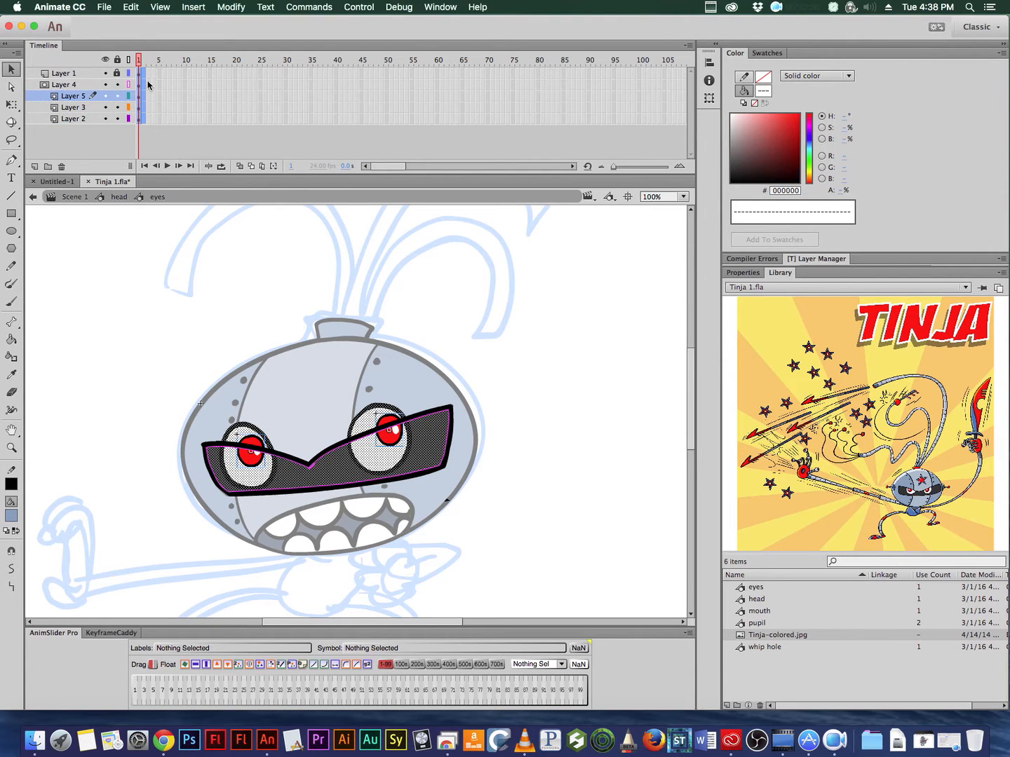
{"action": "left_click", "coordinate": [143, 119]}
{"action": "left_click", "coordinate": [143, 74]}
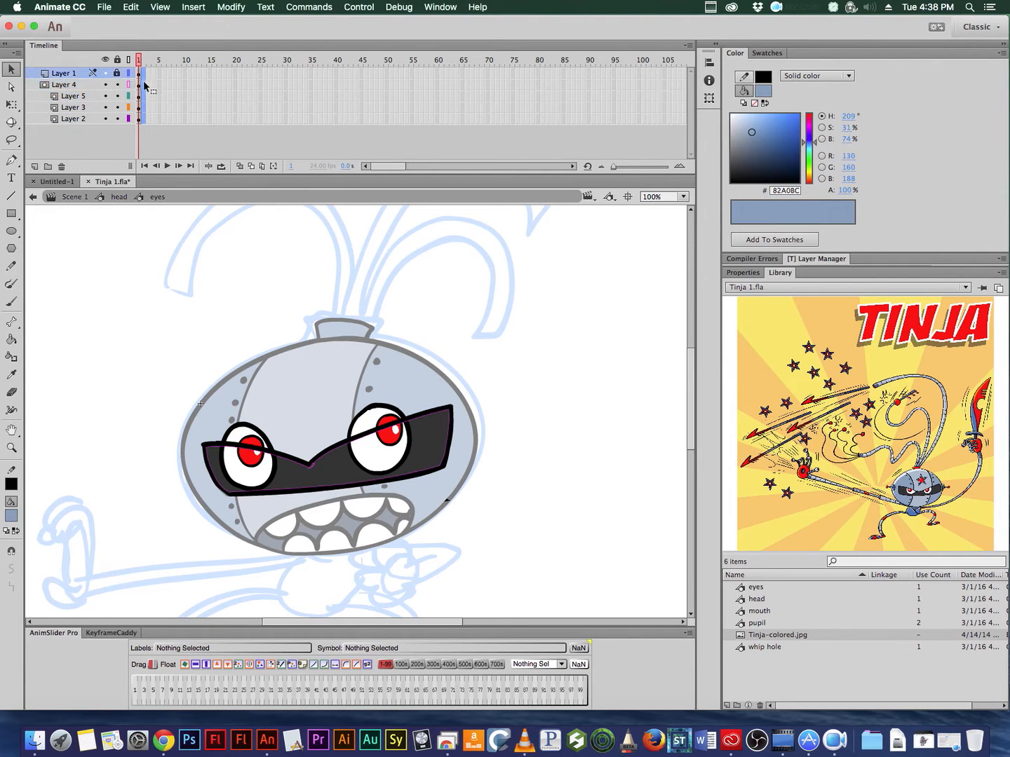
{"action": "left_click_drag", "start_coordinate": [144, 74], "coordinate": [161, 120]}
Step: Unlock Layer 1 and make its frame 2 active for editing the mask outline
{"action": "left_click", "coordinate": [419, 312]}
{"action": "left_click", "coordinate": [449, 334], "text": "super"}
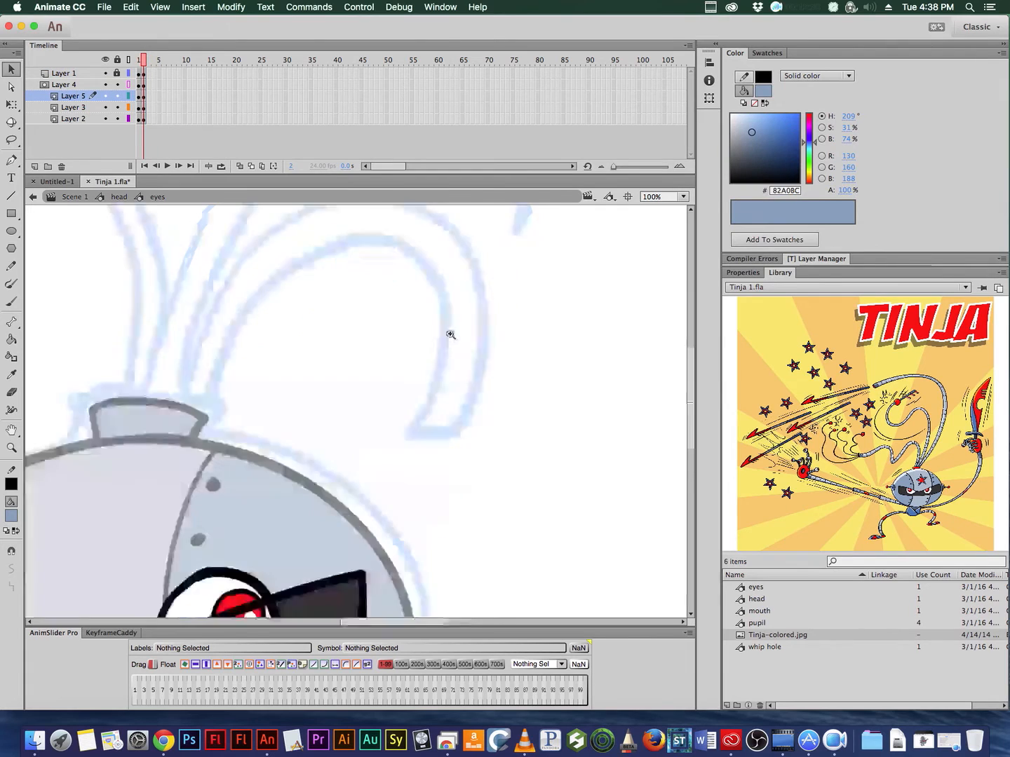
{"action": "left_click_drag", "start_coordinate": [491, 356], "coordinate": [597, 160]}
{"action": "left_click_drag", "start_coordinate": [562, 249], "coordinate": [616, 239]}
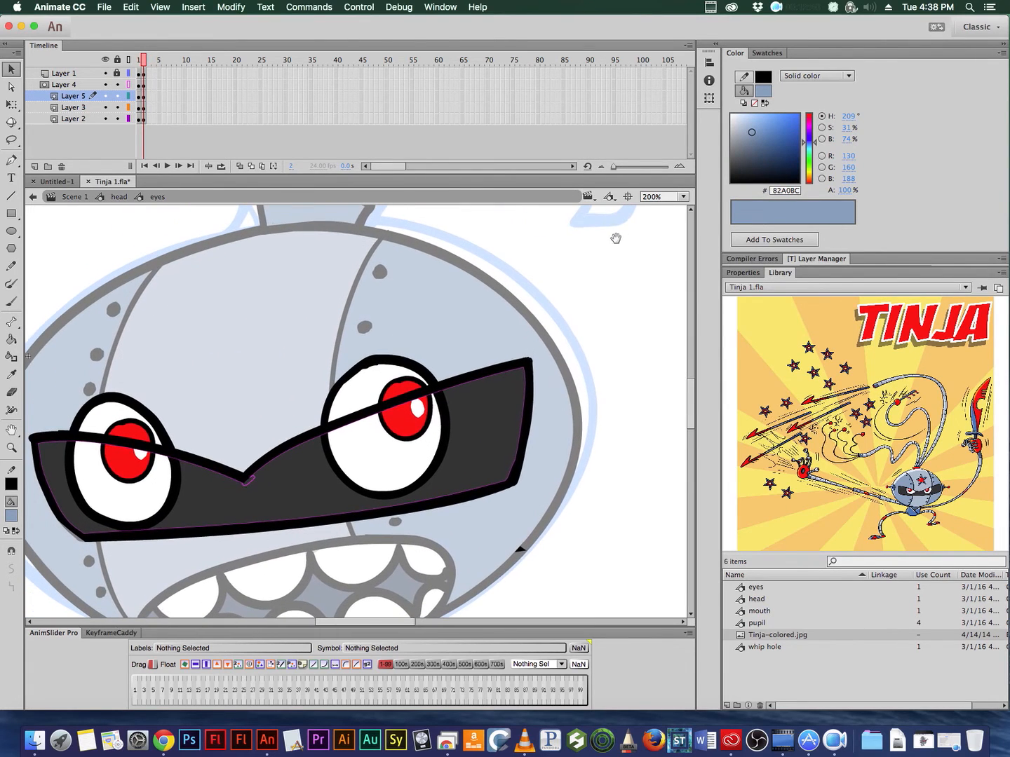
{"action": "left_click", "coordinate": [526, 378]}
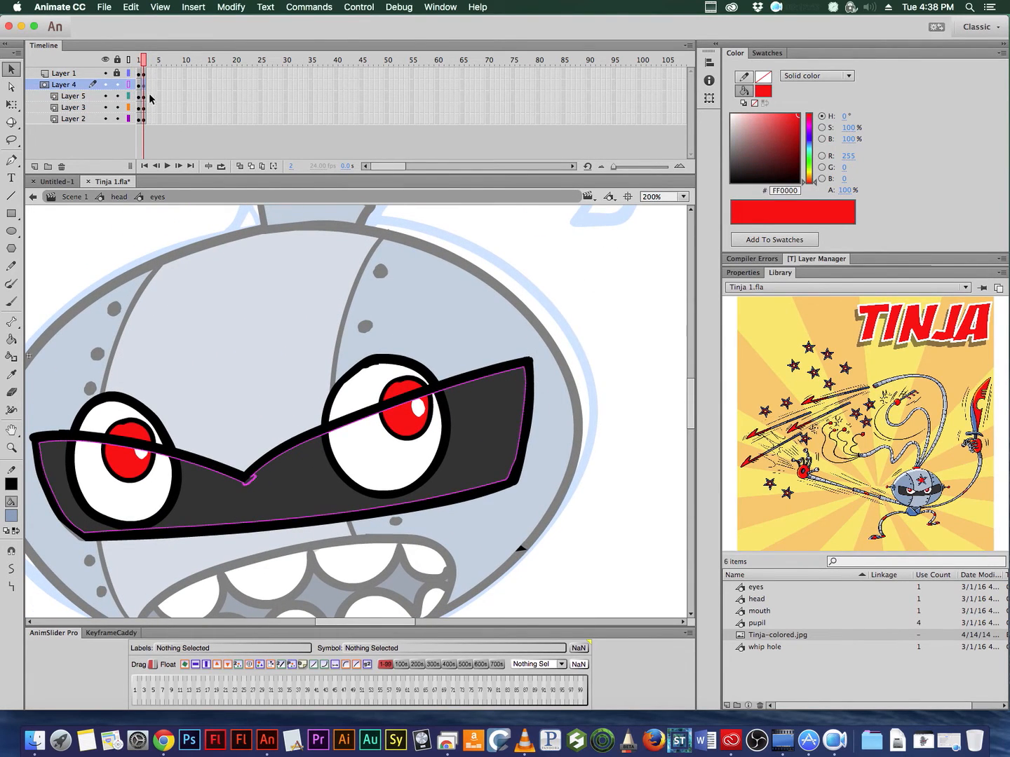
{"action": "left_click", "coordinate": [143, 74]}
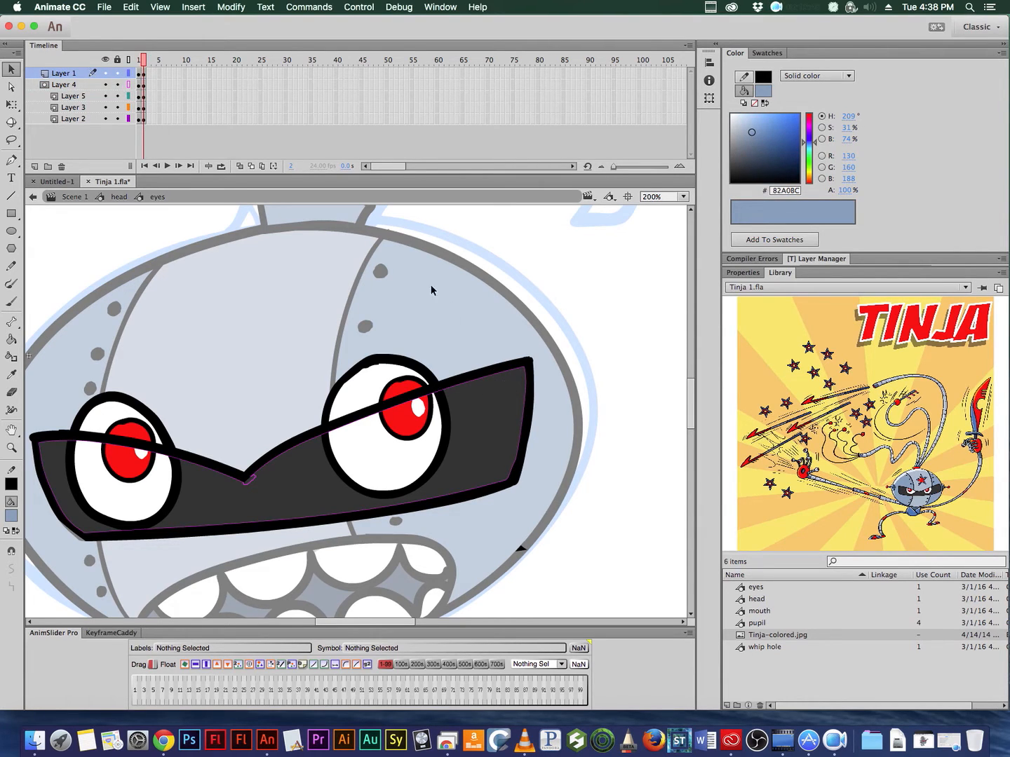
Step: Try to warp the black mask outline with the Free Transform envelope, lowering its upper middle and upper right corner
{"action": "left_click", "coordinate": [517, 372]}
{"action": "left_click", "coordinate": [11, 104]}
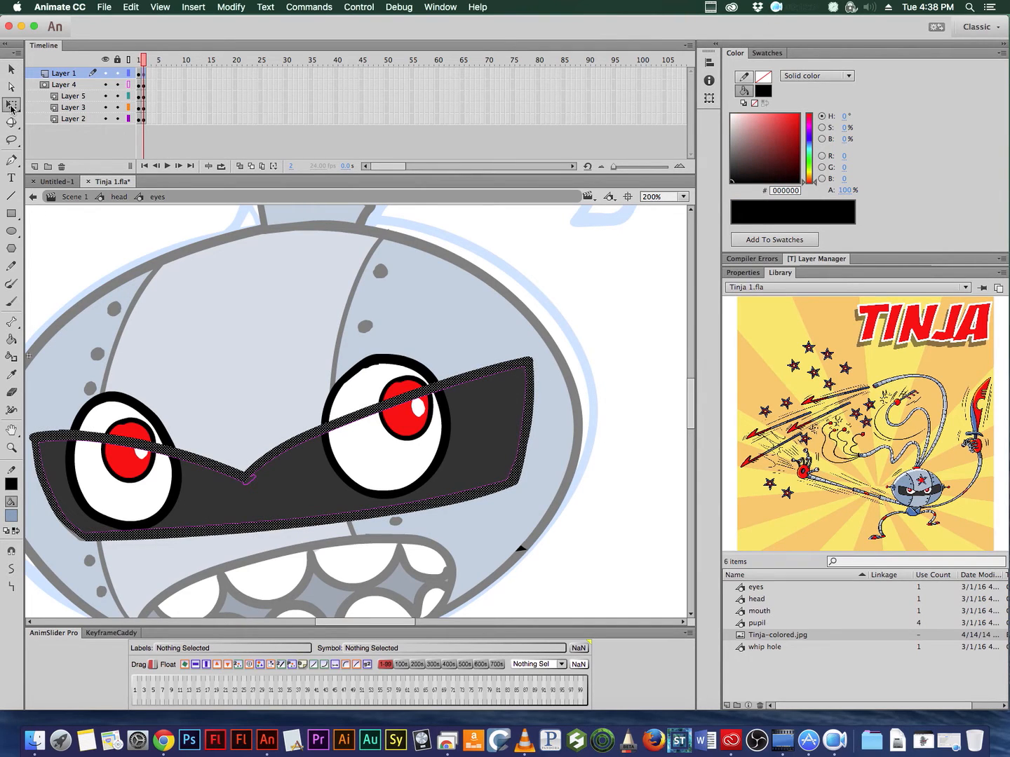
{"action": "left_click", "coordinate": [11, 621]}
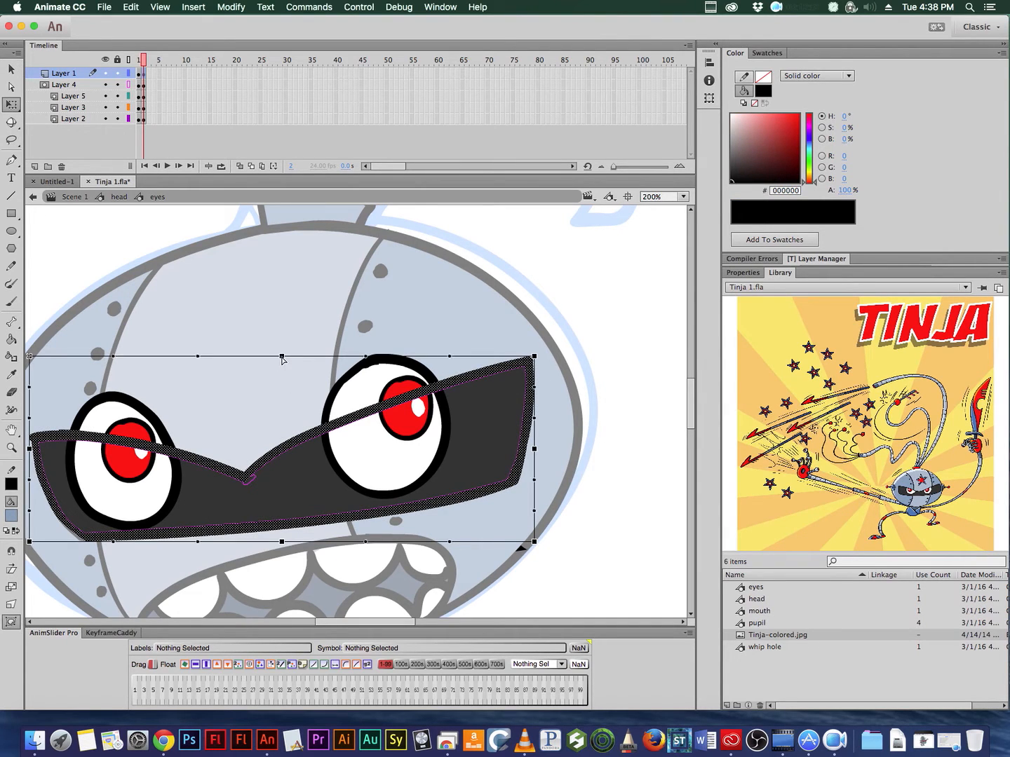
{"action": "left_click_drag", "start_coordinate": [281, 357], "coordinate": [285, 392]}
{"action": "left_click_drag", "start_coordinate": [535, 357], "coordinate": [539, 373]}
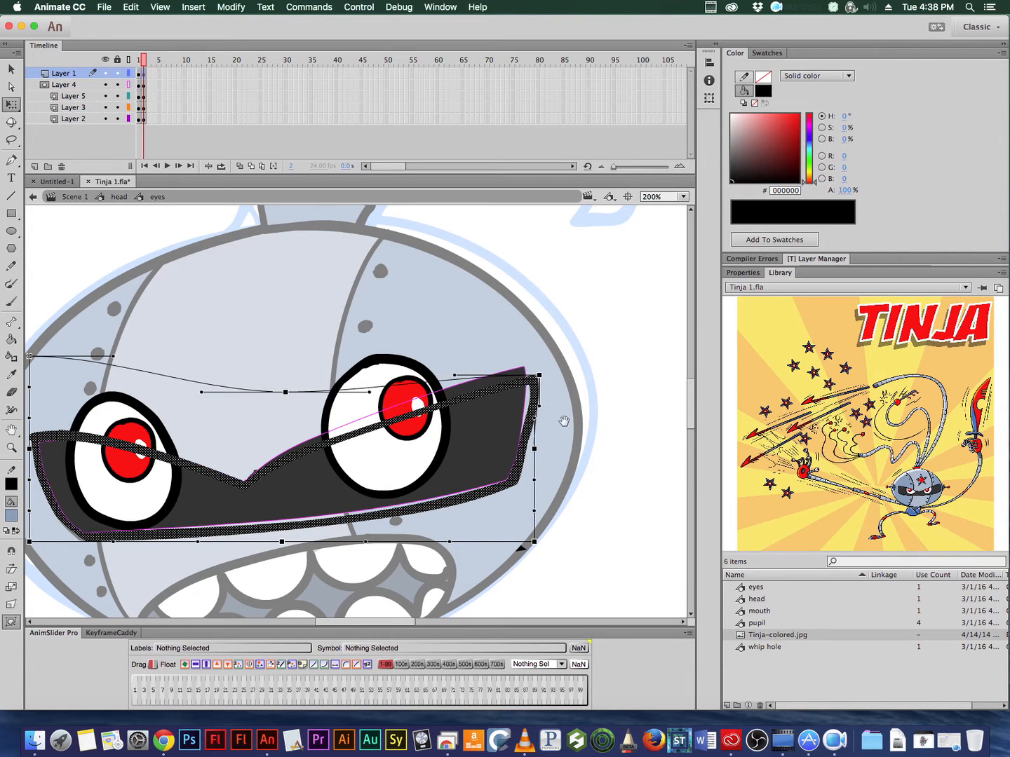
Step: Try a second envelope warp on the mask outline, lowering its upper left corner, upper middle and upper right corner
{"action": "left_click_drag", "start_coordinate": [564, 420], "coordinate": [665, 418]}
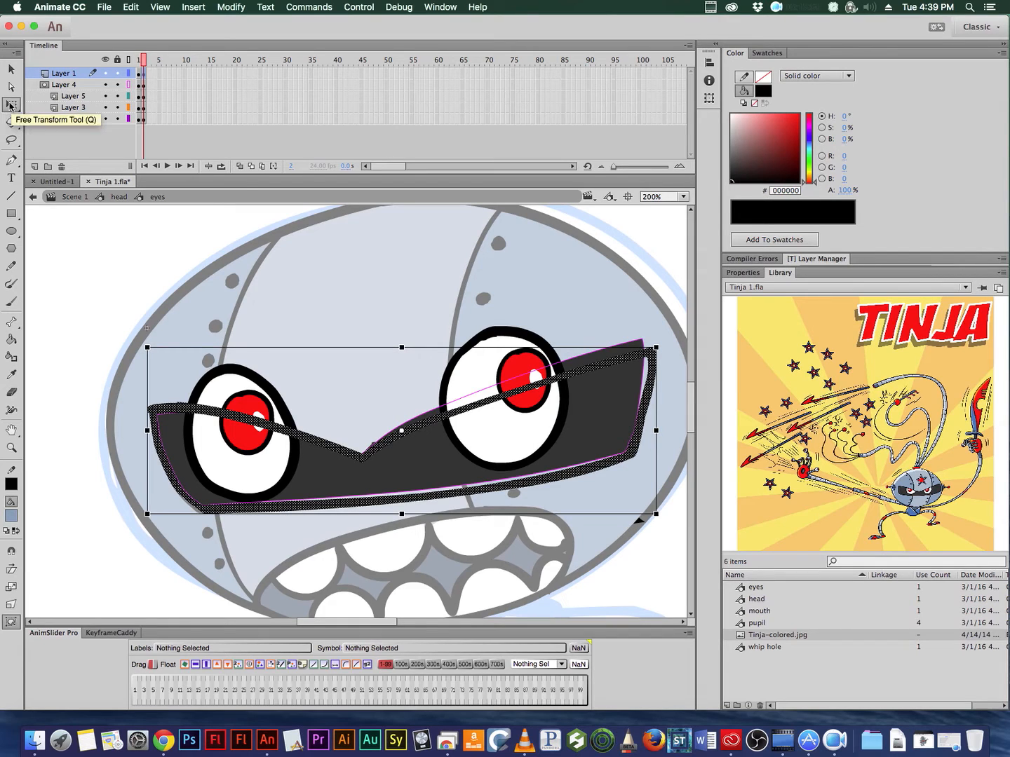
{"action": "left_click", "coordinate": [15, 626]}
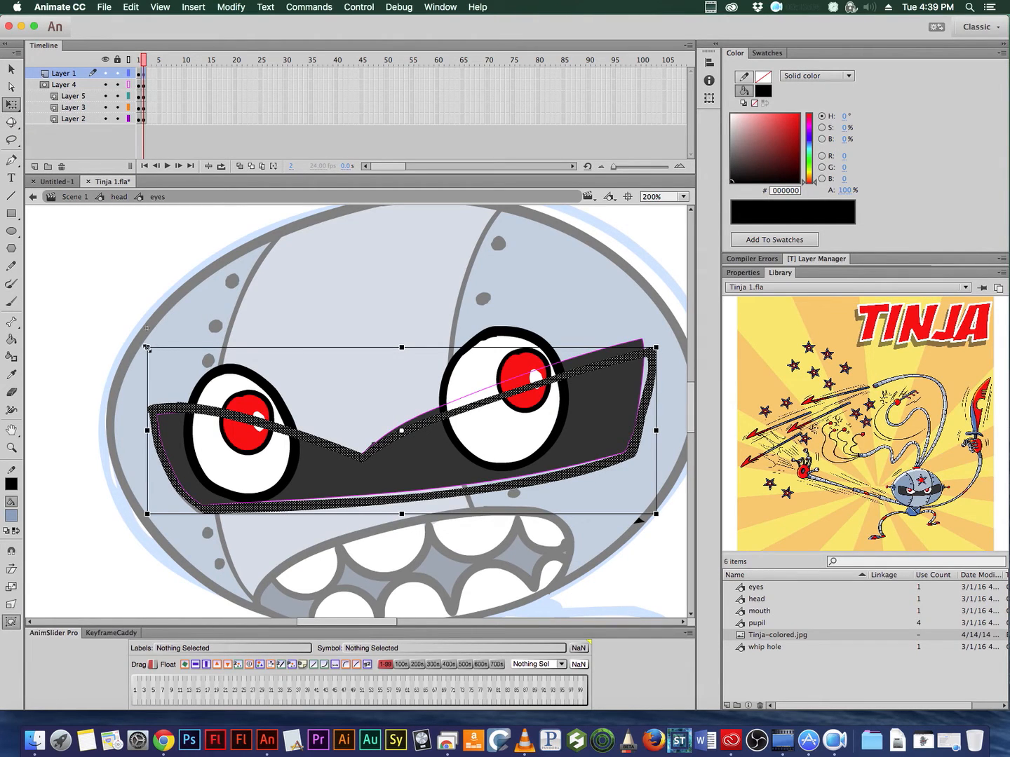
{"action": "left_click", "coordinate": [11, 624]}
{"action": "left_click_drag", "start_coordinate": [148, 347], "coordinate": [148, 377]}
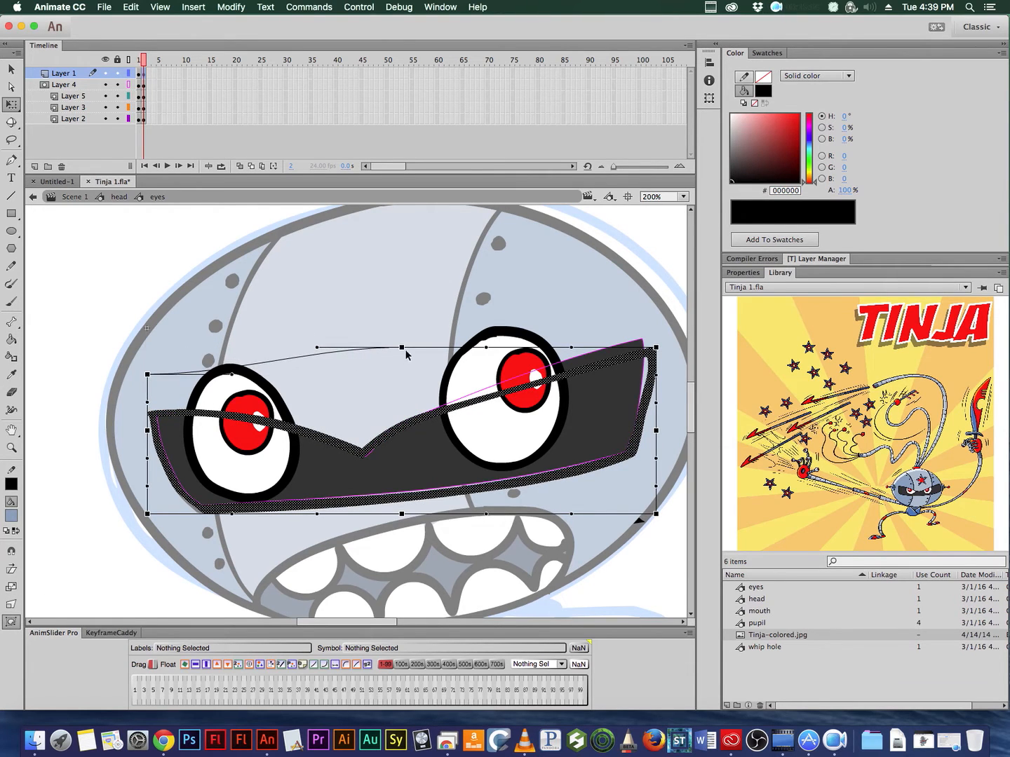
{"action": "left_click_drag", "start_coordinate": [406, 352], "coordinate": [406, 387]}
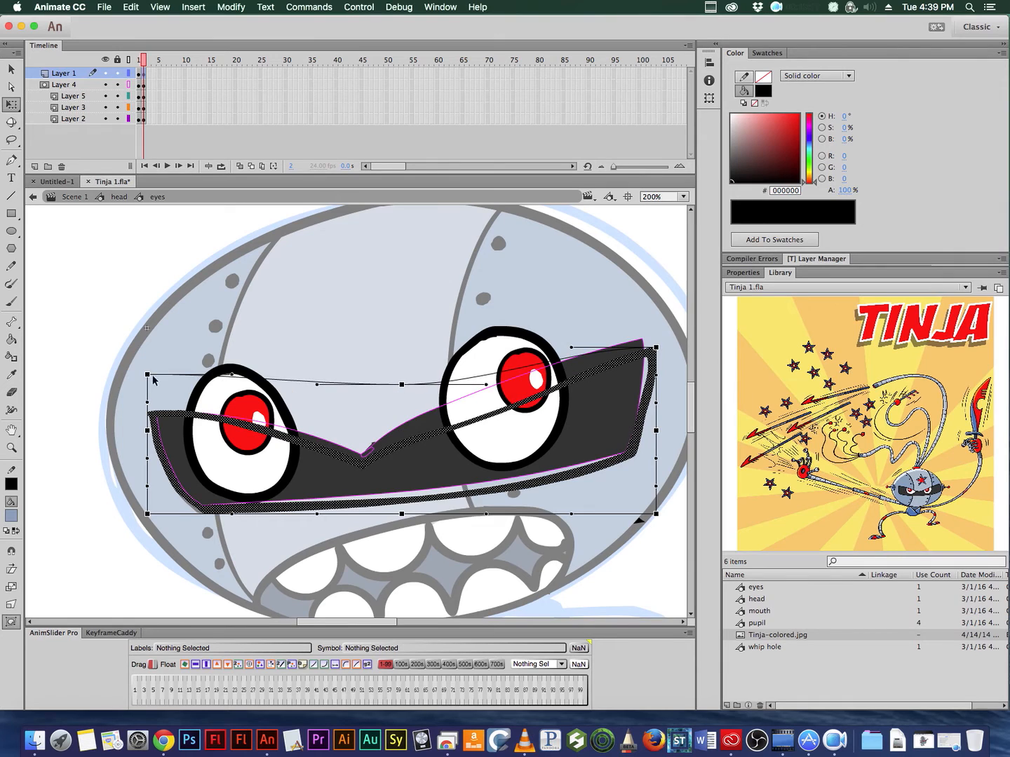
{"action": "left_click_drag", "start_coordinate": [148, 377], "coordinate": [155, 467]}
{"action": "left_click_drag", "start_coordinate": [656, 347], "coordinate": [668, 365]}
Step: Delete the mask outline from frame 2 of Layer 1 and turn on onion skinning to show frame 1's outline
{"action": "left_click", "coordinate": [145, 74]}
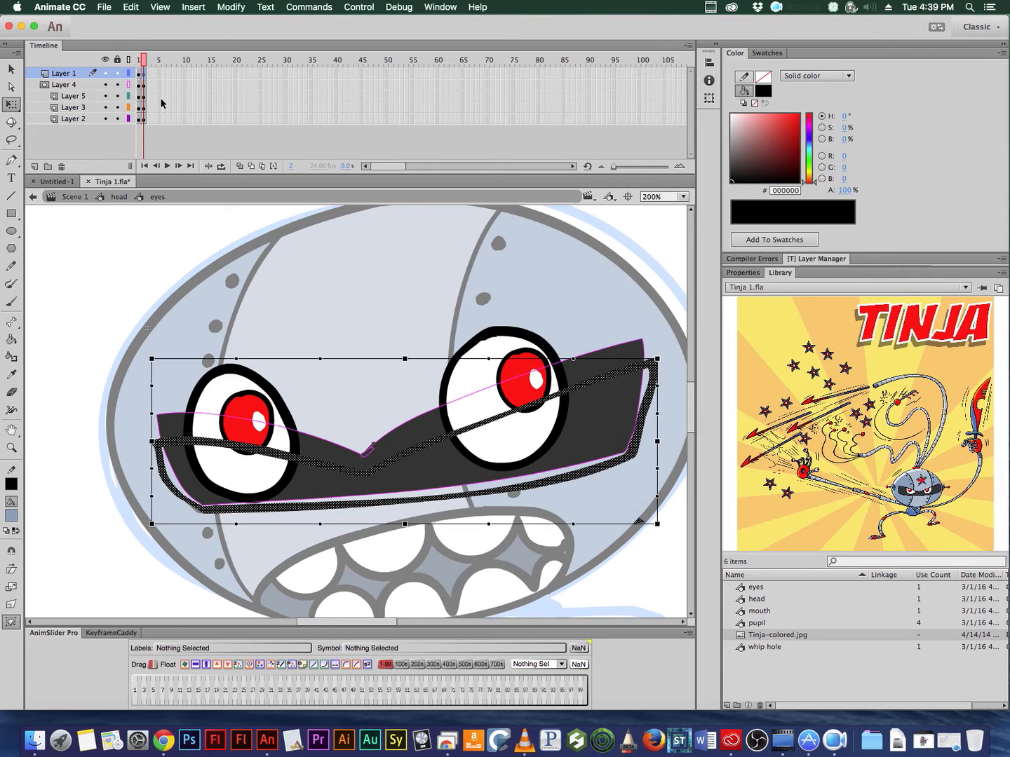
{"action": "key", "text": "Delete"}
{"action": "left_click", "coordinate": [240, 167]}
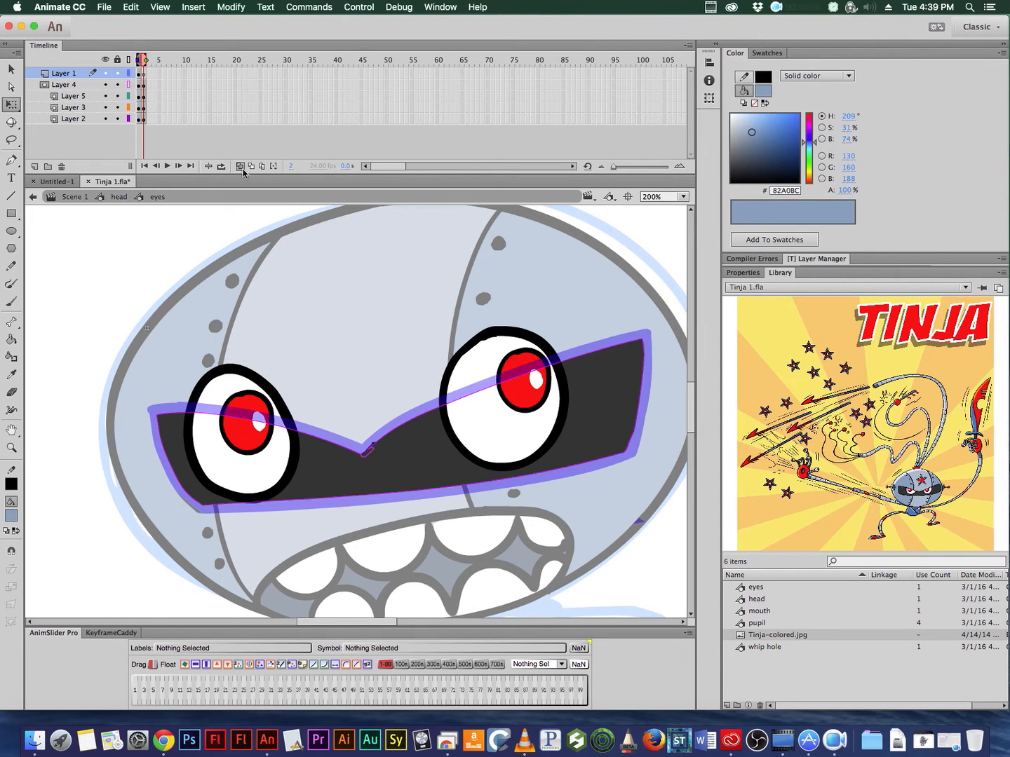
Step: Set up the Brush with a black fill for drawing on frame 2 of Layer 1
{"action": "left_click", "coordinate": [12, 301]}
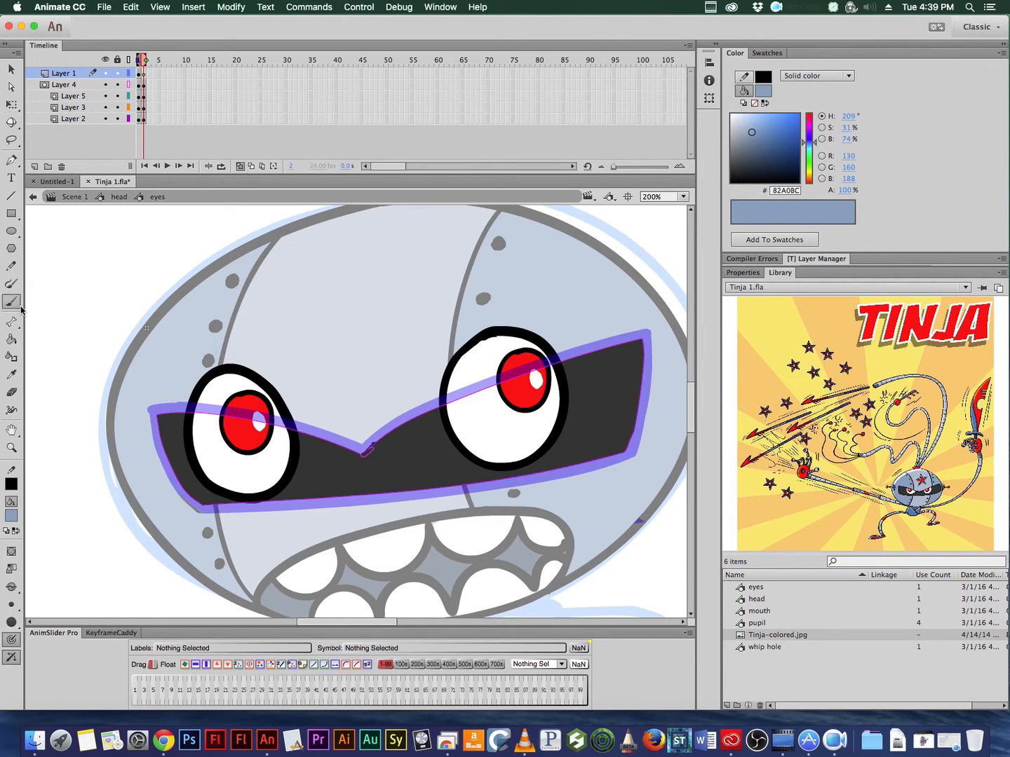
{"action": "left_click", "coordinate": [11, 516]}
{"action": "left_click", "coordinate": [28, 539]}
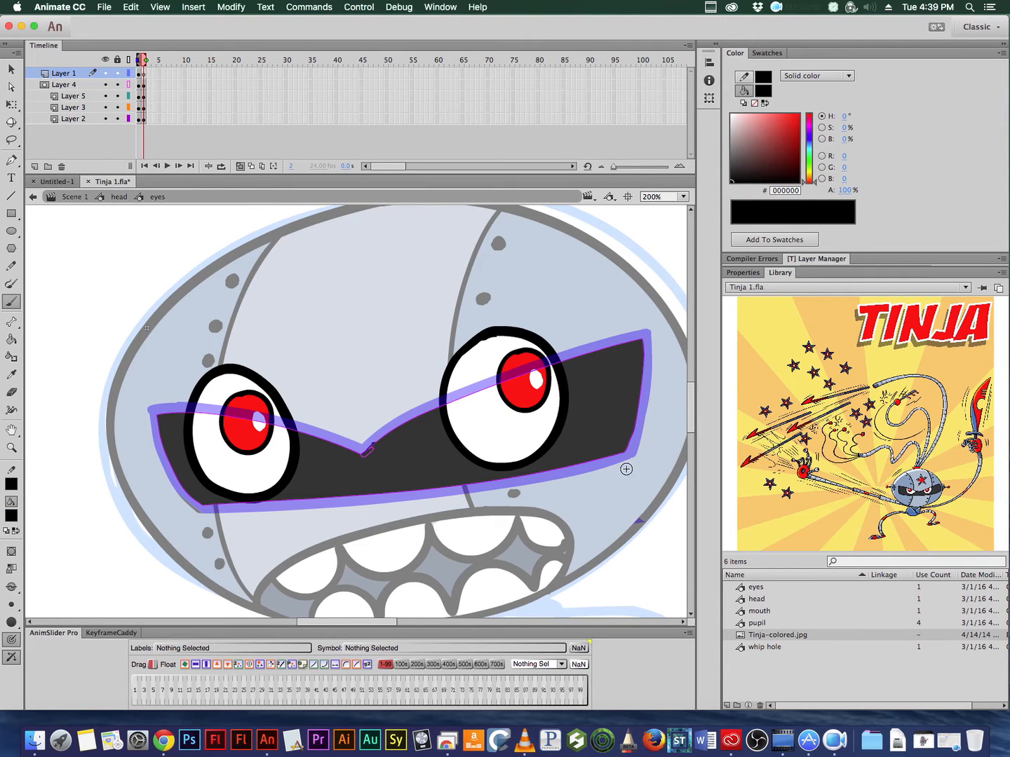
Step: Paint the lowered mask outline in black on frame 2 of Layer 1 and compare it with frame 1
{"action": "left_click", "coordinate": [624, 437]}
{"action": "left_click", "coordinate": [626, 460]}
{"action": "left_click_drag", "start_coordinate": [567, 507], "coordinate": [652, 544]}
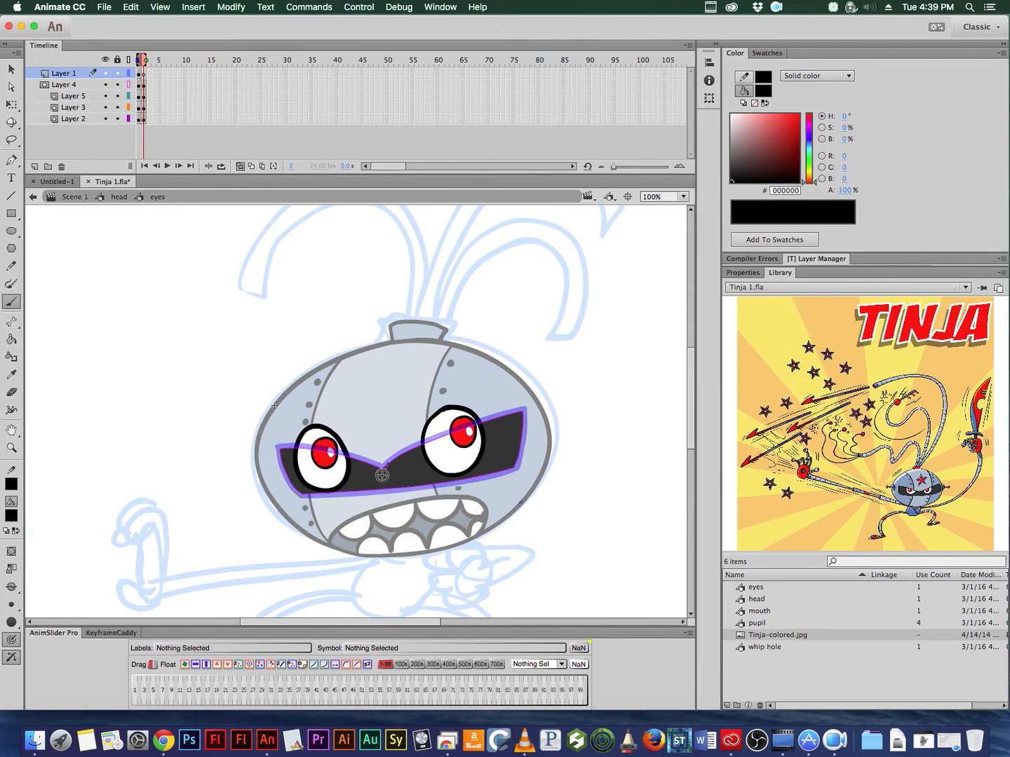
{"action": "left_click_drag", "start_coordinate": [379, 476], "coordinate": [284, 474]}
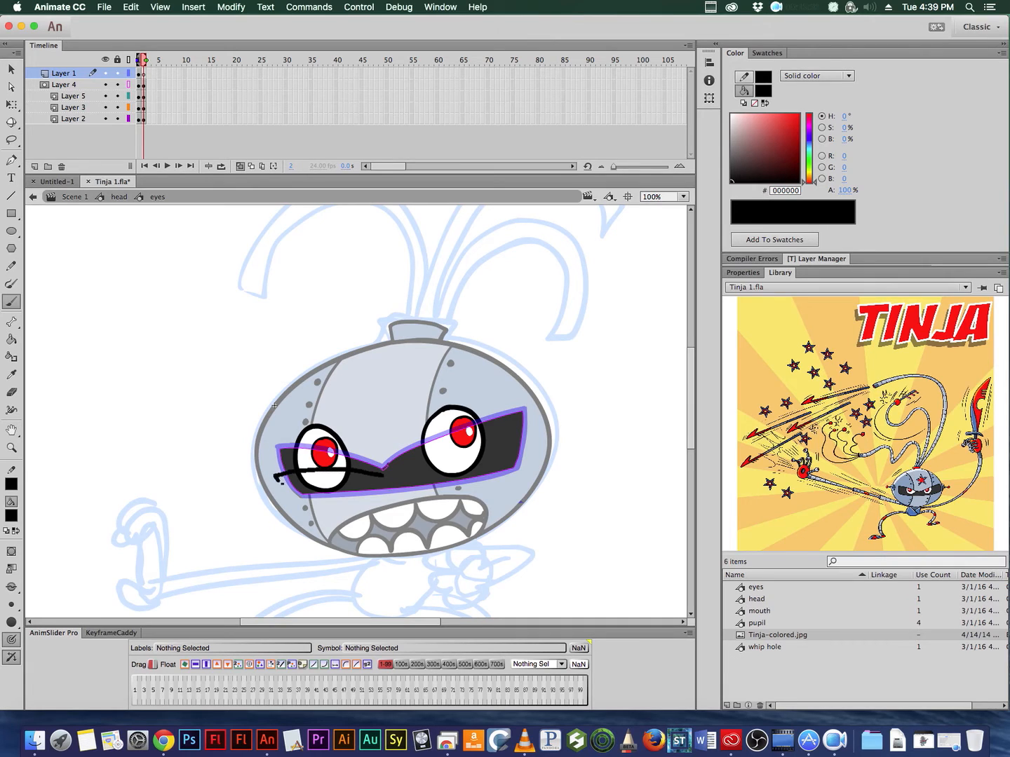
{"action": "mouse_move", "coordinate": [387, 474]}
{"action": "left_mouse_down"}
{"action": "mouse_move", "coordinate": [534, 437]}
{"action": "mouse_move", "coordinate": [518, 468]}
{"action": "mouse_move", "coordinate": [329, 497]}
{"action": "left_mouse_up"}
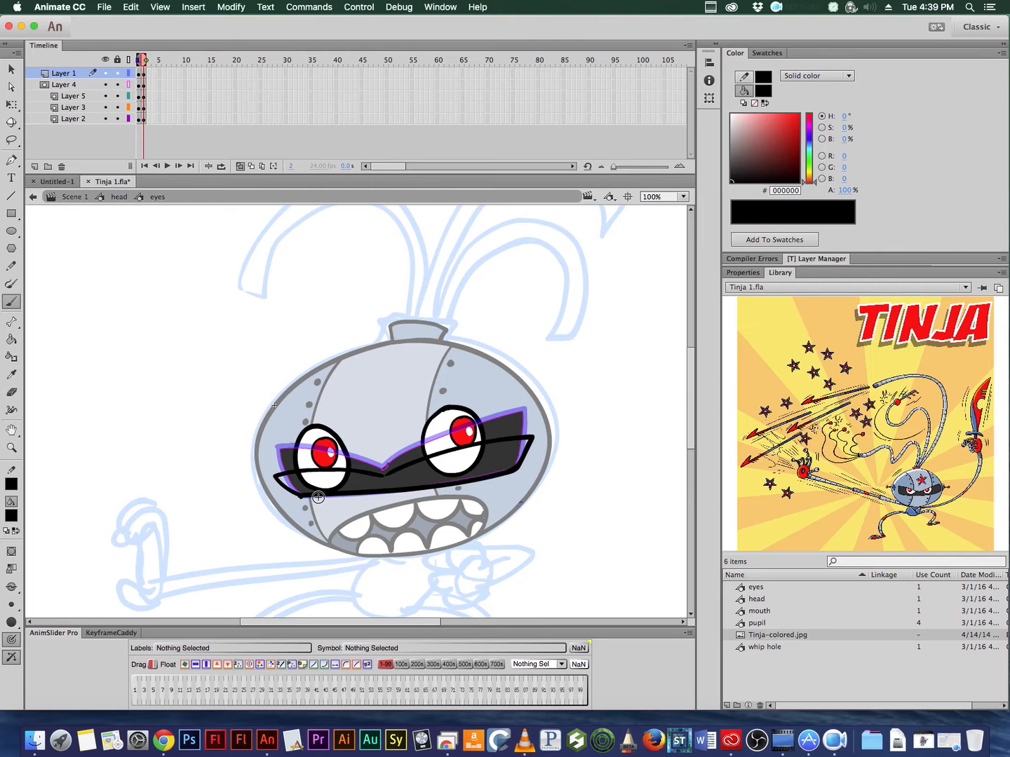
{"action": "key", "text": "comma"}
{"action": "key", "text": "period"}
{"action": "key", "text": "comma"}
{"action": "key", "text": "period"}
Step: Extend frame 1 of all layers by one frame, and turn off onion skinning
{"action": "left_click", "coordinate": [150, 119]}
{"action": "left_click_drag", "start_coordinate": [138, 74], "coordinate": [140, 118]}
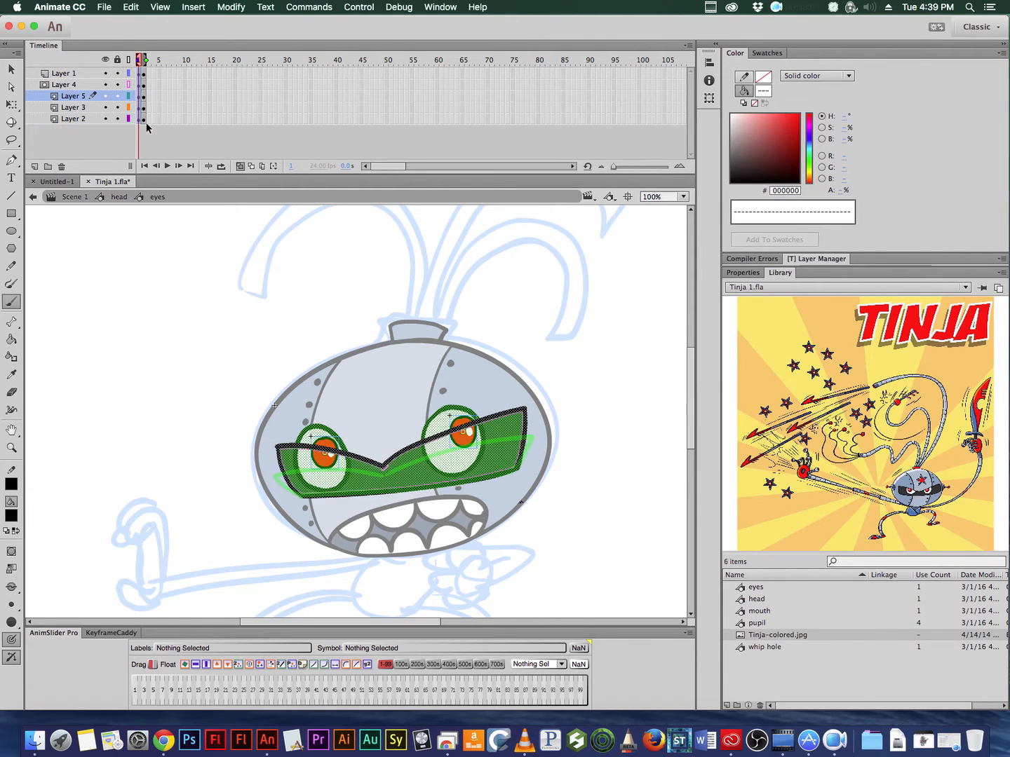
{"action": "key", "text": "F5"}
{"action": "left_click", "coordinate": [144, 73]}
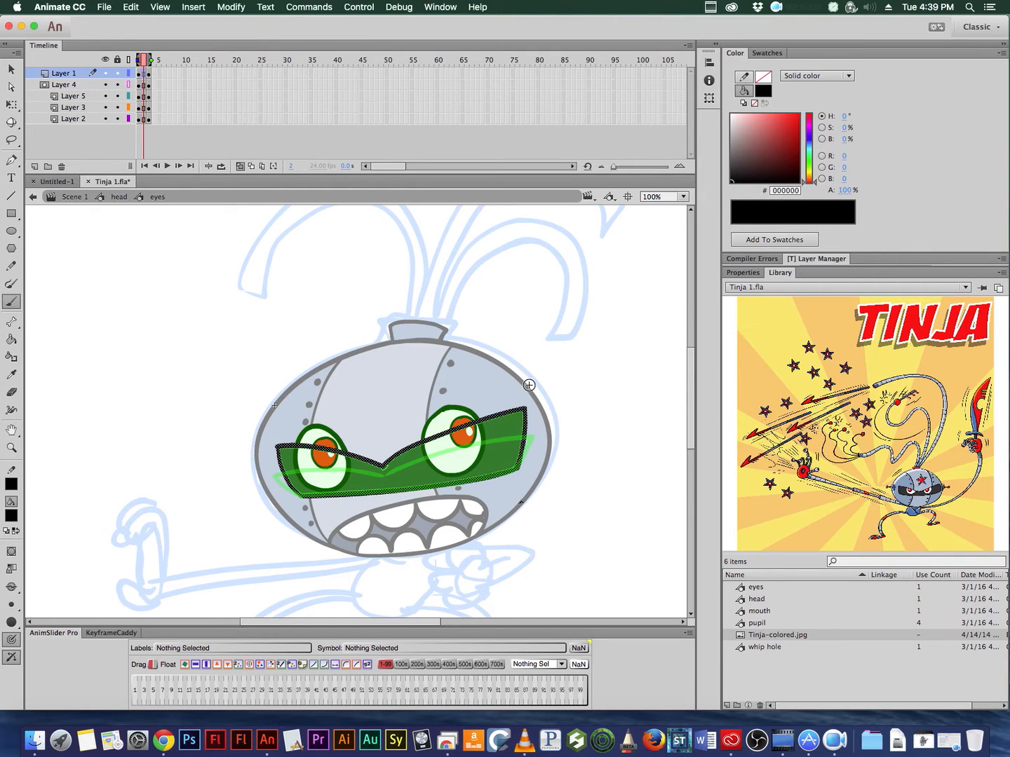
{"action": "left_click", "coordinate": [11, 68]}
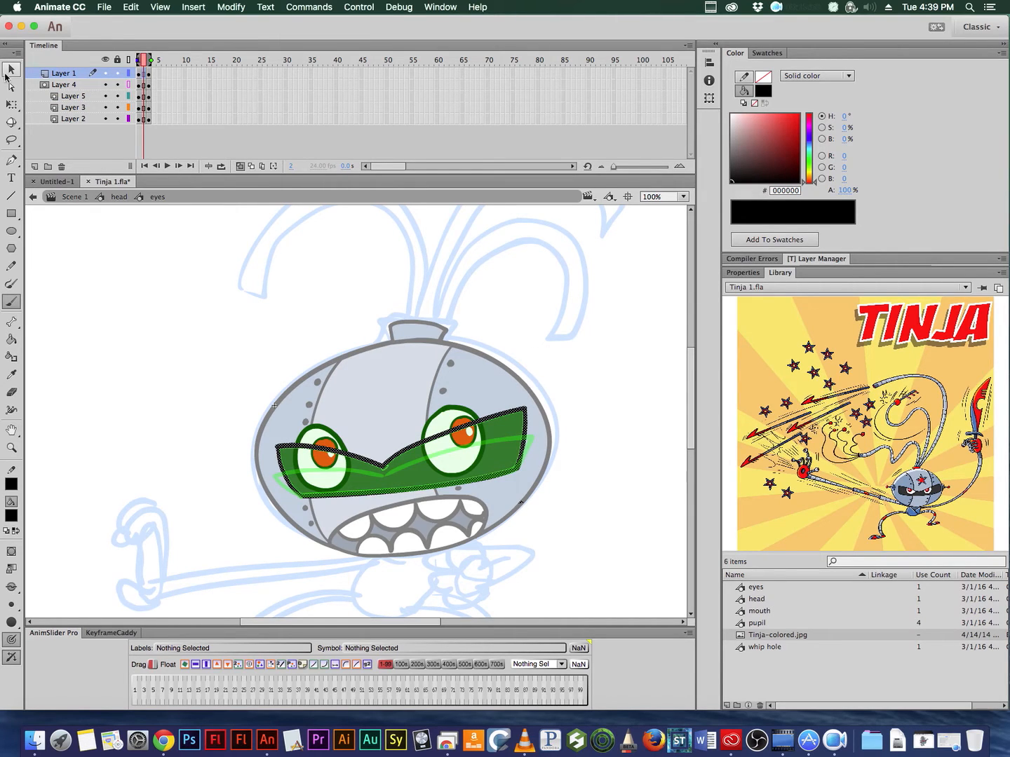
{"action": "left_click", "coordinate": [240, 166]}
{"action": "left_click", "coordinate": [346, 249]}
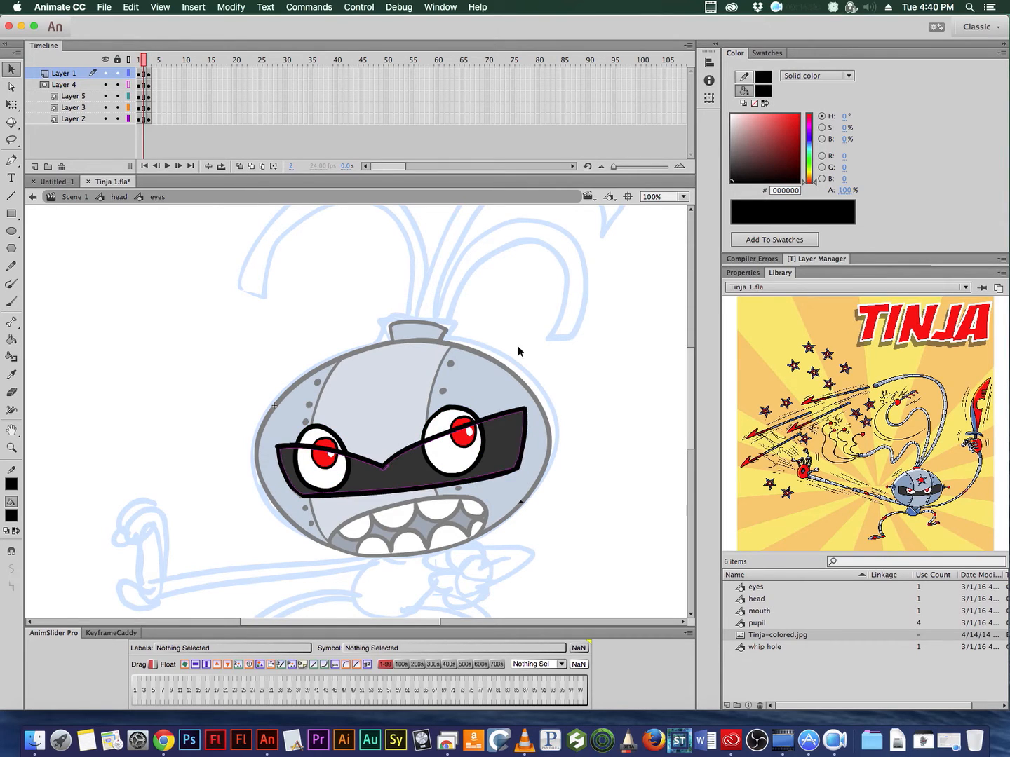
{"action": "left_click", "coordinate": [453, 456]}
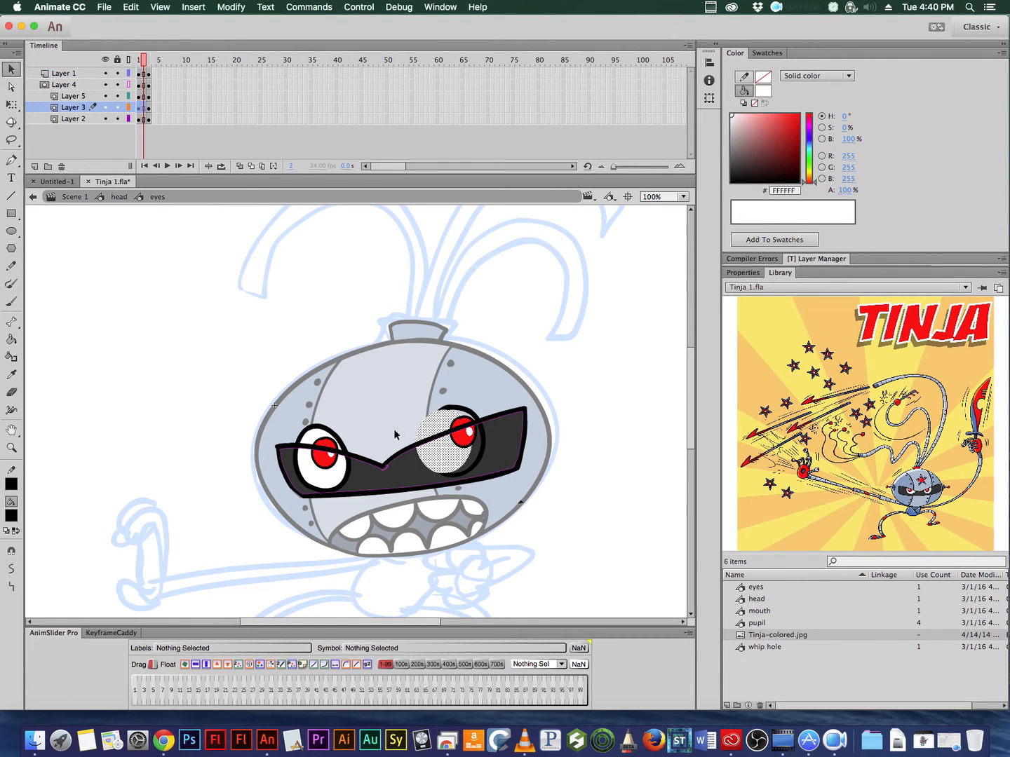
{"action": "key", "text": "shift+Right"}
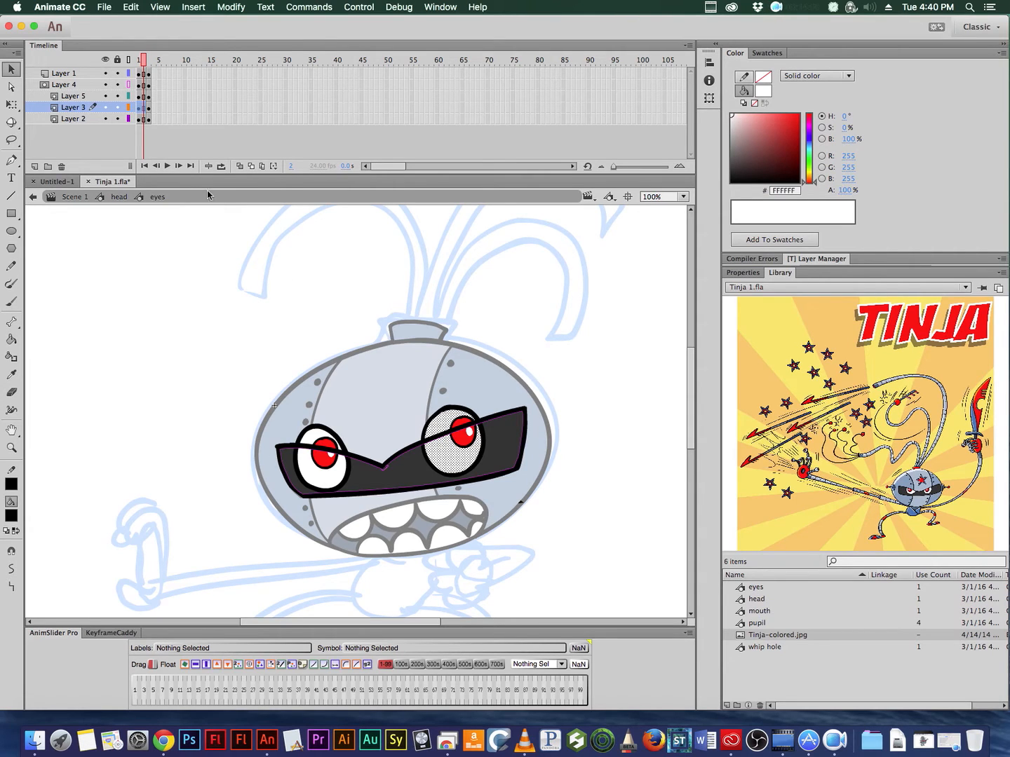
{"action": "left_click", "coordinate": [144, 108]}
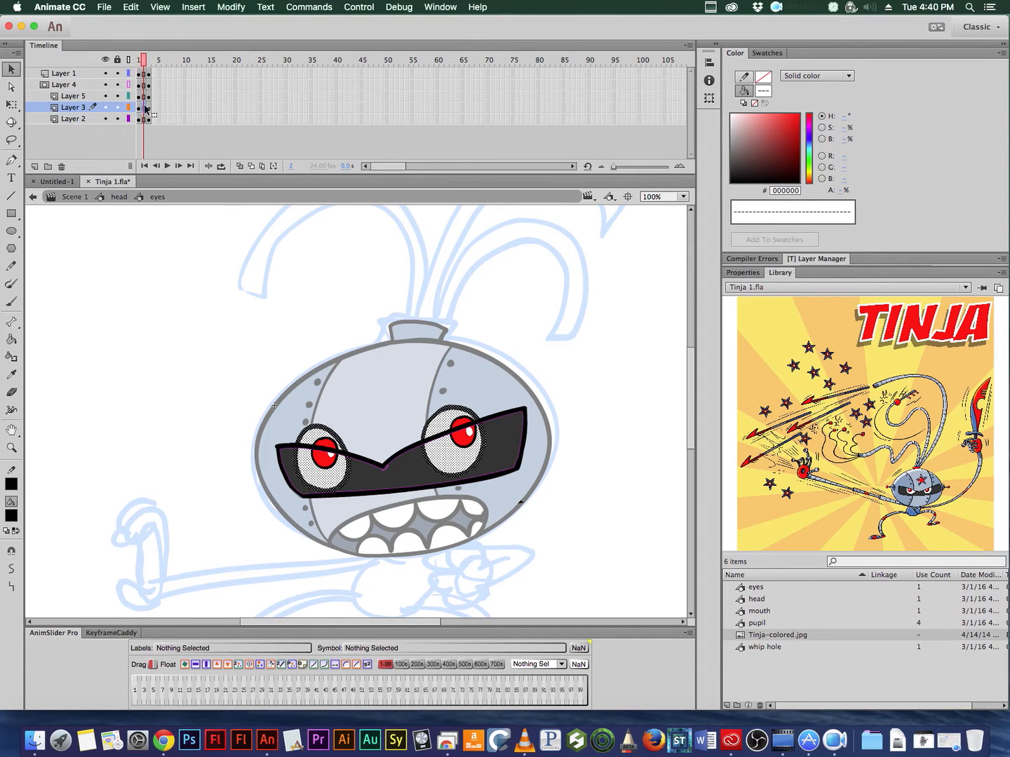
Step: Convert the right-hand eye's white fill and black outline on frame 1 of Layer 3 into a graphic symbol named "eye white"
{"action": "left_click", "coordinate": [140, 108]}
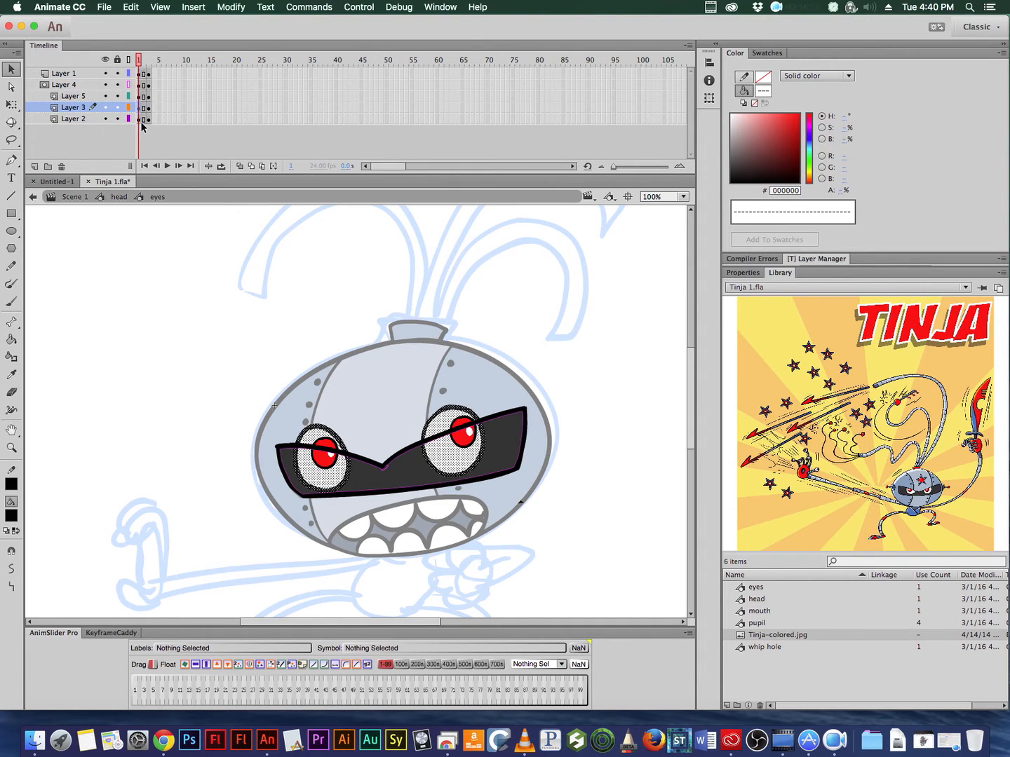
{"action": "left_click", "coordinate": [494, 326]}
{"action": "left_click", "coordinate": [481, 451]}
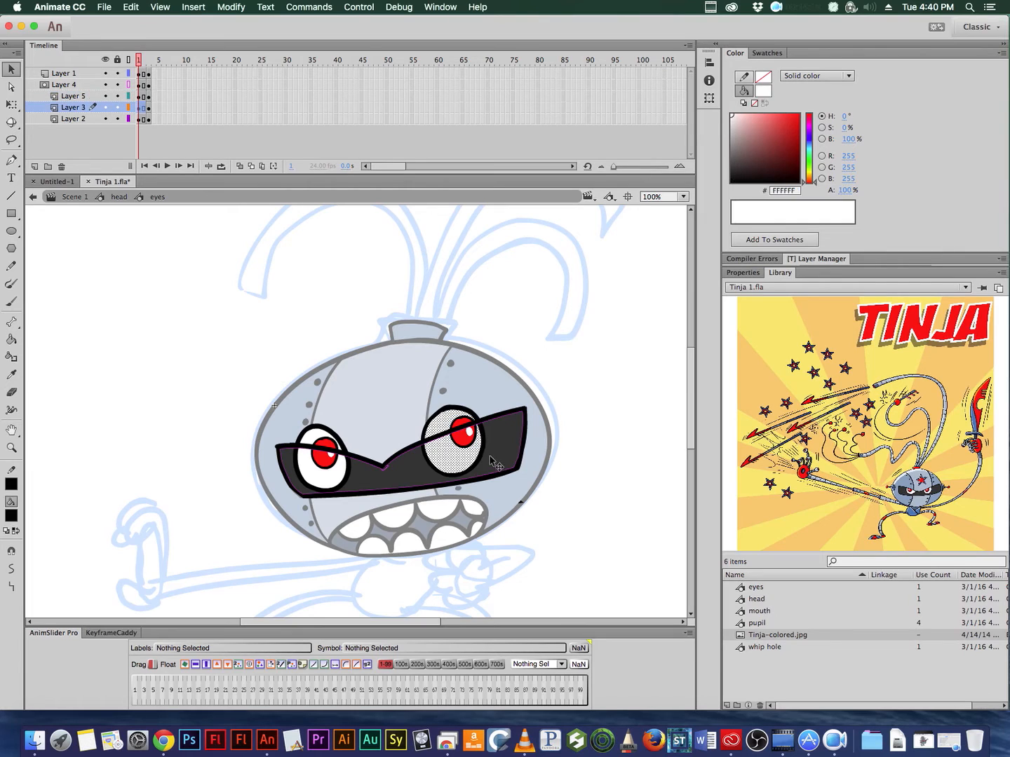
{"action": "left_click", "coordinate": [484, 460]}
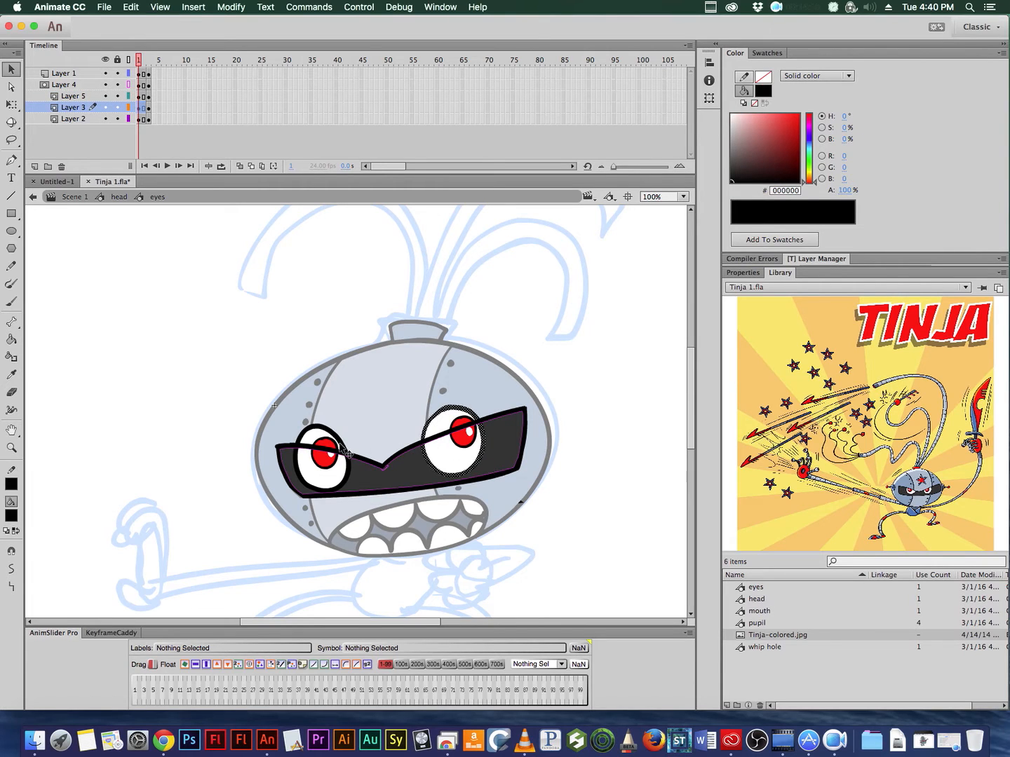
{"action": "left_click", "coordinate": [379, 458]}
{"action": "left_click", "coordinate": [475, 456]}
{"action": "left_click", "coordinate": [481, 445], "text": "super"}
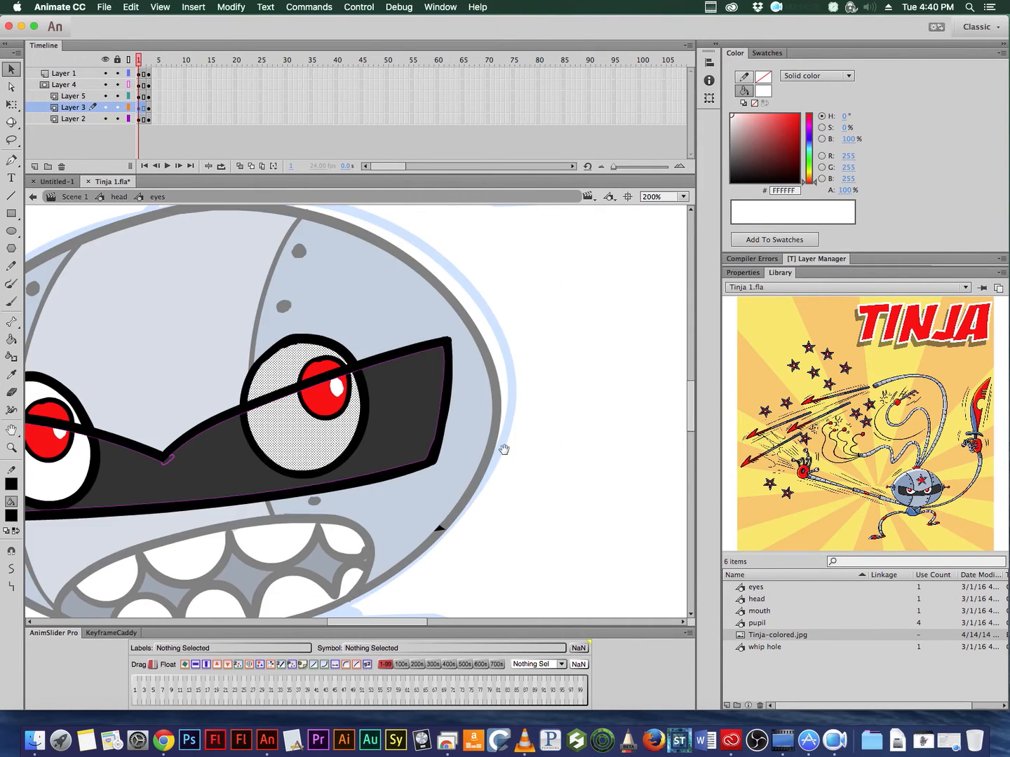
{"action": "left_click_drag", "start_coordinate": [443, 484], "coordinate": [548, 477]}
{"action": "left_click", "coordinate": [469, 417]}
{"action": "left_click", "coordinate": [458, 422], "text": "shift"}
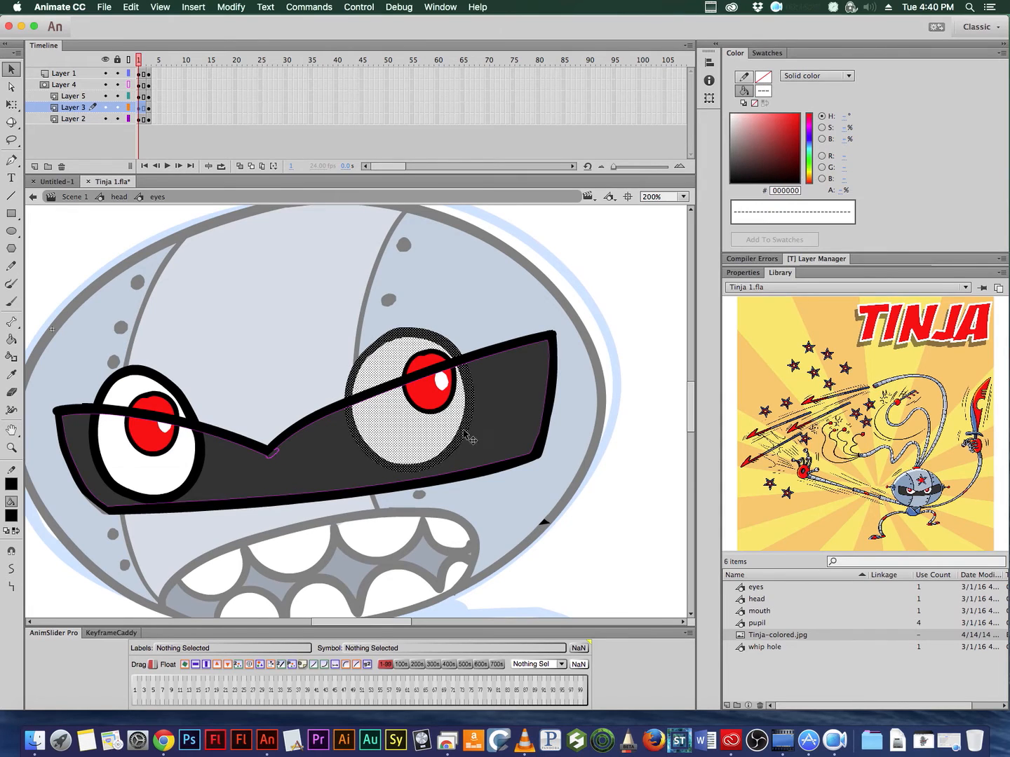
{"action": "key", "text": "F8"}
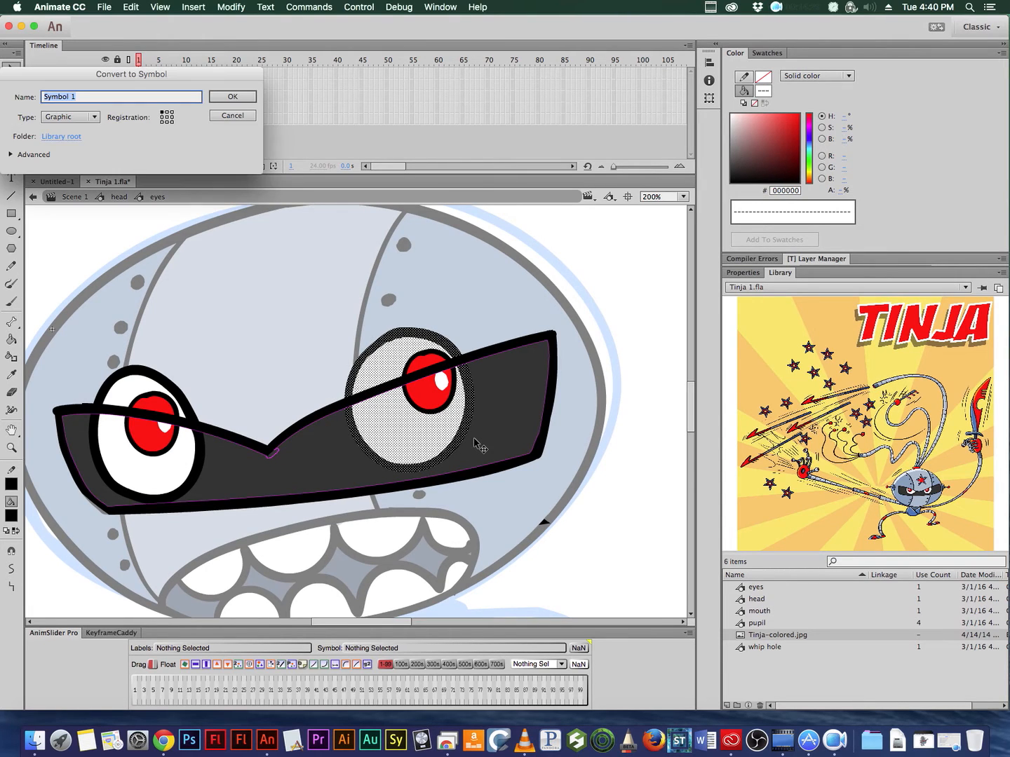
{"action": "type", "text": "eye qwhite"}
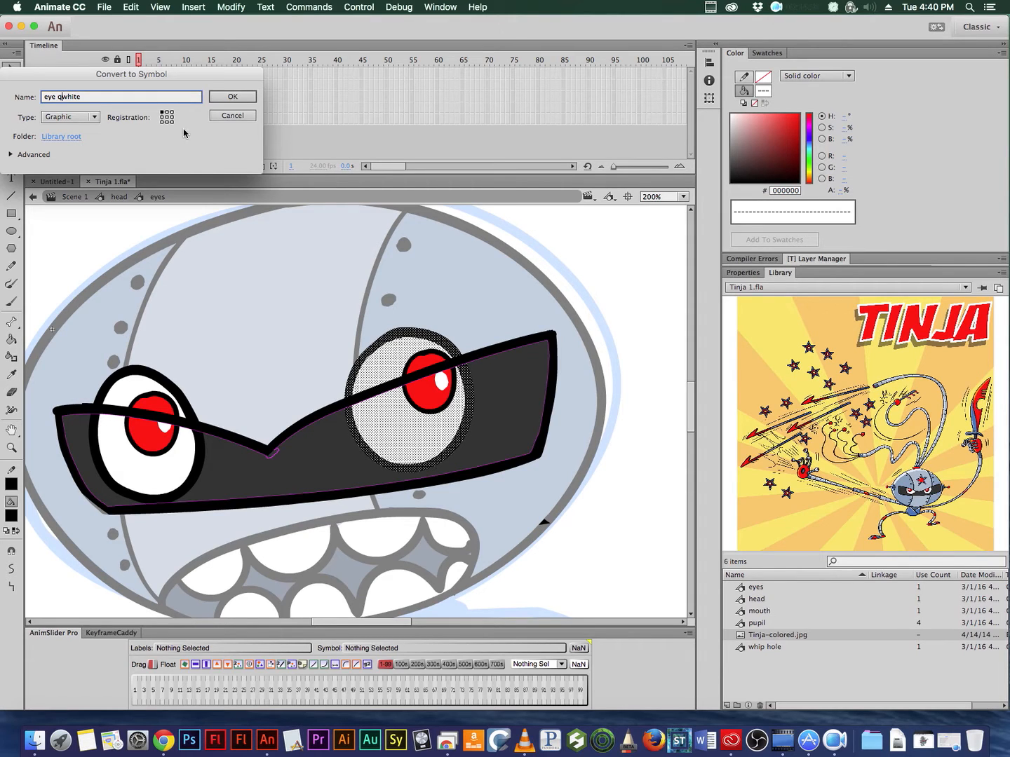
{"action": "key", "text": "BackSpace"}
{"action": "left_click", "coordinate": [237, 103]}
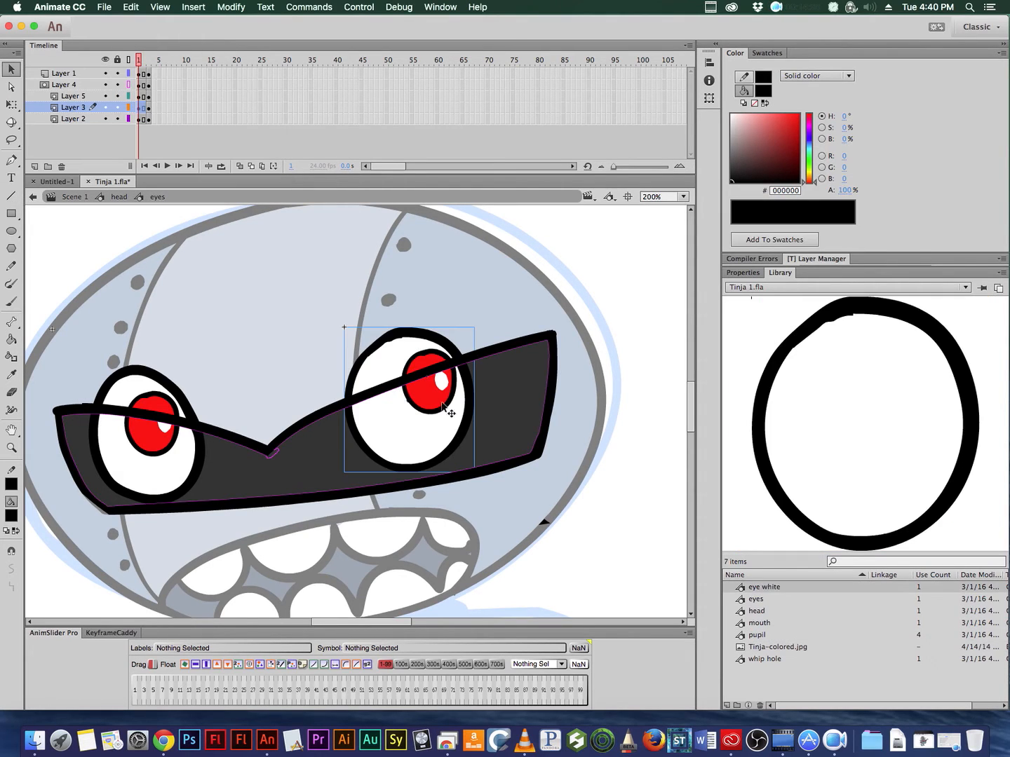
Step: Delete the left-hand eye's outline and white fill, and put a copy of the "eye white" symbol in their place
{"action": "left_click", "coordinate": [197, 421]}
{"action": "key", "text": "Delete"}
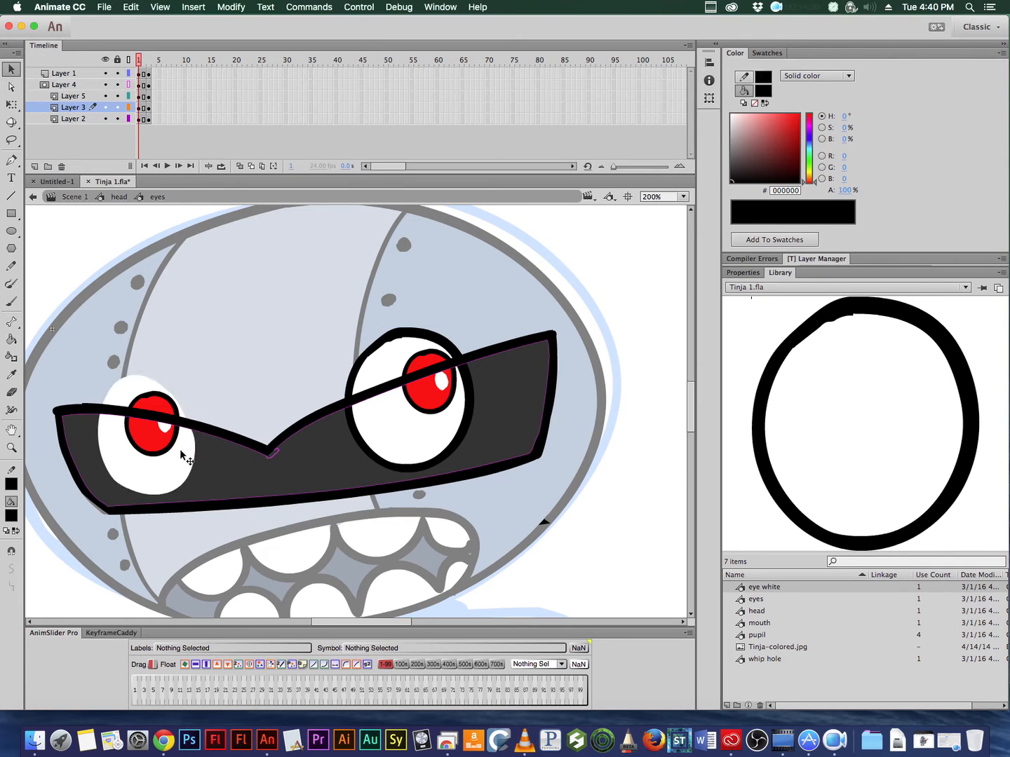
{"action": "left_click", "coordinate": [180, 445]}
{"action": "key", "text": "Delete"}
{"action": "left_click", "coordinate": [442, 426]}
{"action": "left_click_drag", "start_coordinate": [457, 429], "coordinate": [181, 453]}
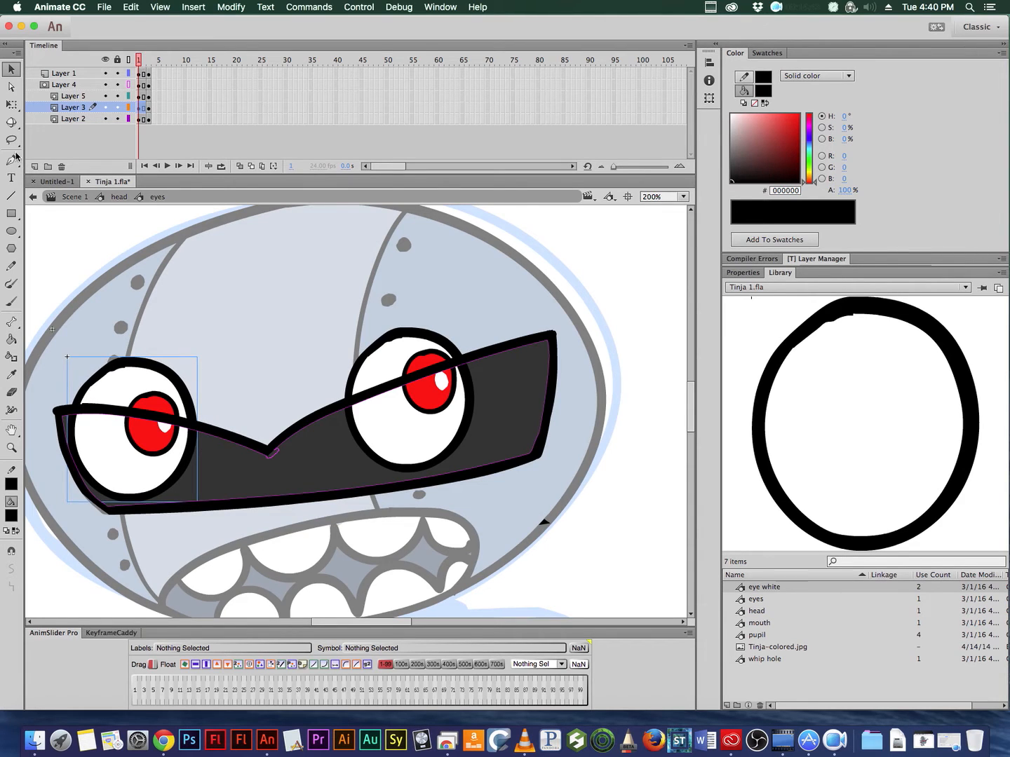
Step: Narrow the copied "eye white" symbol horizontally and reposition it around the left-hand pupil
{"action": "left_click", "coordinate": [11, 103]}
{"action": "left_click_drag", "start_coordinate": [67, 430], "coordinate": [96, 430]}
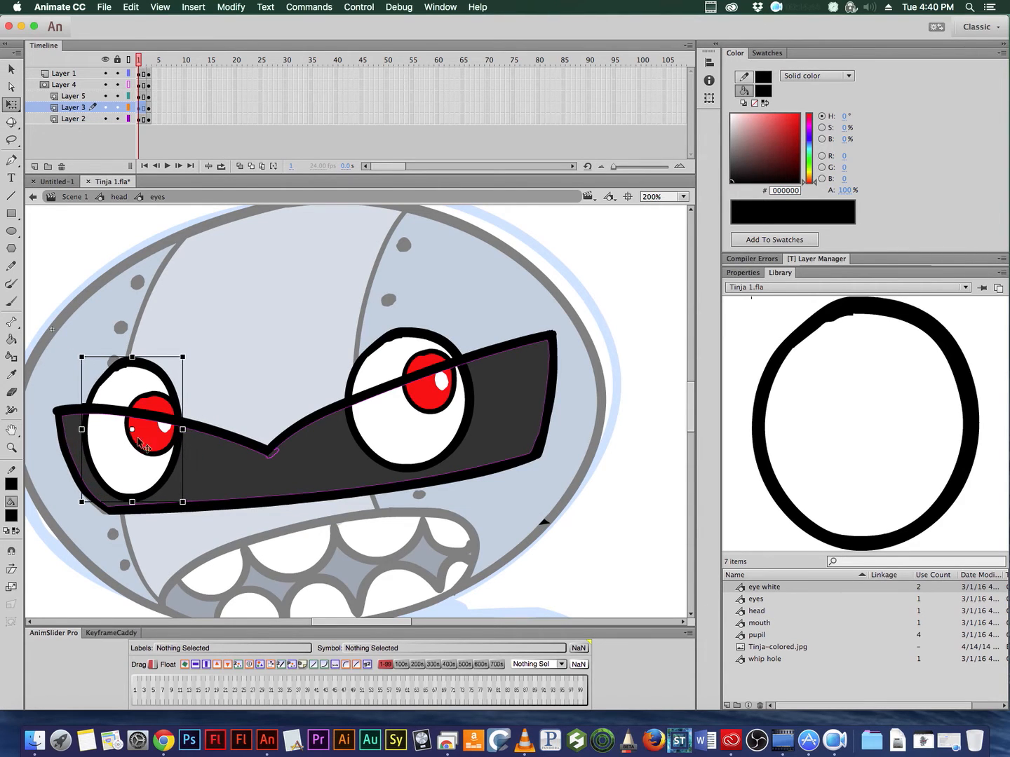
{"action": "left_click_drag", "start_coordinate": [159, 477], "coordinate": [148, 467]}
{"action": "left_click", "coordinate": [611, 292]}
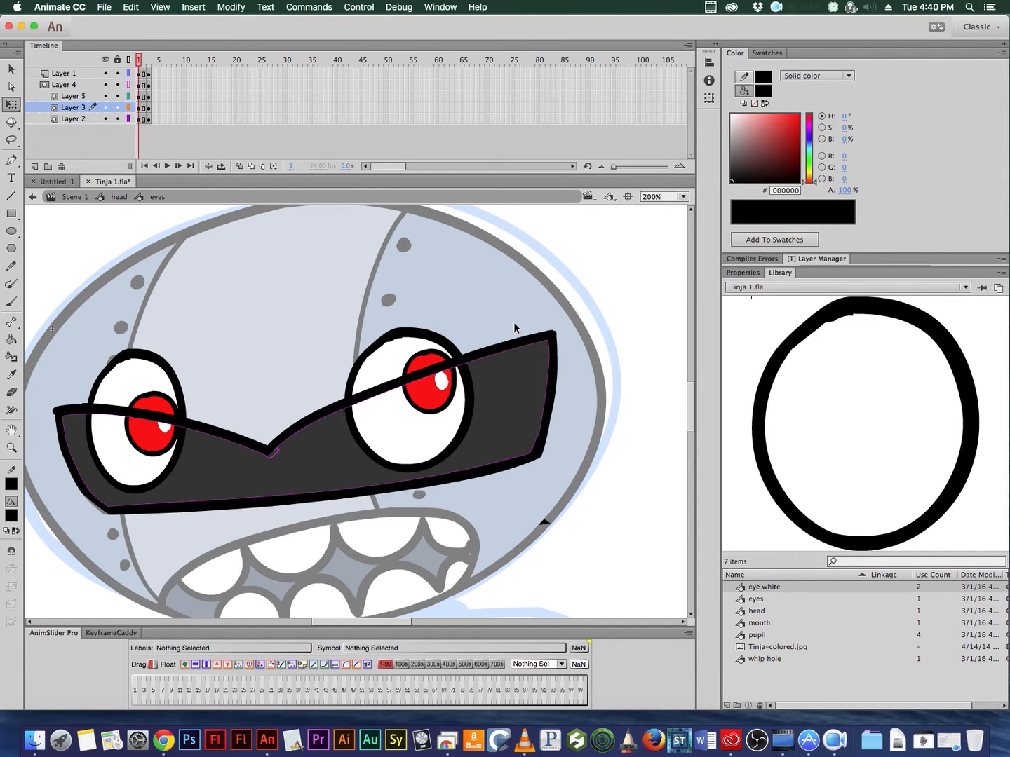
Step: Flip back and forth between frames 2 and 3 to compare the raised and lowered mask poses
{"action": "key", "text": "period"}
{"action": "key", "text": "comma"}
{"action": "key", "text": "period"}
{"action": "key", "text": "comma"}
{"action": "key", "text": "period"}
{"action": "key", "text": "comma"}
{"action": "key", "text": "period"}
{"action": "key", "text": "comma"}
{"action": "key", "text": "period"}
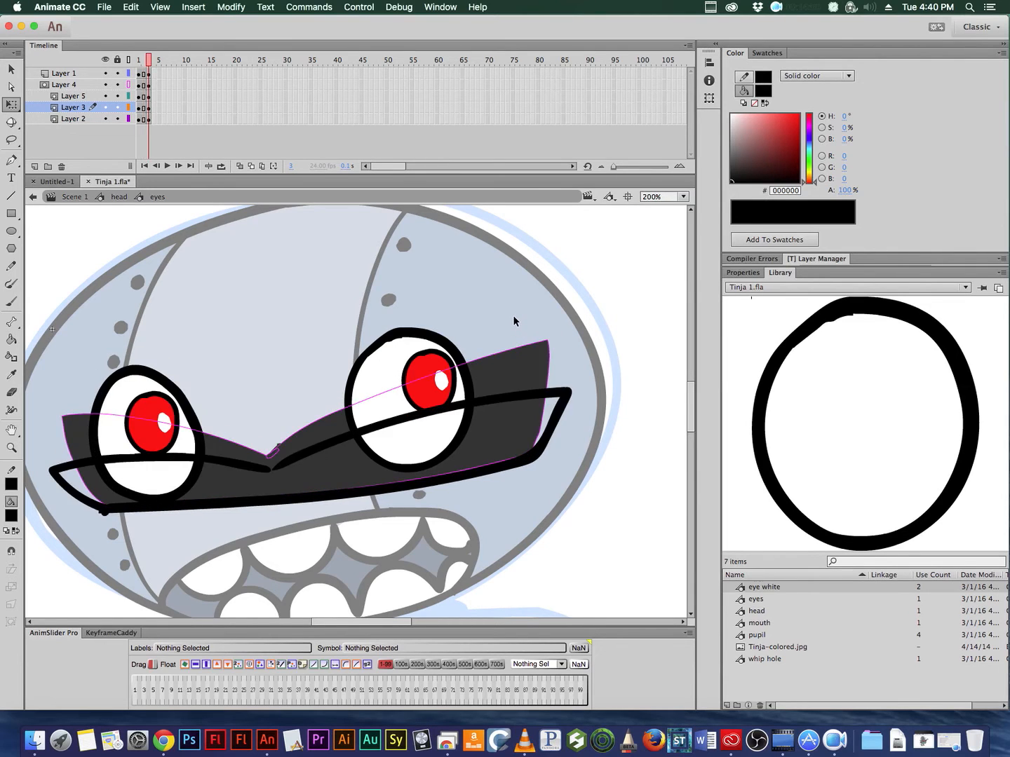
{"action": "key", "text": "comma"}
{"action": "key", "text": "period"}
{"action": "key", "text": "comma"}
{"action": "key", "text": "period"}
{"action": "key", "text": "comma"}
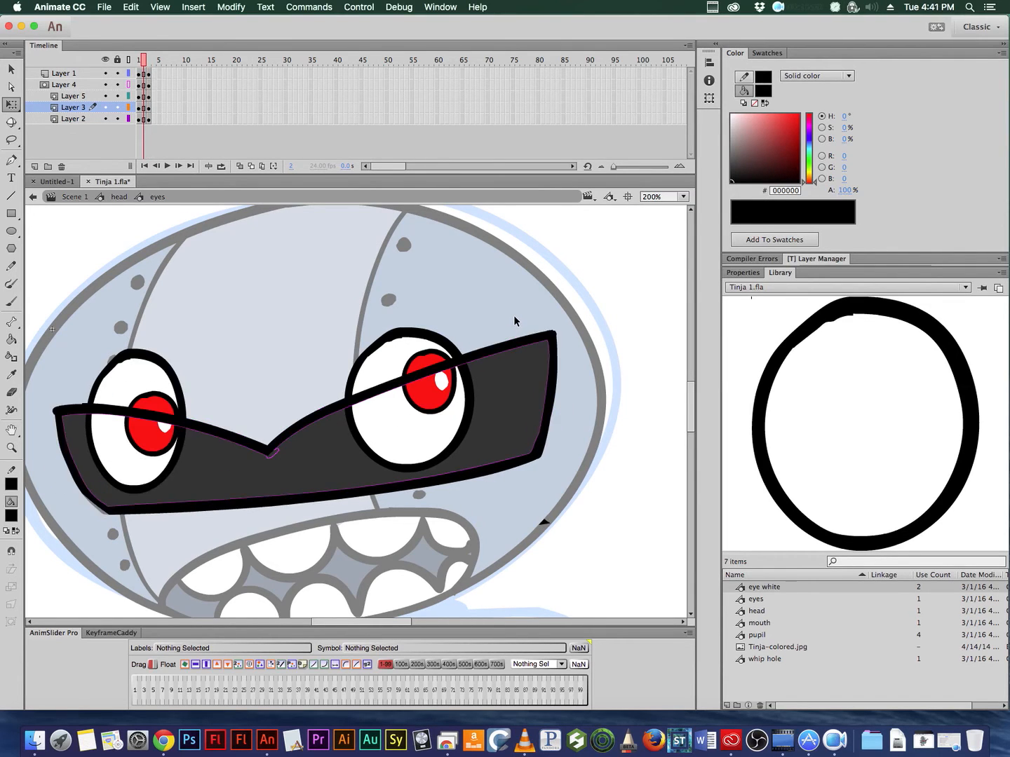
{"action": "key", "text": "period"}
{"action": "key", "text": "comma"}
{"action": "key", "text": "period"}
{"action": "key", "text": "comma"}
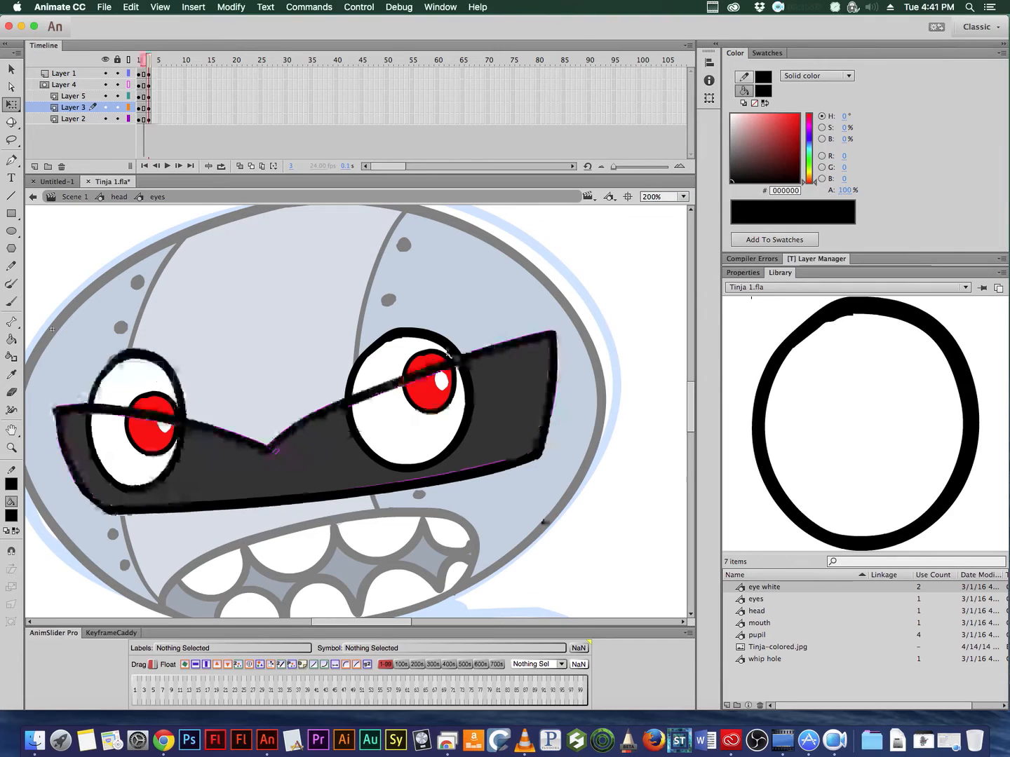
{"action": "key", "text": "period"}
Step: Delete the old eye artwork on frame 3 of Layer 3, clear that keyframe, and compare the adjacent frames
{"action": "left_click", "coordinate": [186, 405]}
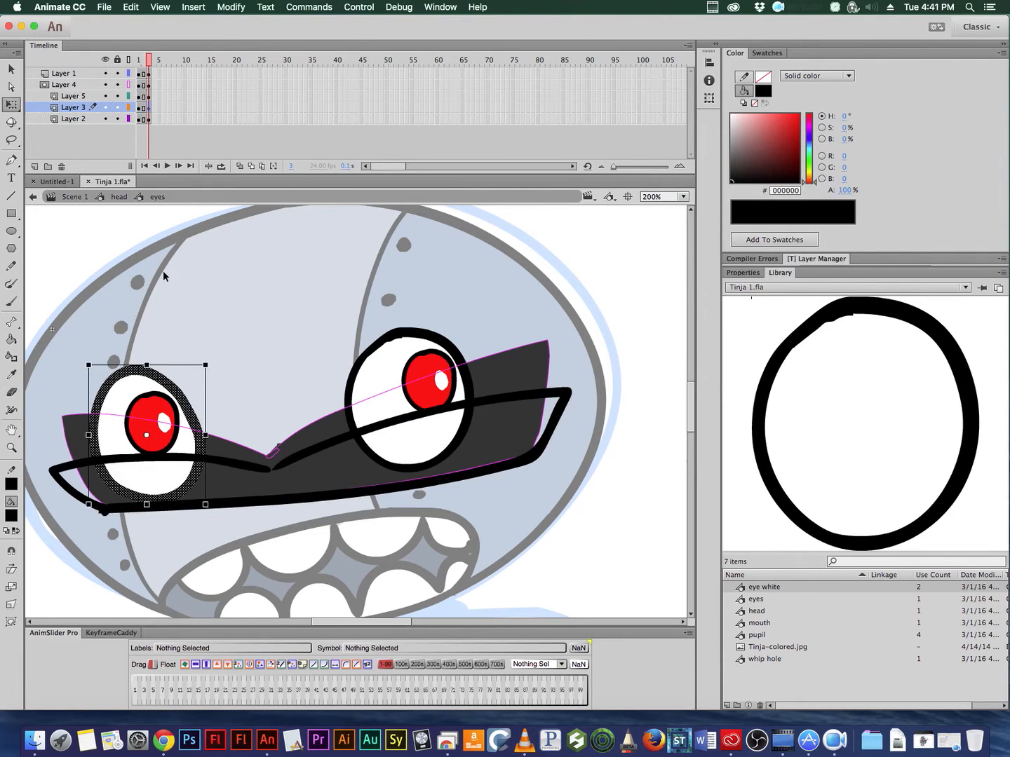
{"action": "left_click", "coordinate": [148, 111]}
{"action": "key", "text": "Delete"}
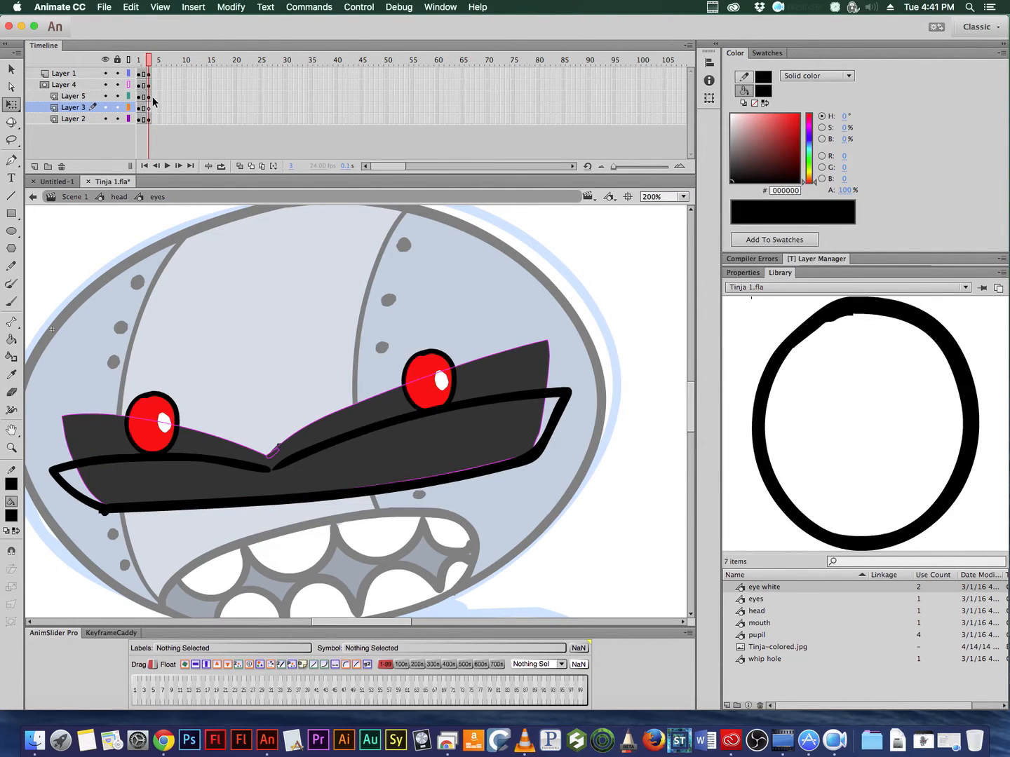
{"action": "right_click", "coordinate": [145, 106]}
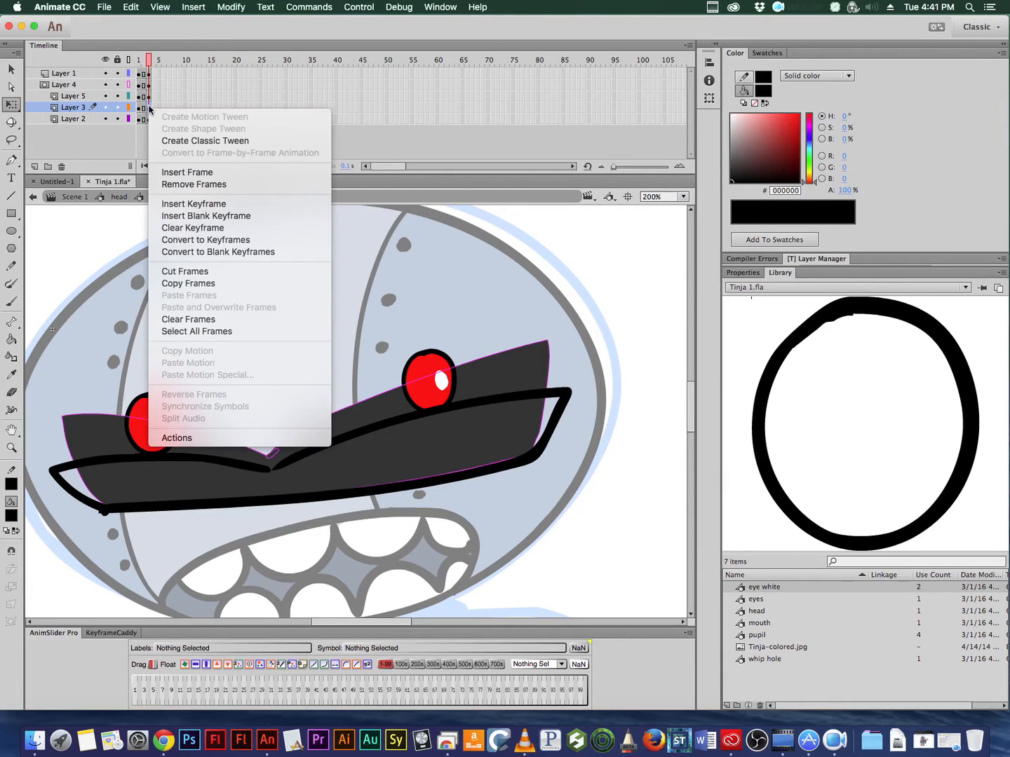
{"action": "left_click", "coordinate": [241, 229]}
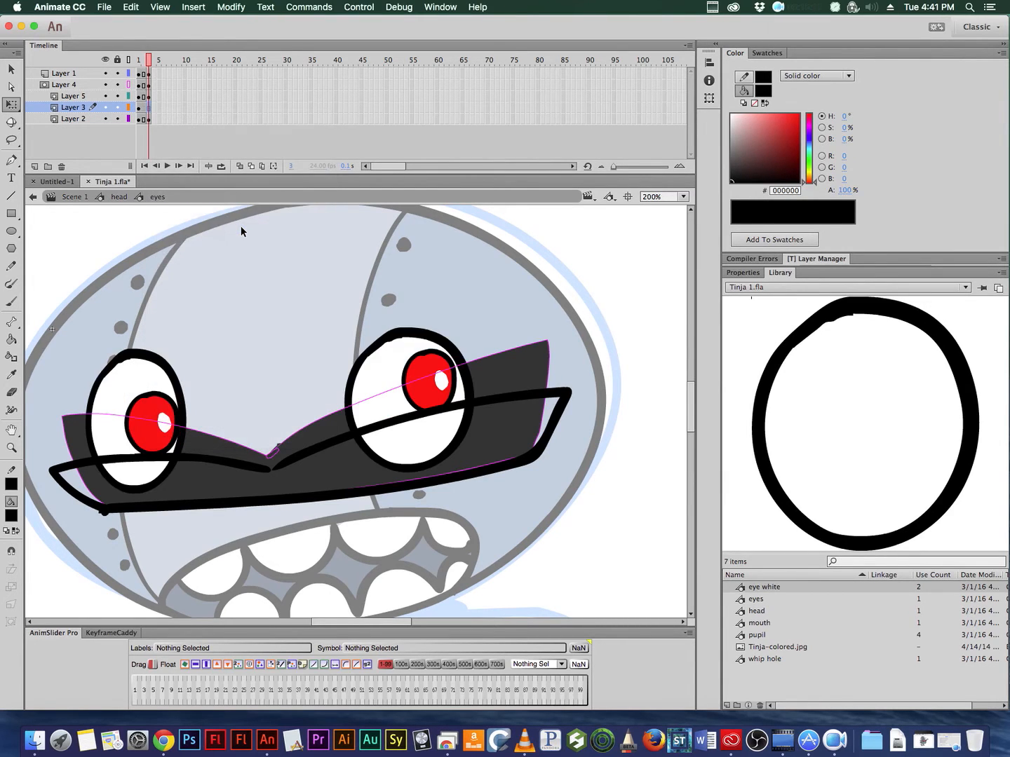
{"action": "key", "text": "comma"}
{"action": "key", "text": "period"}
{"action": "key", "text": "comma"}
{"action": "key", "text": "period"}
{"action": "key", "text": "comma"}
{"action": "key", "text": "period"}
Step: Delete the old mask shape from Layer 4 and the dark mask fill from Layer 2 on frame 3, and compare with frame 1
{"action": "left_click", "coordinate": [149, 87]}
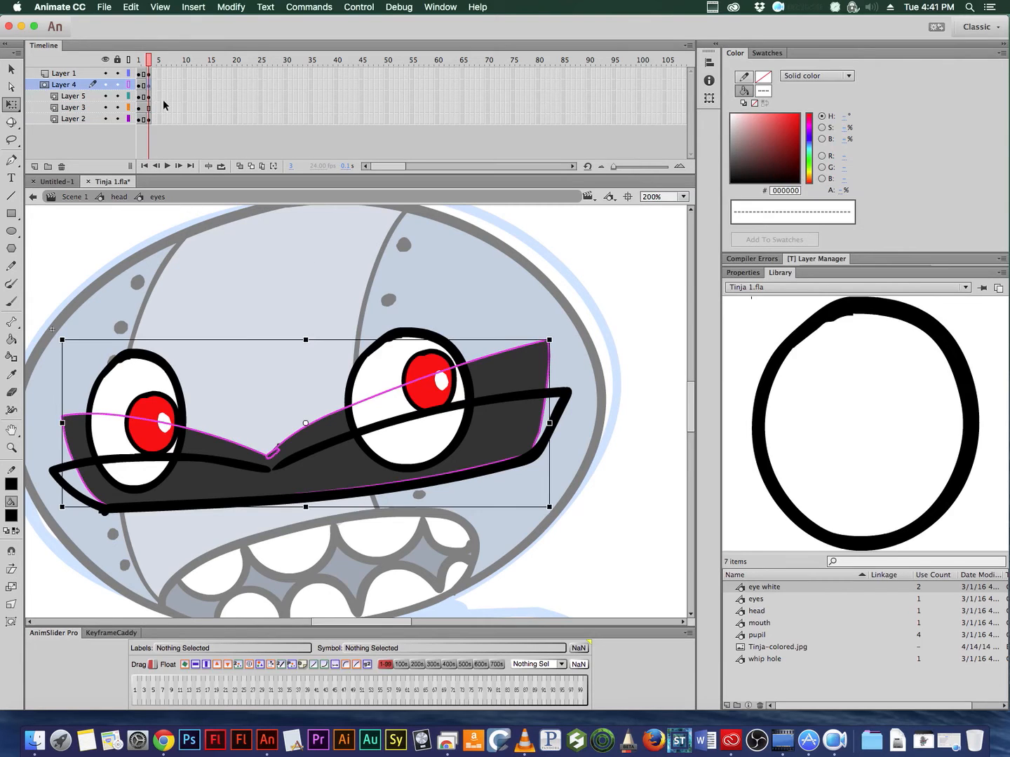
{"action": "left_click", "coordinate": [505, 309]}
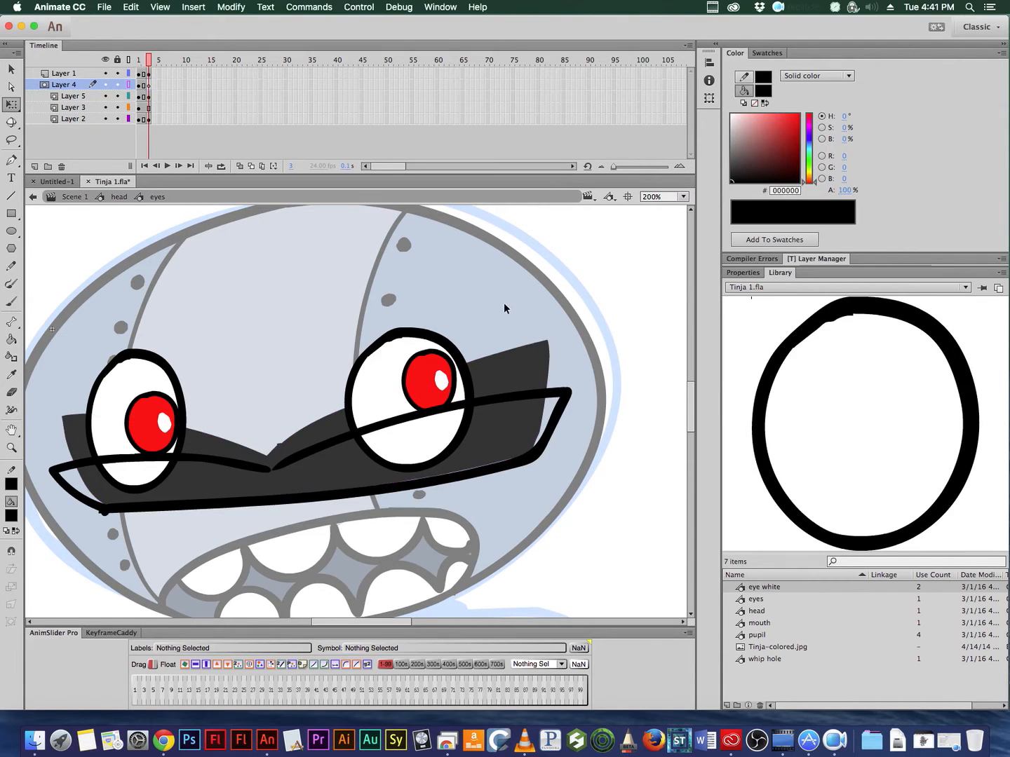
{"action": "left_click", "coordinate": [315, 440]}
{"action": "key", "text": "Delete"}
{"action": "left_click", "coordinate": [142, 84]}
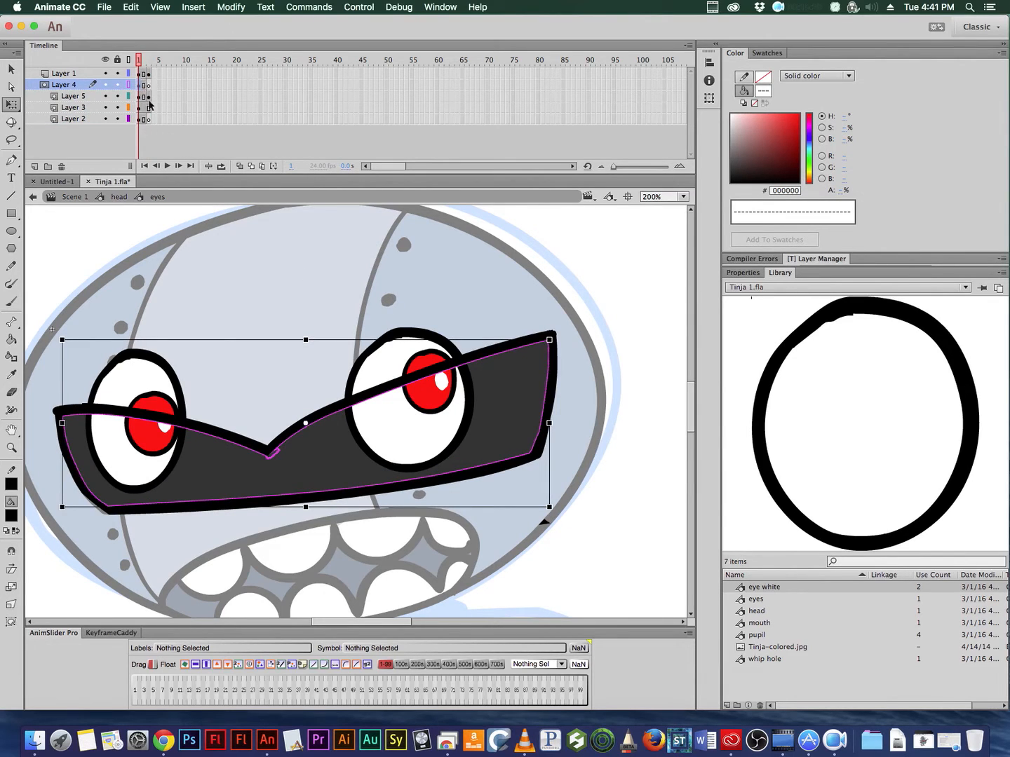
{"action": "key", "text": "period"}
{"action": "key", "text": "period"}
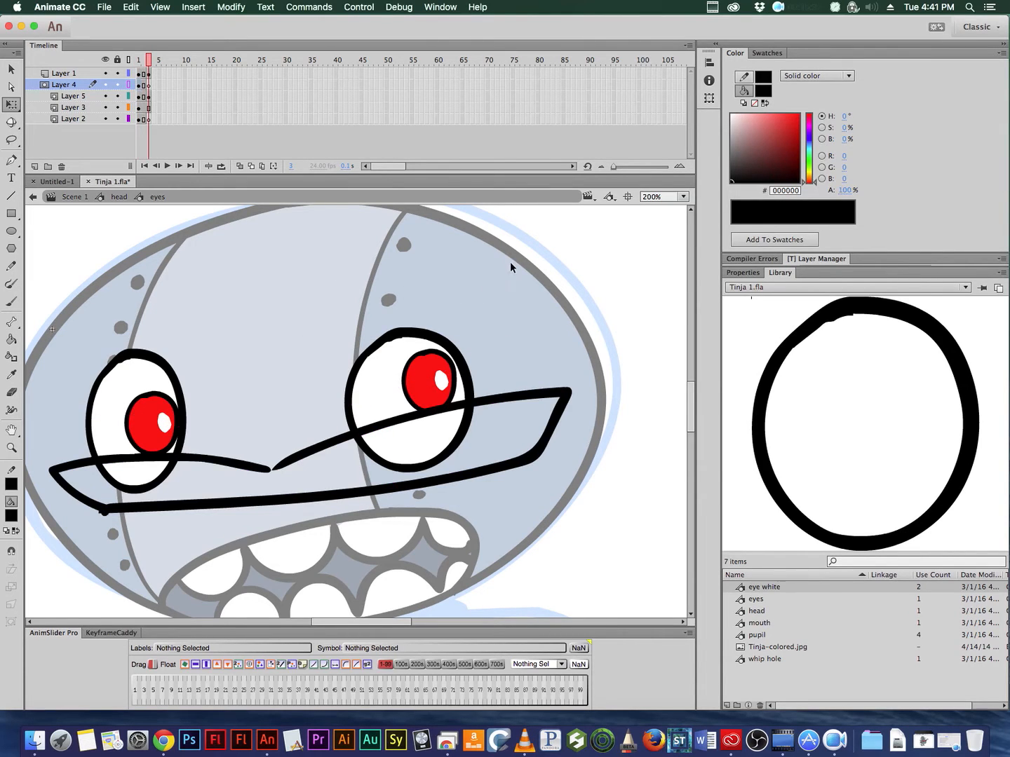
Step: Close the centre gap in the lowered mask outline on frame 3 and fill the outline with red #FF0000
{"action": "left_click", "coordinate": [12, 517]}
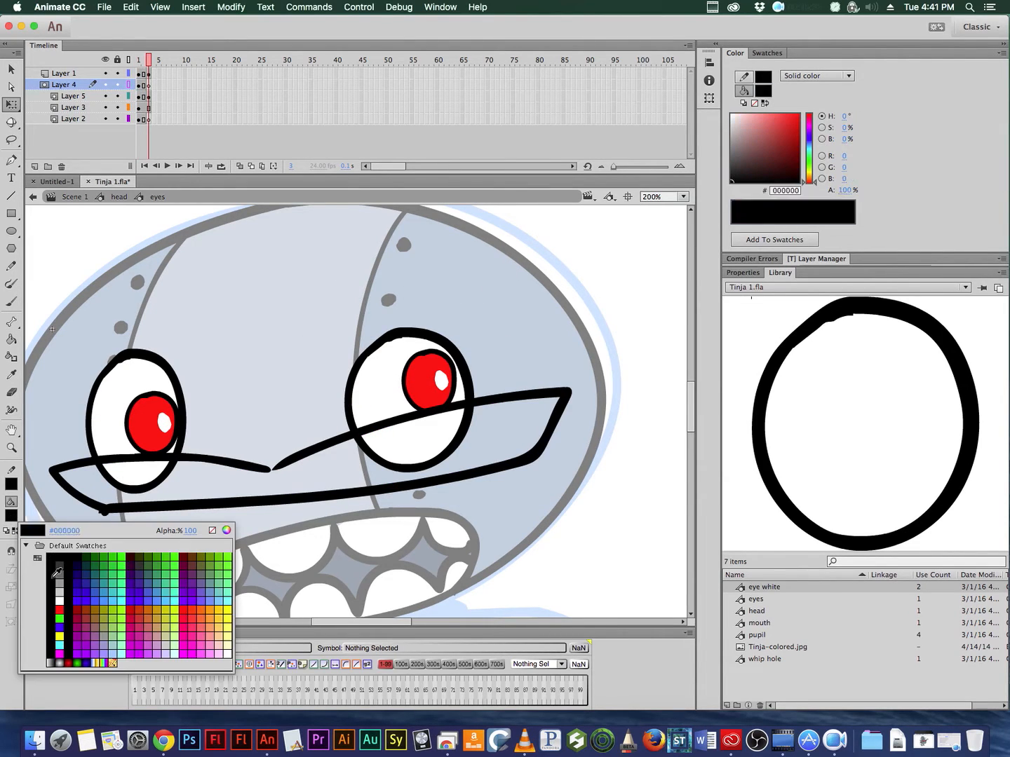
{"action": "left_click", "coordinate": [52, 602]}
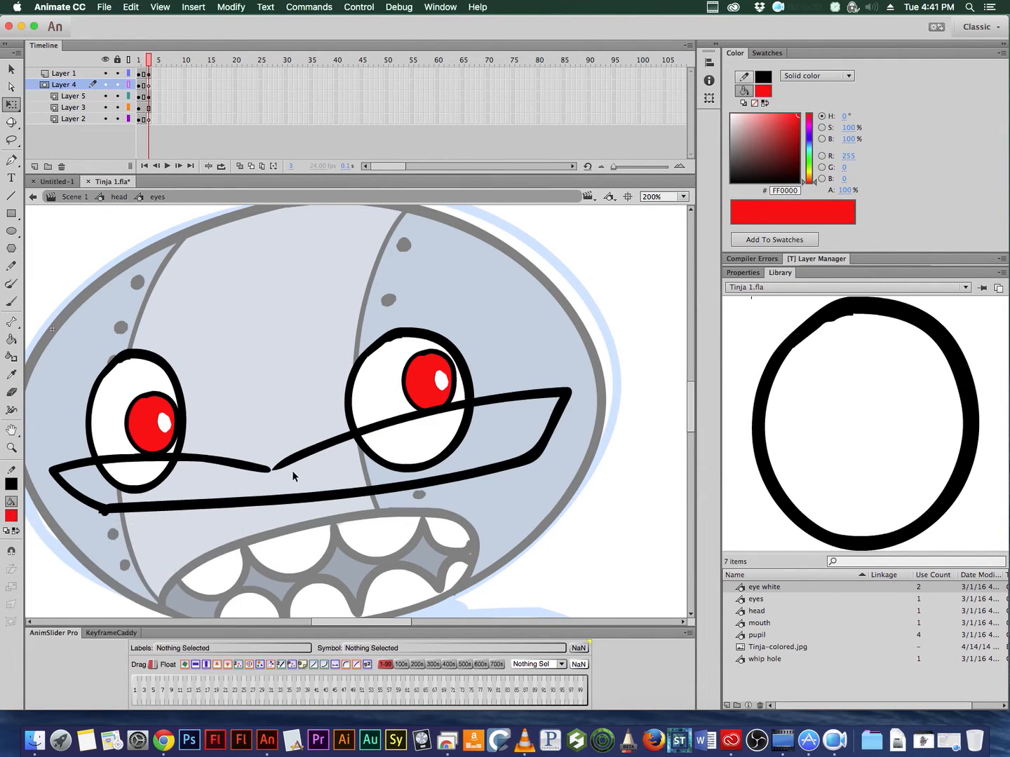
{"action": "left_click", "coordinate": [11, 339]}
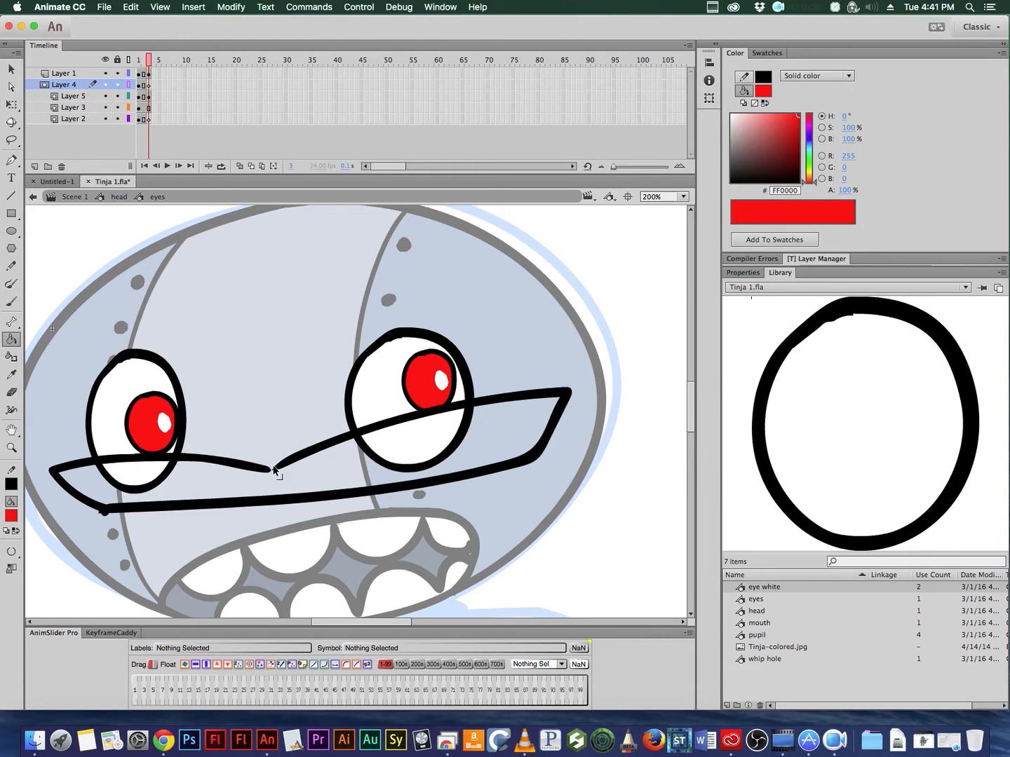
{"action": "left_click_drag", "start_coordinate": [276, 471], "coordinate": [270, 471]}
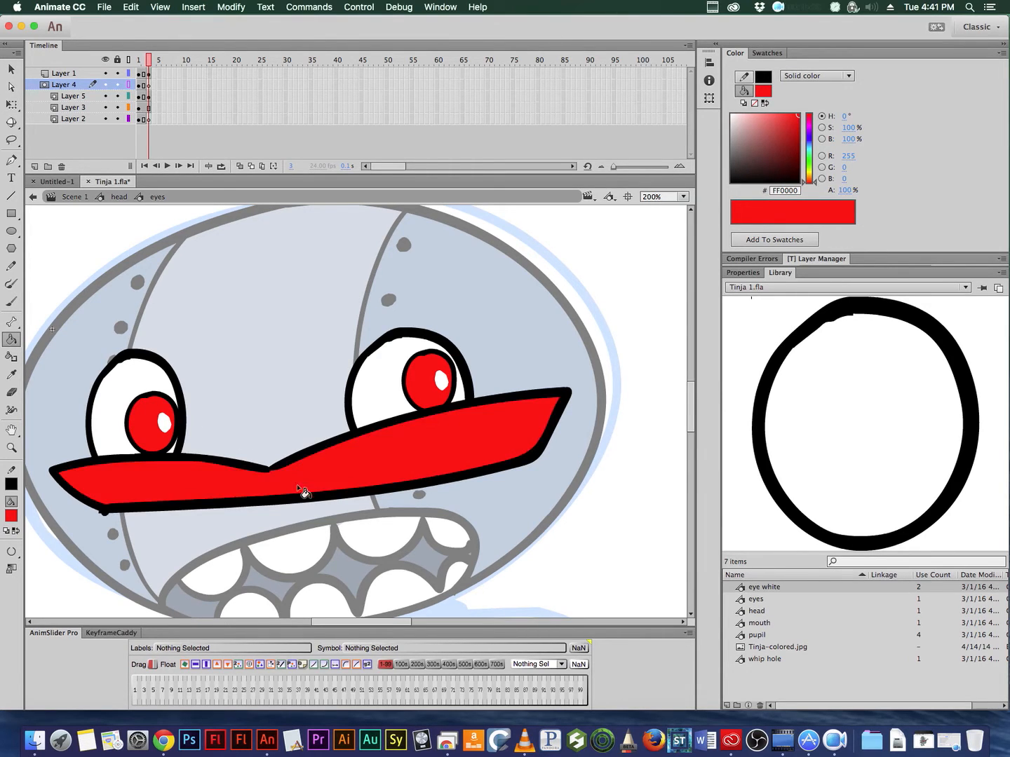
{"action": "left_click", "coordinate": [303, 490]}
Step: Cut the red fill from Layer 1 and paste it in place on frame 3 of Layer 4 as the mask shape
{"action": "left_click", "coordinate": [480, 443], "text": "ctrl"}
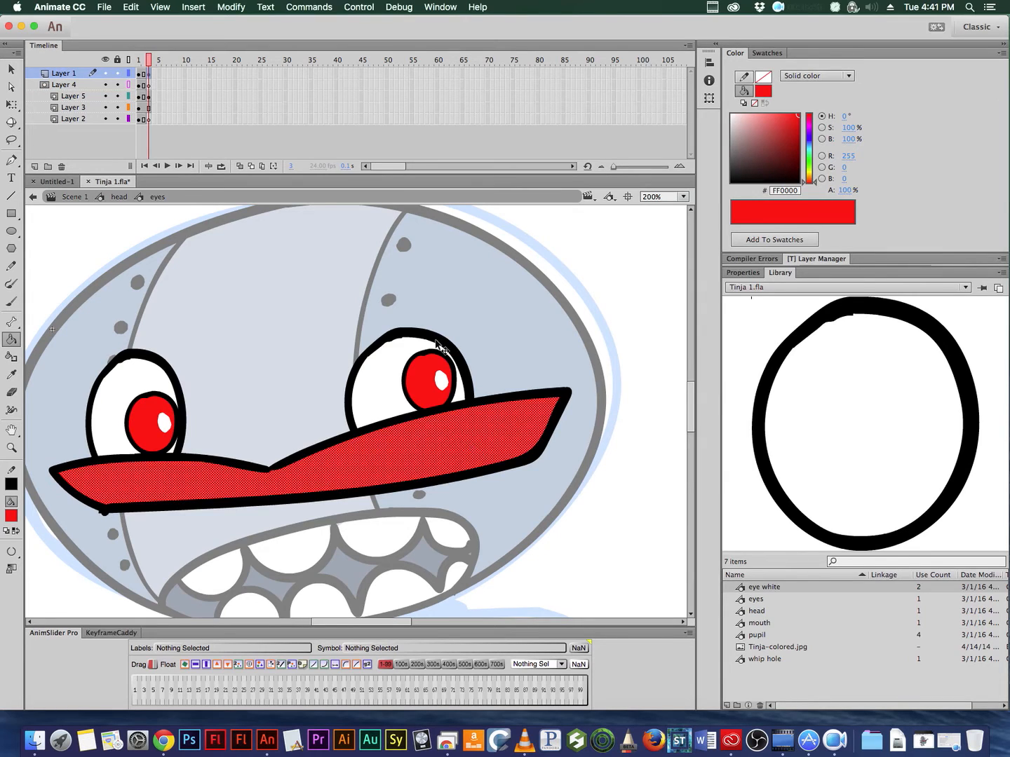
{"action": "key", "text": "Delete"}
{"action": "left_click", "coordinate": [148, 86]}
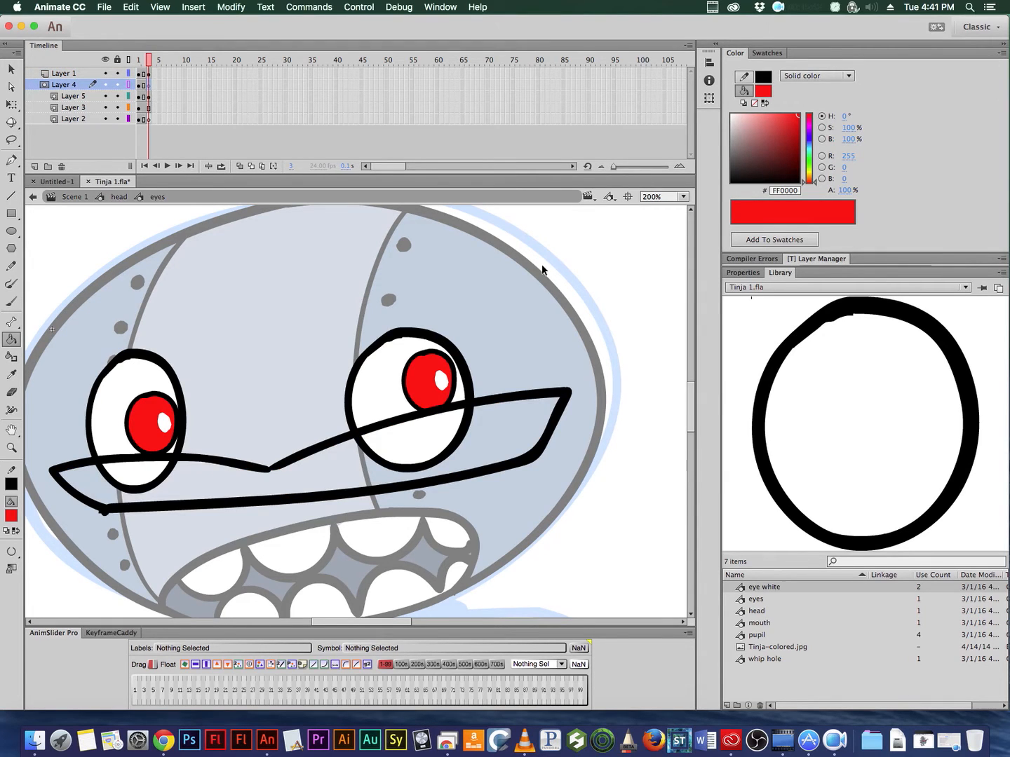
{"action": "key", "text": "super+shift+v"}
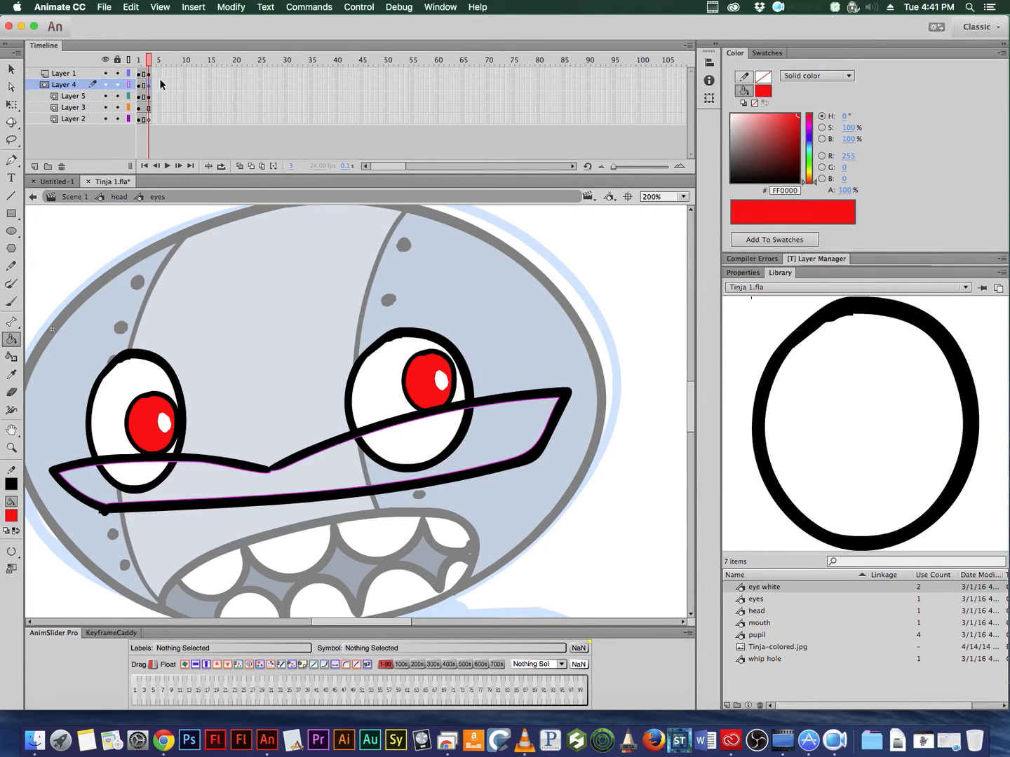
Step: Lock all layers to preview the masking, compare frames 2 and 3, and unlock the layers again
{"action": "left_click_drag", "start_coordinate": [118, 74], "coordinate": [122, 126]}
{"action": "key", "text": "."}
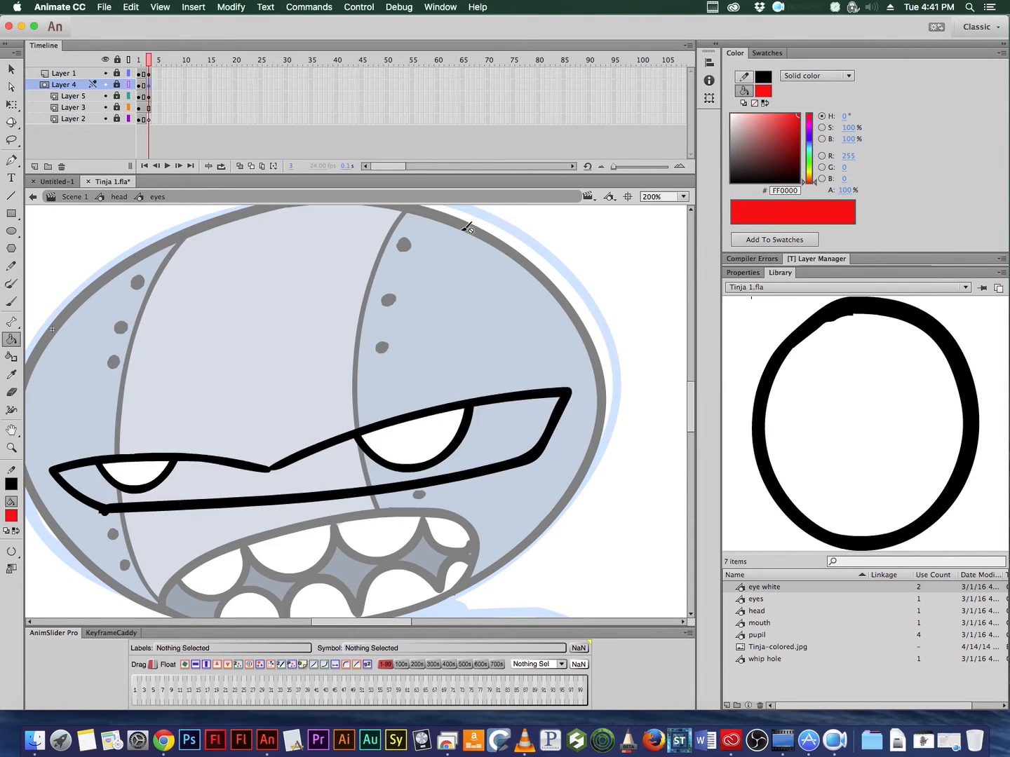
{"action": "key", "text": "."}
{"action": "key", "text": "."}
{"action": "key", "text": "comma"}
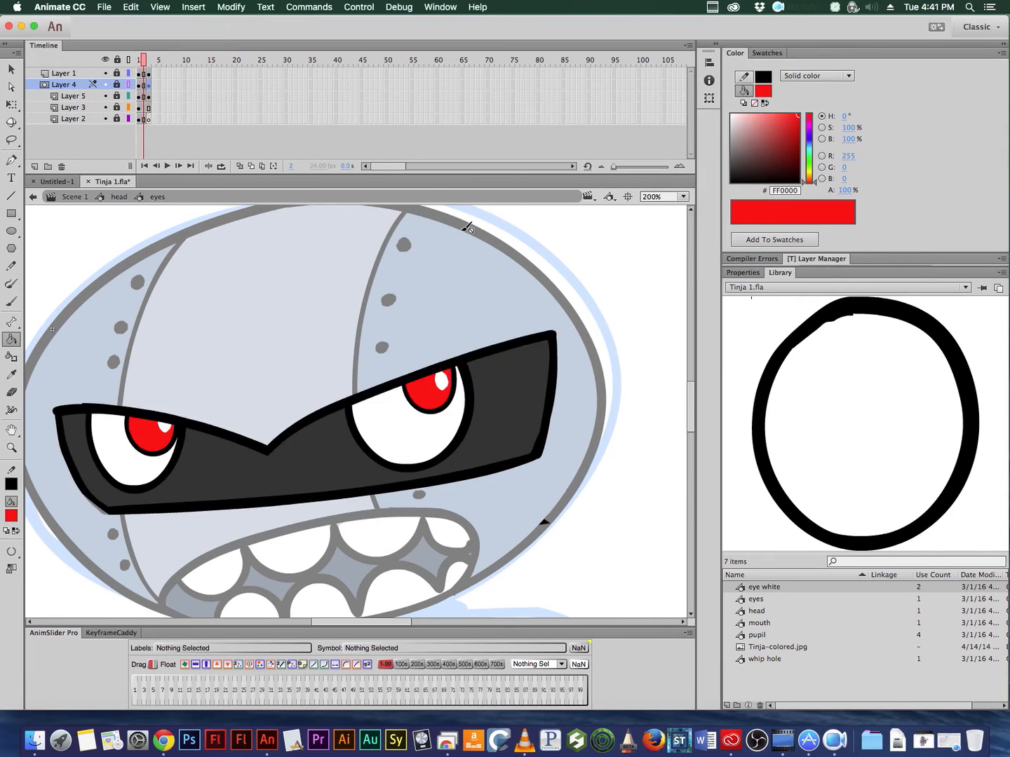
{"action": "key", "text": "period"}
{"action": "key", "text": "comma"}
{"action": "left_click_drag", "start_coordinate": [117, 73], "coordinate": [119, 121]}
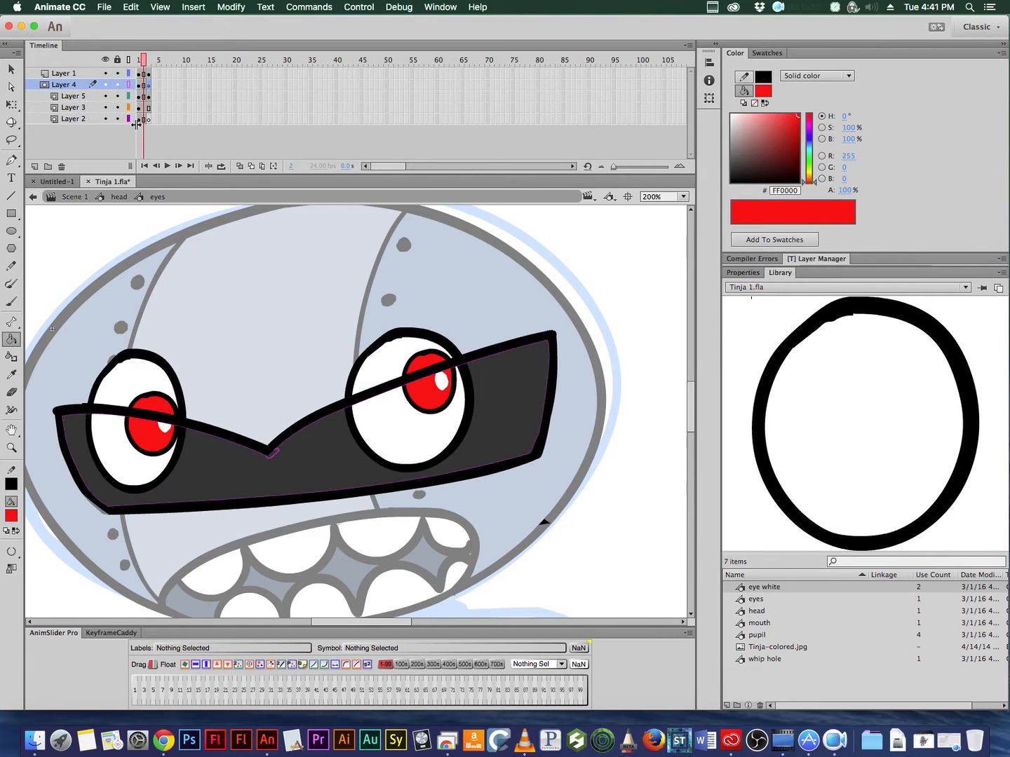
Step: Sample the raised mask's dark grey #333333 and fill the lowered mask outline on frame 3 with it
{"action": "left_click", "coordinate": [12, 516]}
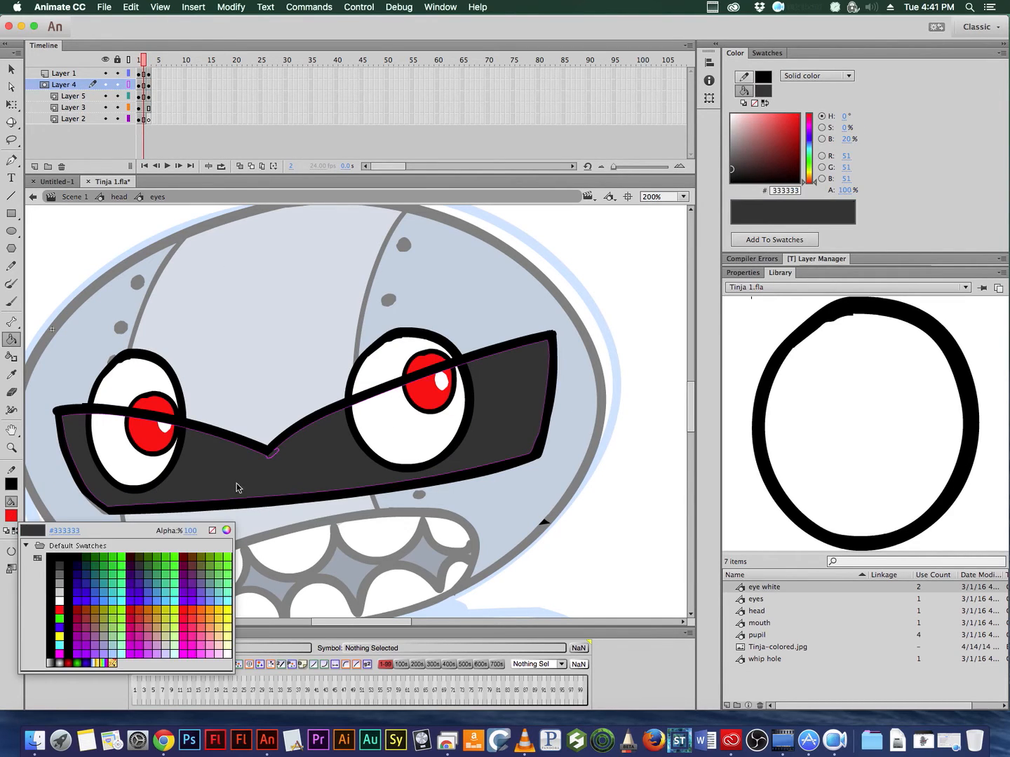
{"action": "left_click", "coordinate": [238, 485]}
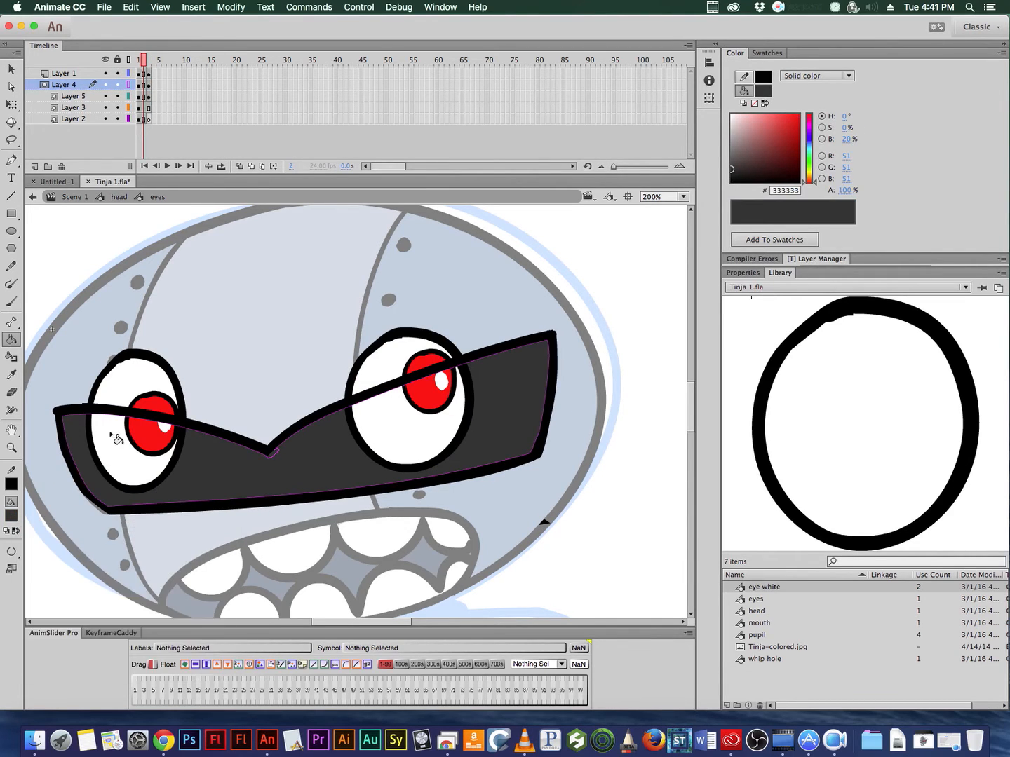
{"action": "left_click", "coordinate": [148, 119]}
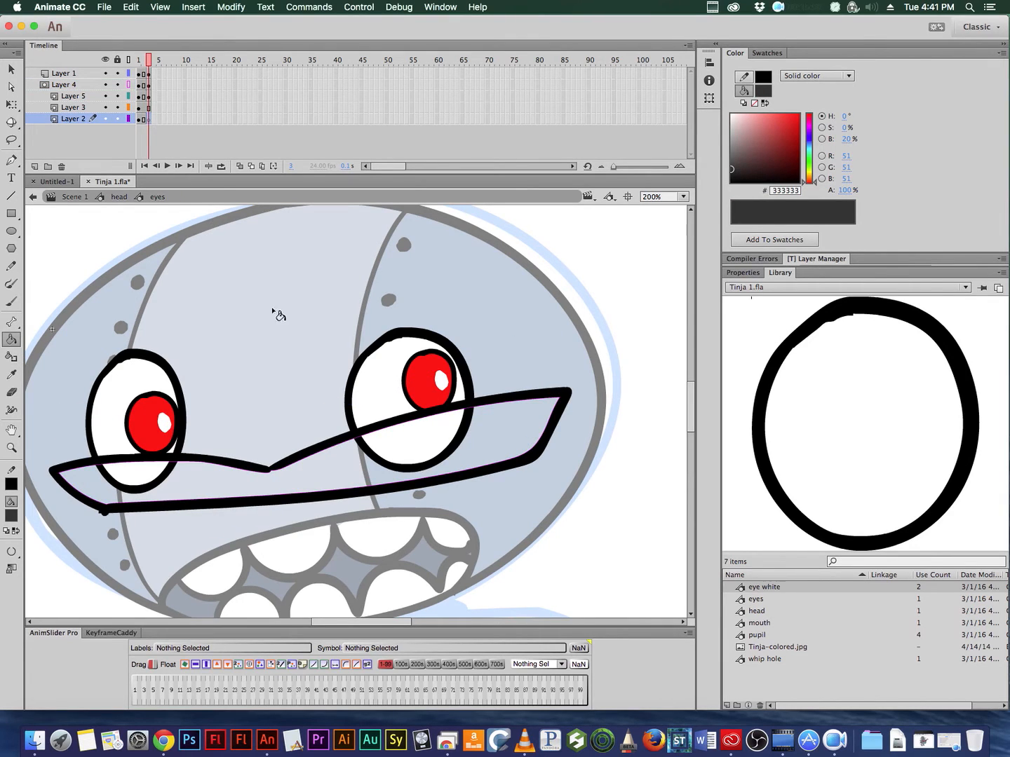
{"action": "left_click", "coordinate": [332, 475]}
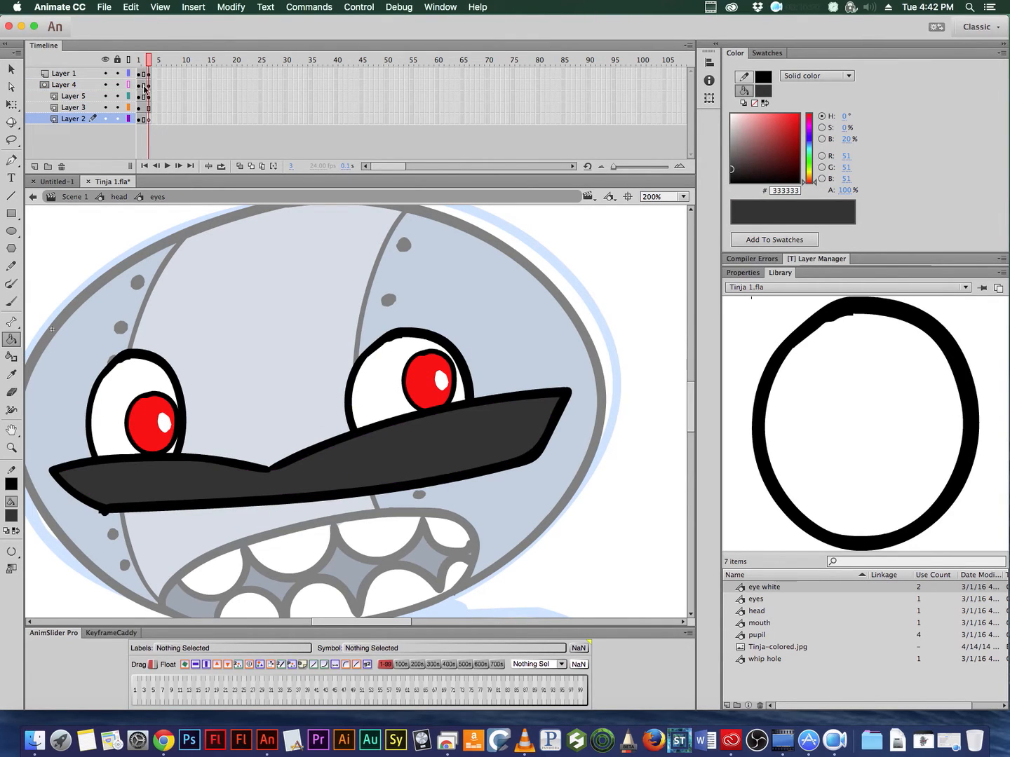
Step: Remove frame 2 from all layers and flip between the two remaining frames to compare the mask poses
{"action": "left_click", "coordinate": [144, 107]}
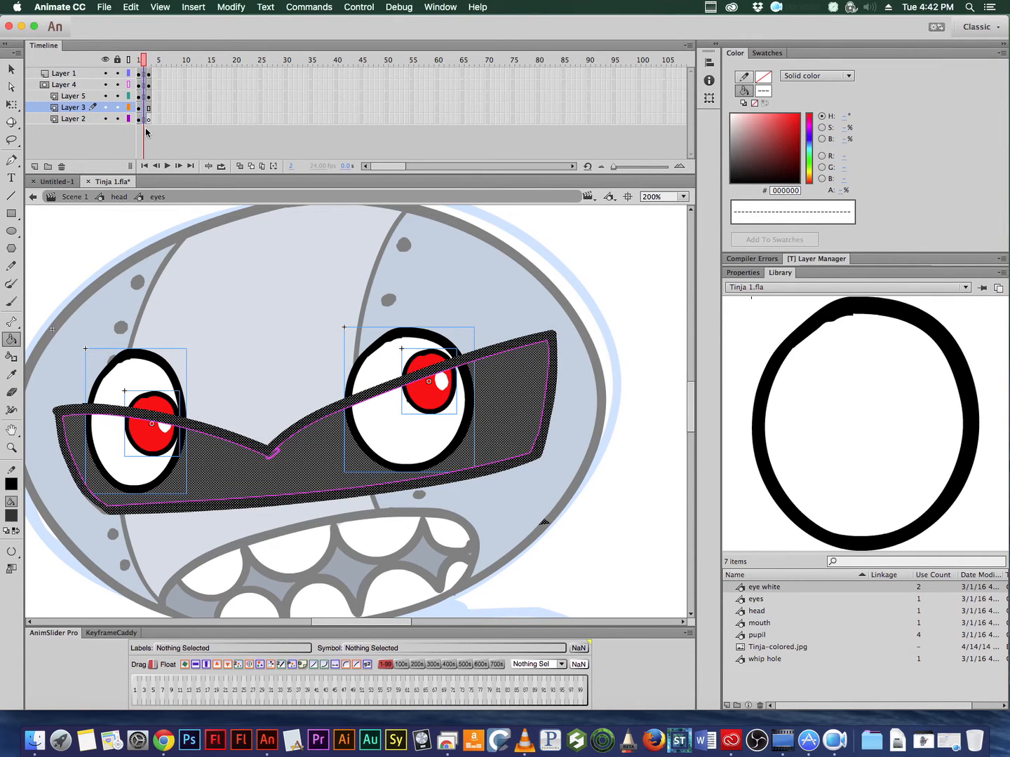
{"action": "key", "text": "shift+F5"}
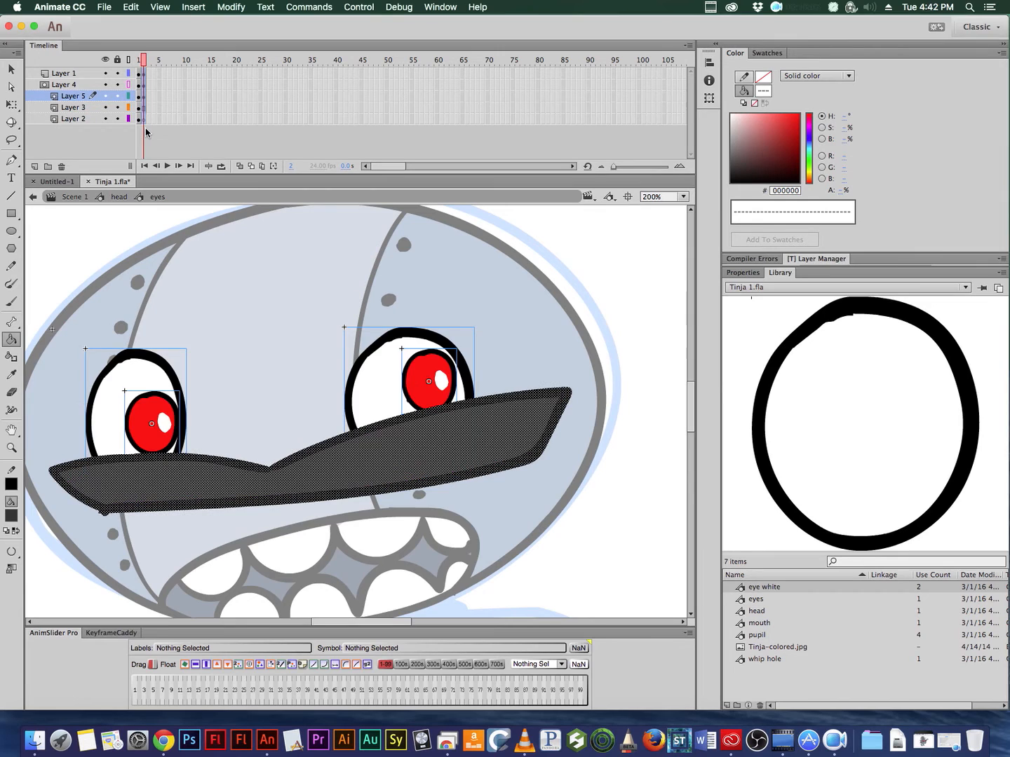
{"action": "key", "text": "comma"}
{"action": "key", "text": "period"}
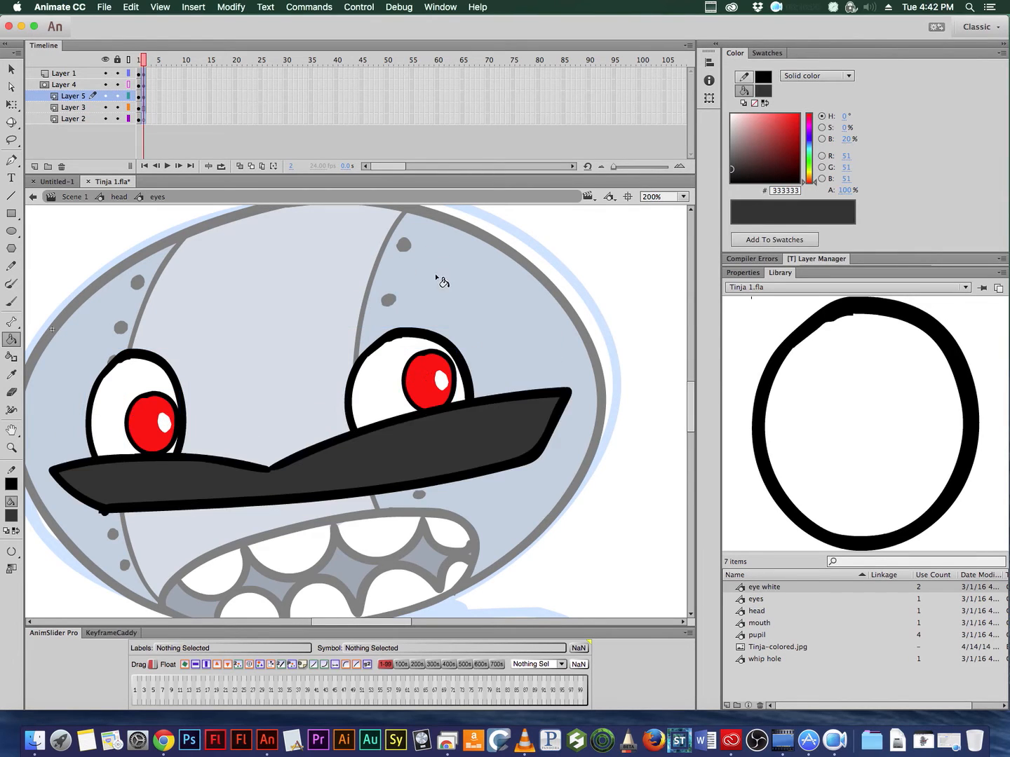
{"action": "key", "text": "comma"}
{"action": "key", "text": "period"}
Step: Turn on Onion Skin and compare the raised and lowered mask poses on frames 1 and 2
{"action": "left_click", "coordinate": [240, 167]}
{"action": "key", "text": "comma"}
{"action": "key", "text": "period"}
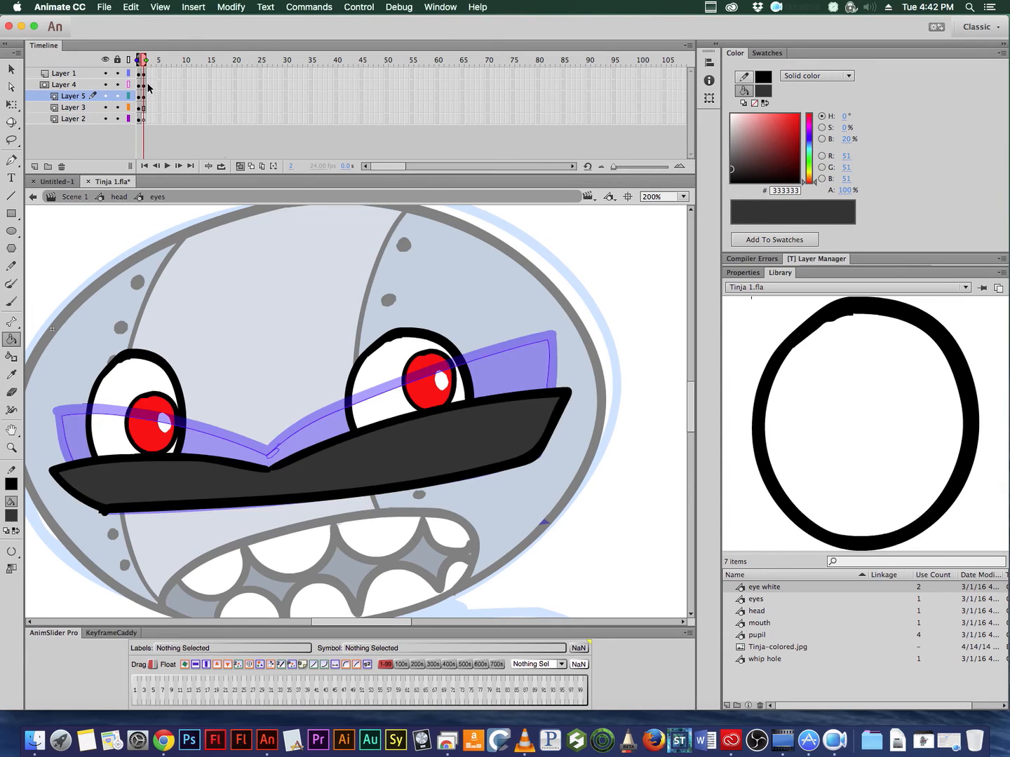
{"action": "left_click_drag", "start_coordinate": [149, 78], "coordinate": [149, 120]}
{"action": "left_click", "coordinate": [149, 122]}
{"action": "left_click", "coordinate": [140, 121]}
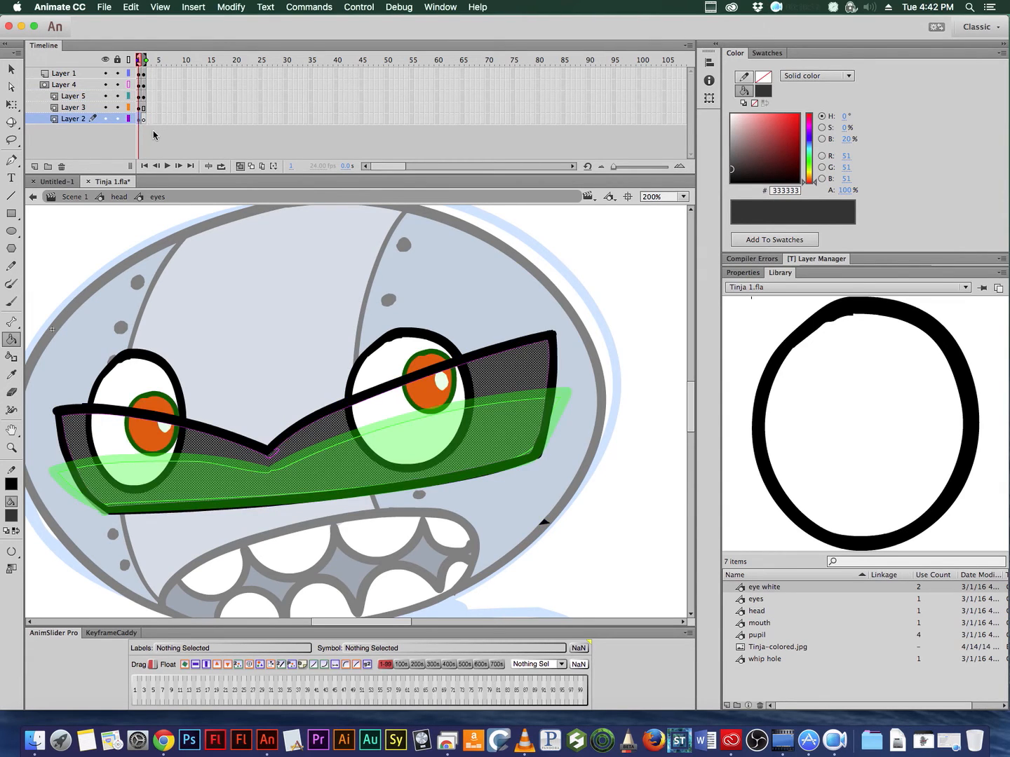
Step: Move the dark mask fill on frame 2 from Layer 1 in place to Layer 2, and remove the stray nub at the outline's lower-left corner
{"action": "left_click", "coordinate": [144, 119]}
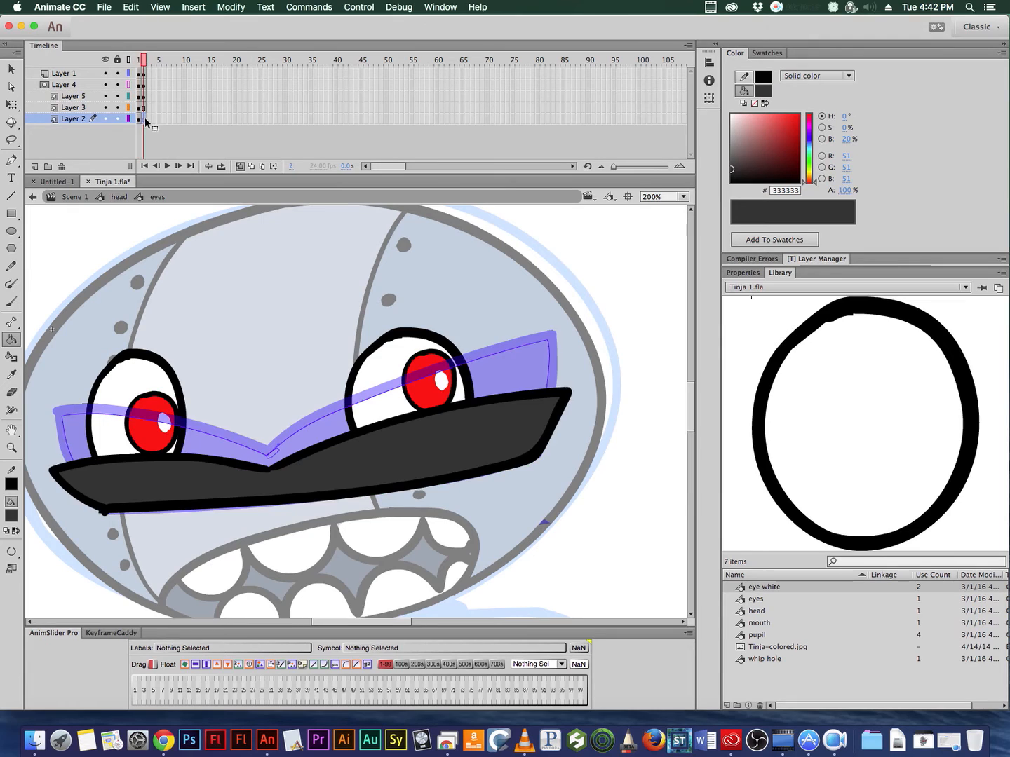
{"action": "left_click", "coordinate": [382, 468]}
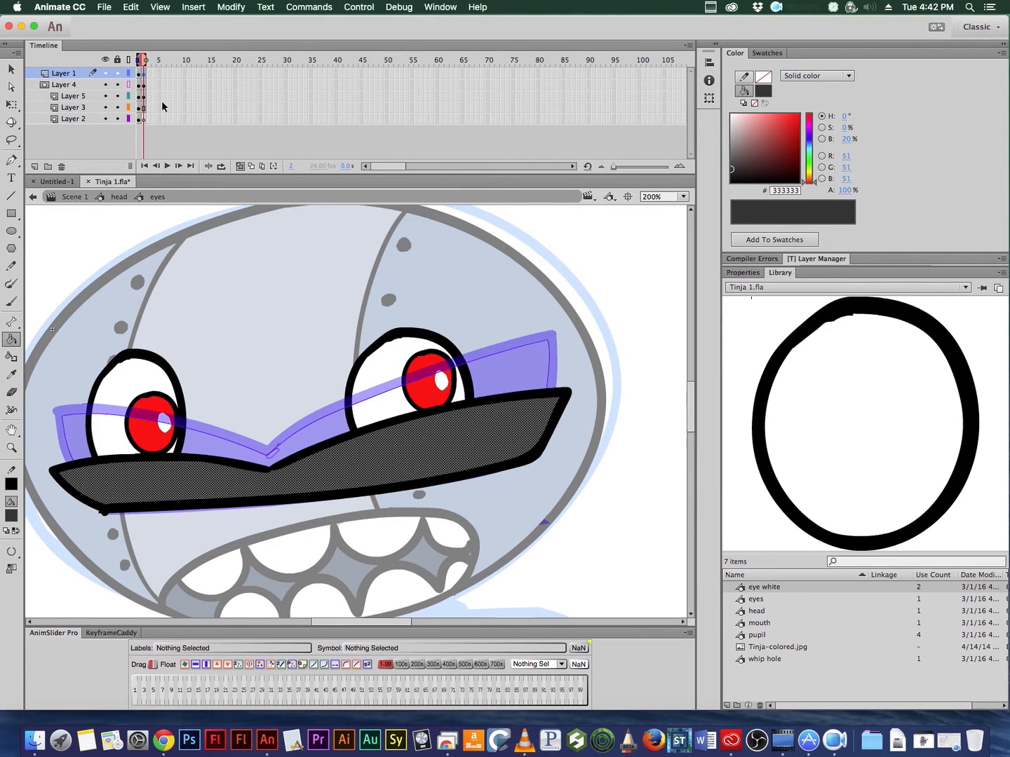
{"action": "key", "text": "Delete"}
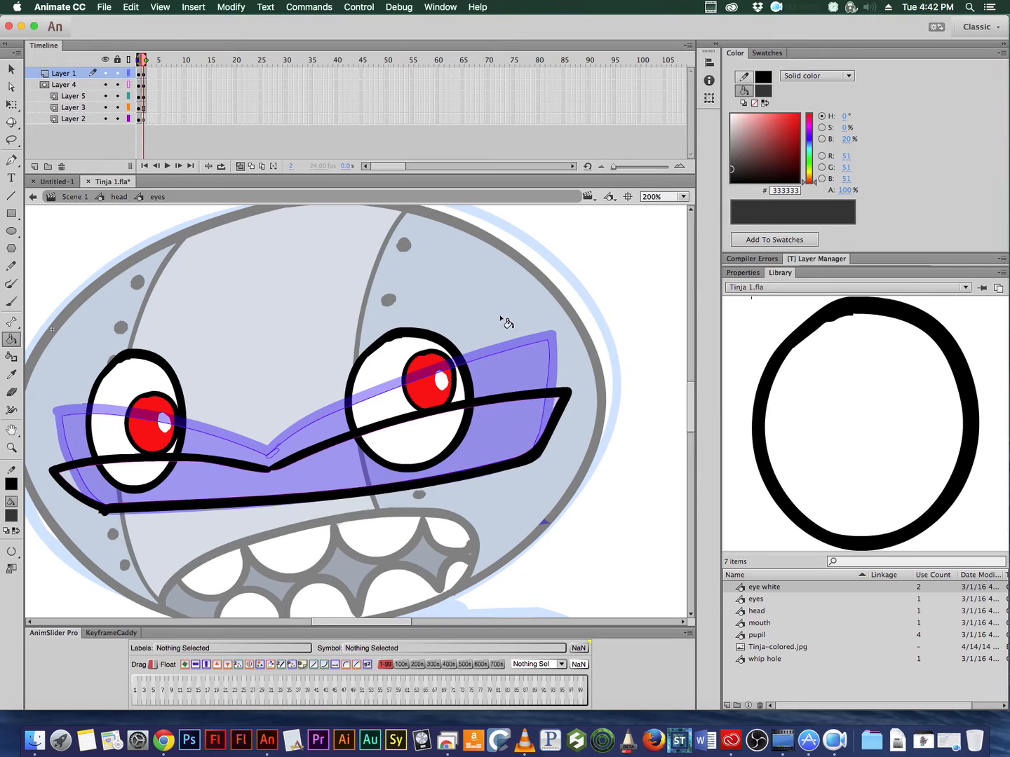
{"action": "left_click", "coordinate": [144, 119]}
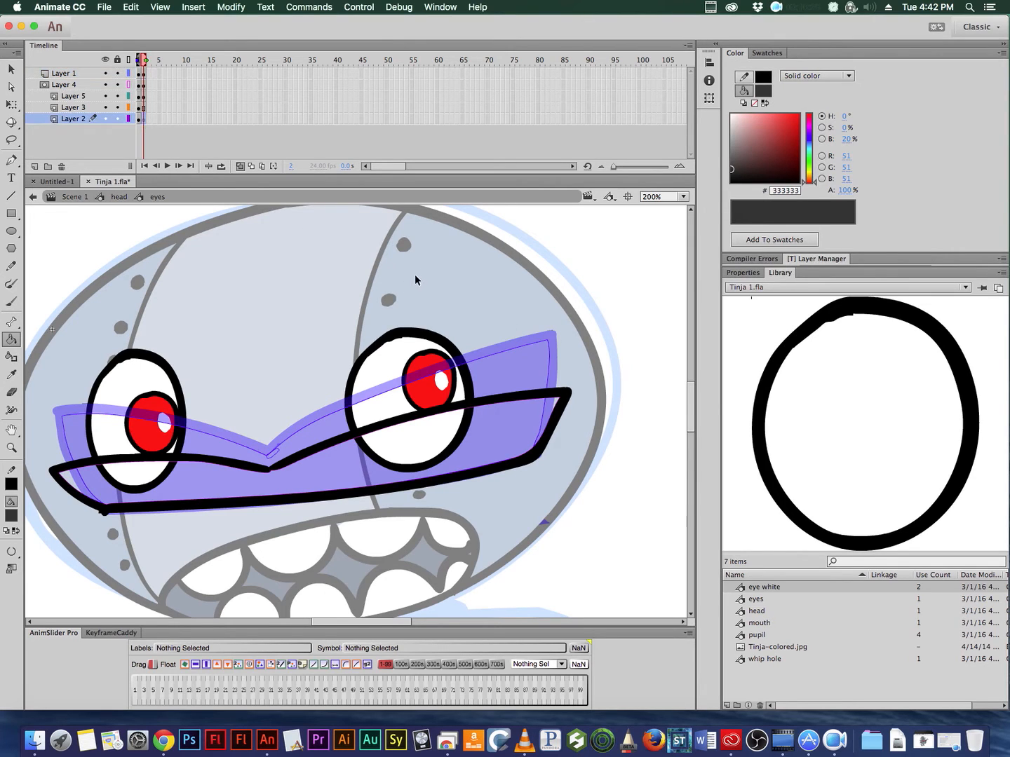
{"action": "key", "text": "super+shift+v"}
{"action": "left_click", "coordinate": [403, 297], "text": "super"}
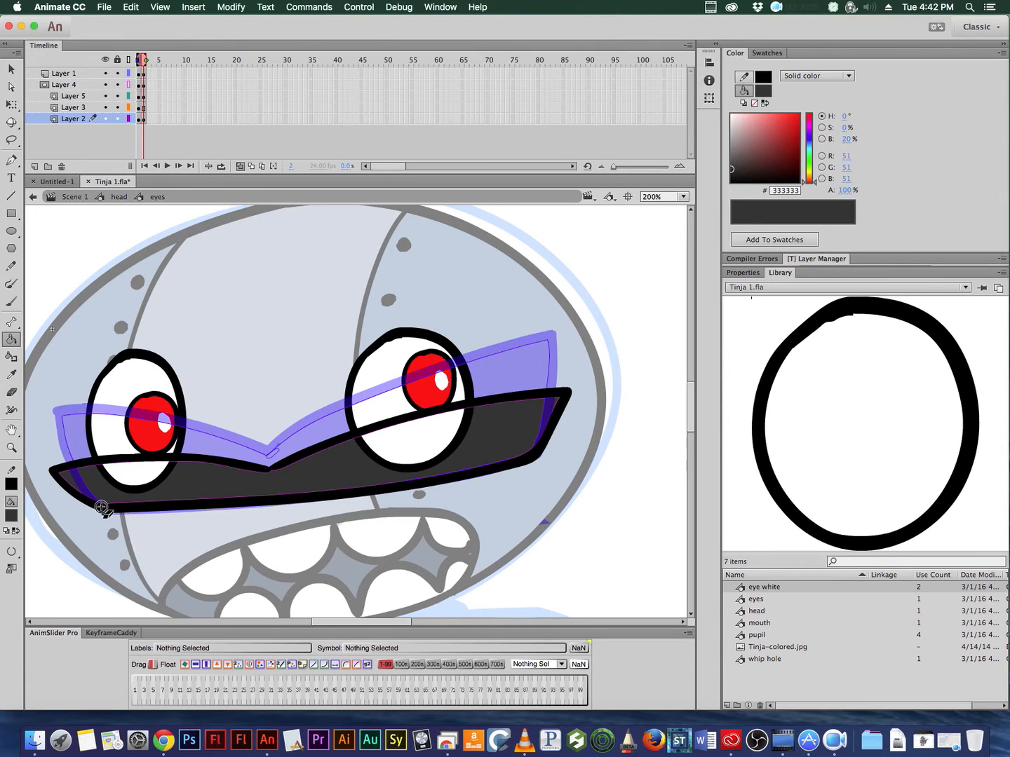
{"action": "left_click", "coordinate": [142, 74]}
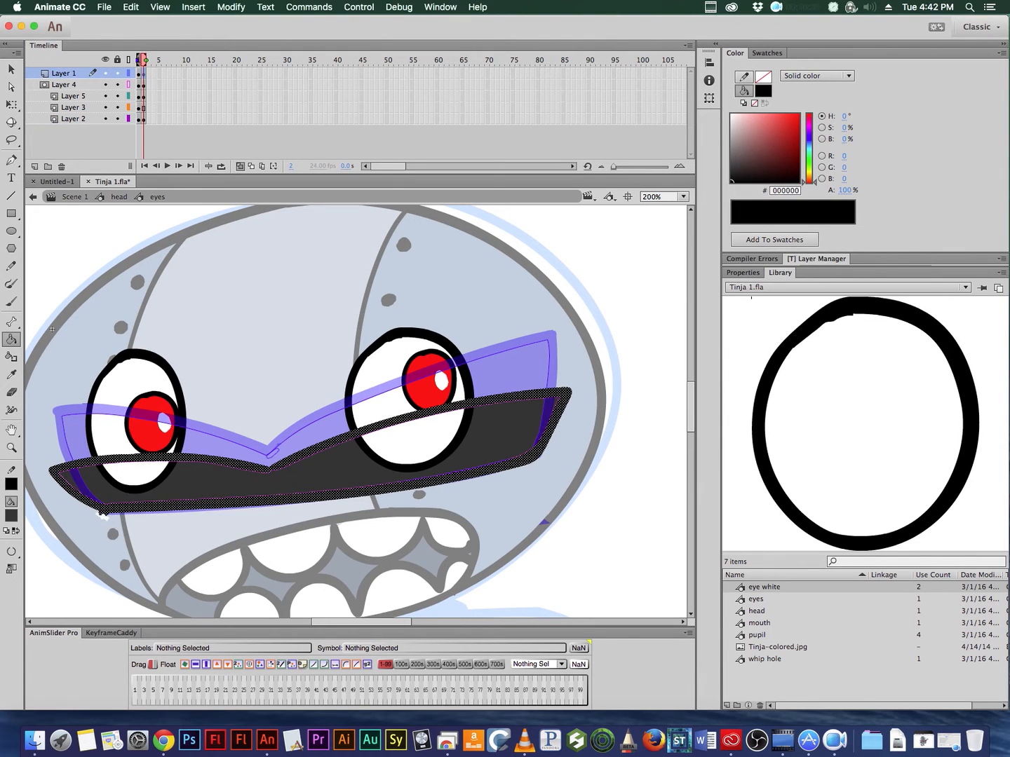
{"action": "left_click", "coordinate": [107, 517]}
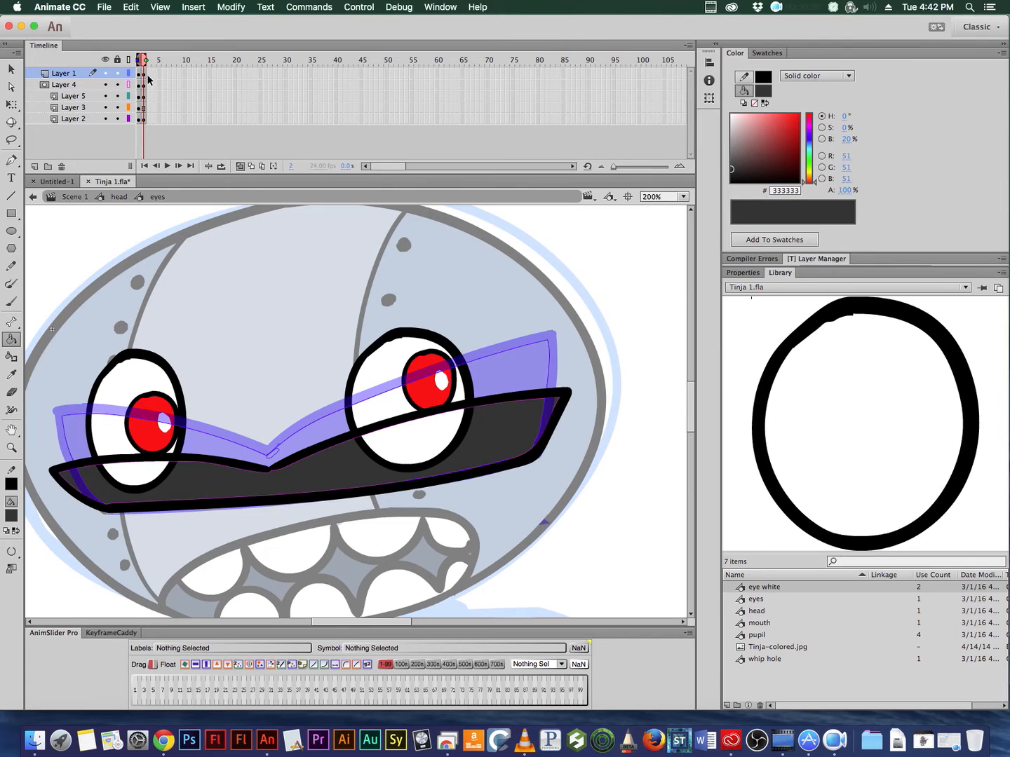
Step: Insert keyframes at frame 3 on all five layers, duplicating the lowered mask pose
{"action": "left_click", "coordinate": [152, 119]}
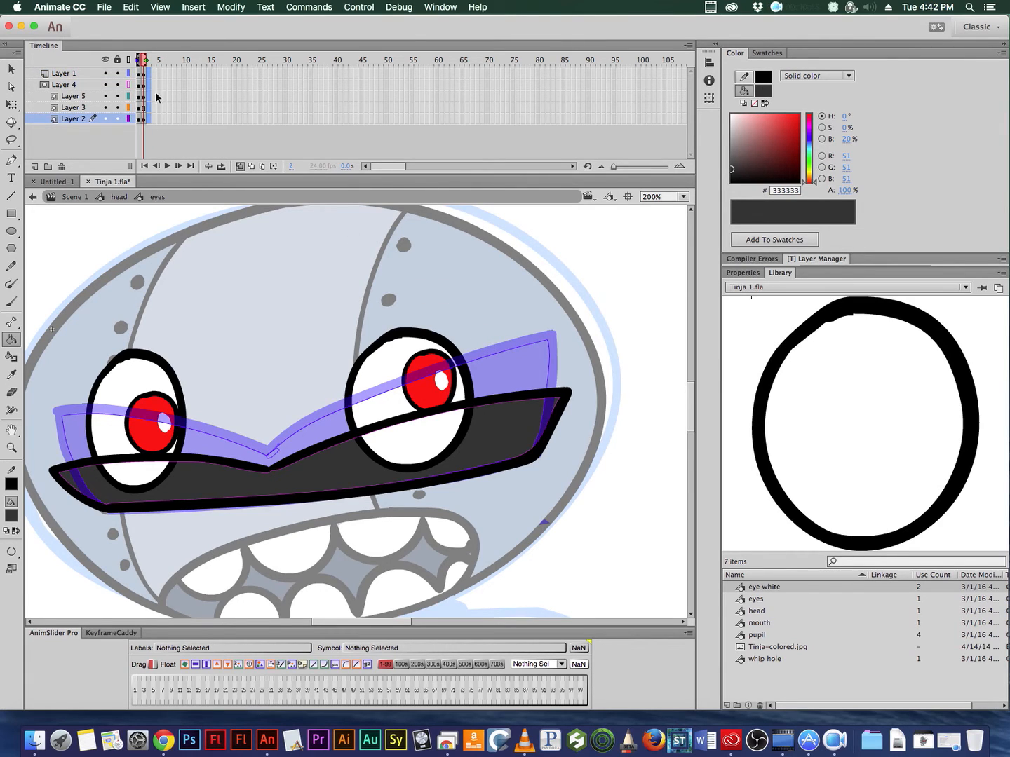
{"action": "key", "text": "super+a"}
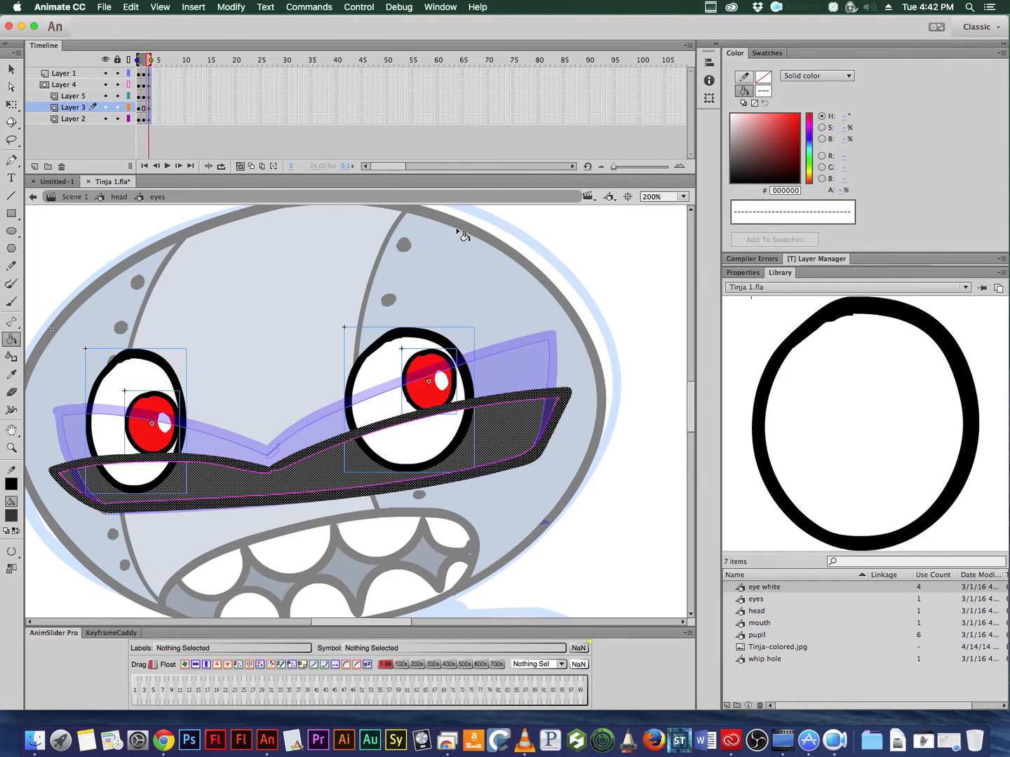
{"action": "key", "text": "F6"}
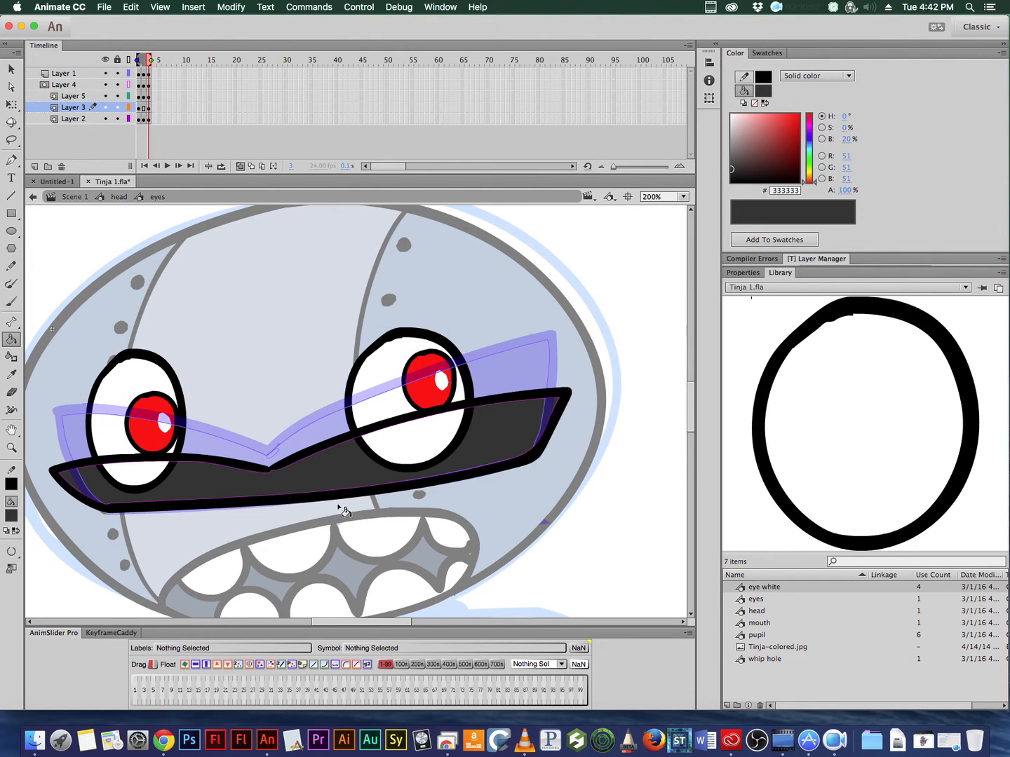
Step: Delete the mask outline from Layer 1 on frame 3
{"action": "left_click", "coordinate": [11, 68]}
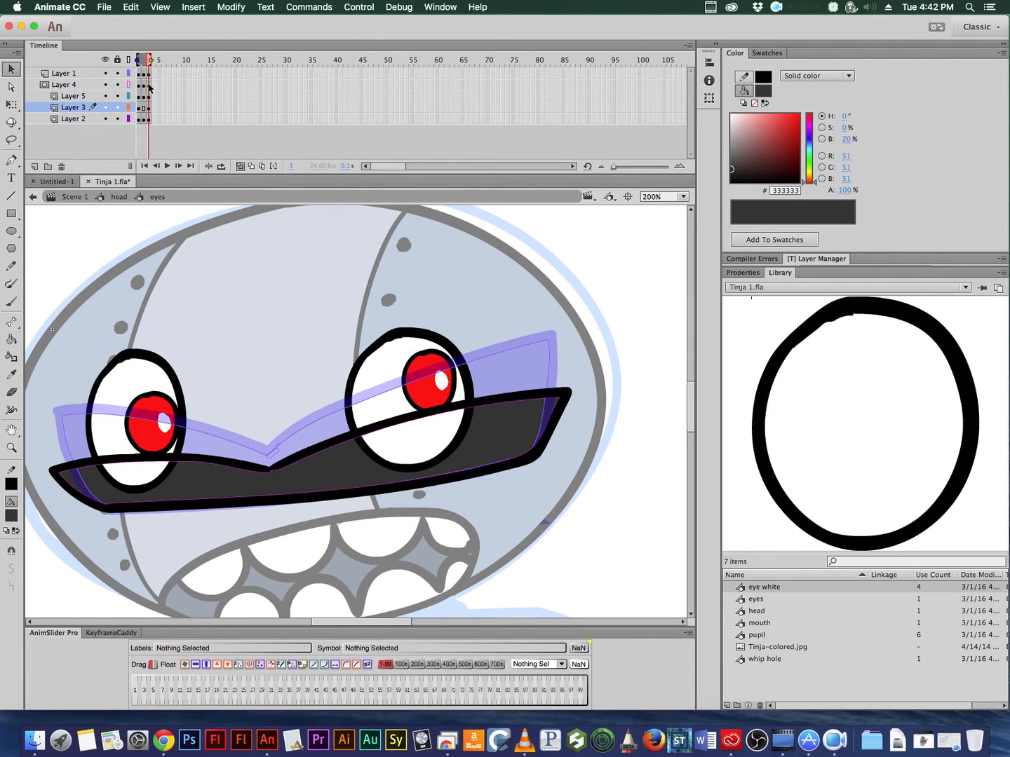
{"action": "left_click", "coordinate": [148, 73]}
{"action": "key", "text": "Delete"}
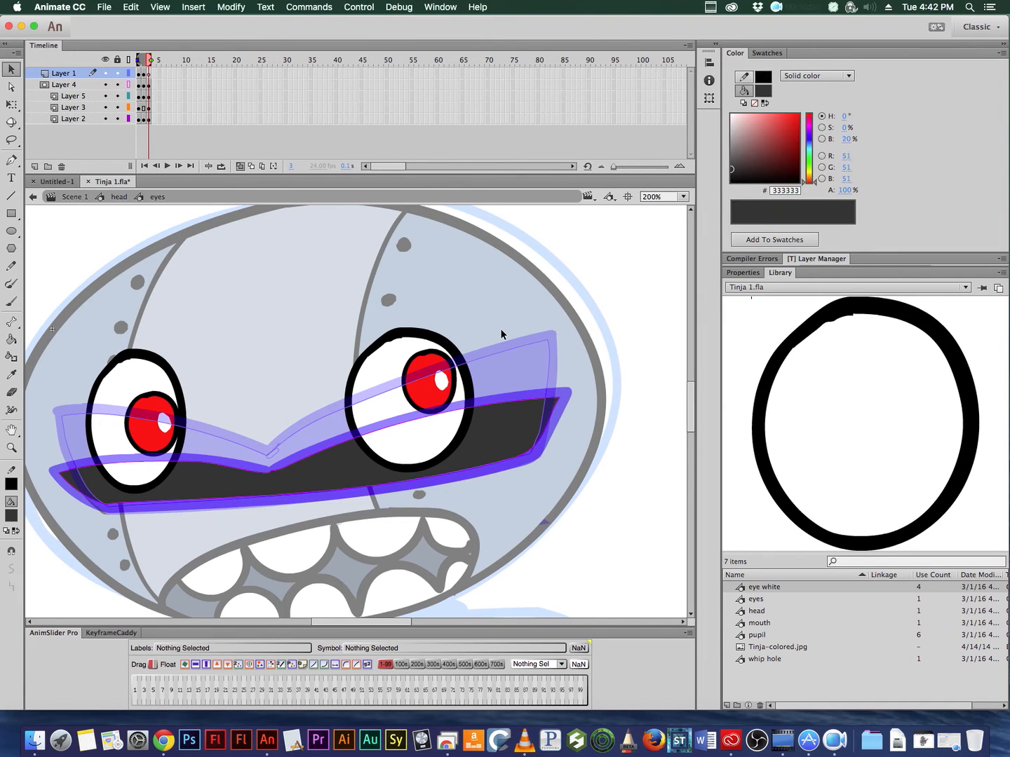
Step: Brush a narrower, nearly closed mask outline in black #000000 on frame 3 of Layer 1, using the onion skin as a guide
{"action": "left_click", "coordinate": [11, 301]}
{"action": "left_click", "coordinate": [11, 516]}
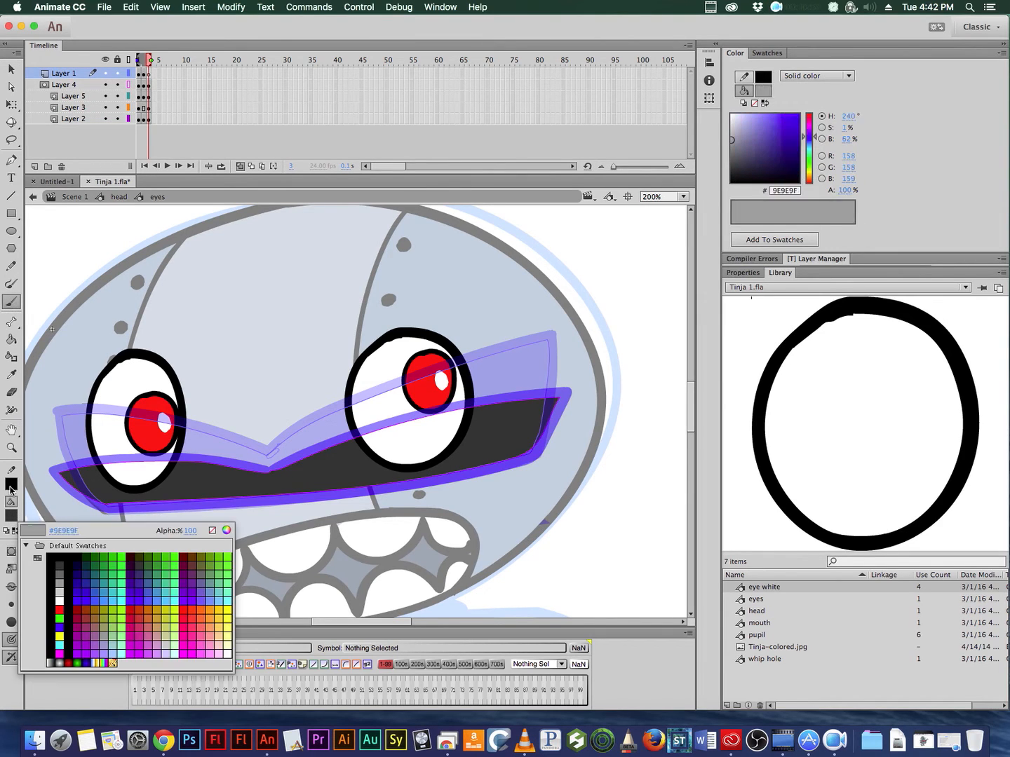
{"action": "left_click", "coordinate": [52, 547]}
{"action": "mouse_move", "coordinate": [557, 424]}
{"action": "left_mouse_down"}
{"action": "mouse_move", "coordinate": [388, 448]}
{"action": "mouse_move", "coordinate": [272, 486]}
{"action": "mouse_move", "coordinate": [148, 483]}
{"action": "mouse_move", "coordinate": [58, 503]}
{"action": "mouse_move", "coordinate": [139, 506]}
{"action": "mouse_move", "coordinate": [296, 488]}
{"action": "mouse_move", "coordinate": [563, 425]}
{"action": "left_mouse_up"}
{"action": "left_click_drag", "start_coordinate": [469, 457], "coordinate": [103, 502]}
{"action": "mouse_move", "coordinate": [375, 477]}
{"action": "left_mouse_down"}
{"action": "mouse_move", "coordinate": [507, 445]}
{"action": "mouse_move", "coordinate": [375, 448]}
{"action": "mouse_move", "coordinate": [296, 472]}
{"action": "left_mouse_up"}
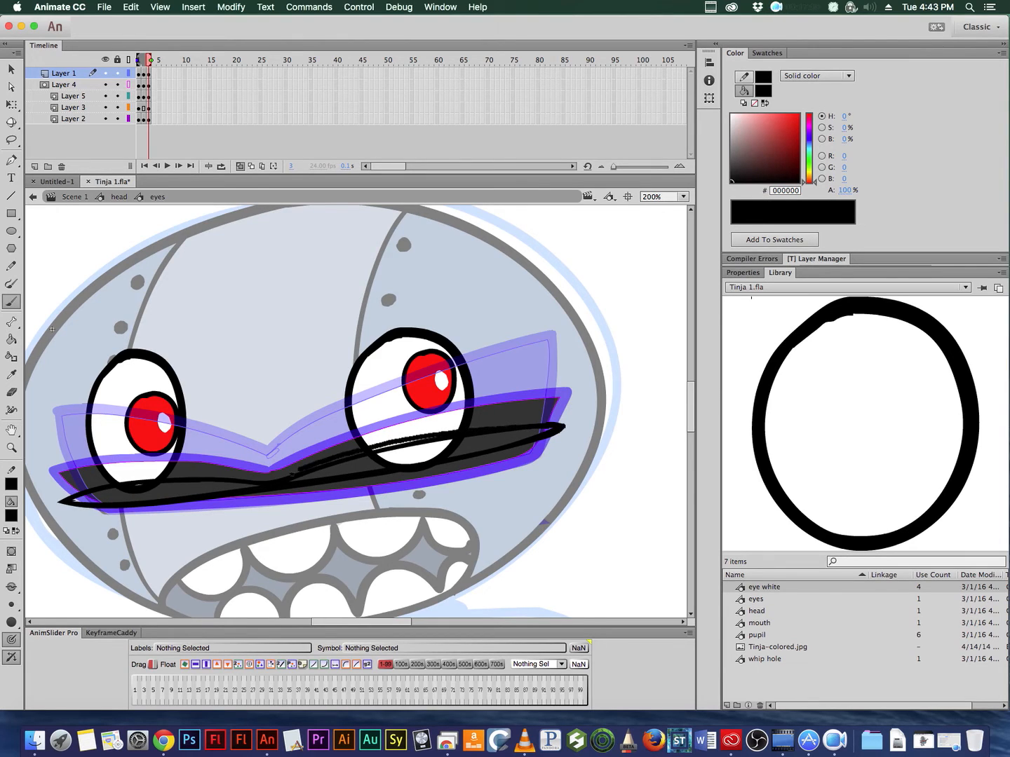
{"action": "left_click_drag", "start_coordinate": [432, 439], "coordinate": [399, 443]}
{"action": "left_click_drag", "start_coordinate": [276, 480], "coordinate": [84, 490]}
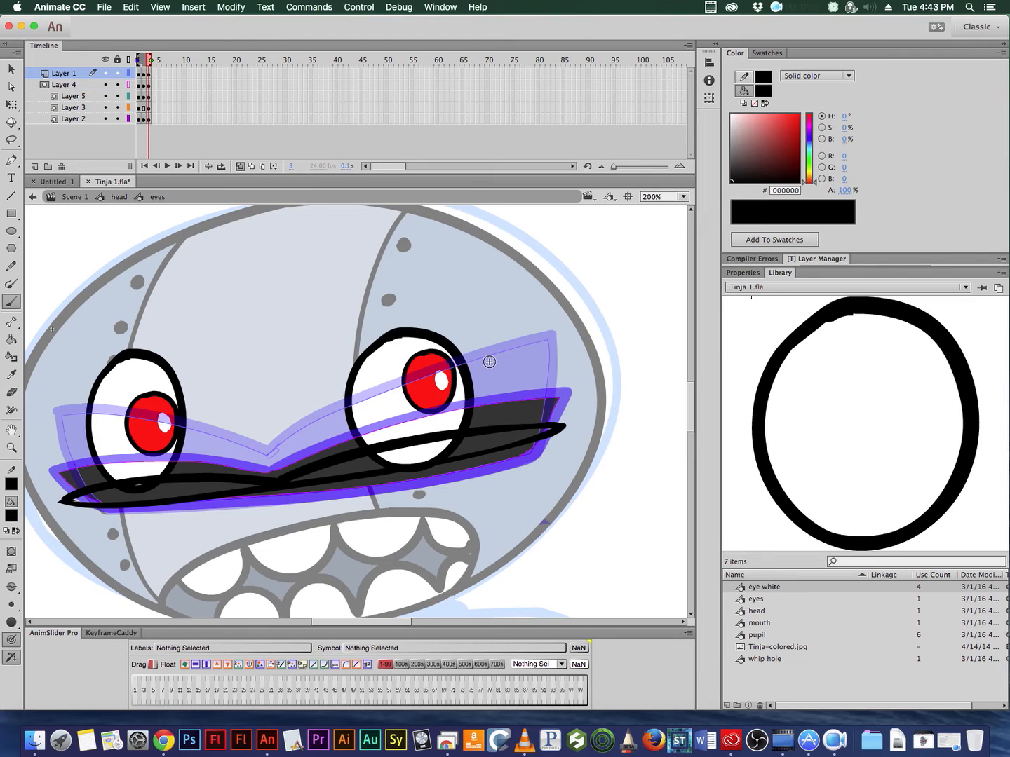
Step: Fill both halves of the narrow mask outline on frame 3 of Layer 1 with dark gray #333333
{"action": "left_click", "coordinate": [14, 519]}
{"action": "left_click", "coordinate": [204, 490]}
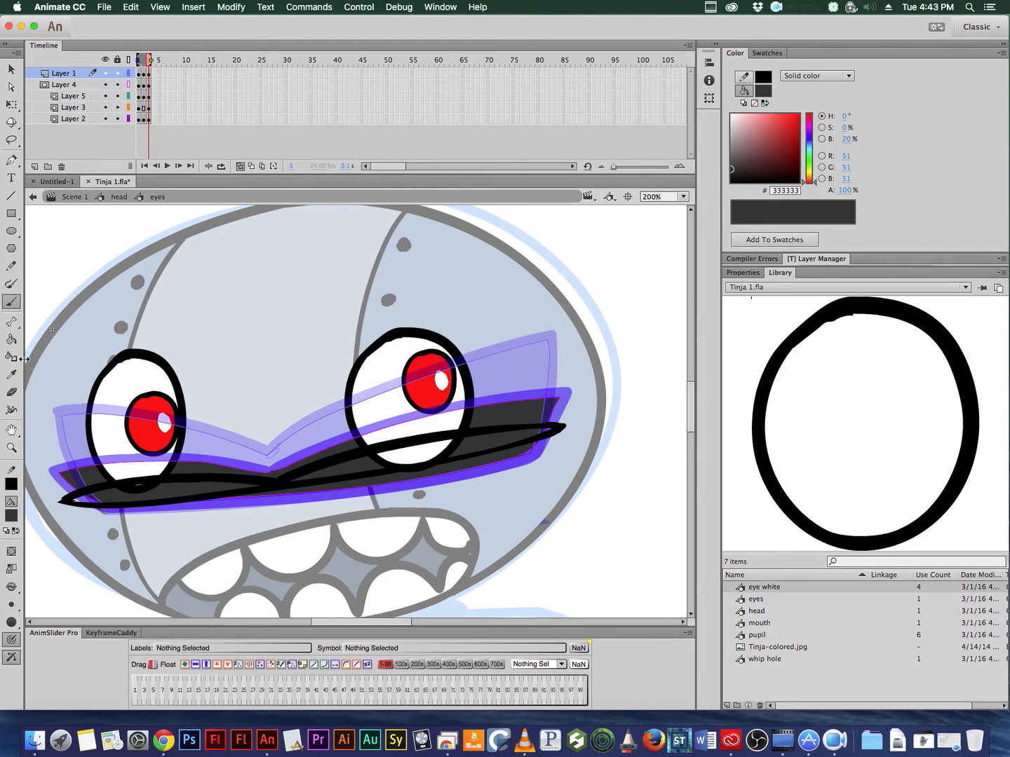
{"action": "left_click", "coordinate": [11, 339]}
{"action": "left_click", "coordinate": [204, 494]}
{"action": "left_click", "coordinate": [409, 458]}
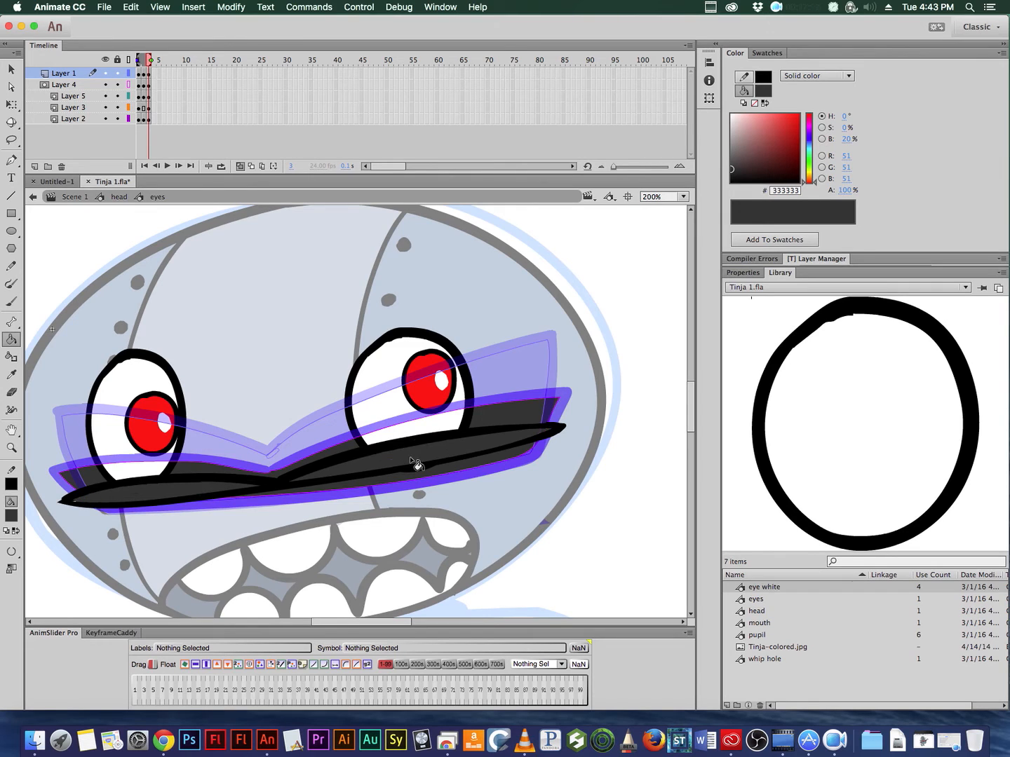
Step: Move the two new gray fills in place from Layer 1 to Layer 2 on frame 3, replacing the old fill there
{"action": "left_click", "coordinate": [436, 458], "text": "super"}
{"action": "left_click", "coordinate": [227, 489], "text": "shift+super"}
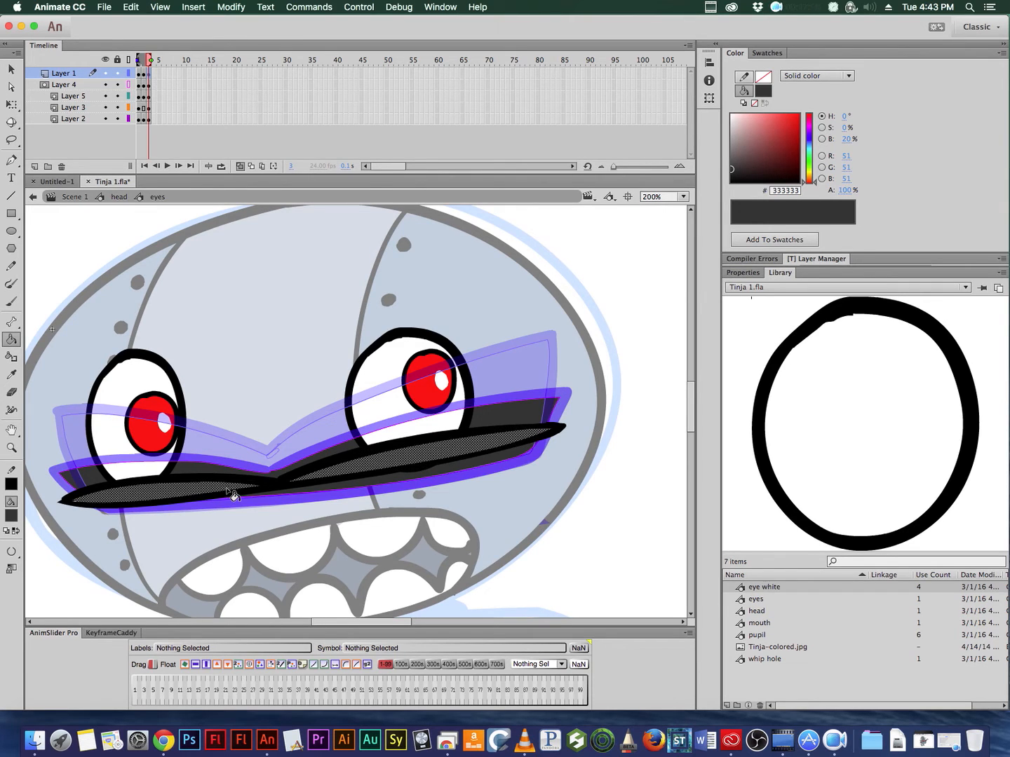
{"action": "key", "text": "Delete"}
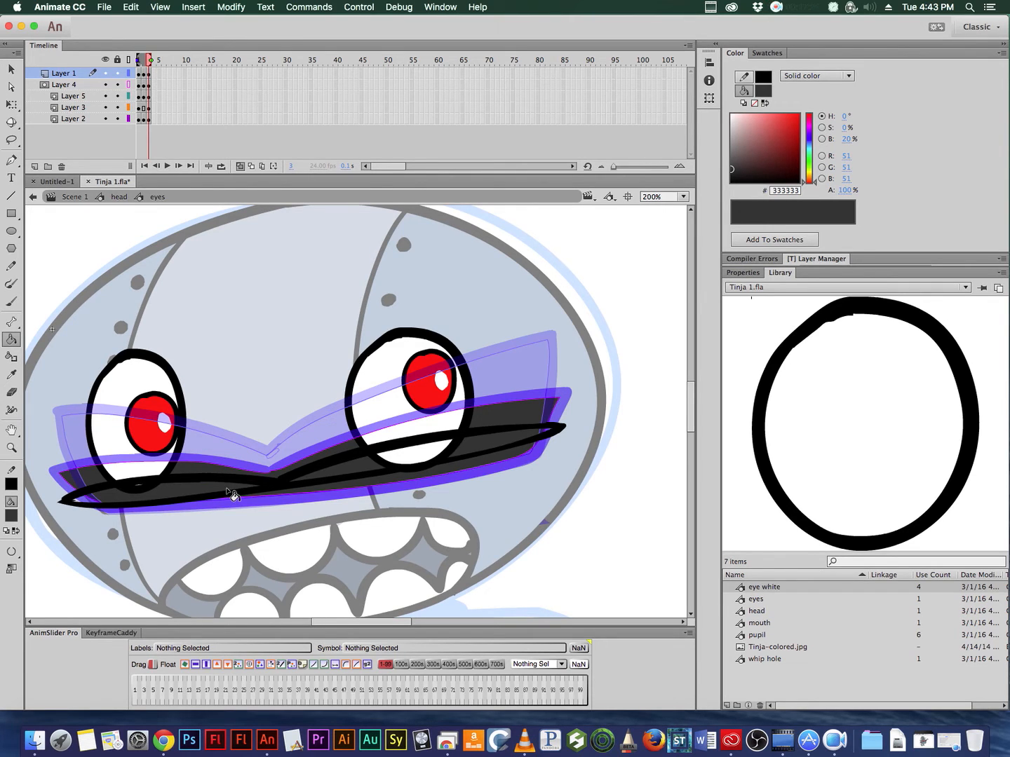
{"action": "left_click", "coordinate": [148, 119]}
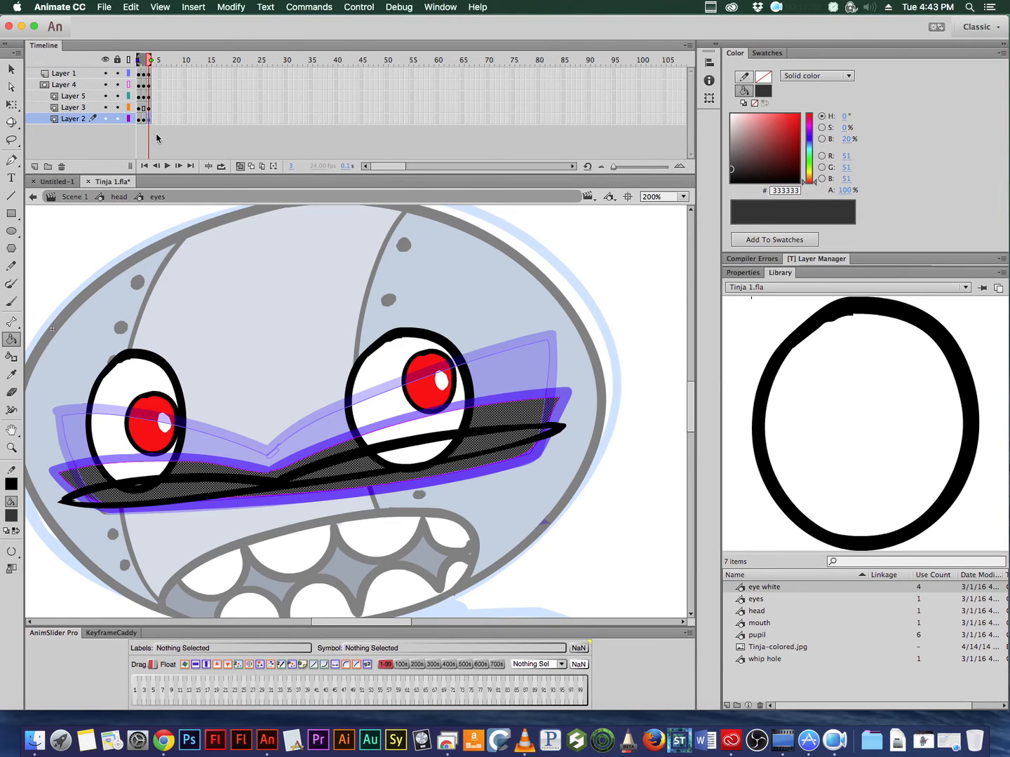
{"action": "key", "text": "Delete"}
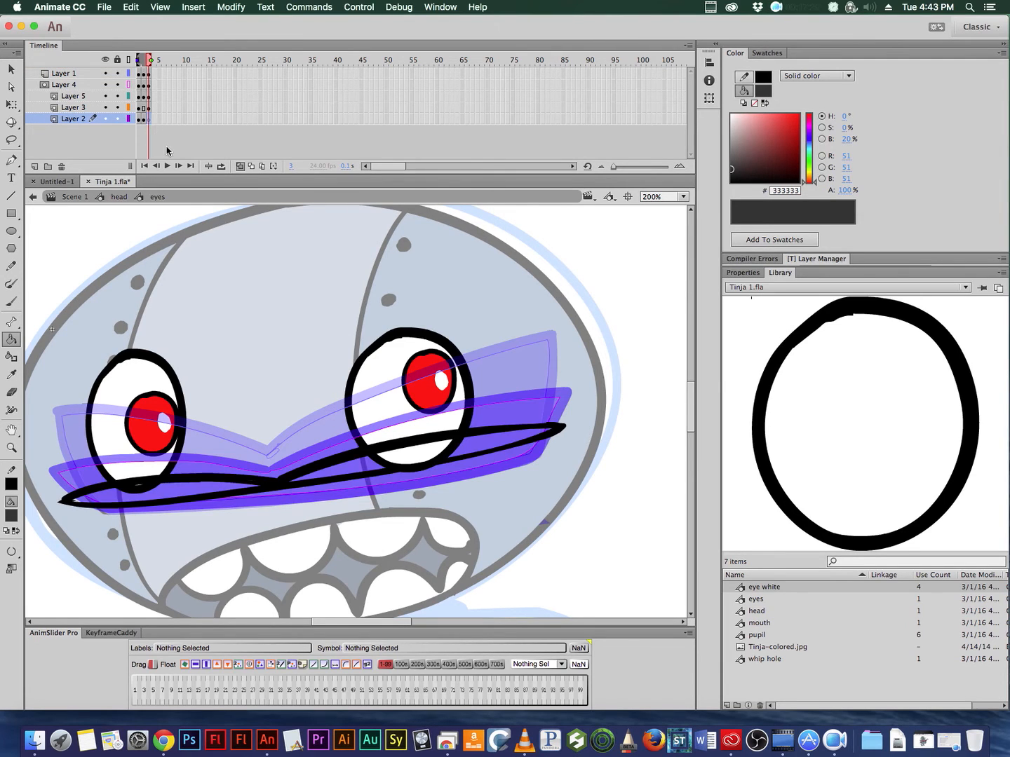
{"action": "key", "text": "cmd+z"}
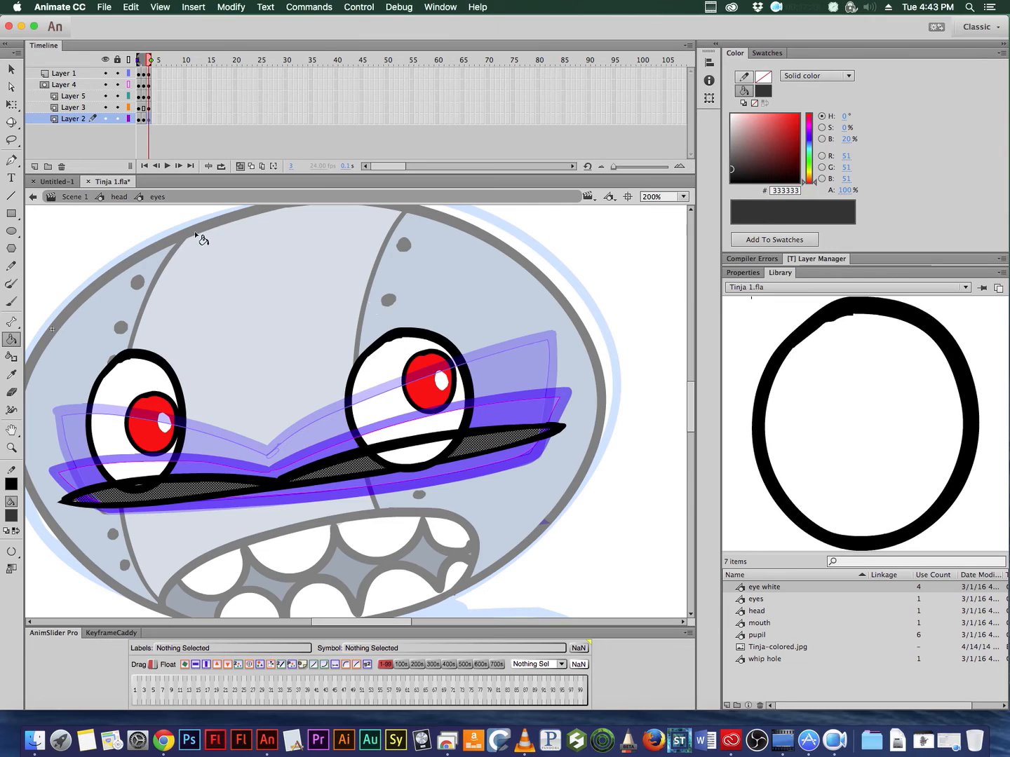
Step: Rename Layer 2 as "black" and Layer 3 as "whites"
{"action": "double_click", "coordinate": [73, 120]}
{"action": "type", "text": "black"}
{"action": "key", "text": "Return"}
{"action": "left_click", "coordinate": [546, 251]}
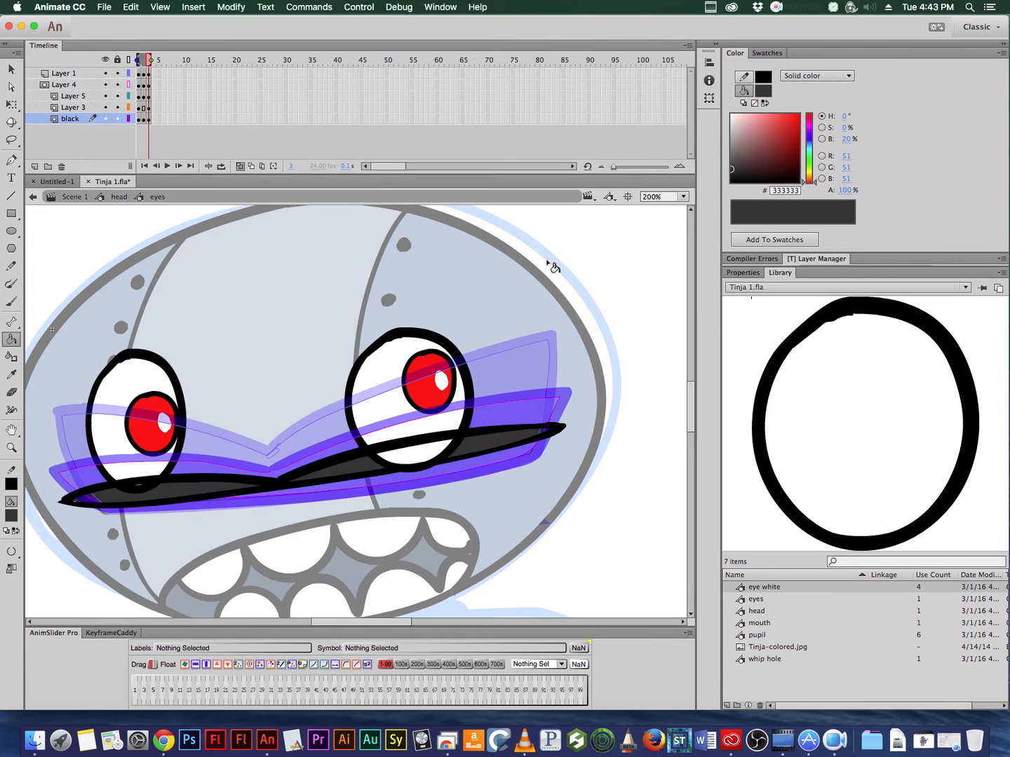
{"action": "left_click", "coordinate": [105, 108]}
{"action": "left_click", "coordinate": [106, 108]}
{"action": "double_click", "coordinate": [80, 109]}
{"action": "type", "text": "whites"}
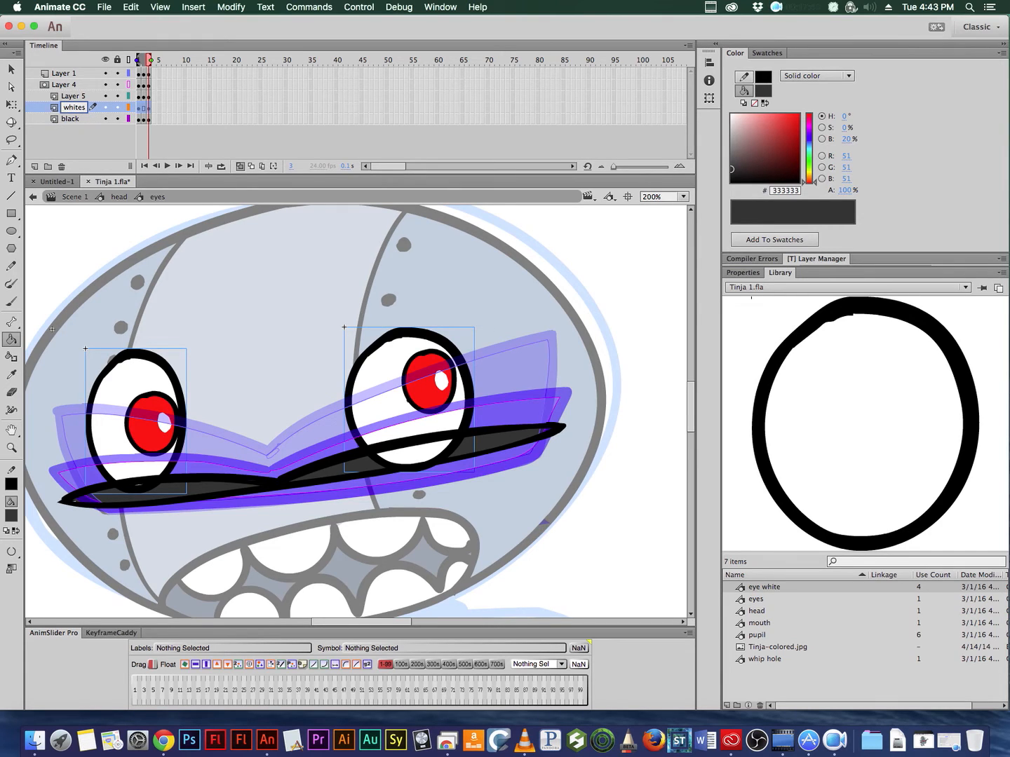
{"action": "key", "text": "Return"}
Step: Rename Layer 5 as "pupils" and Layer 4 as "mask"
{"action": "left_click", "coordinate": [78, 99]}
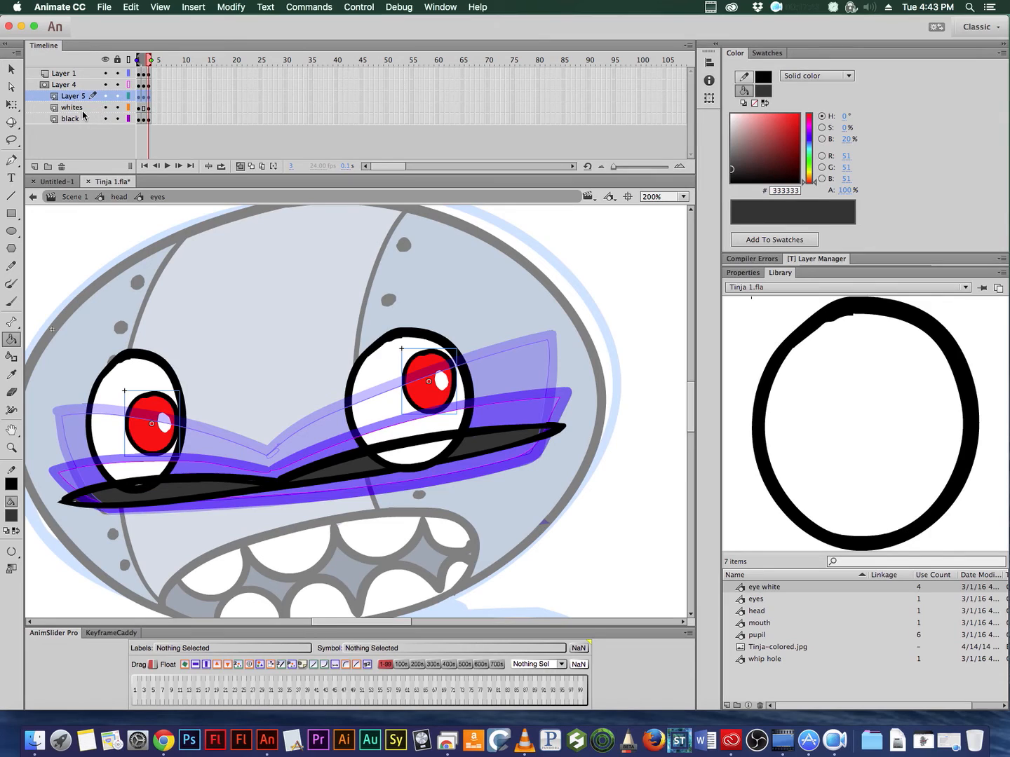
{"action": "double_click", "coordinate": [73, 96]}
{"action": "type", "text": "p"}
{"action": "key", "text": "BackSpace"}
{"action": "key", "text": "Return"}
{"action": "left_click", "coordinate": [69, 86]}
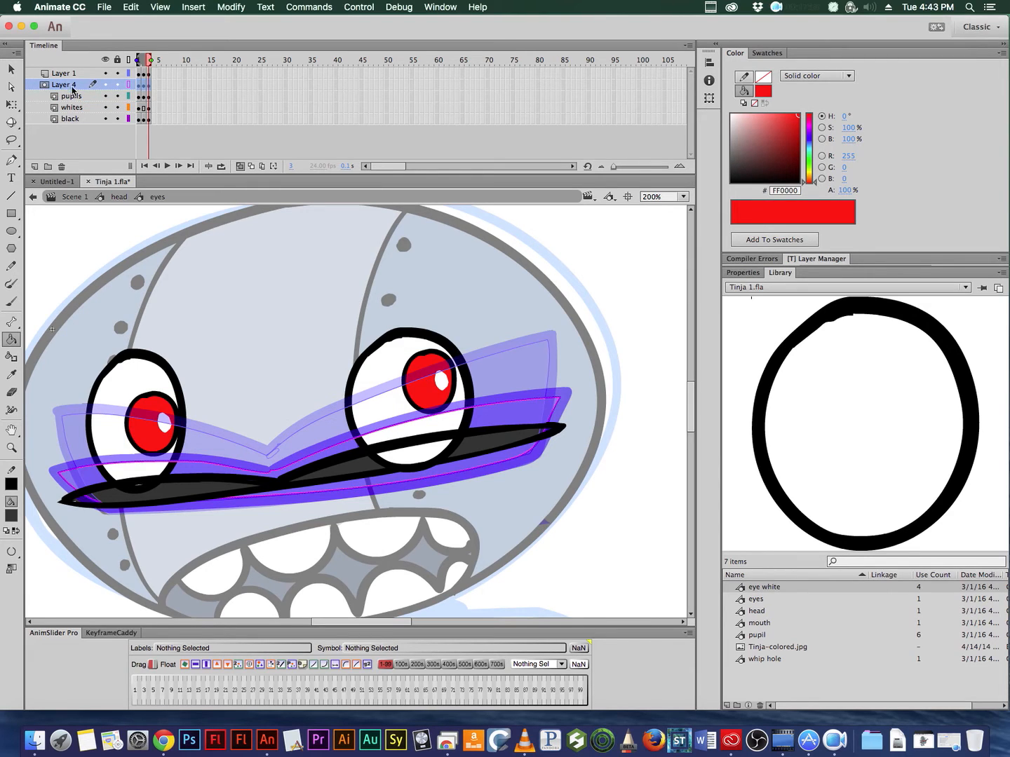
{"action": "double_click", "coordinate": [72, 85]}
{"action": "type", "text": "mask"}
{"action": "key", "text": "Return"}
Step: Rename Layer 1 as "outline"
{"action": "left_click", "coordinate": [78, 74]}
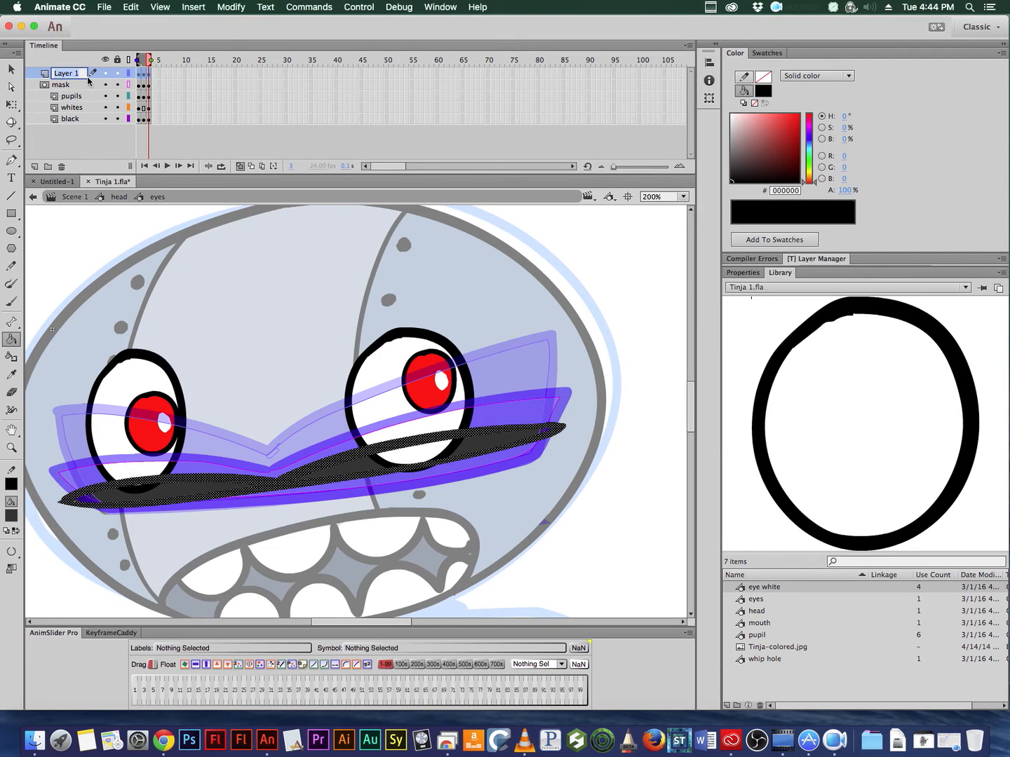
{"action": "type", "text": "outline"}
{"action": "key", "text": "Return"}
Step: Insert keyframes at frame 4 on all five layers and delete the outline artwork from that frame
{"action": "left_click", "coordinate": [151, 120]}
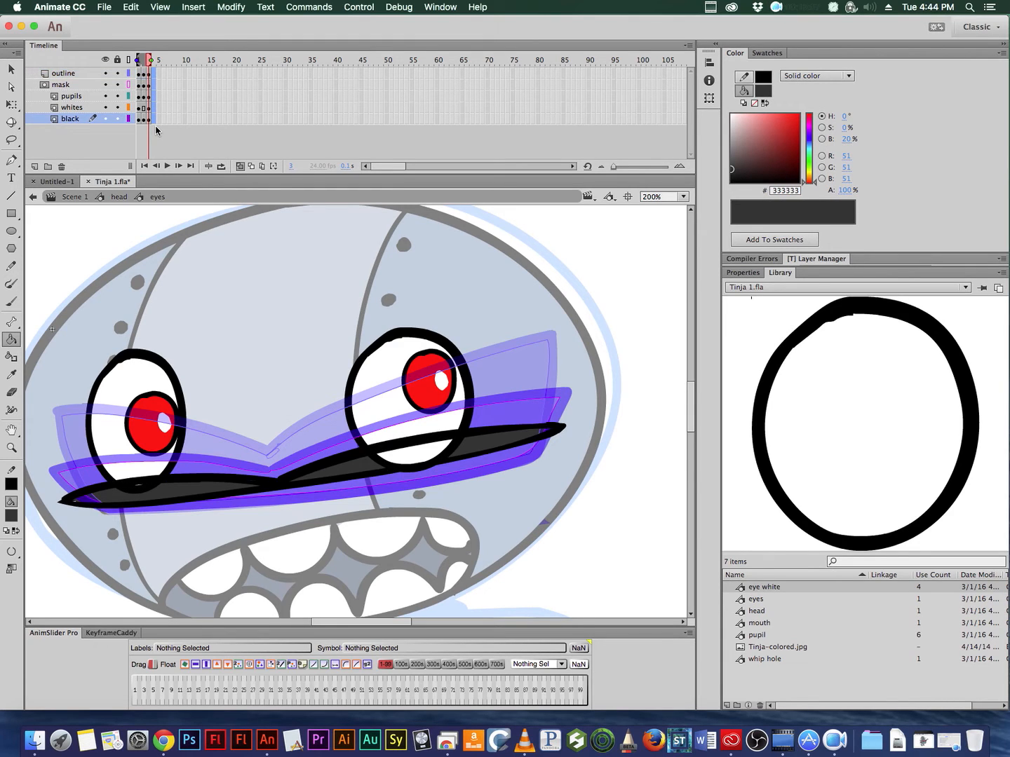
{"action": "key", "text": "F6"}
{"action": "left_click", "coordinate": [312, 344], "text": "super"}
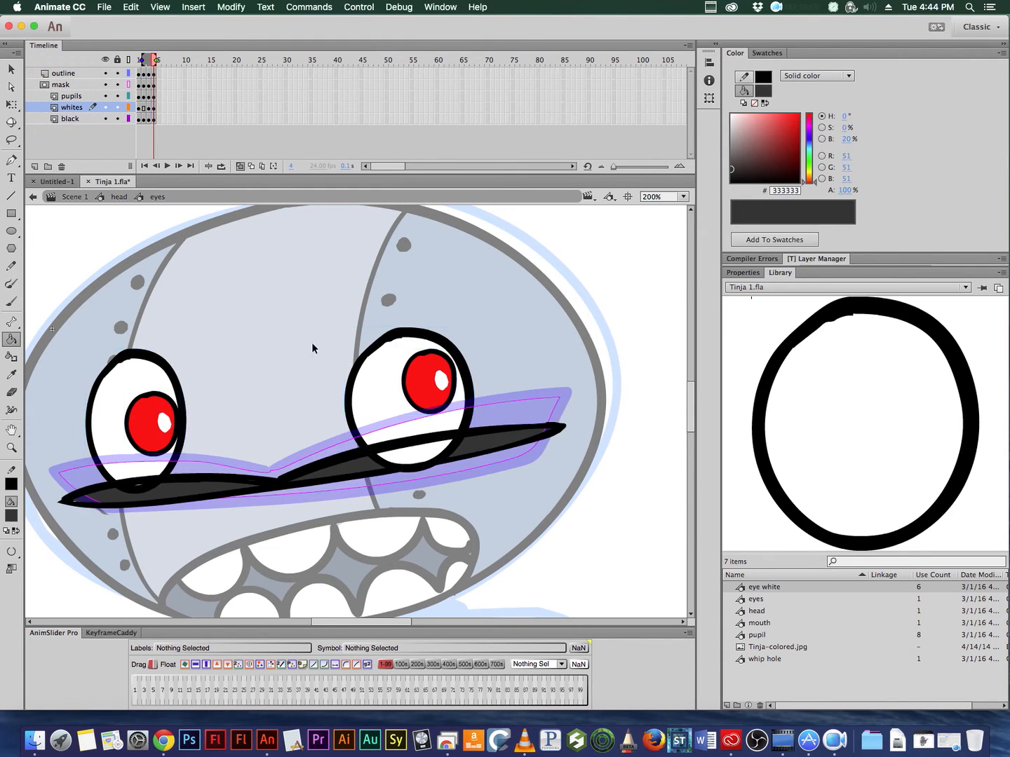
{"action": "left_click", "coordinate": [151, 72]}
{"action": "left_click", "coordinate": [465, 465]}
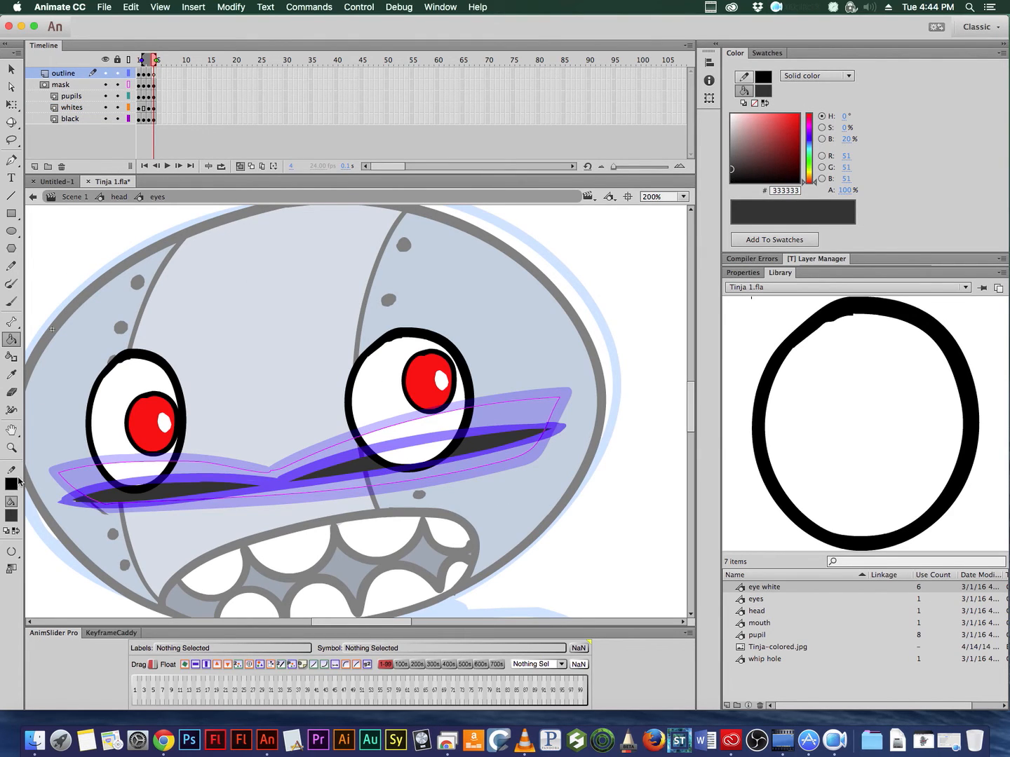
Step: Brush a single closed-eye line in black #000000 with a larger brush across the squinted mask on frame 4 of the outline layer
{"action": "left_click", "coordinate": [14, 521]}
{"action": "left_click", "coordinate": [16, 539]}
{"action": "left_click", "coordinate": [12, 301]}
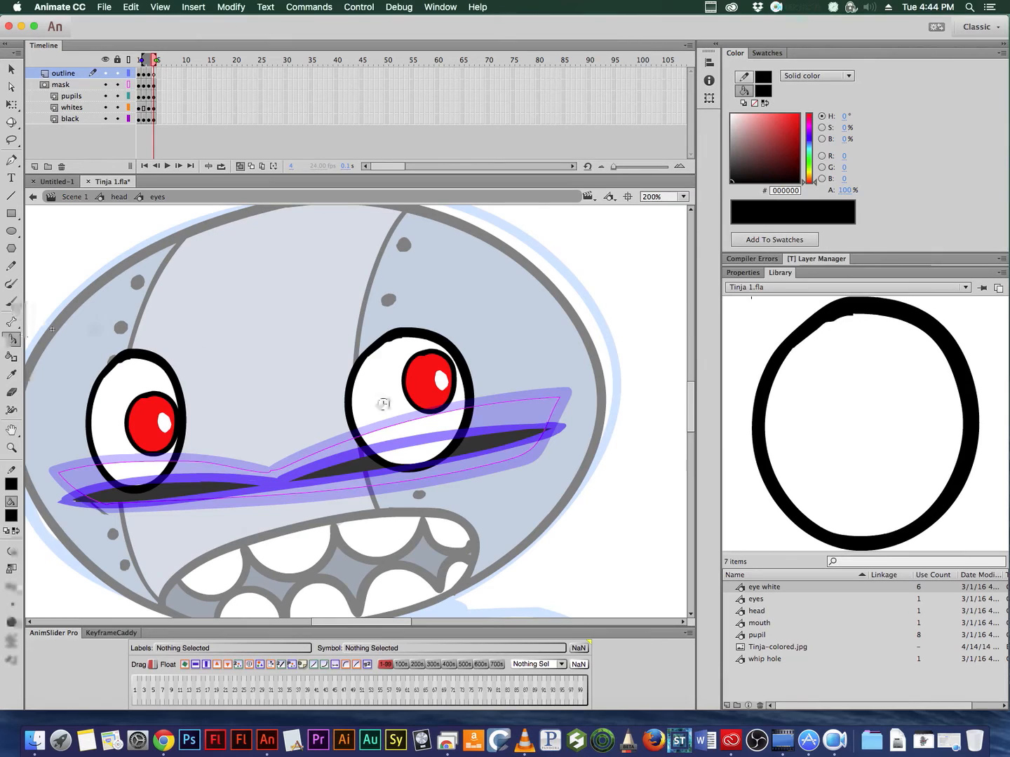
{"action": "left_click", "coordinate": [11, 605]}
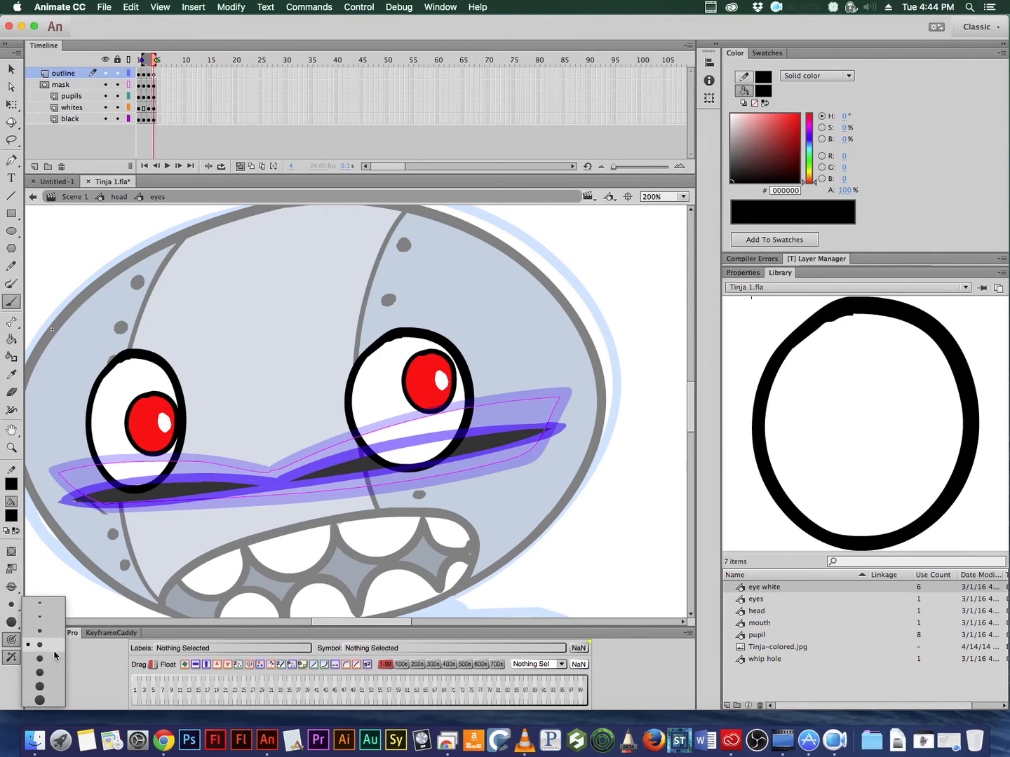
{"action": "left_click", "coordinate": [49, 664]}
{"action": "mouse_move", "coordinate": [561, 428]}
{"action": "left_mouse_down"}
{"action": "mouse_move", "coordinate": [279, 489]}
{"action": "mouse_move", "coordinate": [72, 506]}
{"action": "mouse_move", "coordinate": [279, 485]}
{"action": "mouse_move", "coordinate": [571, 429]}
{"action": "left_mouse_up"}
{"action": "key", "text": "super+z"}
{"action": "key", "text": "super+z"}
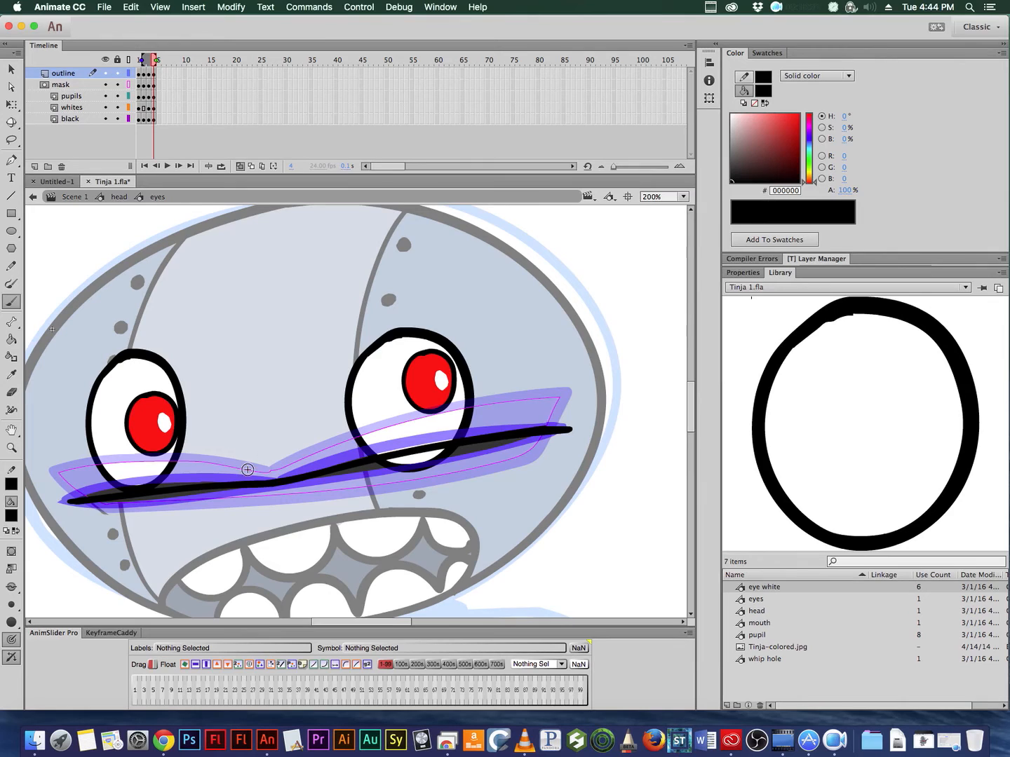
Step: Brush short black brow creases fanning up from the mask's center dip on frames 4 and 3 of the outline layer
{"action": "mouse_move", "coordinate": [214, 456]}
{"action": "left_mouse_down"}
{"action": "mouse_move", "coordinate": [282, 471]}
{"action": "mouse_move", "coordinate": [274, 486]}
{"action": "mouse_move", "coordinate": [240, 446]}
{"action": "left_mouse_up"}
{"action": "key", "text": "comma"}
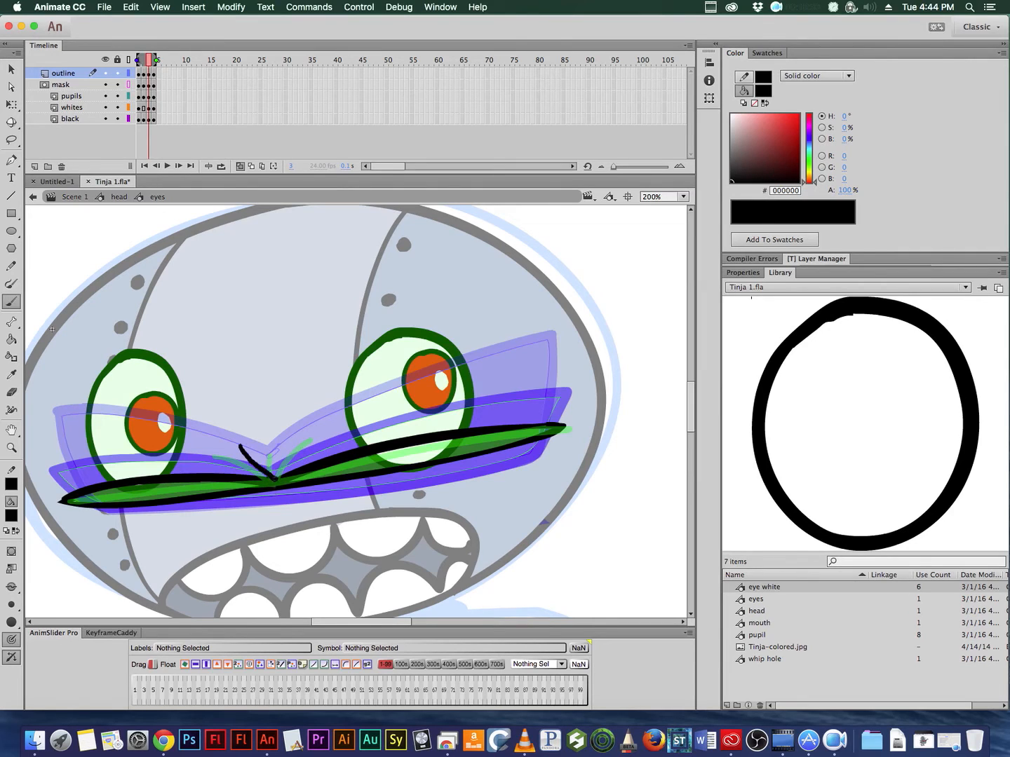
{"action": "key", "text": "ctrl+z"}
{"action": "mouse_move", "coordinate": [221, 454]}
{"action": "left_mouse_down"}
{"action": "mouse_move", "coordinate": [272, 480]}
{"action": "mouse_move", "coordinate": [268, 448]}
{"action": "mouse_move", "coordinate": [270, 475]}
{"action": "mouse_move", "coordinate": [313, 444]}
{"action": "left_mouse_up"}
Step: Brush smaller black brow creases above the mask's center dip on frame 2 of the outline layer
{"action": "left_click_drag", "start_coordinate": [219, 441], "coordinate": [273, 468]}
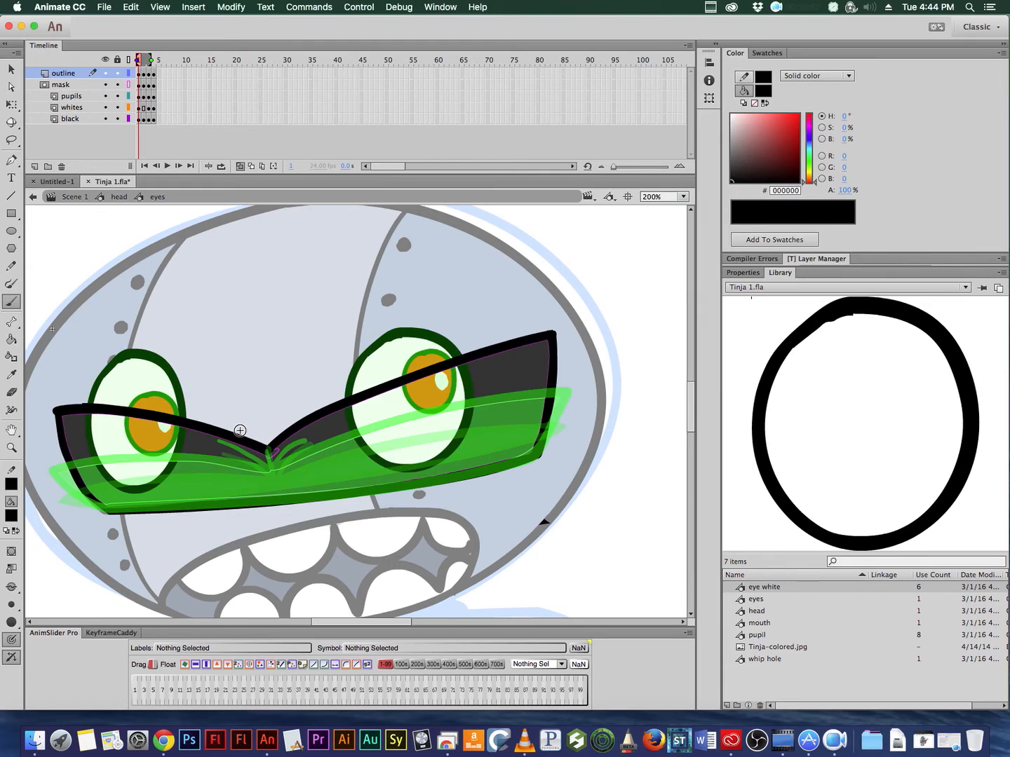
{"action": "key", "text": "."}
{"action": "key", "text": "."}
{"action": "key", "text": "."}
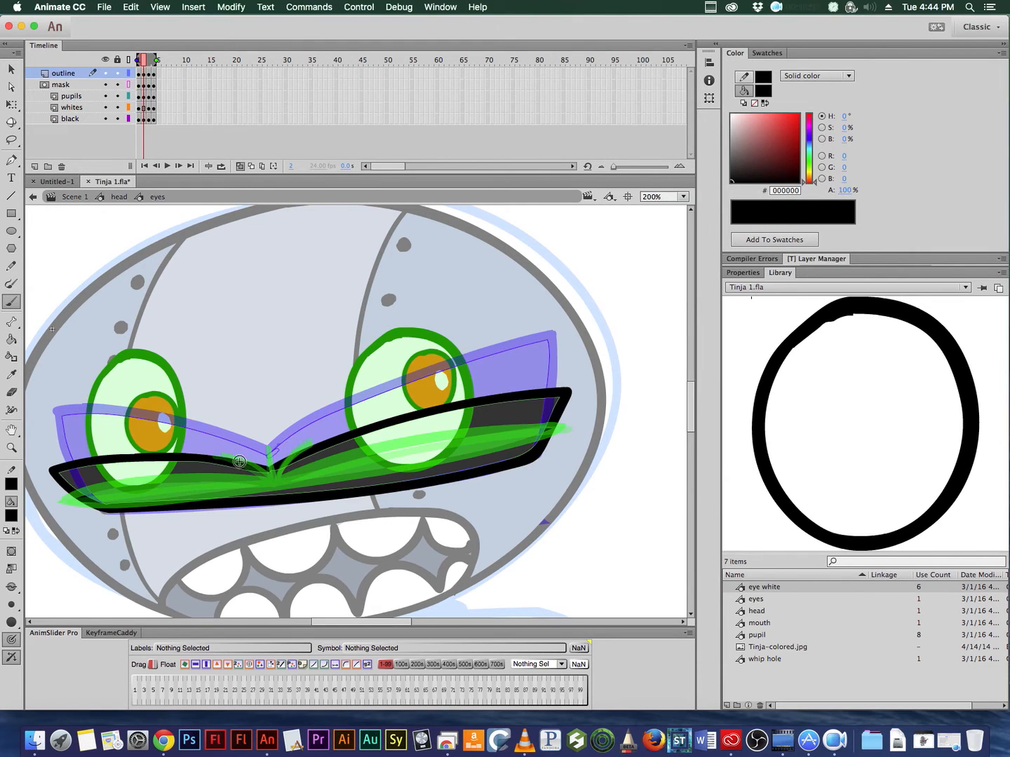
{"action": "mouse_move", "coordinate": [222, 451]}
{"action": "left_mouse_down"}
{"action": "mouse_move", "coordinate": [263, 467]}
{"action": "mouse_move", "coordinate": [324, 438]}
{"action": "left_mouse_up"}
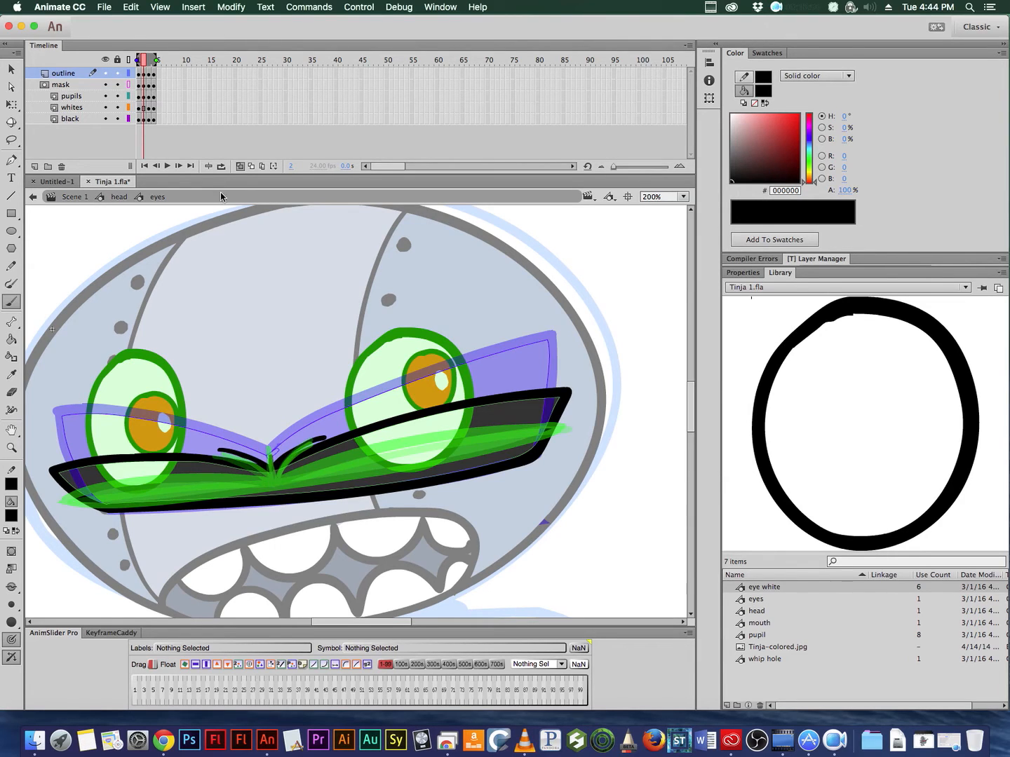
Step: Turn off onion skinning and lock all five layers to check how the mask crops the eyes on frames 1 to 4
{"action": "left_click", "coordinate": [240, 165]}
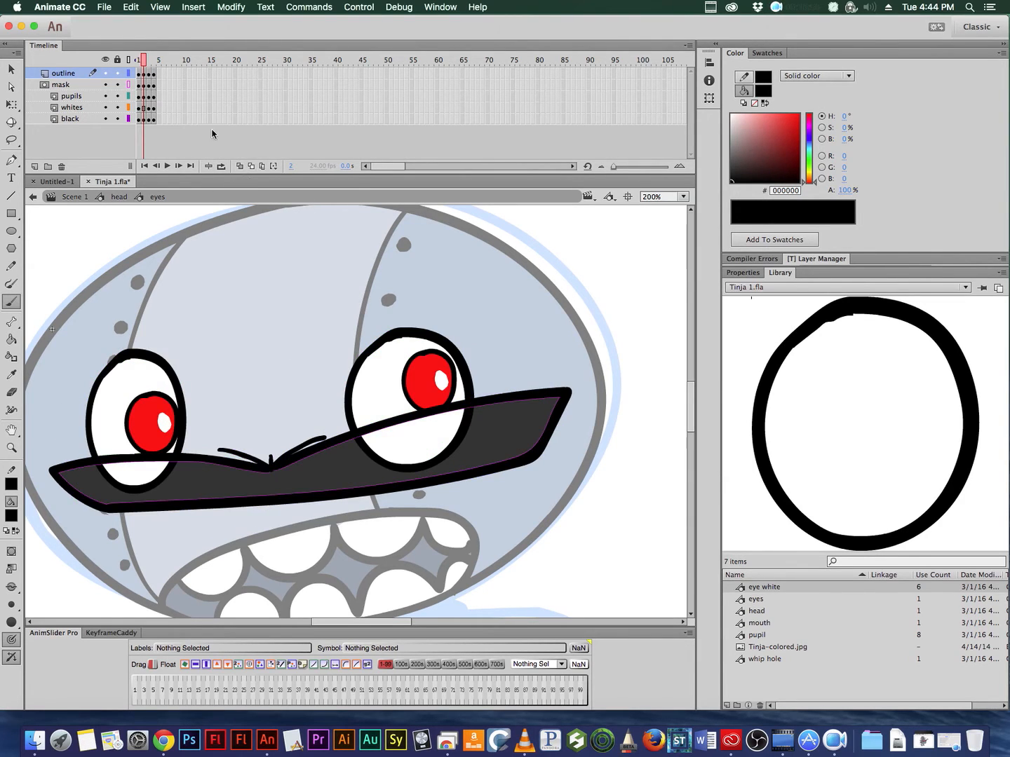
{"action": "left_click_drag", "start_coordinate": [121, 73], "coordinate": [120, 129]}
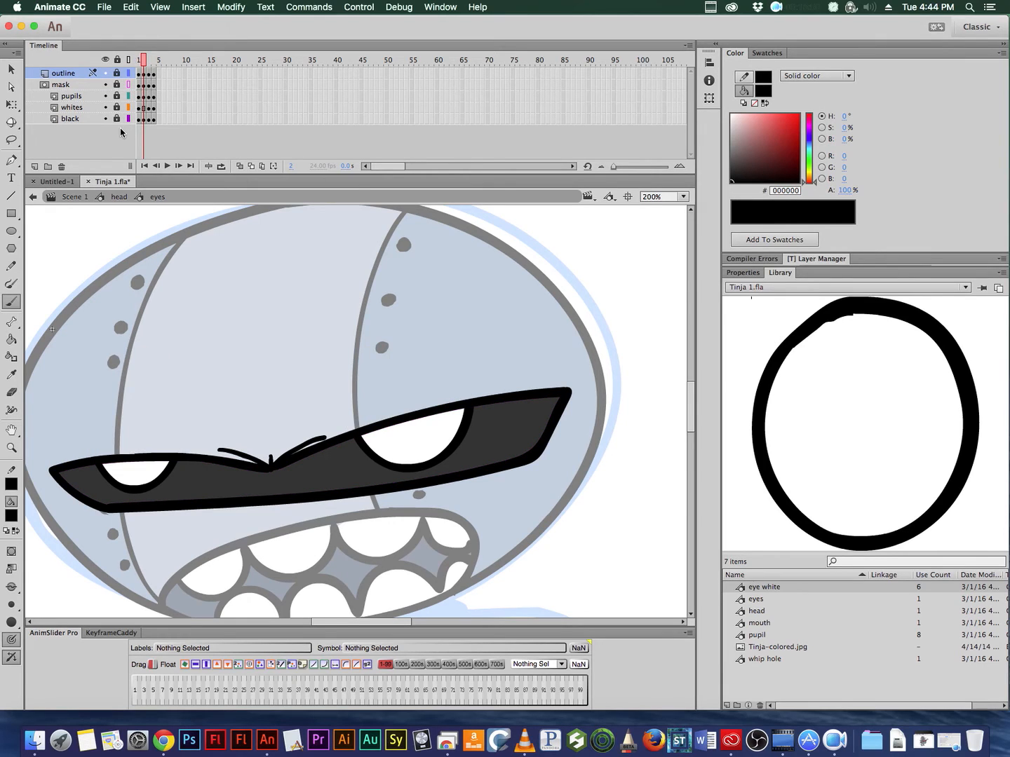
{"action": "key", "text": "comma"}
{"action": "key", "text": "period"}
{"action": "key", "text": "period"}
{"action": "key", "text": "period"}
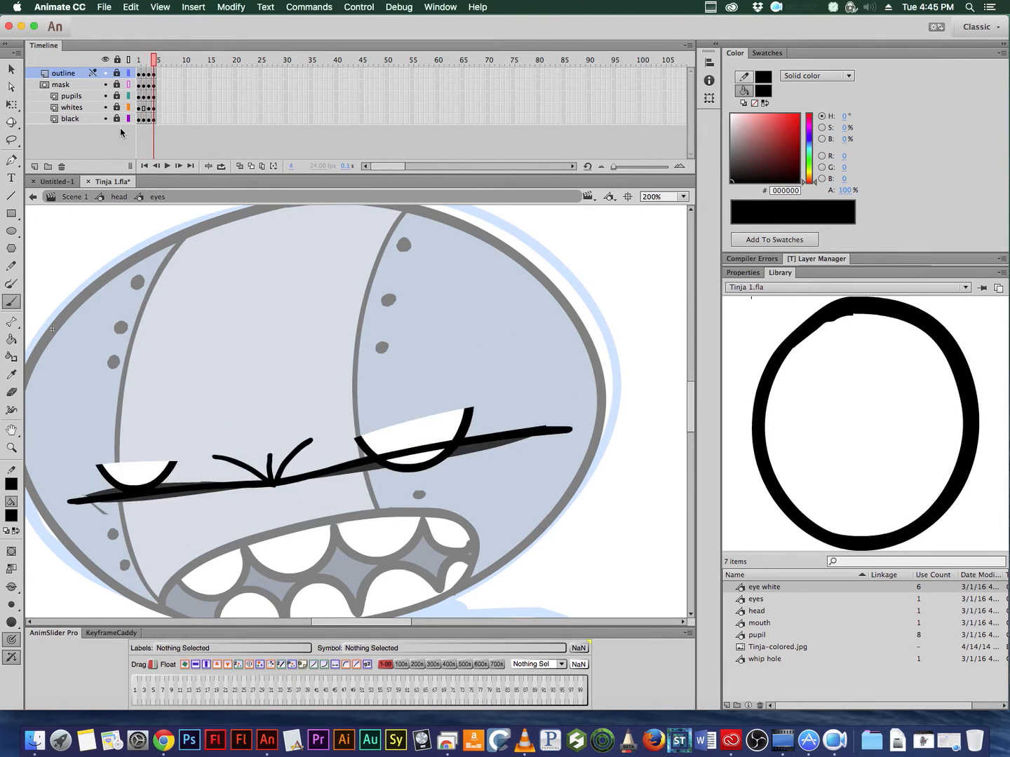
{"action": "key", "text": "comma"}
{"action": "key", "text": "period"}
{"action": "key", "text": "comma"}
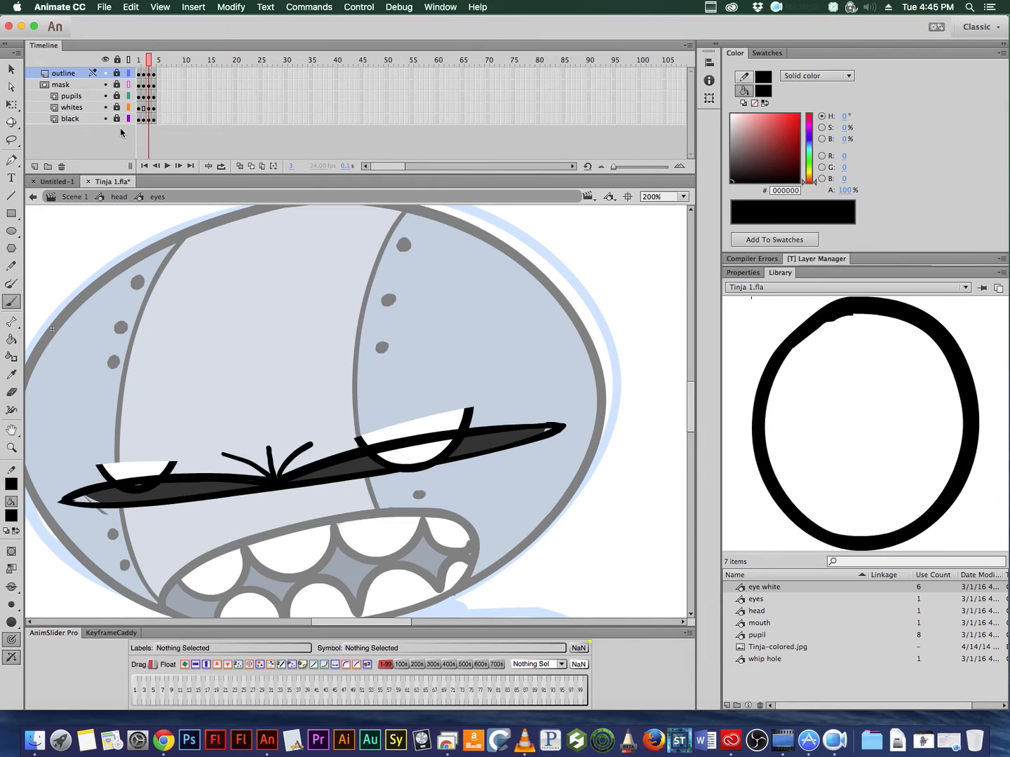
Step: Unlock all layers and replace the mask shape on frame 3 with an in-place copy of the black layer's fill
{"action": "left_click_drag", "start_coordinate": [117, 74], "coordinate": [118, 119]}
{"action": "left_click", "coordinate": [150, 85]}
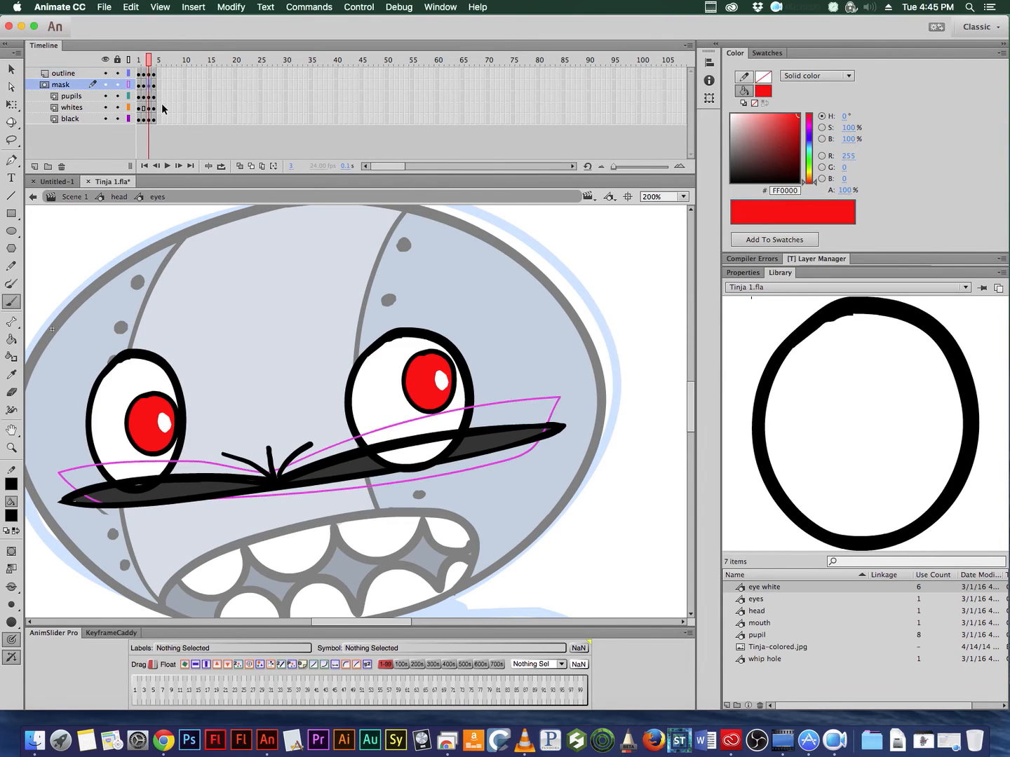
{"action": "key", "text": "Delete"}
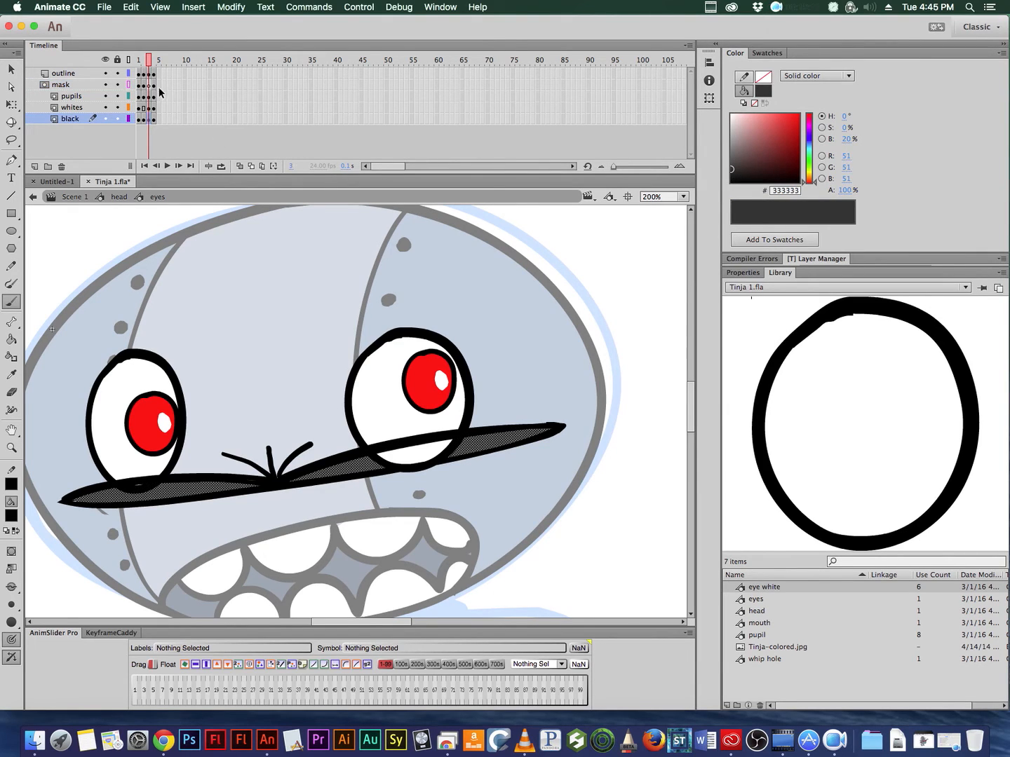
{"action": "key", "text": "super+z"}
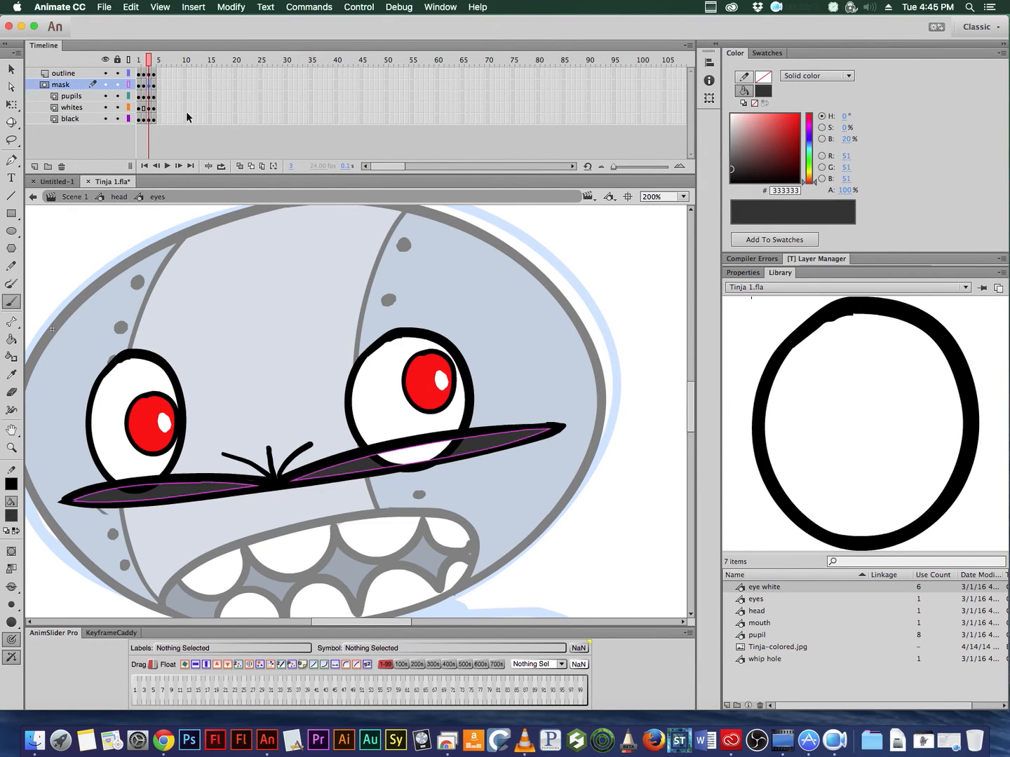
Step: Recolor the new mask shape on frame 3 red #FF0000
{"action": "left_click", "coordinate": [12, 518]}
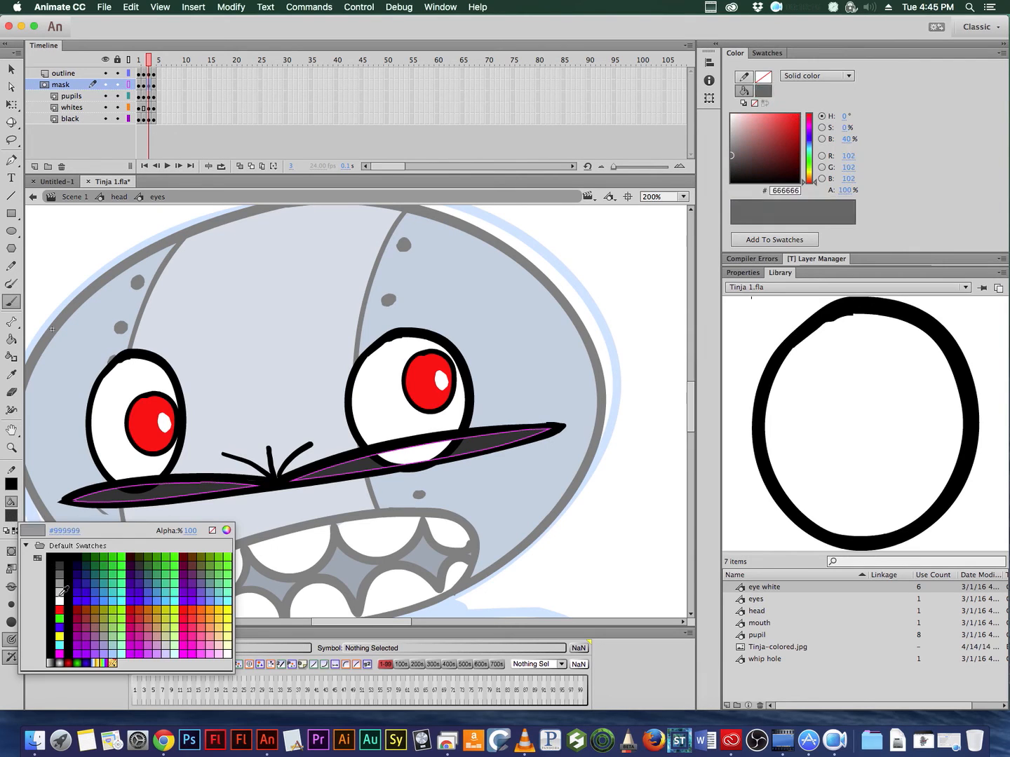
{"action": "left_click", "coordinate": [55, 638]}
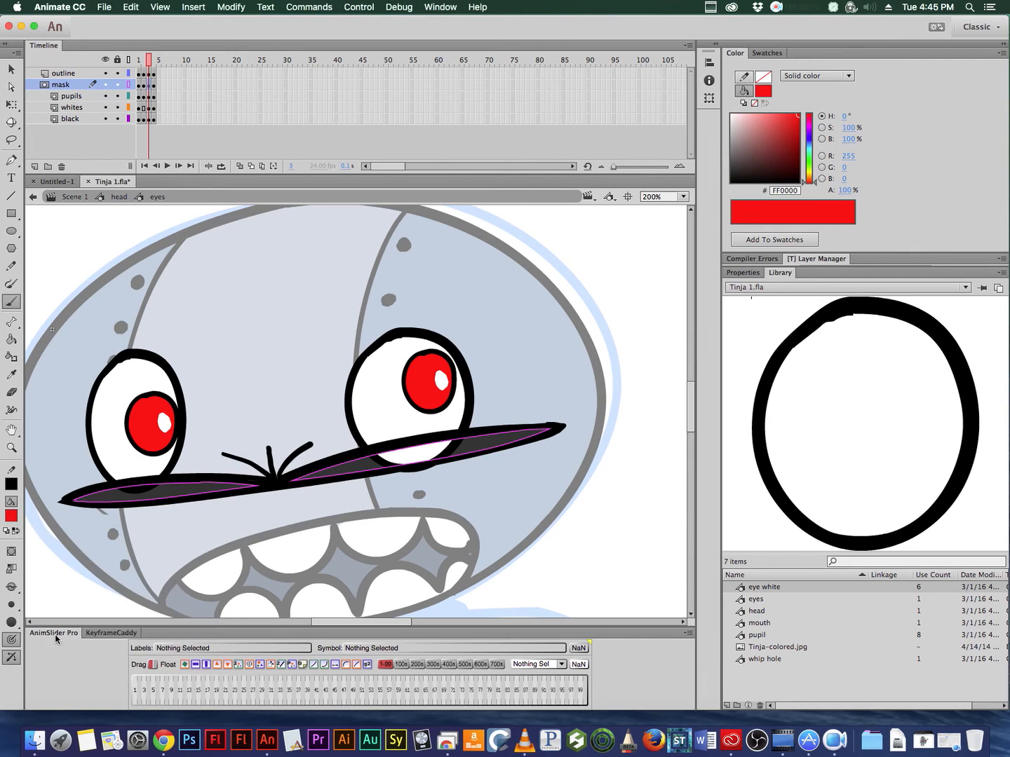
{"action": "left_click", "coordinate": [201, 236]}
{"action": "key", "text": "super+z"}
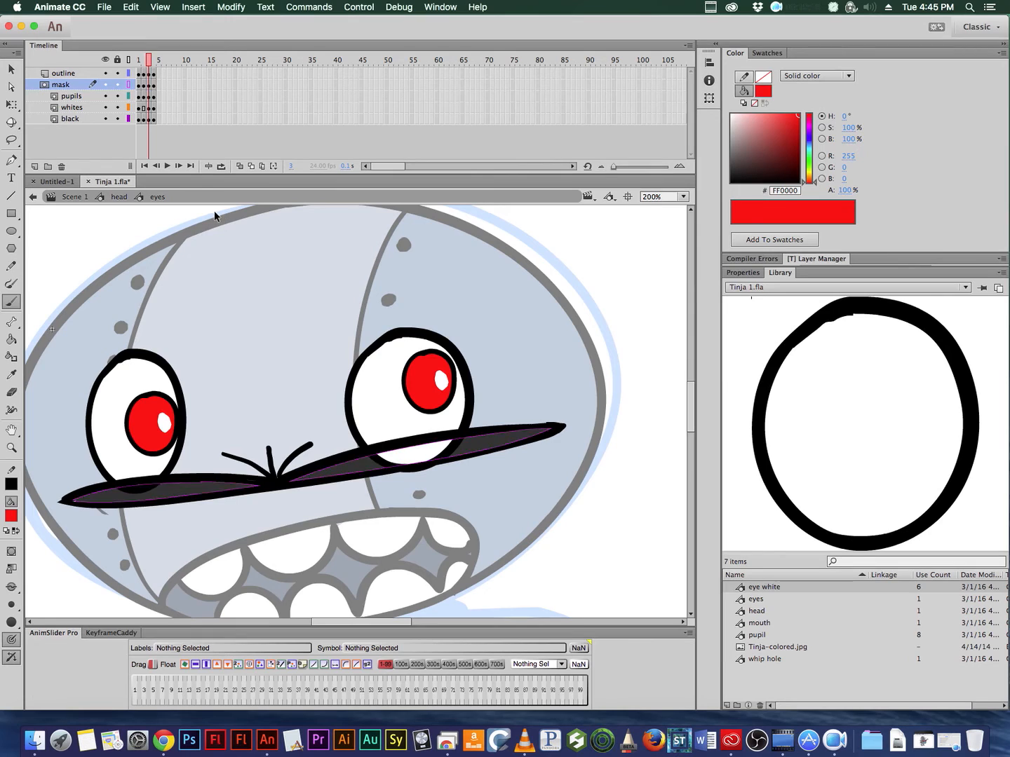
Step: Lock all five layers again and step back and forth through frames 1 to 4 to review the closing eyes
{"action": "left_click_drag", "start_coordinate": [121, 73], "coordinate": [118, 119]}
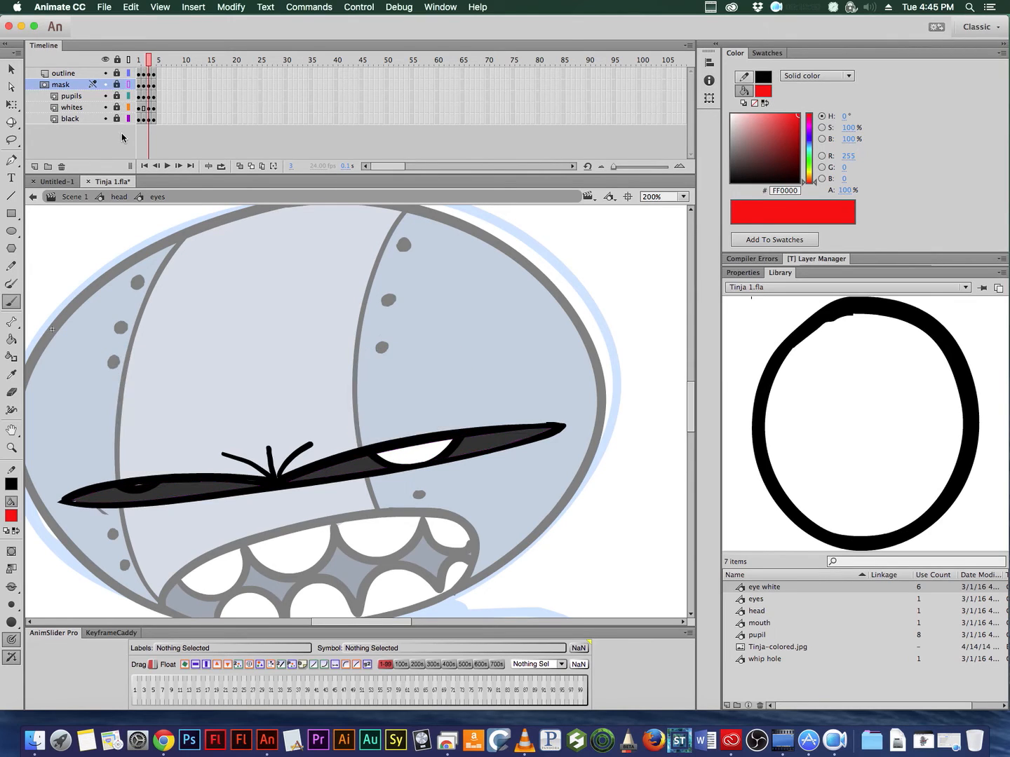
{"action": "key", "text": "comma"}
{"action": "key", "text": "comma"}
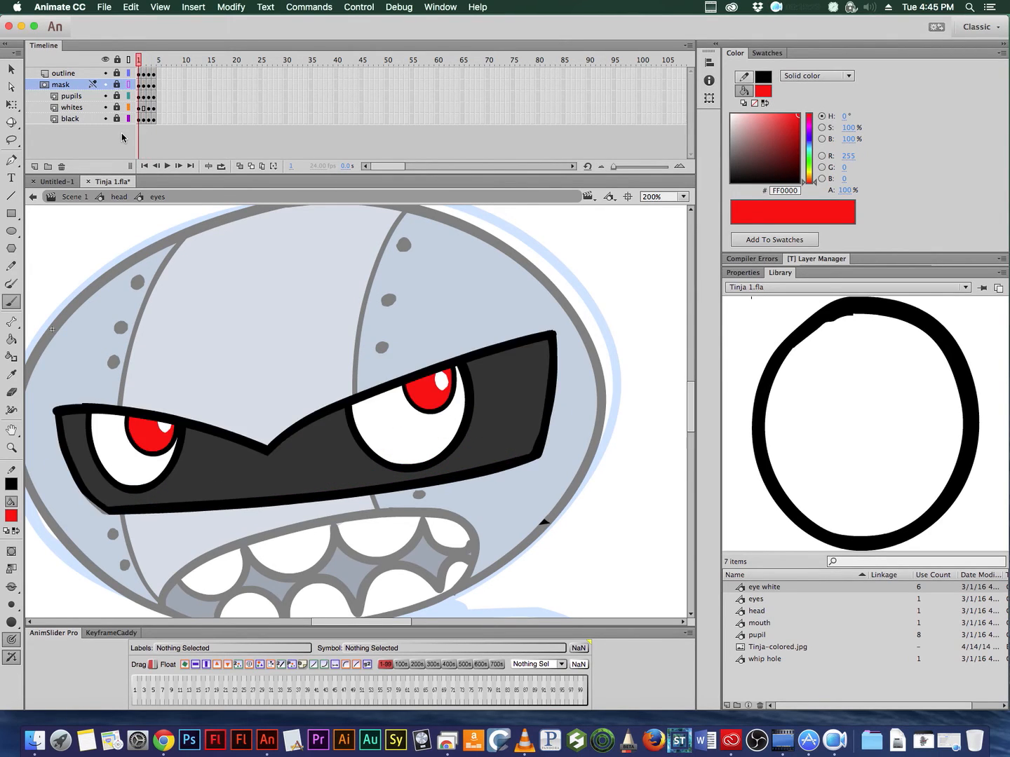
{"action": "key", "text": "period"}
{"action": "key", "text": "period"}
{"action": "key", "text": "period"}
{"action": "key", "text": "comma"}
{"action": "key", "text": "comma"}
{"action": "key", "text": "period"}
{"action": "key", "text": "period"}
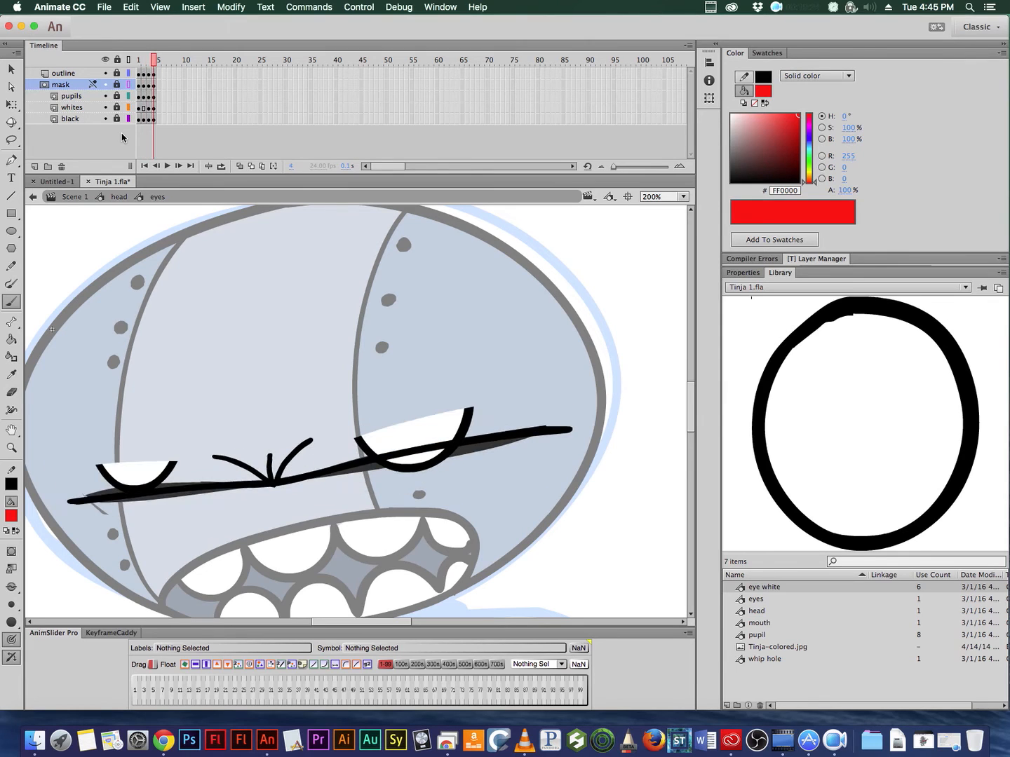
Step: Unlock all five layers and move both pupils down toward the lowered lid line on frame 2
{"action": "key", "text": "comma"}
{"action": "key", "text": "comma"}
{"action": "key", "text": "comma"}
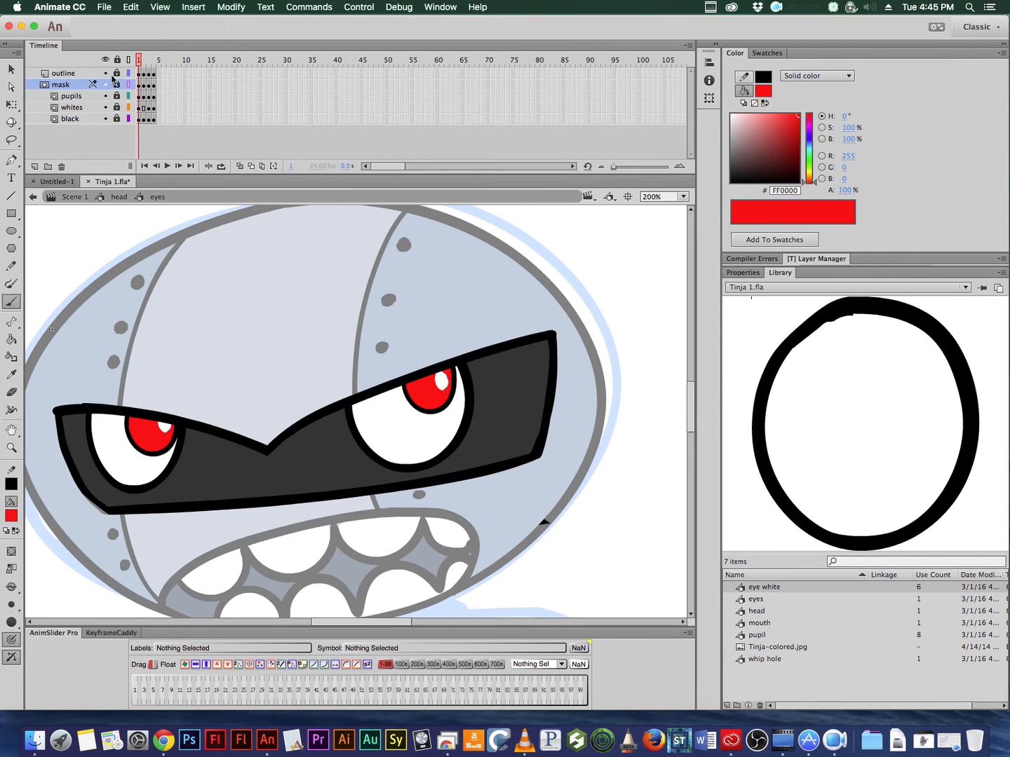
{"action": "left_click_drag", "start_coordinate": [118, 73], "coordinate": [120, 130]}
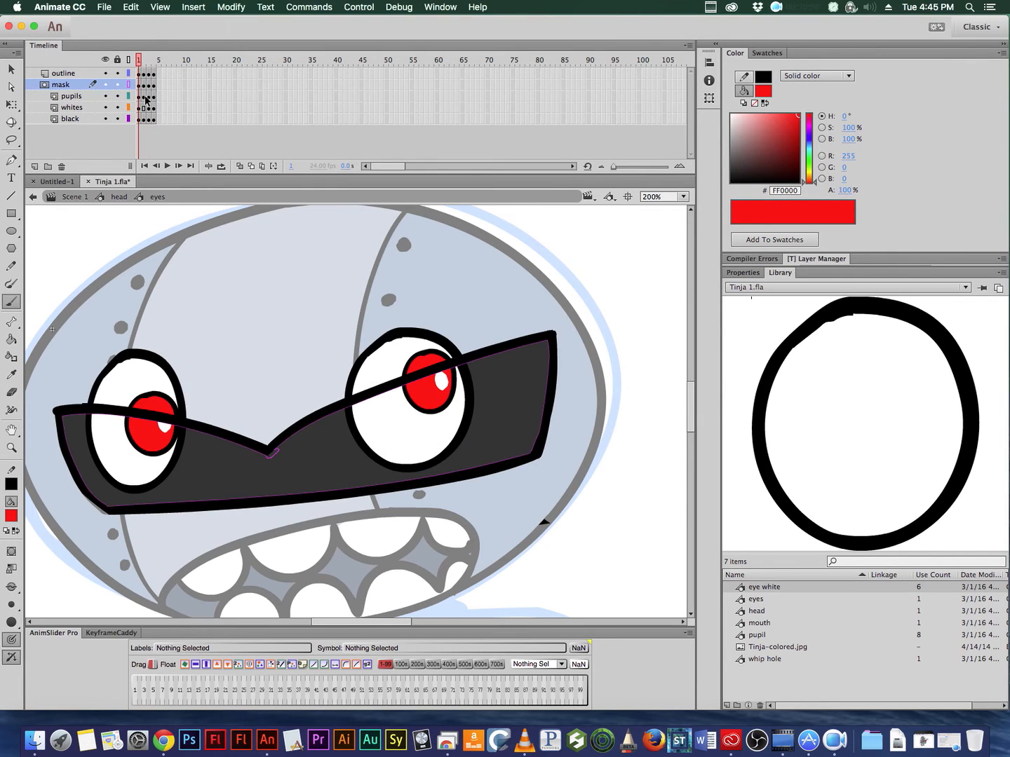
{"action": "left_click", "coordinate": [145, 96]}
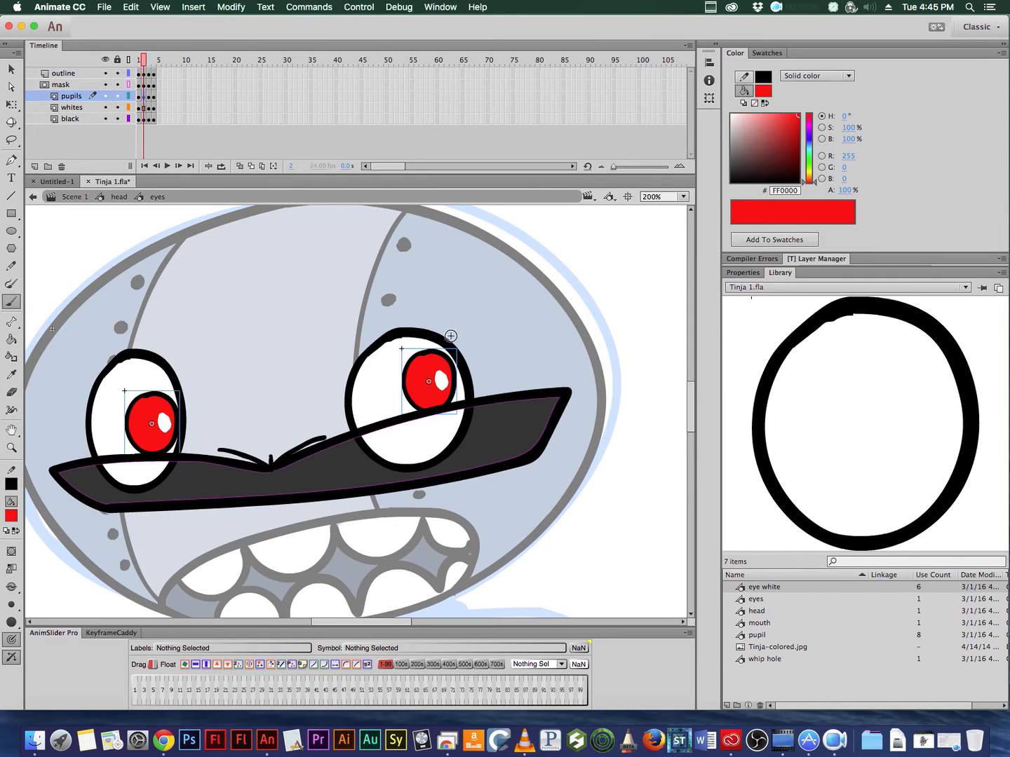
{"action": "key", "text": "q"}
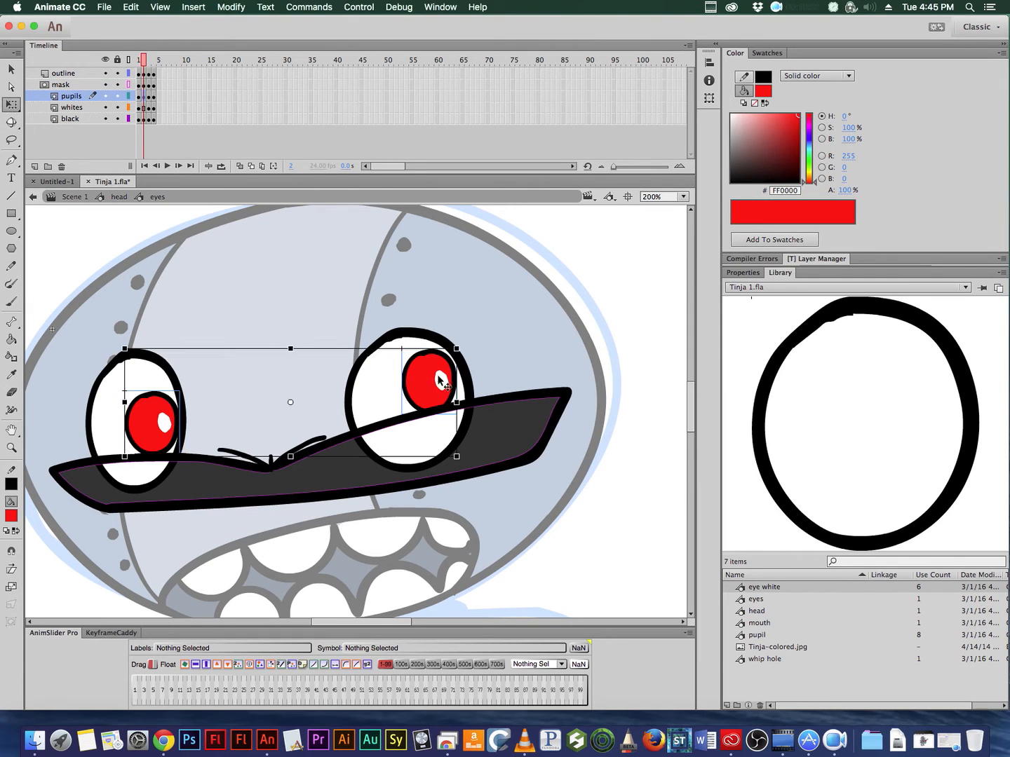
{"action": "mouse_move", "coordinate": [431, 384]}
{"action": "left_mouse_down"}
{"action": "mouse_move", "coordinate": [446, 408]}
{"action": "mouse_move", "coordinate": [425, 402]}
{"action": "mouse_move", "coordinate": [443, 404]}
{"action": "left_mouse_up"}
{"action": "left_click", "coordinate": [500, 368]}
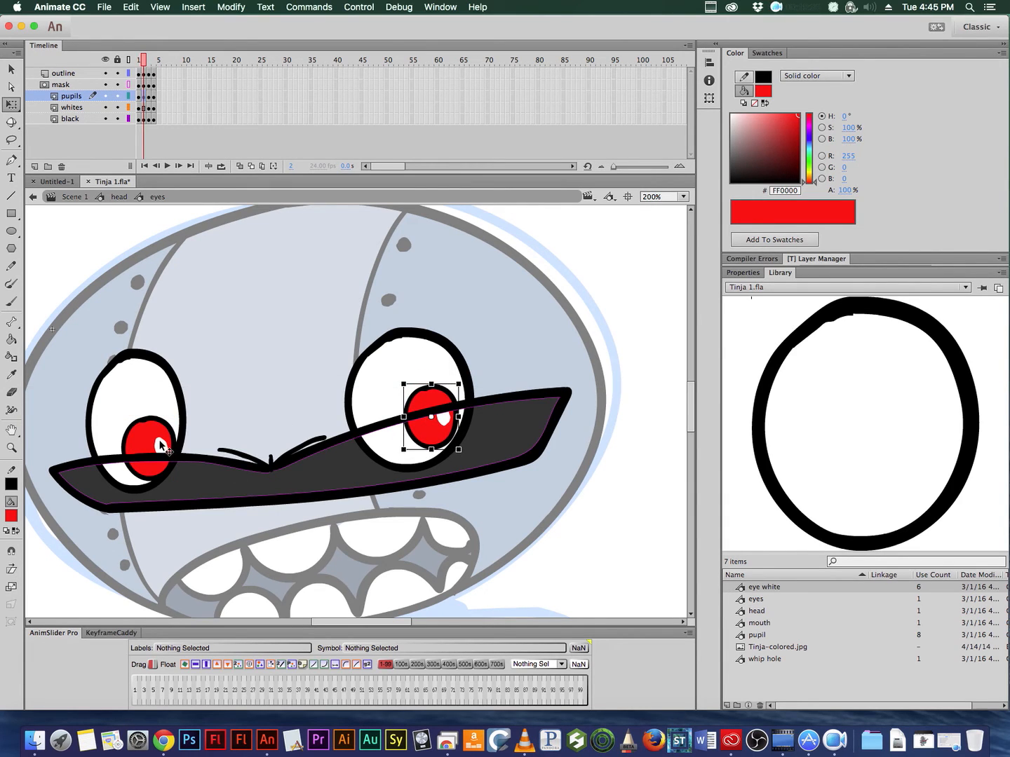
{"action": "left_click_drag", "start_coordinate": [160, 444], "coordinate": [158, 448]}
Step: On frame 3, lower both pupils into the narrow eye slit and scale them down, nudging the left eye white slightly downward
{"action": "left_click", "coordinate": [149, 99]}
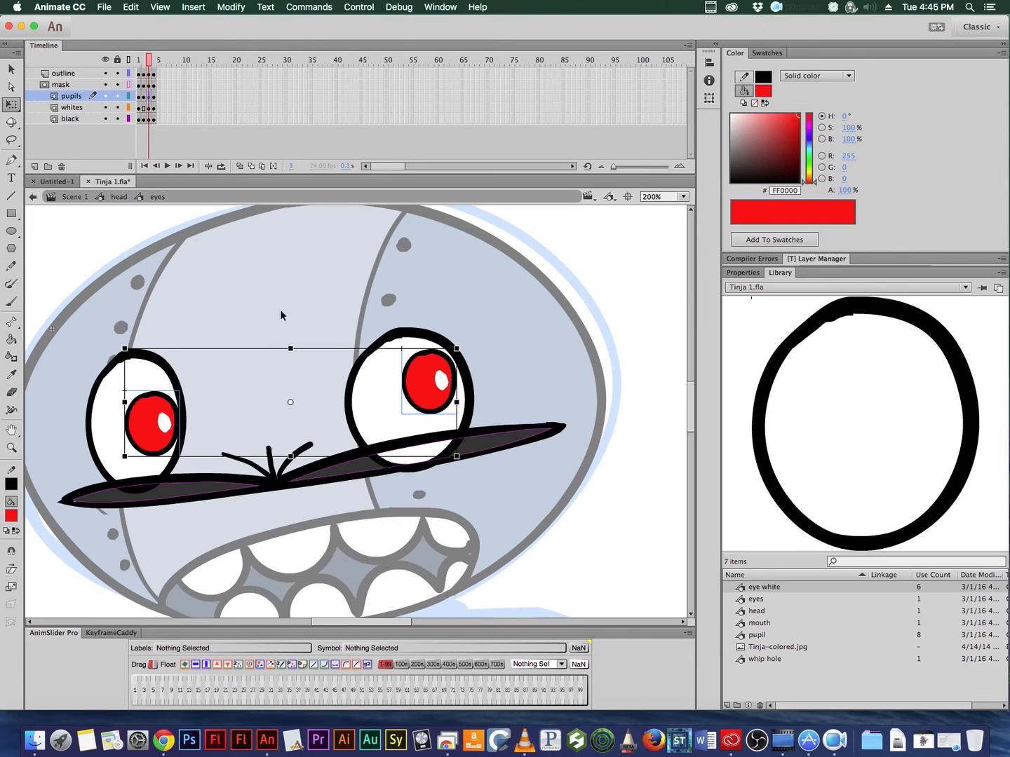
{"action": "left_click", "coordinate": [487, 313]}
{"action": "left_click_drag", "start_coordinate": [434, 414], "coordinate": [431, 463]}
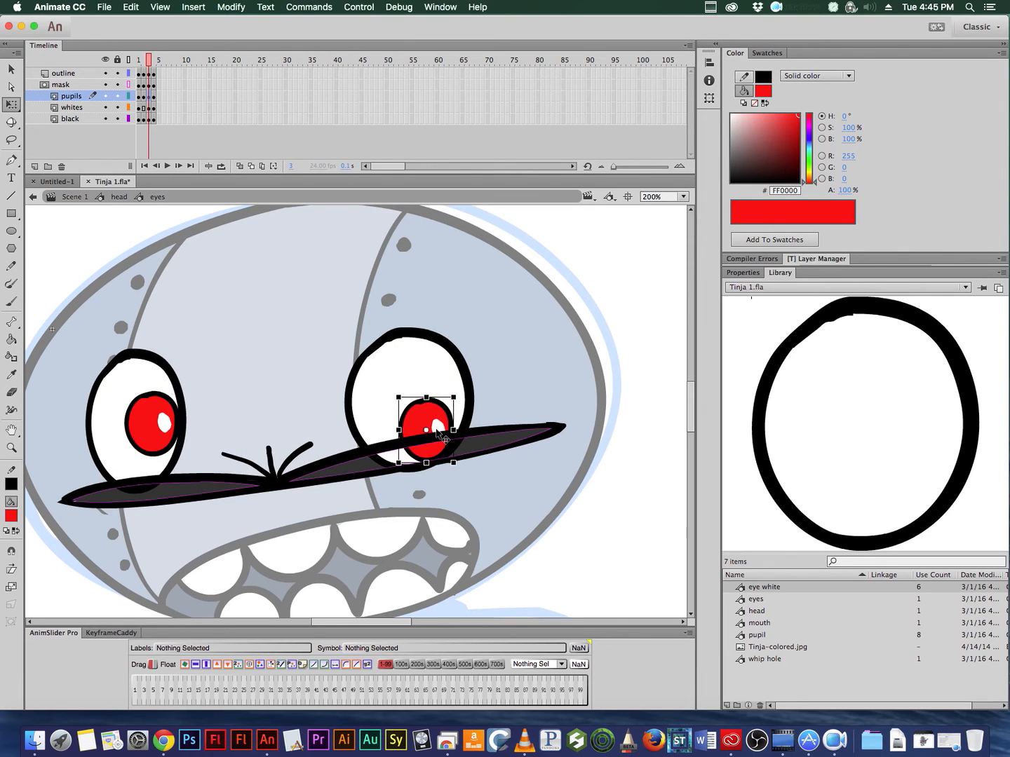
{"action": "left_click_drag", "start_coordinate": [454, 398], "coordinate": [429, 424]}
{"action": "left_click_drag", "start_coordinate": [163, 423], "coordinate": [167, 466]}
{"action": "left_click", "coordinate": [183, 420]}
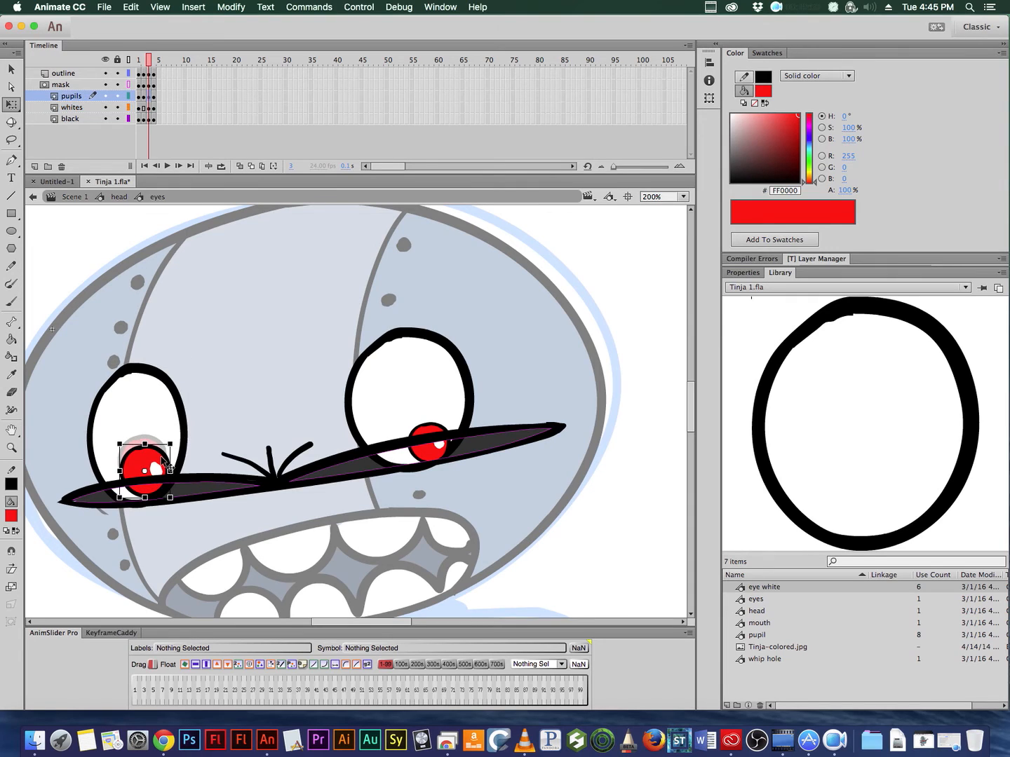
{"action": "left_click", "coordinate": [197, 412]}
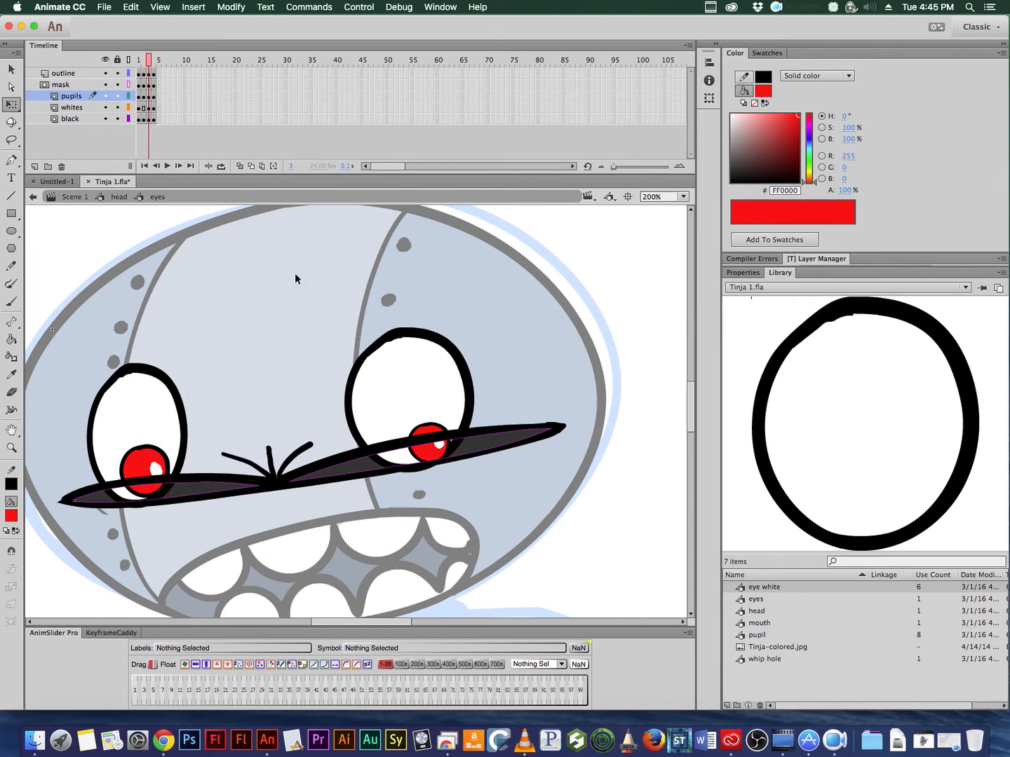
Step: Lock all five layers and step through frames 1 to 4 at 100% to review the masked pupils
{"action": "left_click_drag", "start_coordinate": [117, 72], "coordinate": [117, 119]}
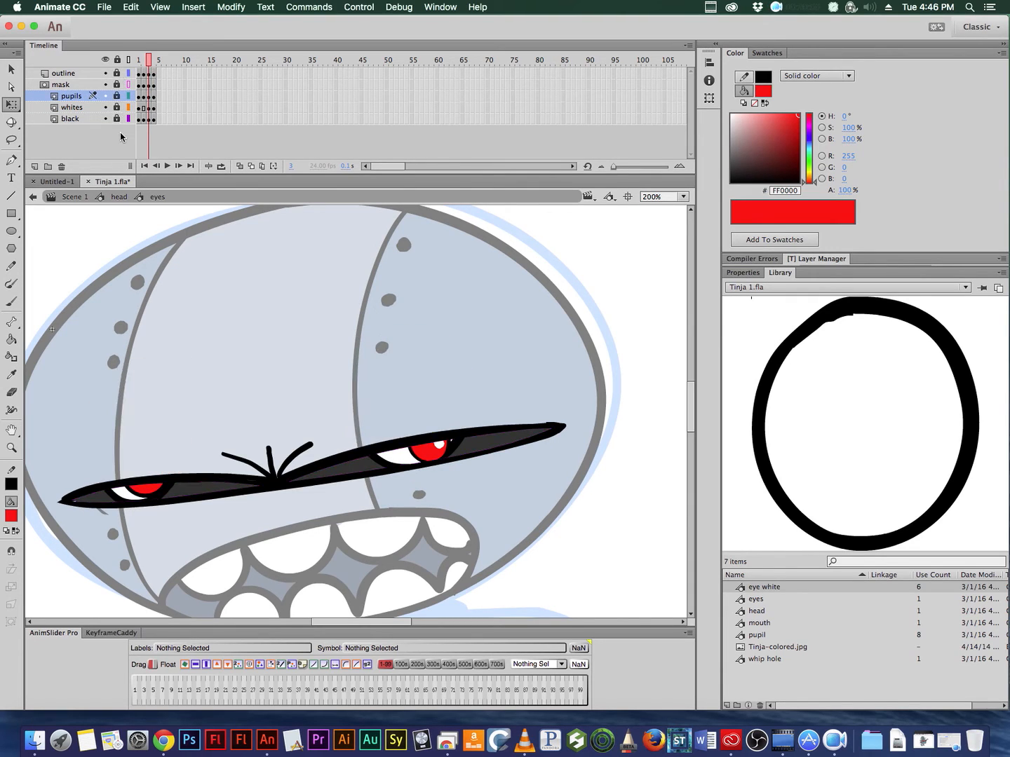
{"action": "left_click", "coordinate": [559, 389], "text": "alt+super"}
{"action": "left_click_drag", "start_coordinate": [519, 413], "coordinate": [580, 408]}
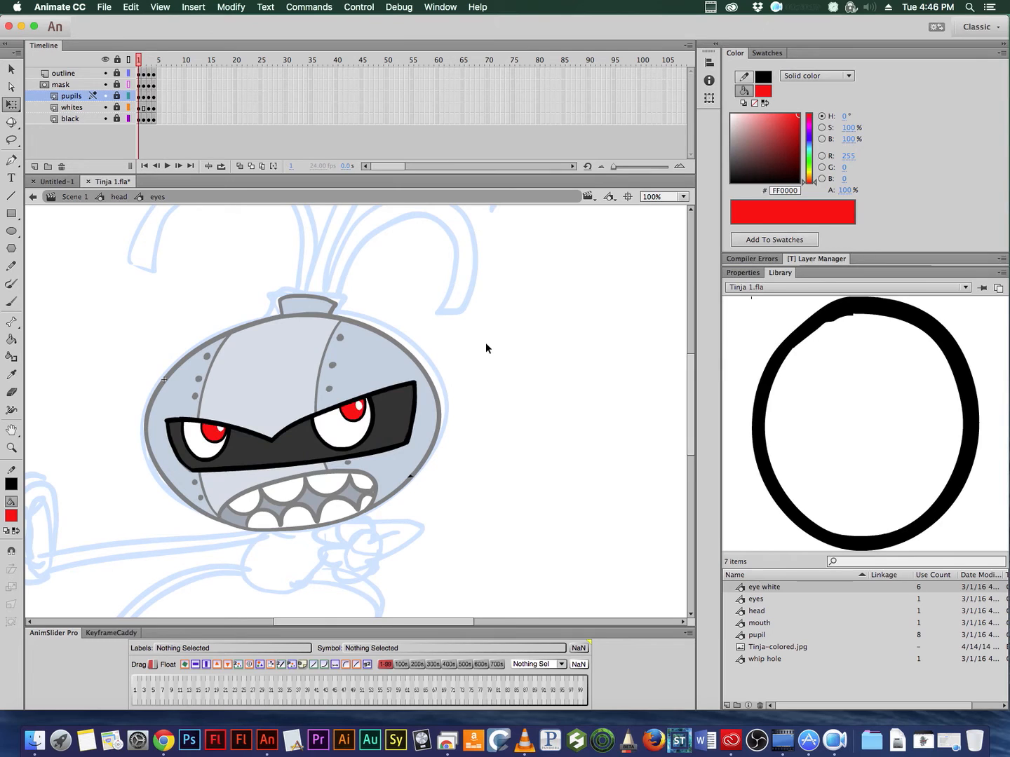
{"action": "key", "text": "period"}
{"action": "key", "text": "period"}
{"action": "key", "text": "period"}
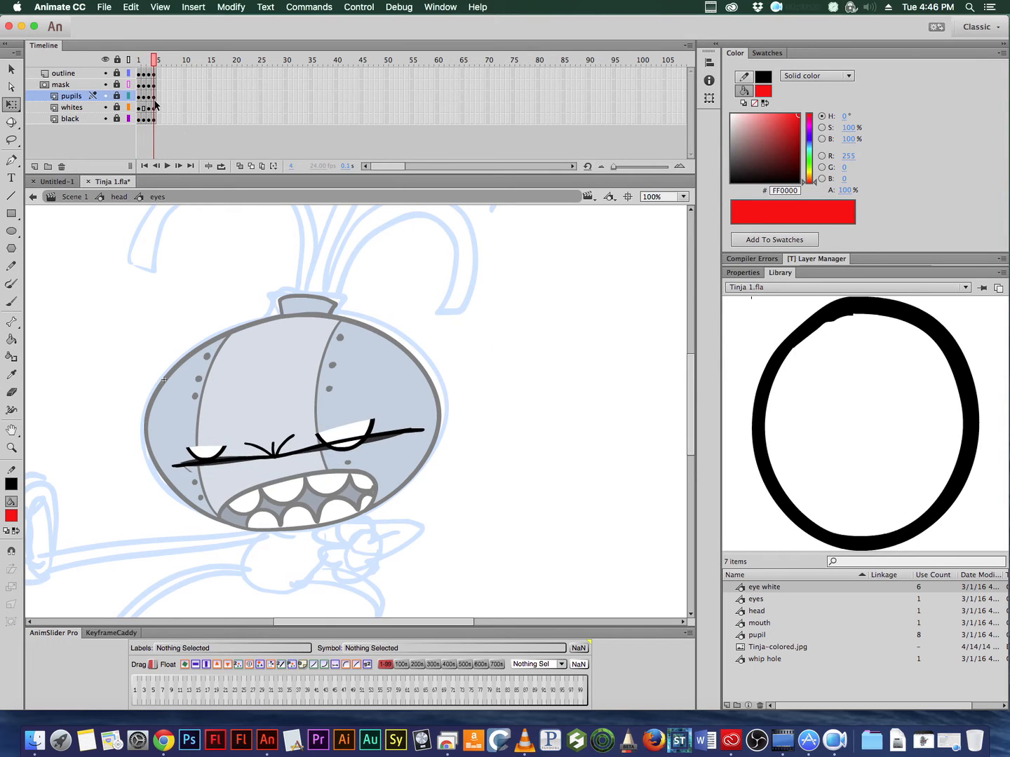
Step: Unlock all layers and clear the pupils, eye whites and mask shape from frame 4
{"action": "left_click", "coordinate": [390, 425], "text": "super"}
{"action": "left_click_drag", "start_coordinate": [449, 414], "coordinate": [531, 412]}
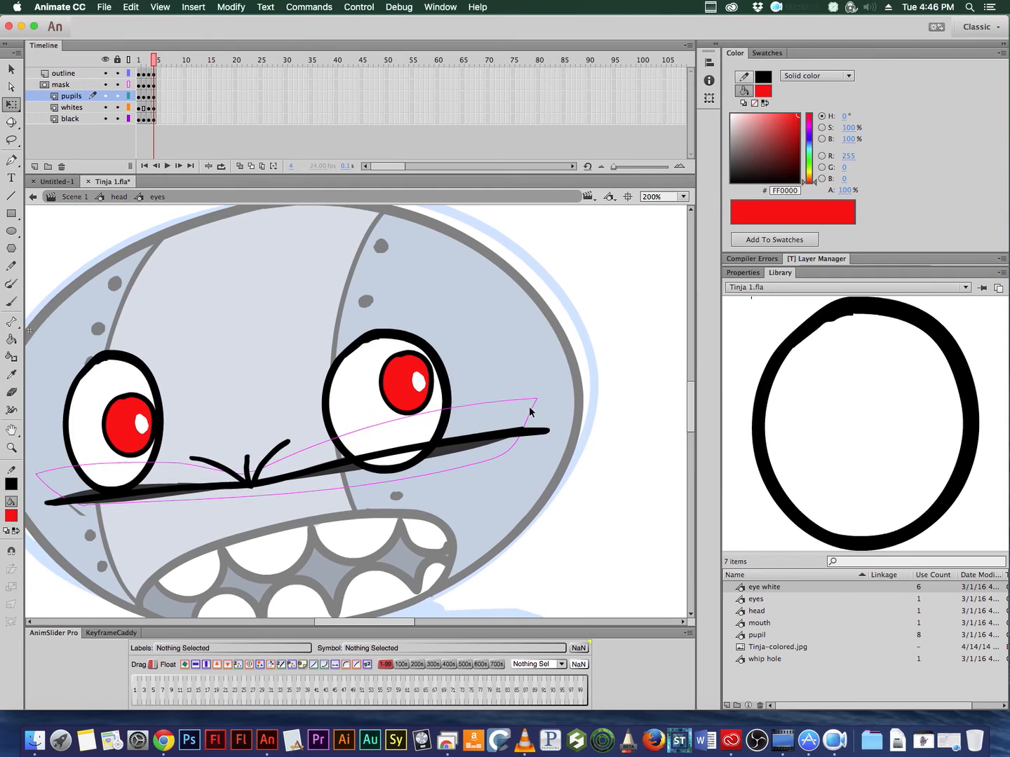
{"action": "left_click", "coordinate": [155, 99]}
{"action": "key", "text": "Delete"}
{"action": "left_click", "coordinate": [155, 109]}
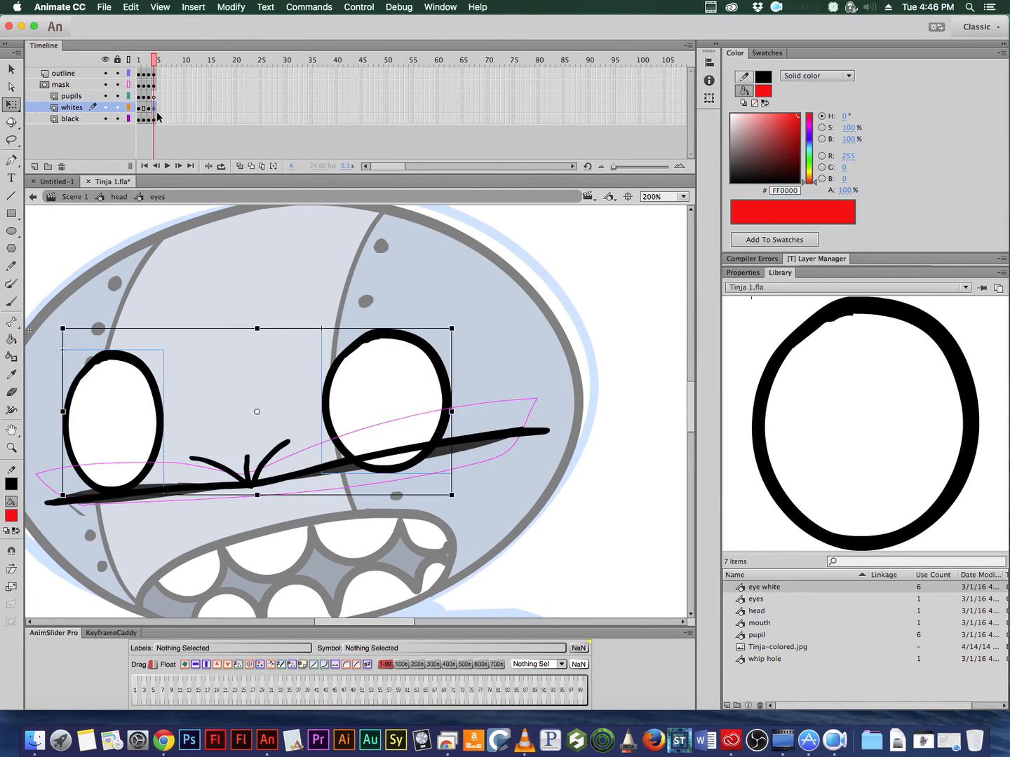
{"action": "key", "text": "Delete"}
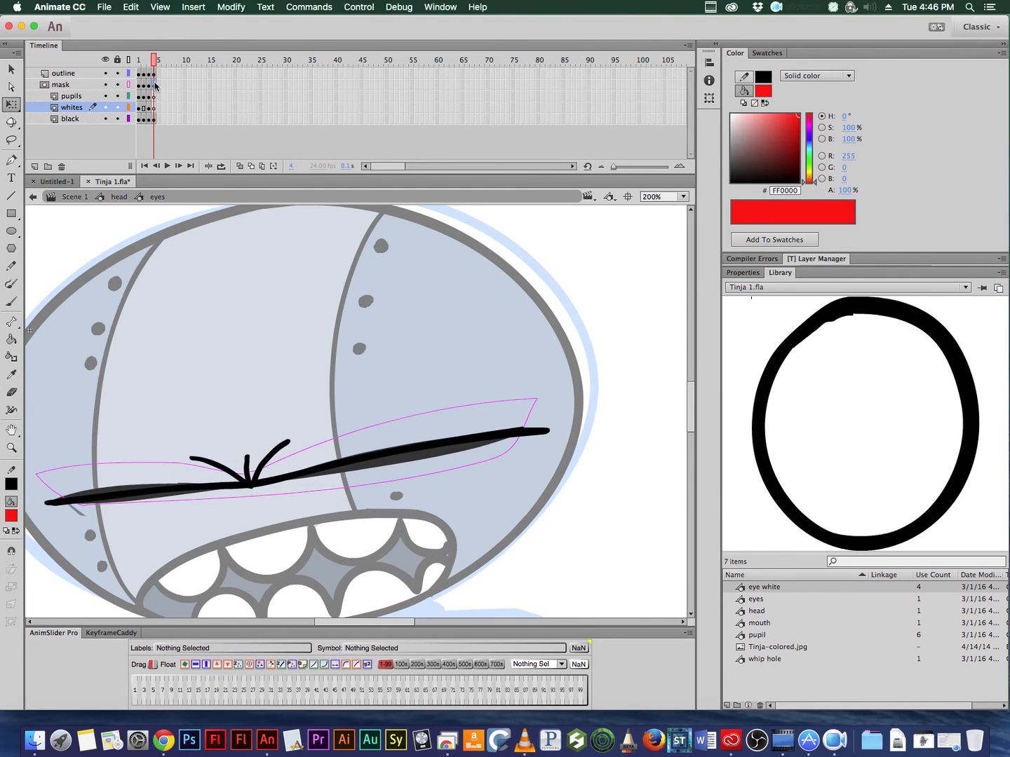
{"action": "left_click", "coordinate": [155, 85]}
{"action": "key", "text": "Delete"}
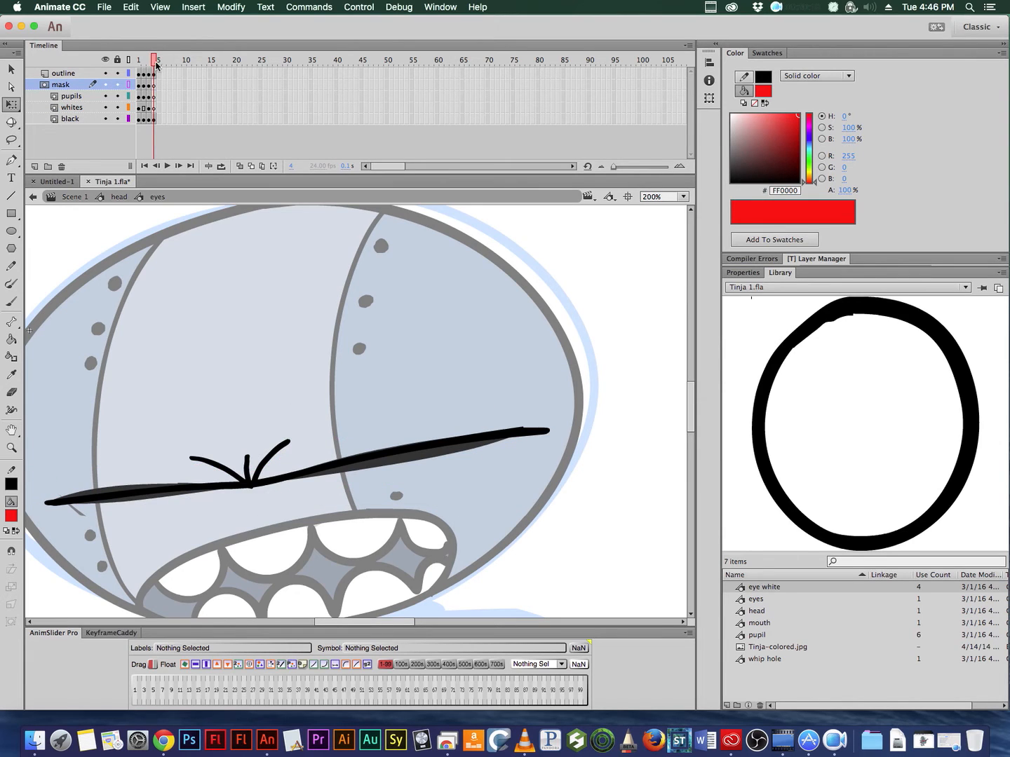
Step: Lock the layers, check frames 1 to 4, and delete the dark fill from the unlocked black layer on frame 4
{"action": "left_click_drag", "start_coordinate": [156, 62], "coordinate": [120, 123]}
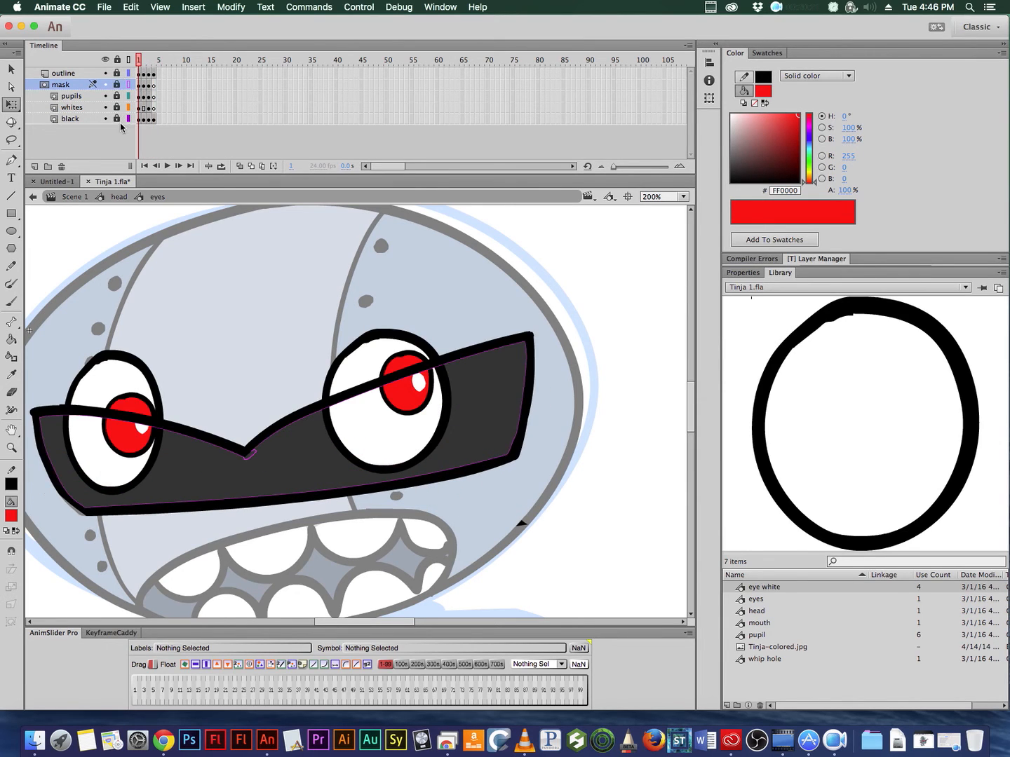
{"action": "left_click_drag", "start_coordinate": [141, 64], "coordinate": [154, 80]}
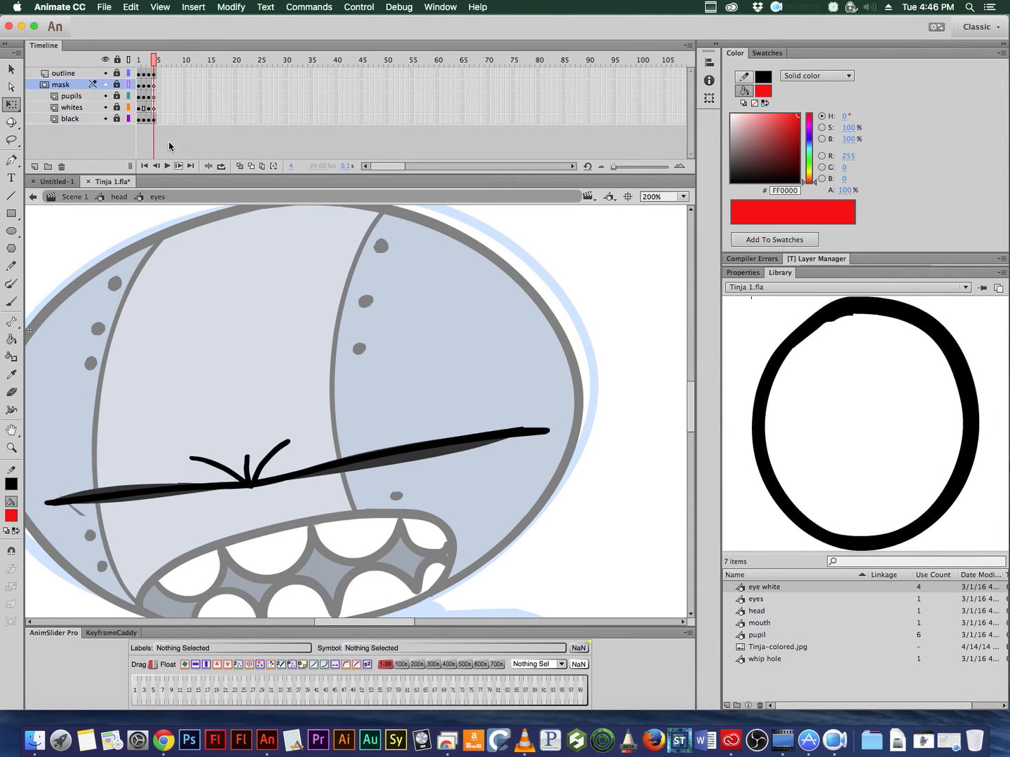
{"action": "left_click", "coordinate": [154, 120]}
{"action": "left_click", "coordinate": [117, 119]}
{"action": "left_click", "coordinate": [153, 120]}
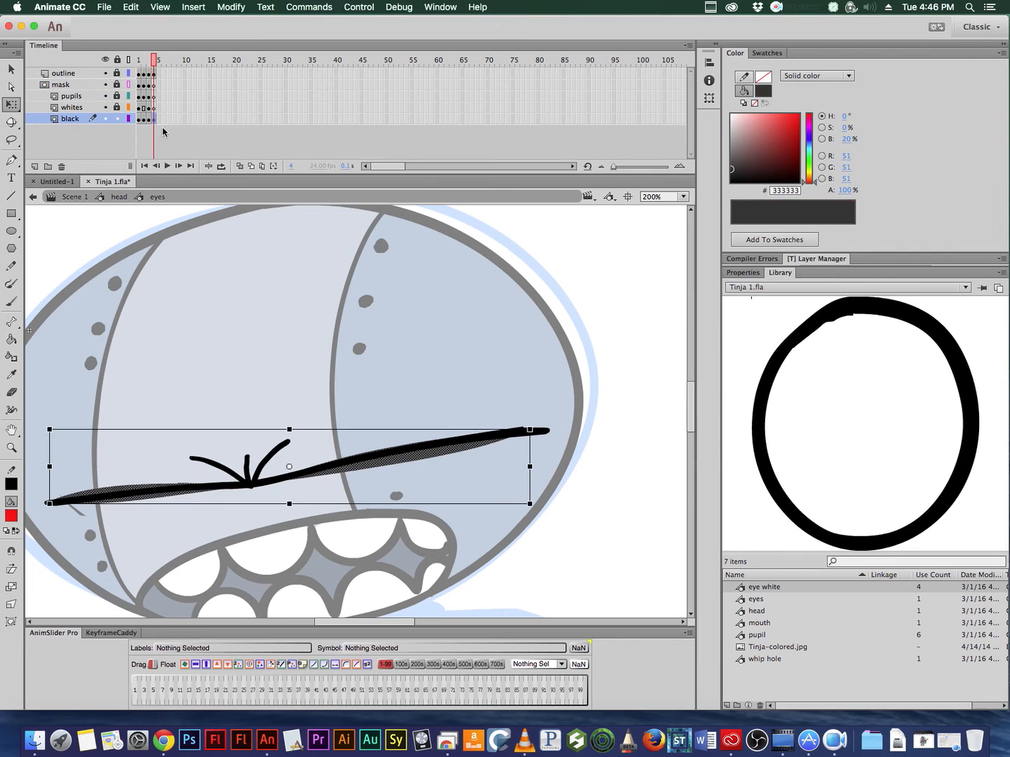
{"action": "left_click", "coordinate": [405, 311]}
Step: Thicken the closed-eye line on the outline layer's frame 4 with a larger black #000000 brush and add two creases beneath its center
{"action": "left_click", "coordinate": [11, 302]}
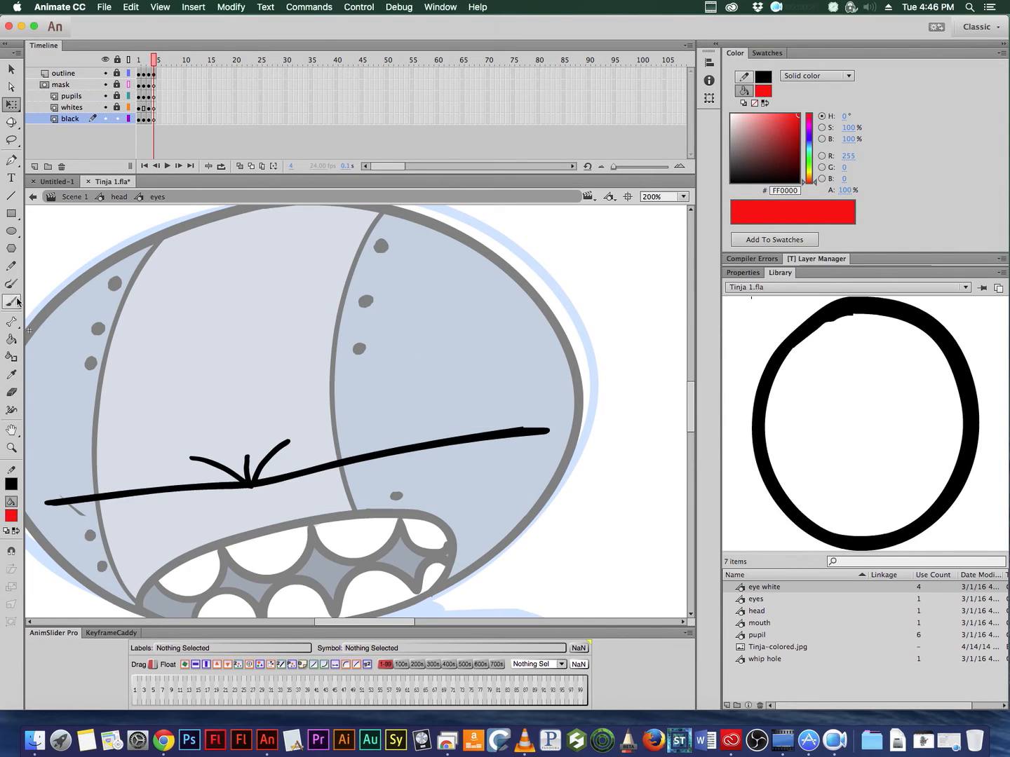
{"action": "left_click", "coordinate": [11, 515]}
{"action": "left_click", "coordinate": [45, 552]}
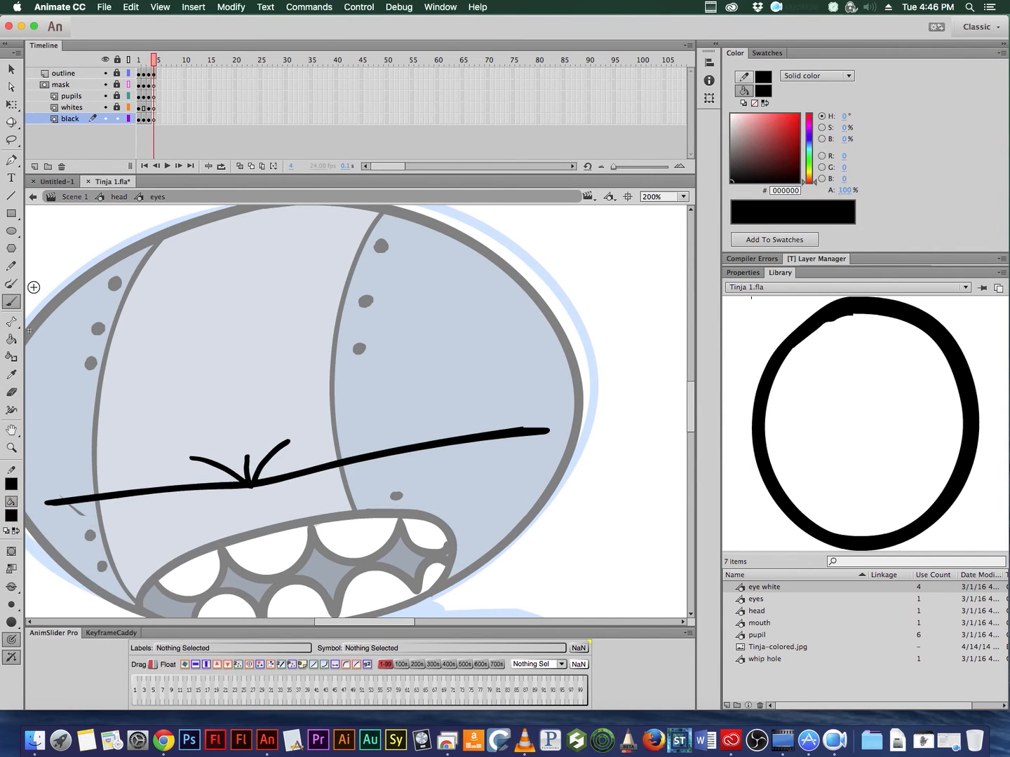
{"action": "left_click", "coordinate": [117, 72]}
{"action": "left_click", "coordinate": [154, 74]}
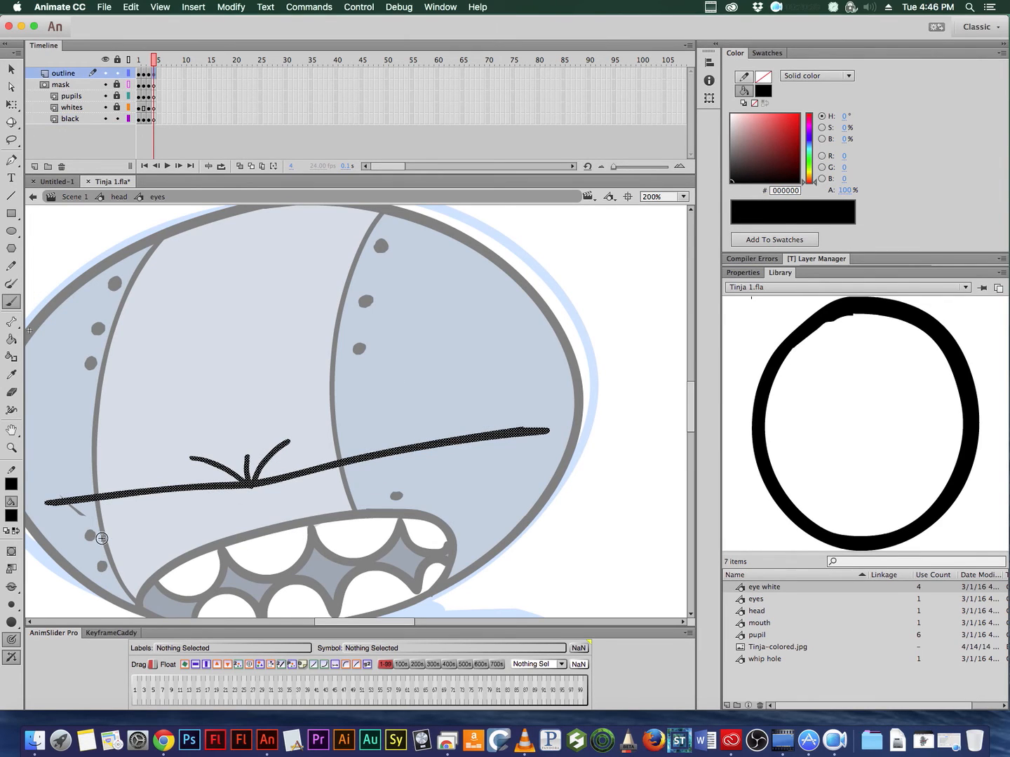
{"action": "left_click", "coordinate": [12, 605]}
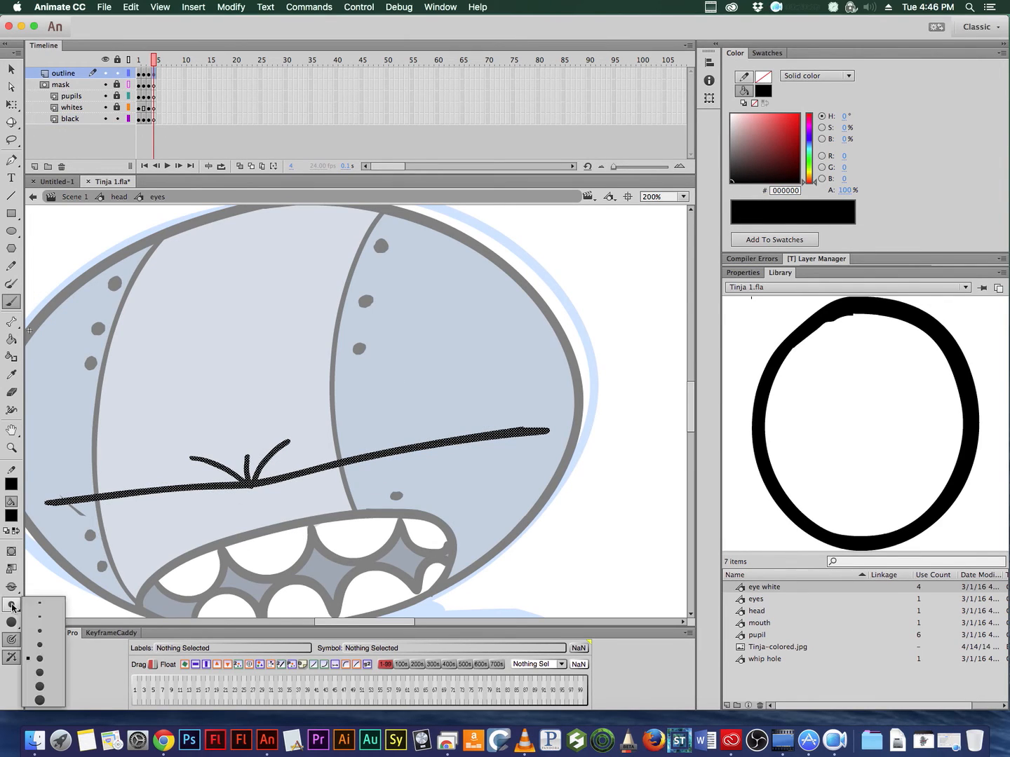
{"action": "left_click", "coordinate": [41, 672]}
{"action": "mouse_move", "coordinate": [267, 481]}
{"action": "left_mouse_down"}
{"action": "mouse_move", "coordinate": [371, 444]}
{"action": "mouse_move", "coordinate": [544, 428]}
{"action": "left_mouse_up"}
{"action": "mouse_move", "coordinate": [477, 432]}
{"action": "left_mouse_down"}
{"action": "mouse_move", "coordinate": [261, 483]}
{"action": "mouse_move", "coordinate": [47, 501]}
{"action": "mouse_move", "coordinate": [260, 472]}
{"action": "left_mouse_up"}
{"action": "mouse_move", "coordinate": [180, 505]}
{"action": "left_mouse_down"}
{"action": "mouse_move", "coordinate": [250, 484]}
{"action": "mouse_move", "coordinate": [330, 482]}
{"action": "left_mouse_up"}
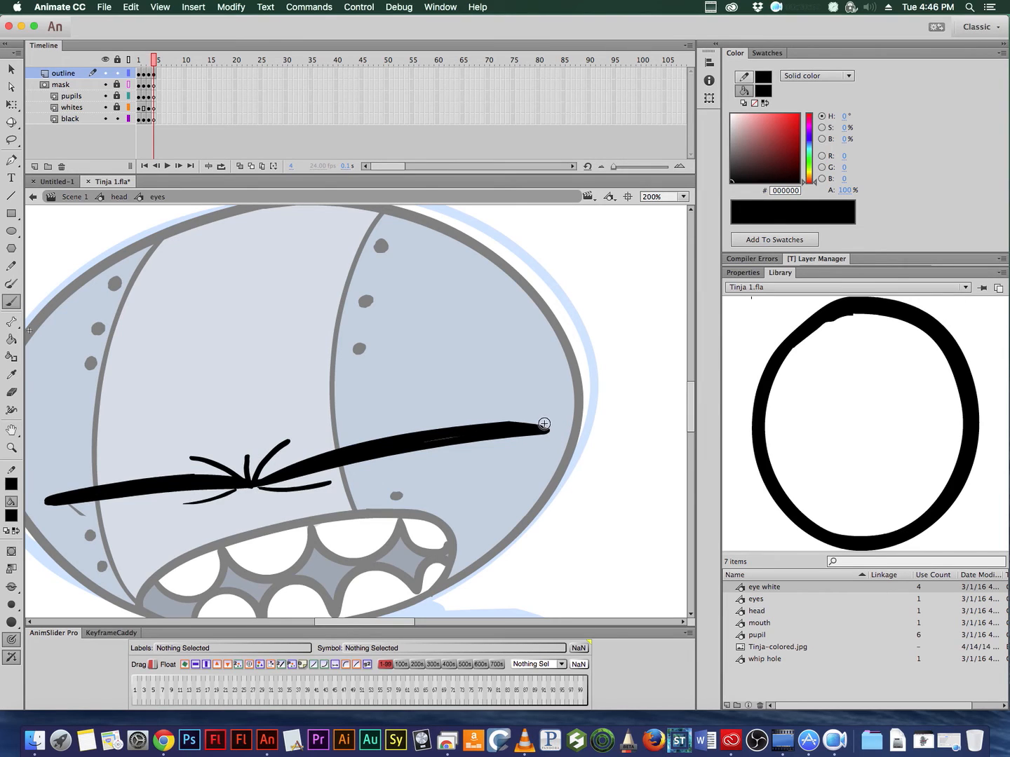
{"action": "left_click_drag", "start_coordinate": [506, 427], "coordinate": [542, 429]}
Step: Step back and forth through frames 1 to 4 to review the blink ending in the thickened closed-eye pose
{"action": "key", "text": "comma"}
{"action": "key", "text": "period"}
{"action": "key", "text": "comma"}
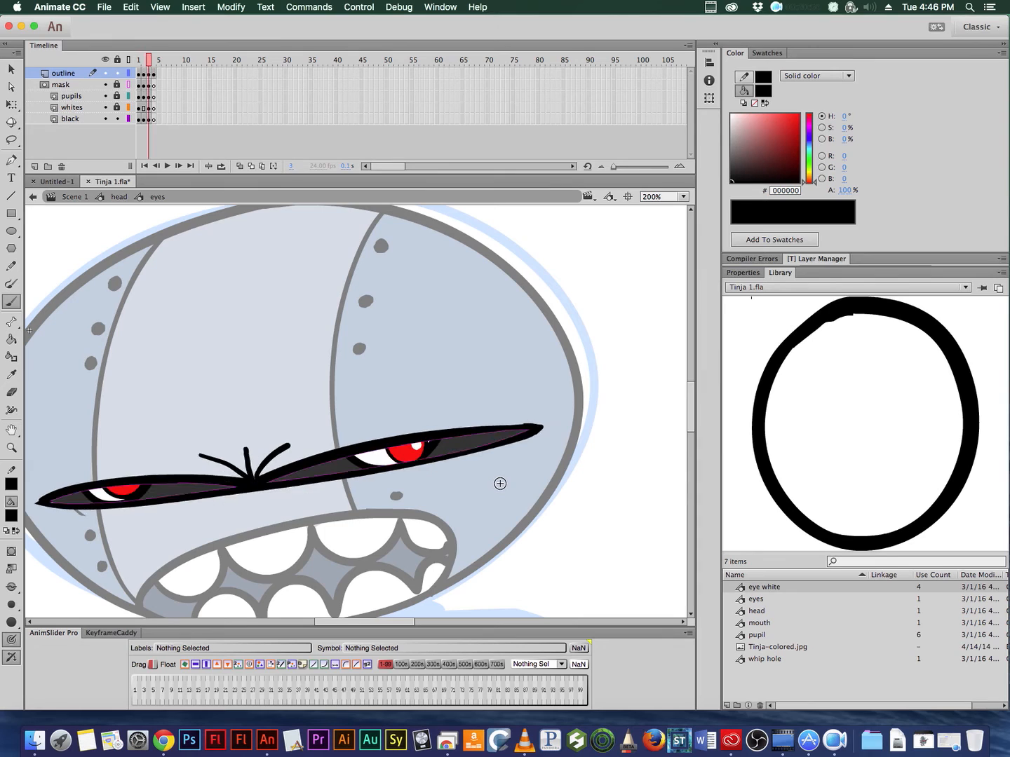
{"action": "key", "text": "comma"}
{"action": "key", "text": "comma"}
{"action": "key", "text": "period"}
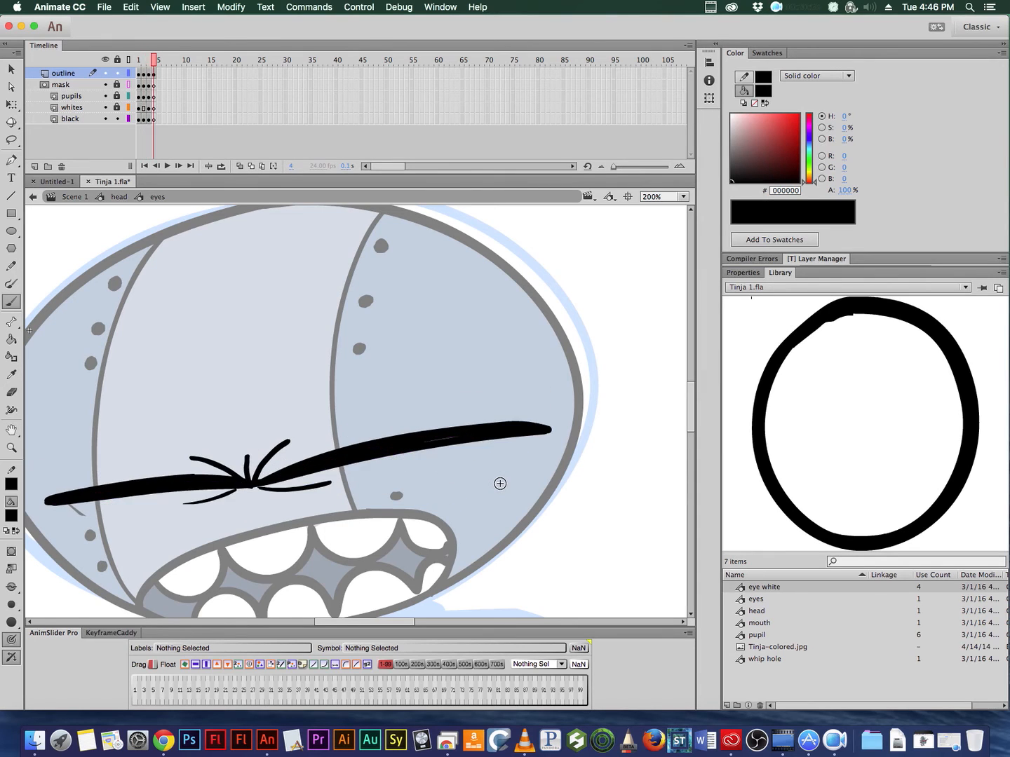
{"action": "key", "text": "period"}
{"action": "key", "text": "comma"}
{"action": "key", "text": "comma"}
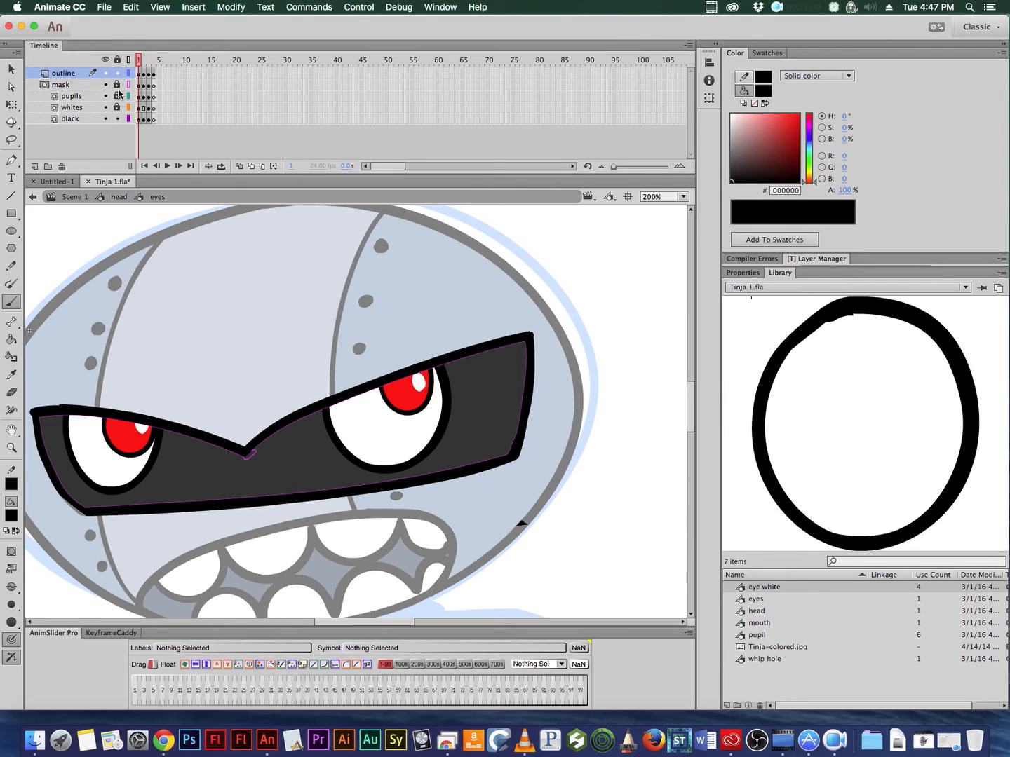
Step: Insert a frame after frame 1 on all five layers and convert the new frame 2 to keyframes
{"action": "left_click", "coordinate": [141, 119]}
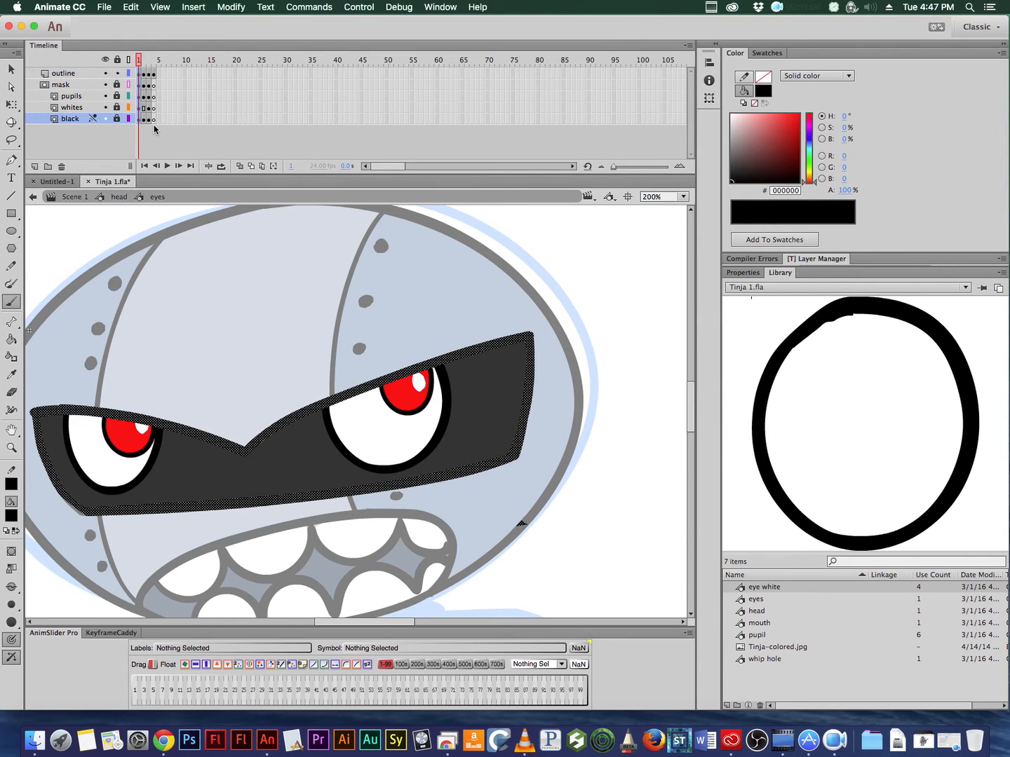
{"action": "key", "text": "F5"}
{"action": "left_click_drag", "start_coordinate": [144, 75], "coordinate": [146, 123]}
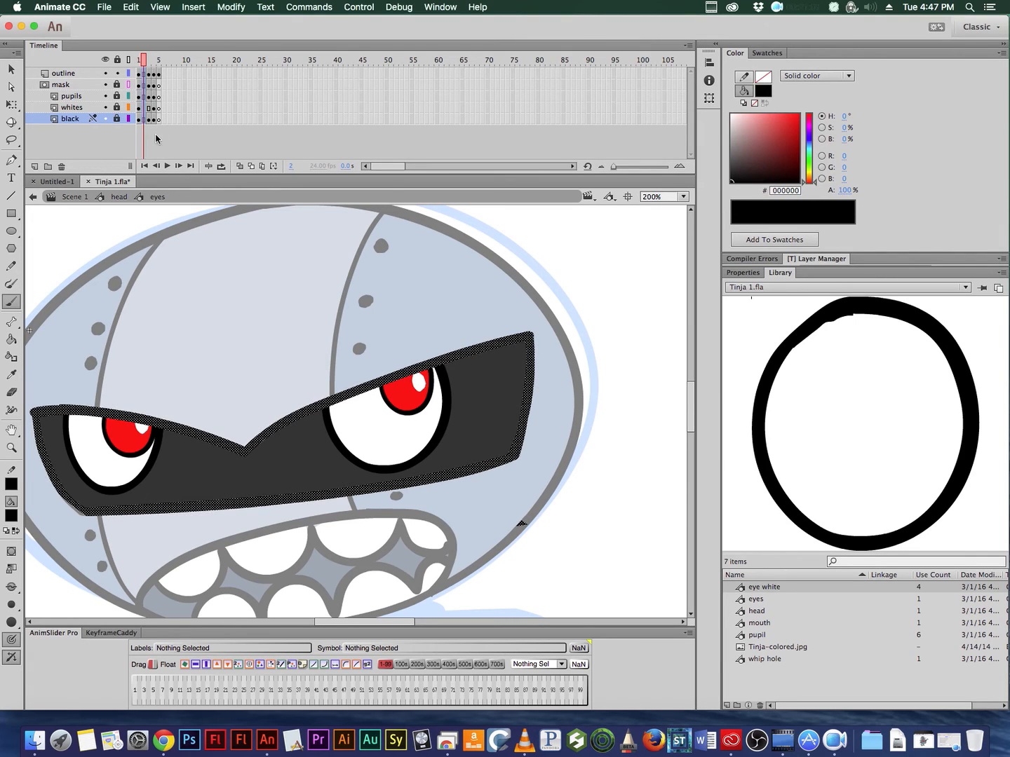
{"action": "key", "text": "F6"}
{"action": "left_click", "coordinate": [425, 337]}
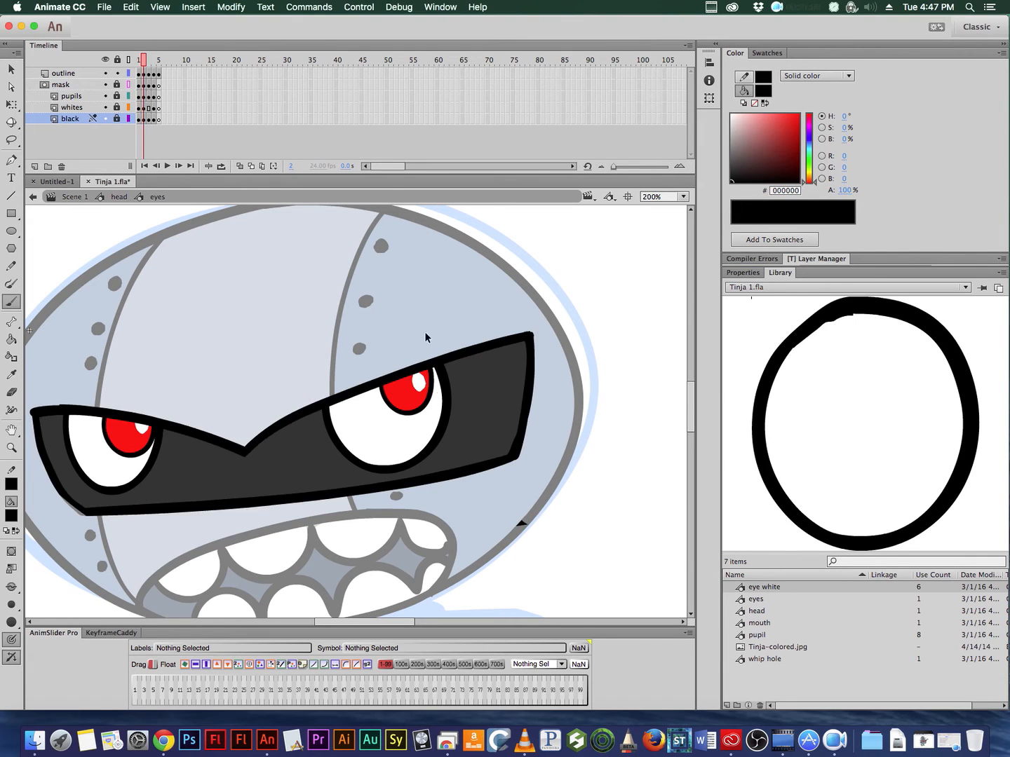
Step: Unlock the pupils, whites and black layers and move both pupils to the left side of their eyes on frame 2
{"action": "left_click", "coordinate": [11, 68]}
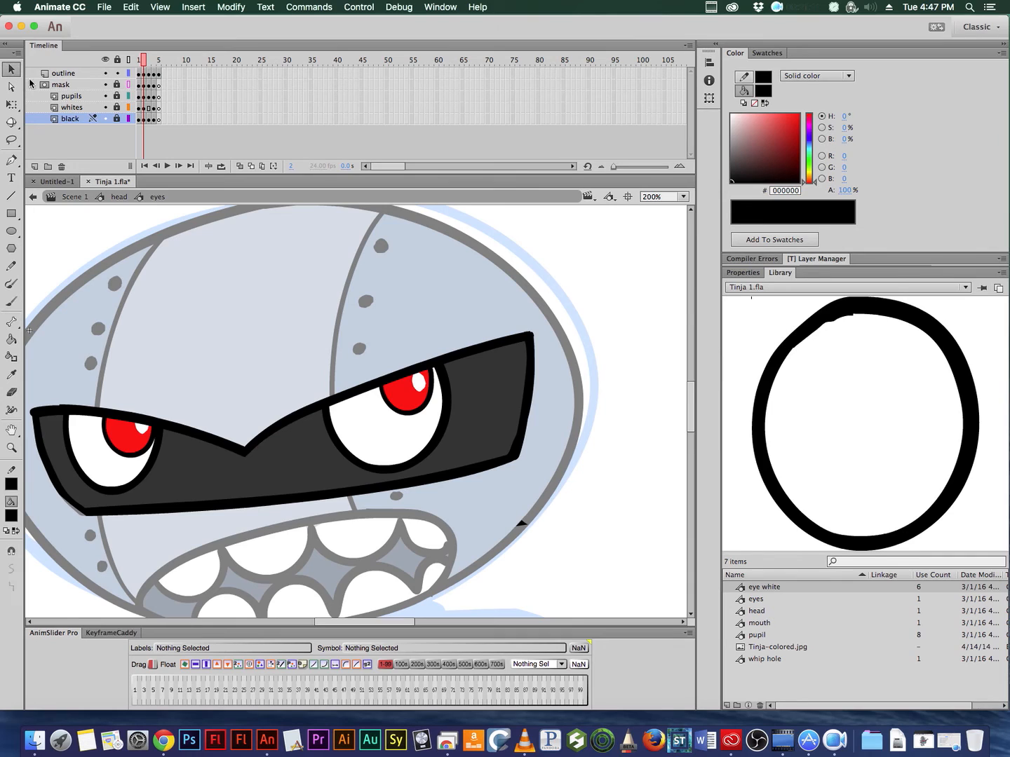
{"action": "left_click", "coordinate": [117, 119]}
{"action": "left_click", "coordinate": [117, 84]}
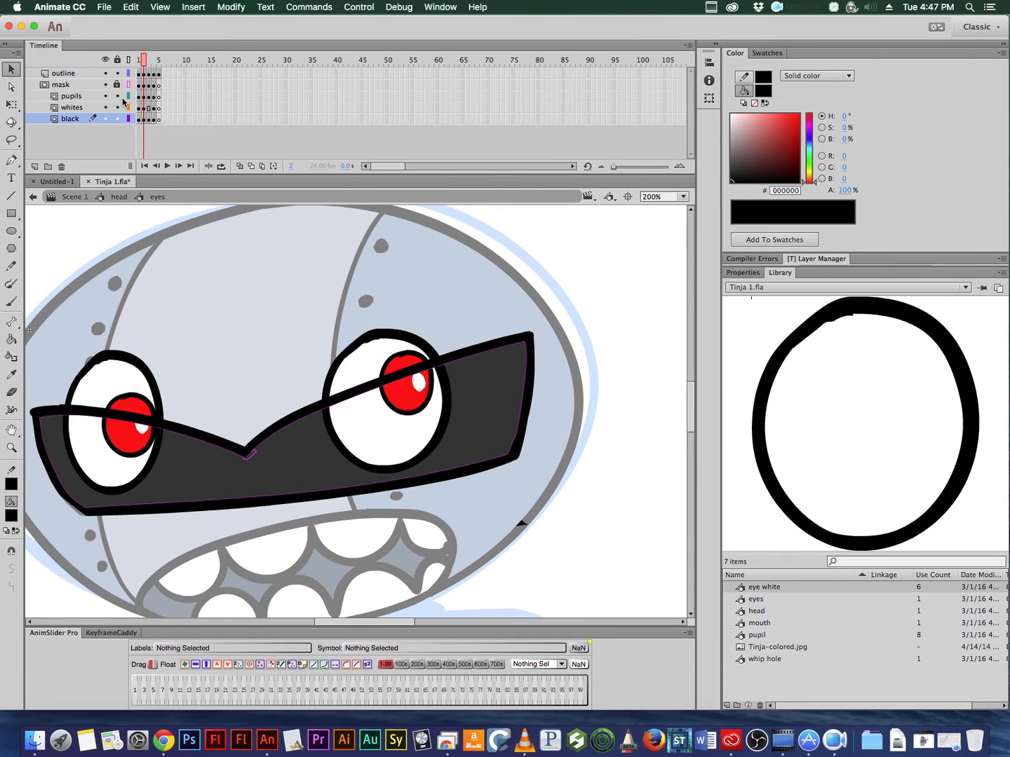
{"action": "left_click", "coordinate": [144, 440]}
{"action": "left_click_drag", "start_coordinate": [143, 442], "coordinate": [112, 442]}
{"action": "left_click_drag", "start_coordinate": [411, 404], "coordinate": [358, 417]}
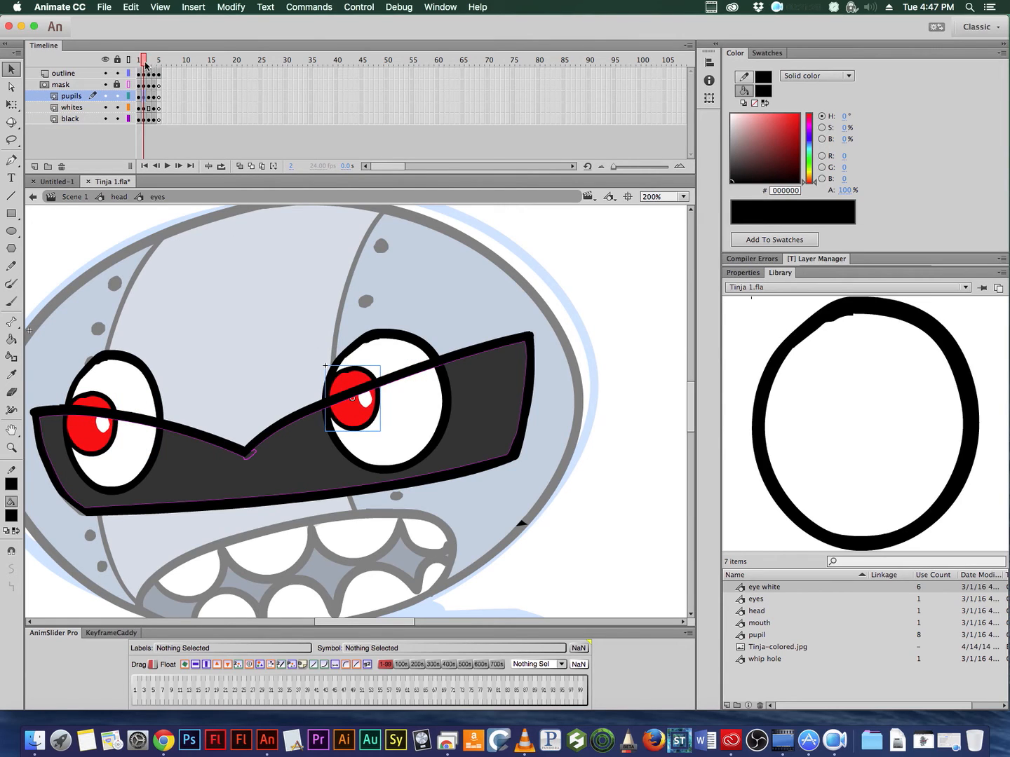
Step: Insert an extra frame after frame 2 across all five layers
{"action": "left_click_drag", "start_coordinate": [144, 119], "coordinate": [144, 74]}
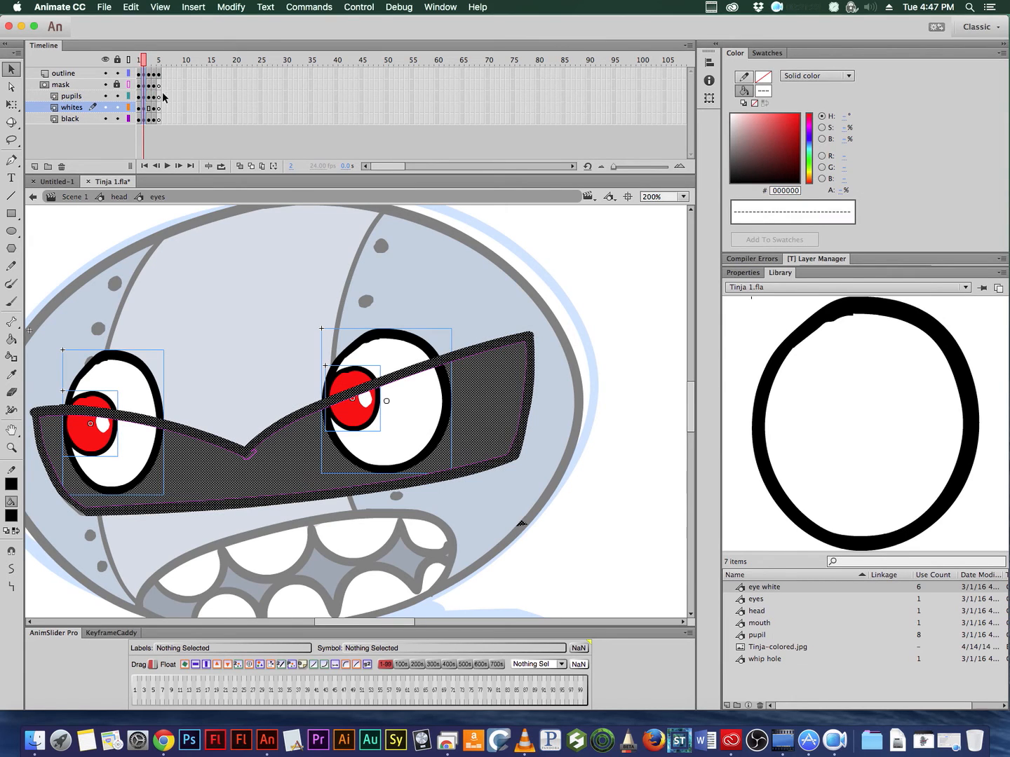
{"action": "key", "text": "F5"}
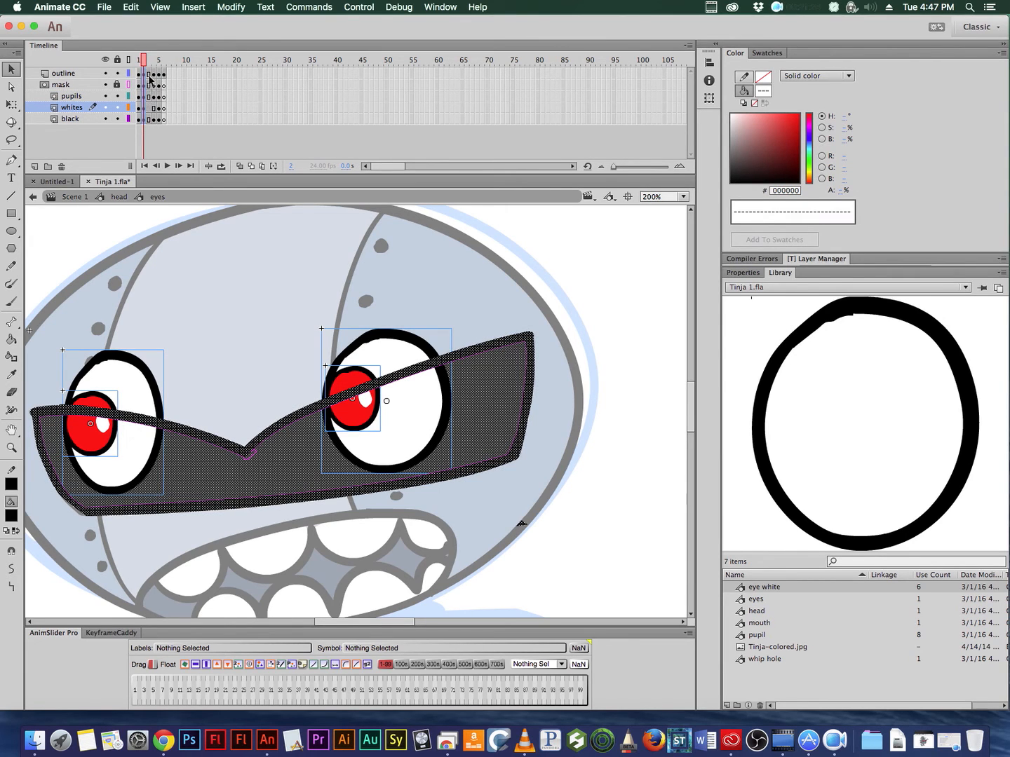
{"action": "left_click_drag", "start_coordinate": [149, 75], "coordinate": [148, 120]}
{"action": "key", "text": "F6"}
{"action": "left_click", "coordinate": [149, 63]}
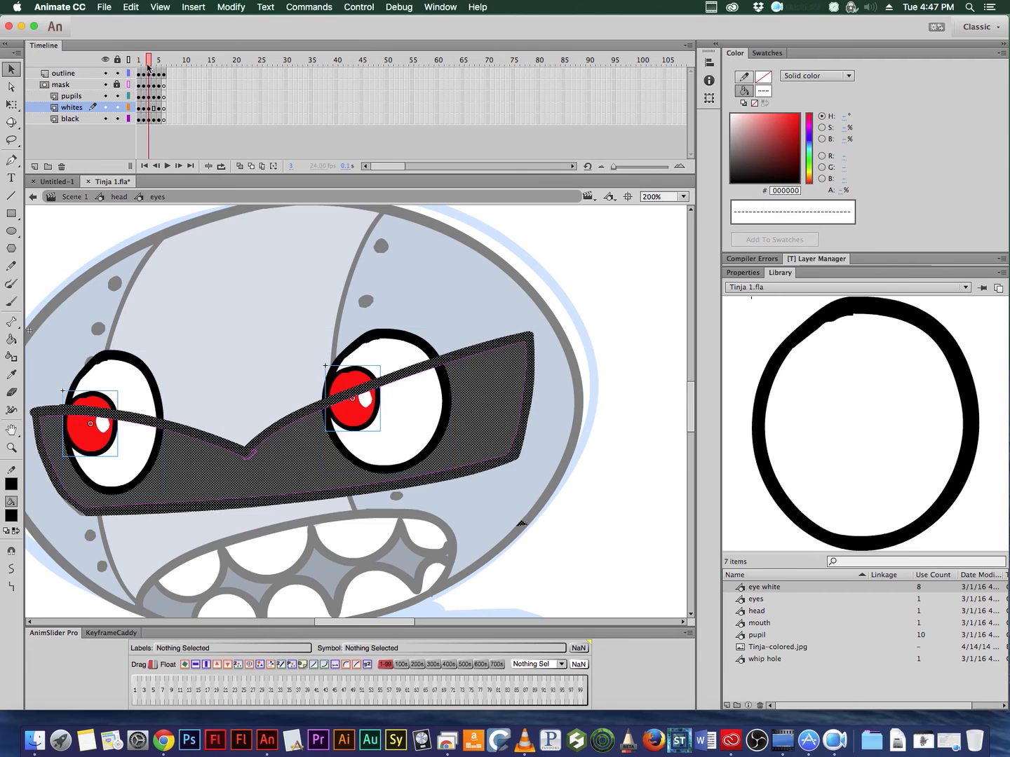
{"action": "key", "text": "super+z"}
{"action": "left_click", "coordinate": [158, 107]}
{"action": "key", "text": "super+z"}
{"action": "key", "text": "super+z"}
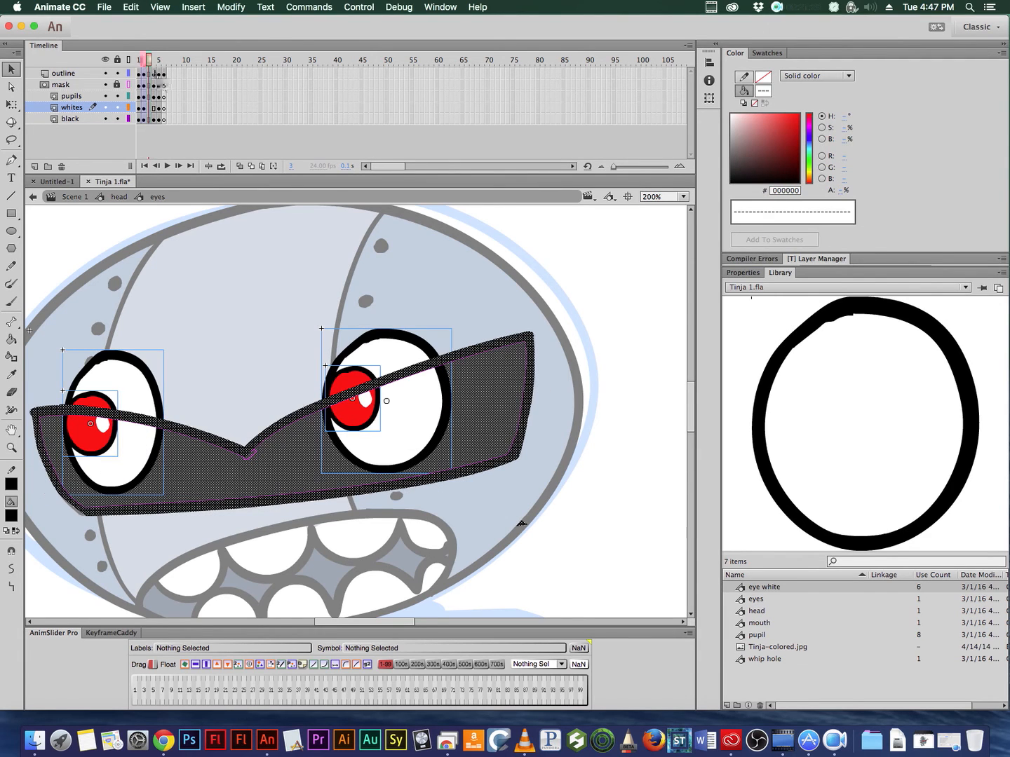
{"action": "key", "text": "super+z"}
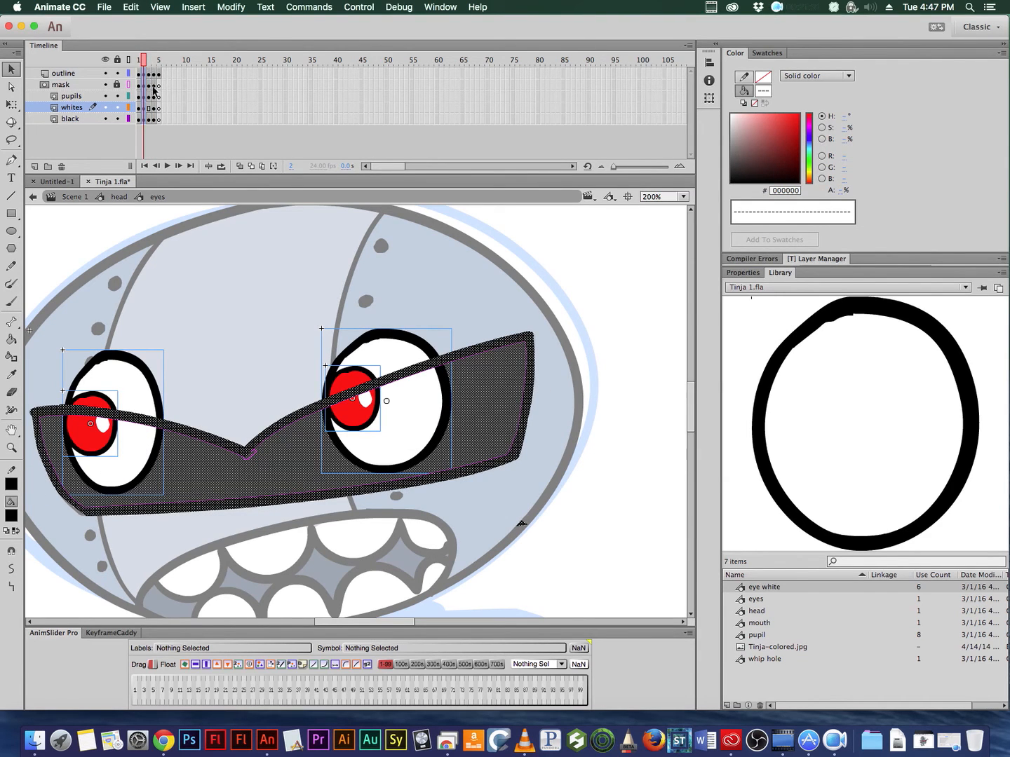
{"action": "left_click_drag", "start_coordinate": [143, 75], "coordinate": [144, 120]}
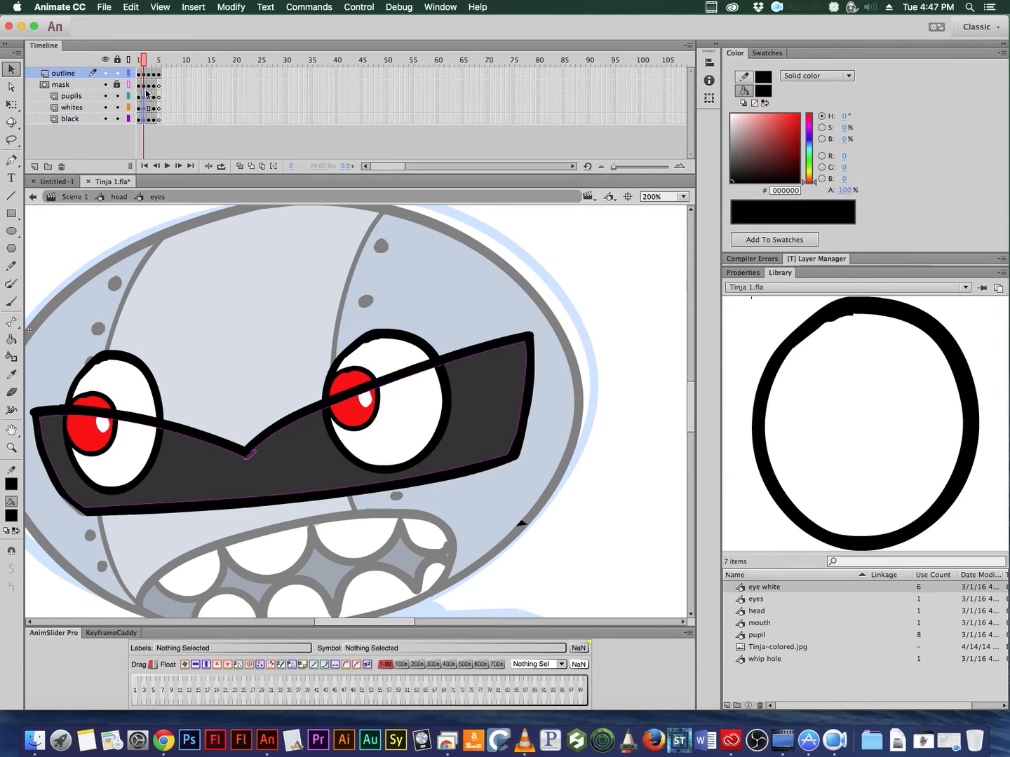
{"action": "key", "text": "super+z"}
Step: Insert a frame after frame 2 on all five layers and convert the new frame 3 to keyframes
{"action": "key", "text": "F5"}
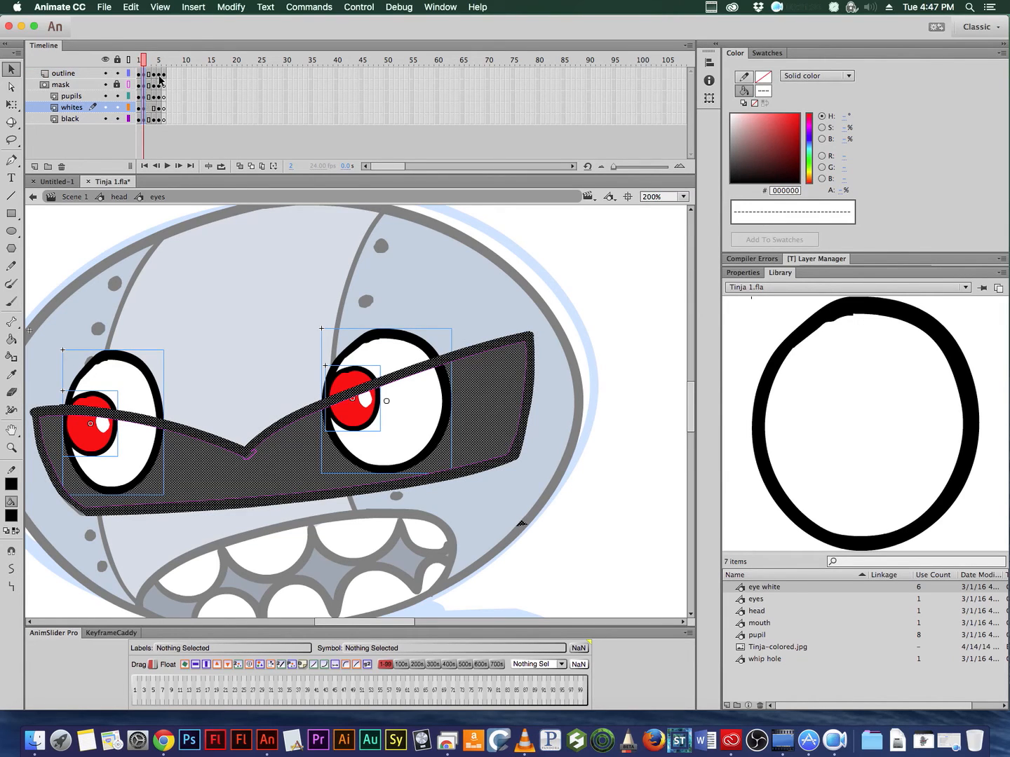
{"action": "left_click_drag", "start_coordinate": [143, 65], "coordinate": [157, 133]}
{"action": "key", "text": "F6"}
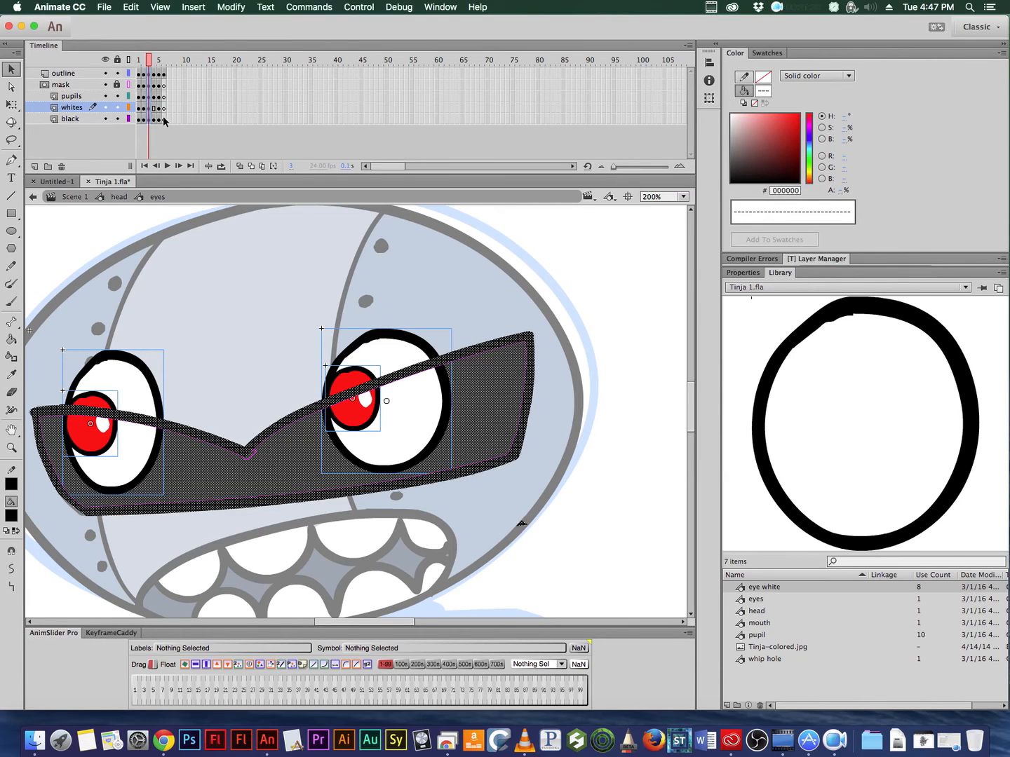
{"action": "left_click", "coordinate": [325, 254]}
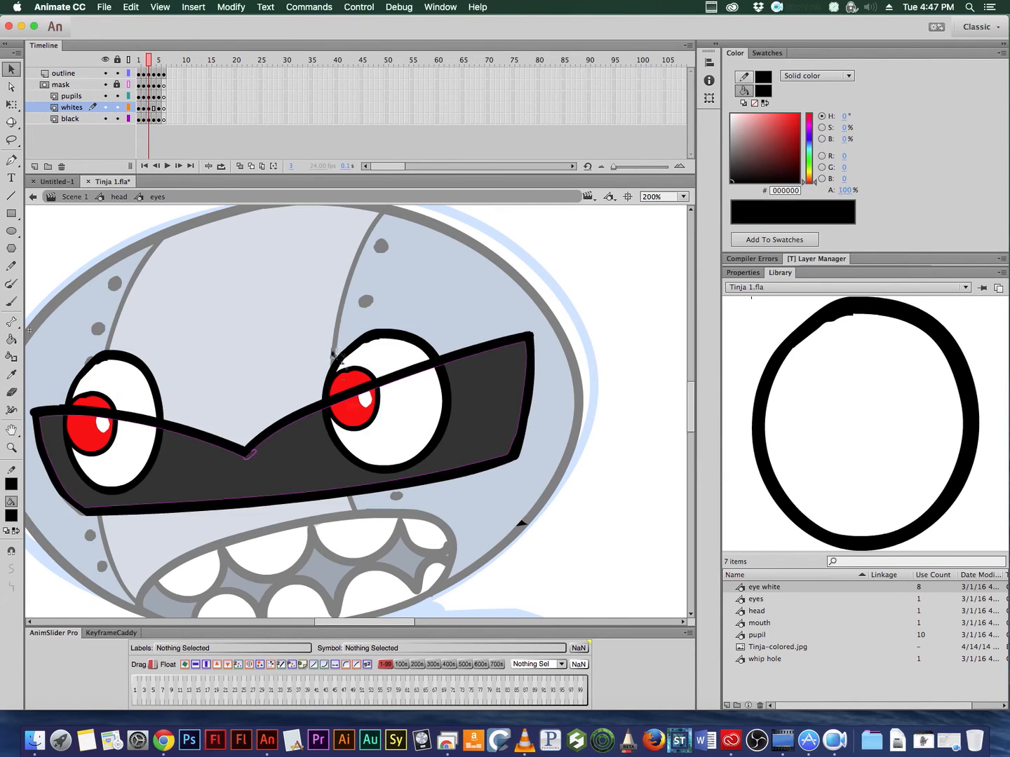
{"action": "key", "text": "comma"}
{"action": "key", "text": "comma"}
{"action": "key", "text": "period"}
{"action": "key", "text": "period"}
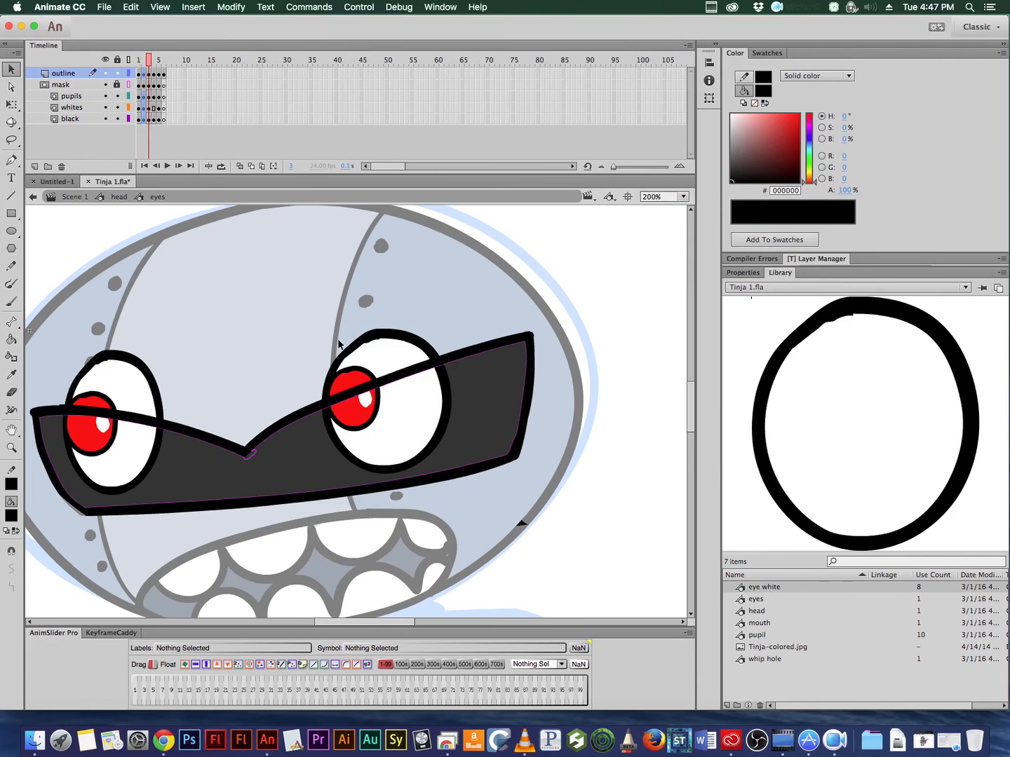
{"action": "key", "text": "comma"}
{"action": "key", "text": "period"}
Step: Move both pupils to the lower left of their eyes on frame 3 and rotate them to follow the eye curve
{"action": "mouse_move", "coordinate": [101, 441]}
{"action": "left_mouse_down"}
{"action": "mouse_move", "coordinate": [117, 472]}
{"action": "mouse_move", "coordinate": [133, 433]}
{"action": "mouse_move", "coordinate": [116, 432]}
{"action": "mouse_move", "coordinate": [116, 465]}
{"action": "mouse_move", "coordinate": [119, 450]}
{"action": "left_mouse_up"}
{"action": "key", "text": "q"}
{"action": "left_click", "coordinate": [362, 407]}
{"action": "left_click_drag", "start_coordinate": [362, 407], "coordinate": [382, 435]}
{"action": "key", "text": "comma"}
{"action": "key", "text": "period"}
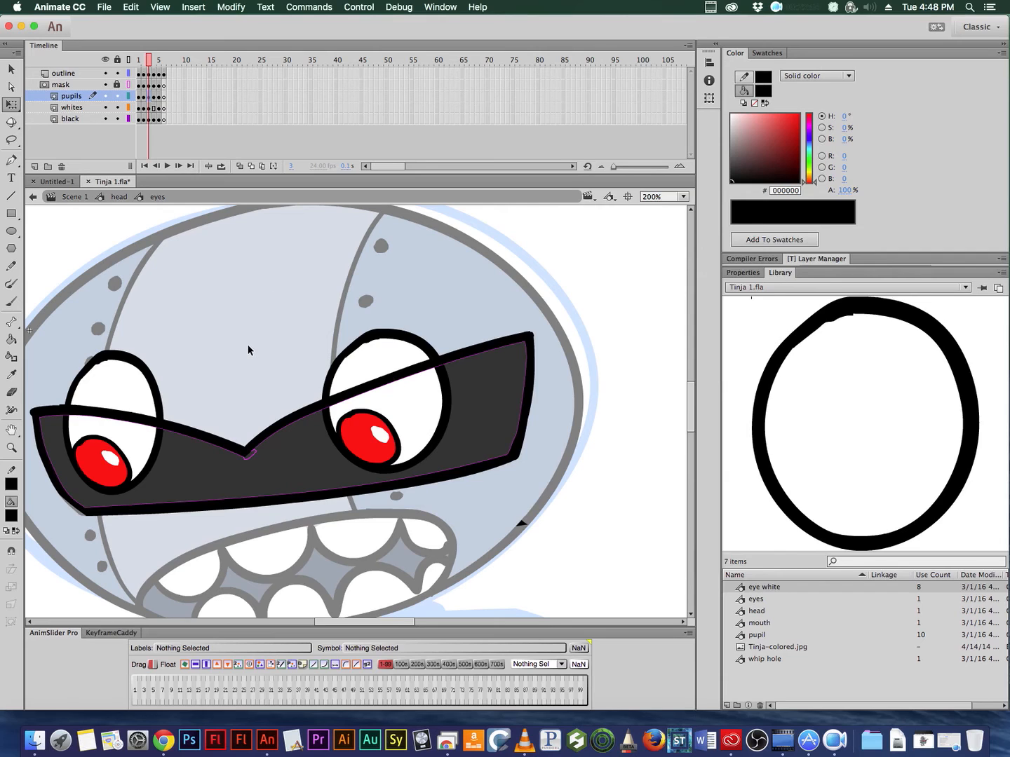
Step: Insert a frame after frame 3 on all five layers and convert the new frame 4 to keyframes
{"action": "left_click_drag", "start_coordinate": [148, 75], "coordinate": [149, 121]}
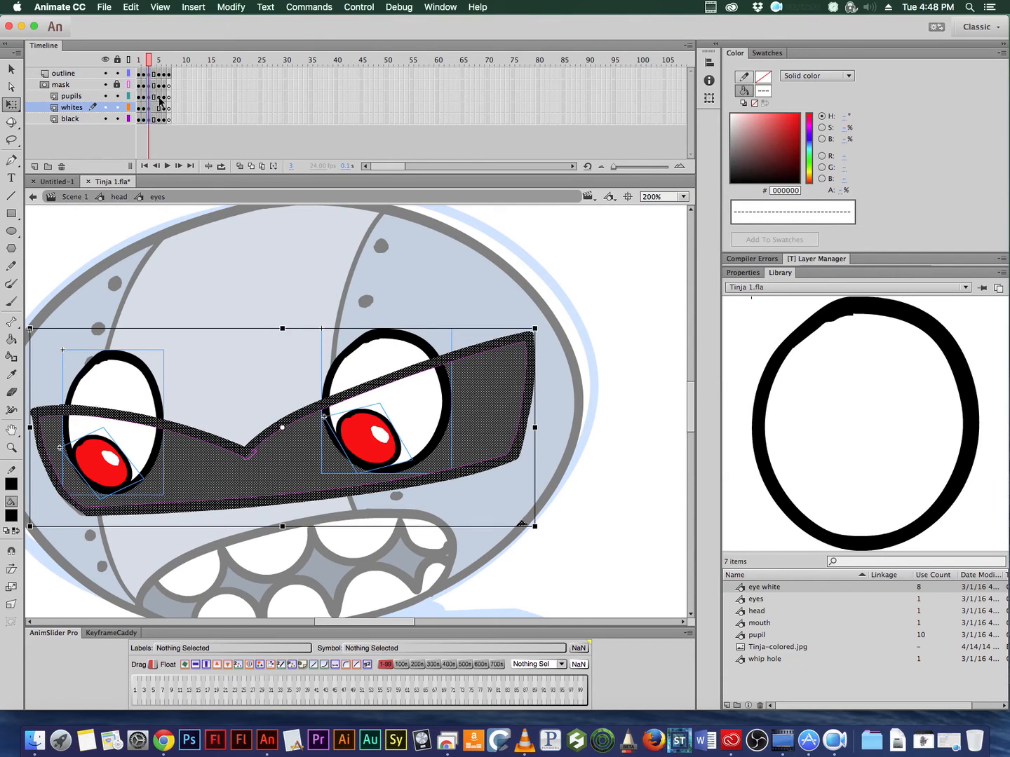
{"action": "left_click_drag", "start_coordinate": [152, 74], "coordinate": [157, 129]}
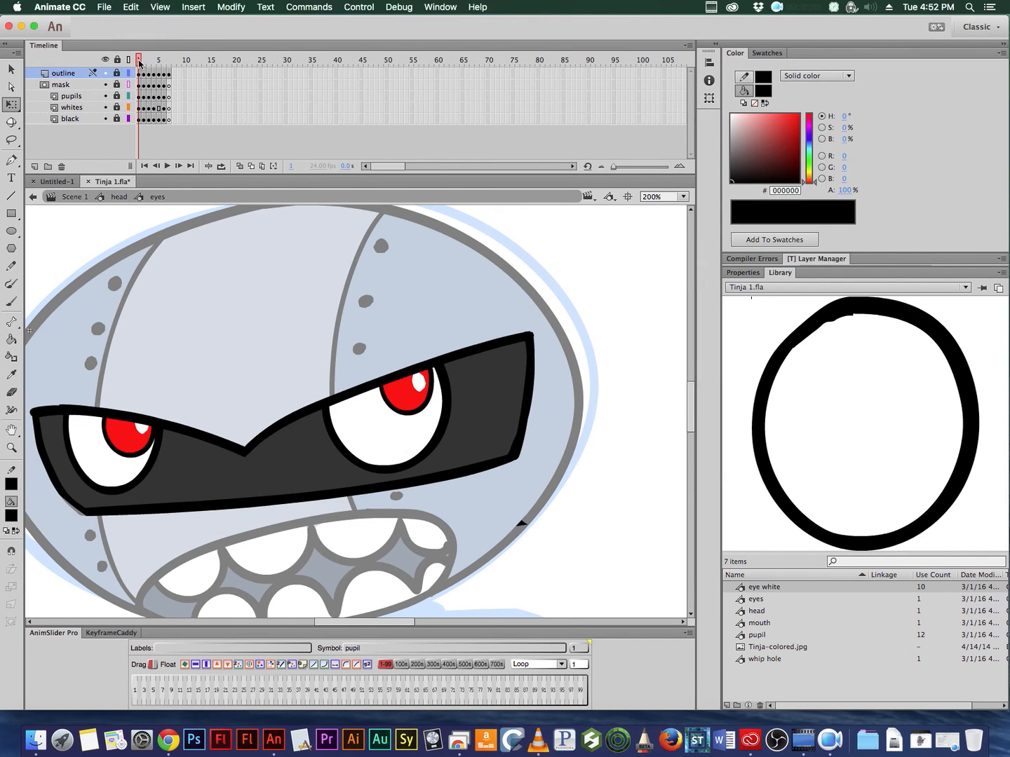
Step: Step back and forth through the frames from frame 1 to review the pupil directions and the closing eye poses
{"action": "left_click_drag", "start_coordinate": [144, 61], "coordinate": [139, 61]}
{"action": "key", "text": "period"}
{"action": "key", "text": "period"}
{"action": "key", "text": "period"}
{"action": "key", "text": "period"}
{"action": "key", "text": "period"}
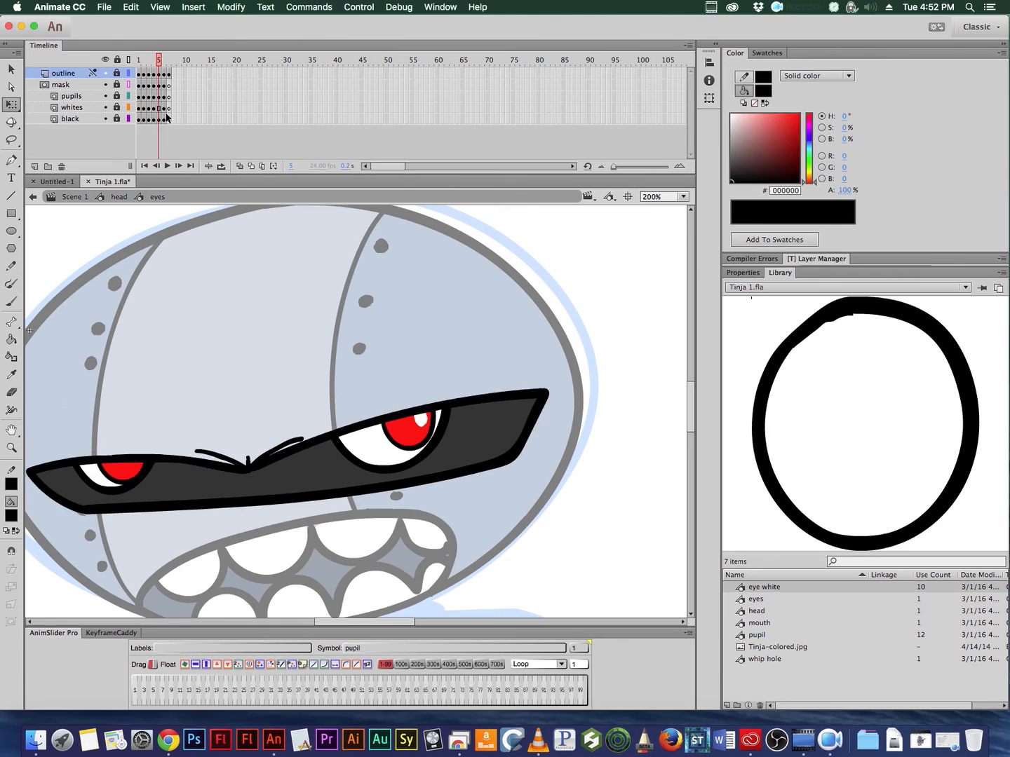
{"action": "key", "text": "period"}
{"action": "key", "text": "comma"}
{"action": "key", "text": "comma"}
{"action": "key", "text": "comma"}
{"action": "key", "text": "comma"}
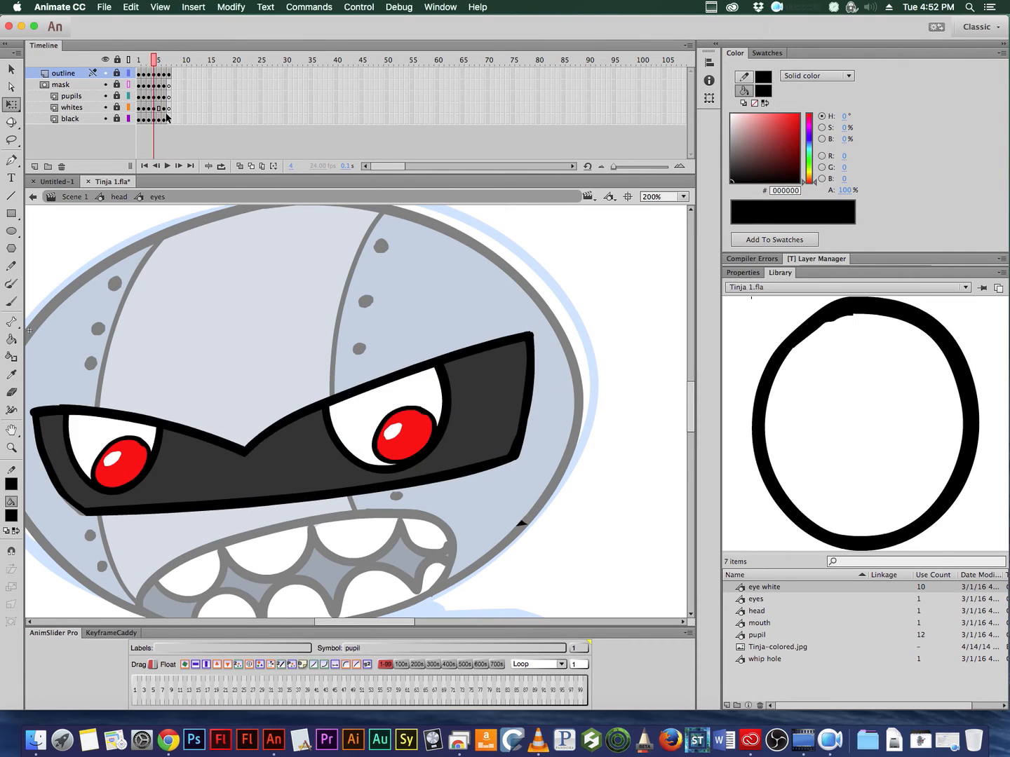
{"action": "key", "text": "period"}
{"action": "key", "text": "period"}
{"action": "key", "text": "period"}
{"action": "key", "text": "period"}
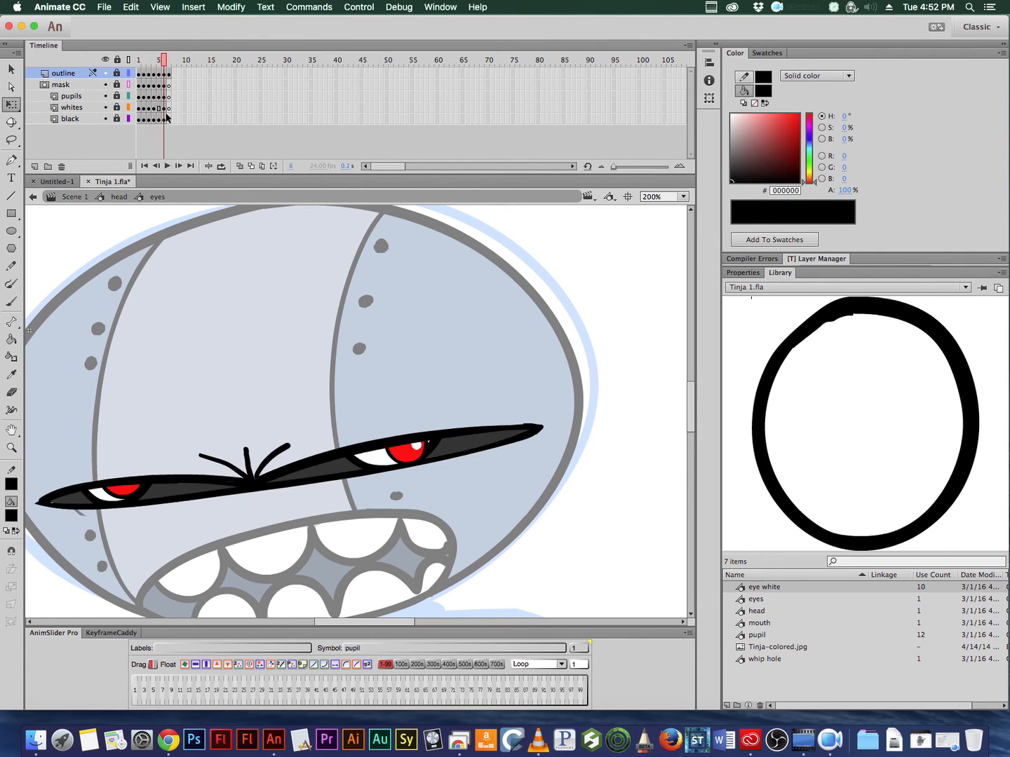
{"action": "key", "text": "comma"}
{"action": "key", "text": "comma"}
{"action": "key", "text": "comma"}
{"action": "key", "text": "comma"}
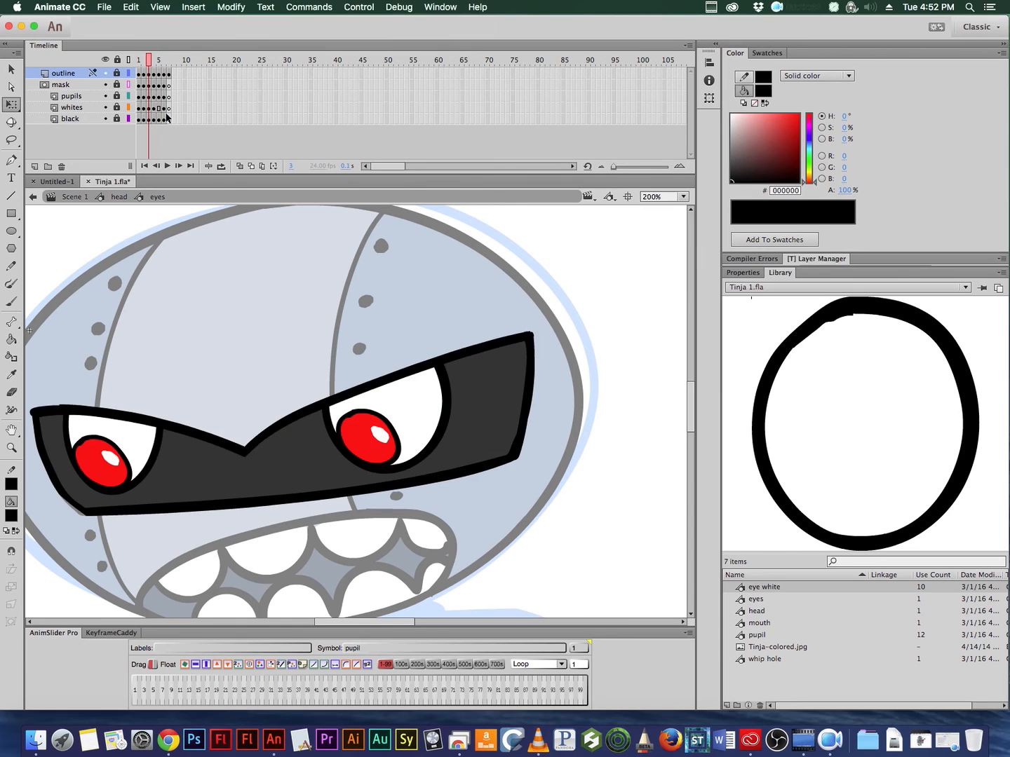
{"action": "key", "text": "period"}
{"action": "key", "text": "period"}
{"action": "key", "text": "comma"}
{"action": "key", "text": "comma"}
{"action": "key", "text": "period"}
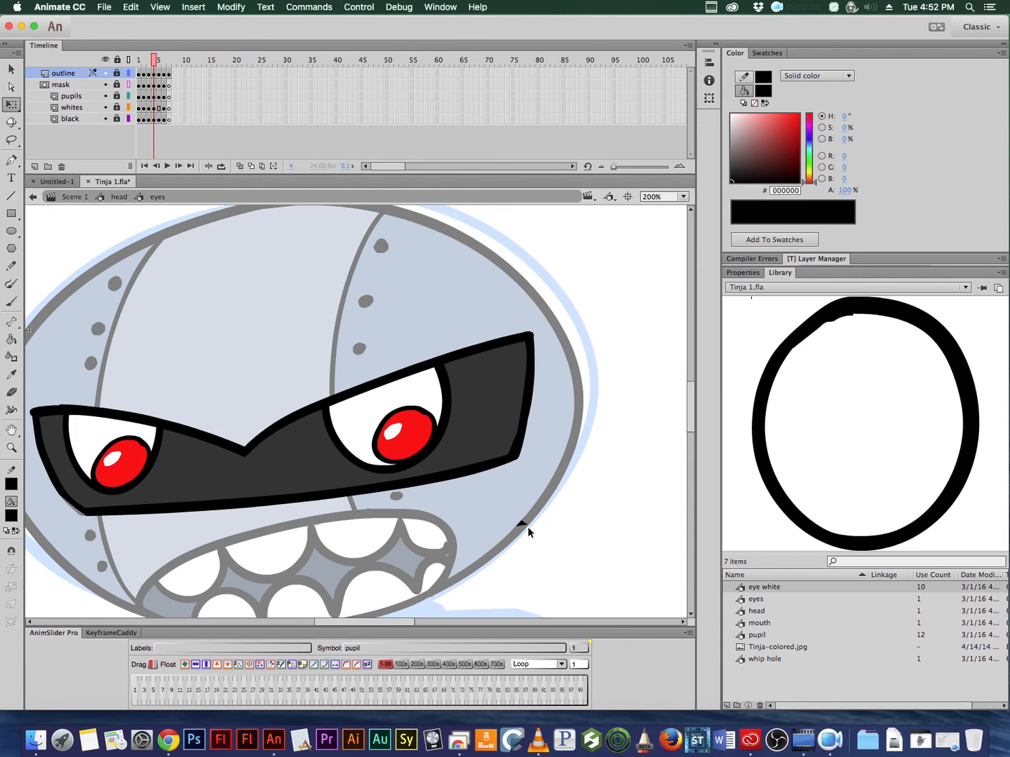
Step: Unlock all five layers and delete the stray black mark at the head's lower-right edge on frame 4
{"action": "left_click_drag", "start_coordinate": [117, 75], "coordinate": [117, 118]}
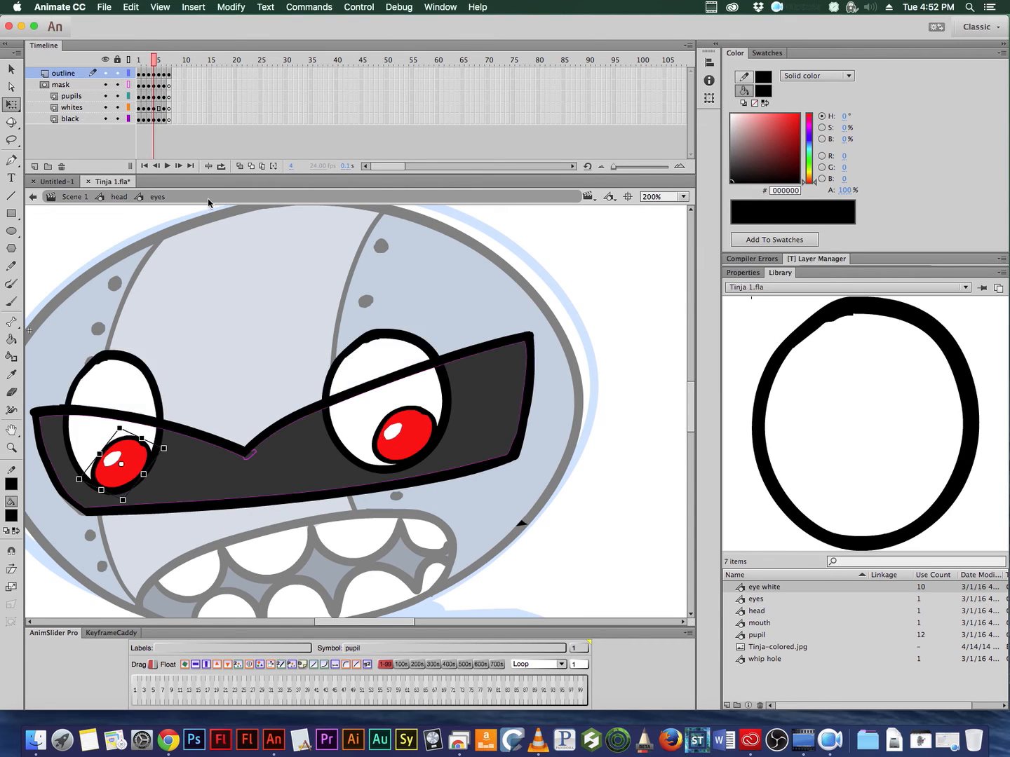
{"action": "left_click", "coordinate": [521, 533]}
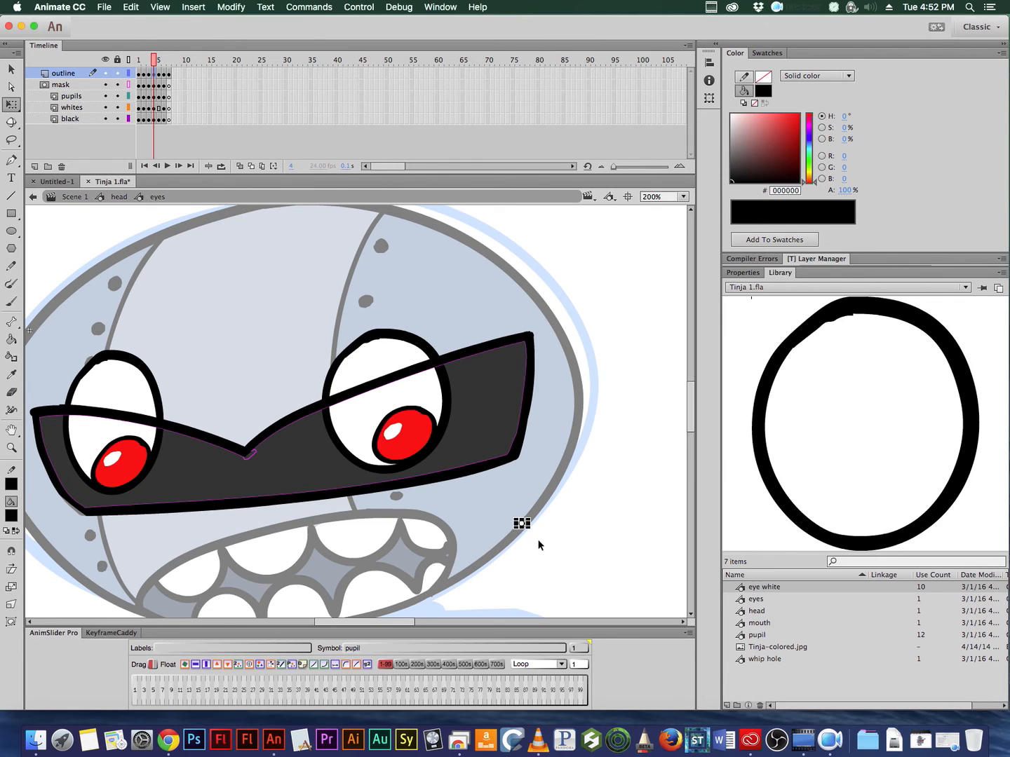
{"action": "key", "text": "Delete"}
{"action": "key", "text": "period"}
{"action": "key", "text": "period"}
{"action": "key", "text": "period"}
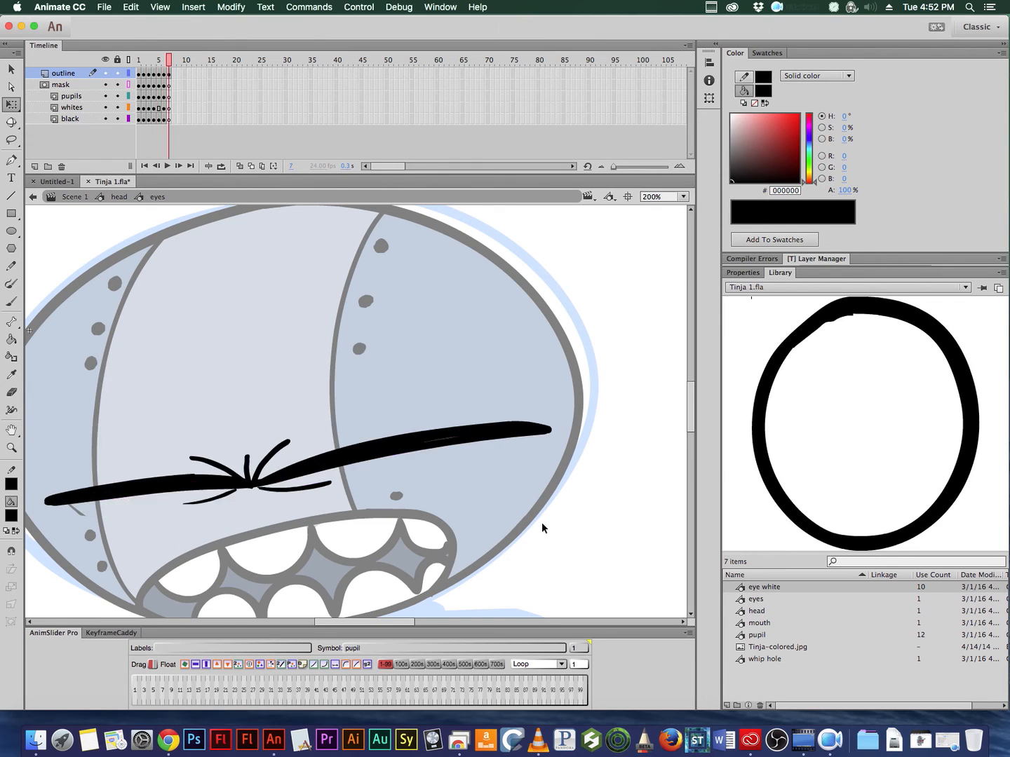
Step: Delete the stray black mark at the head's lower-right edge on frame 2
{"action": "key", "text": "comma"}
{"action": "key", "text": "comma"}
{"action": "key", "text": "comma"}
{"action": "key", "text": "comma"}
{"action": "key", "text": "comma"}
{"action": "left_click", "coordinate": [523, 525]}
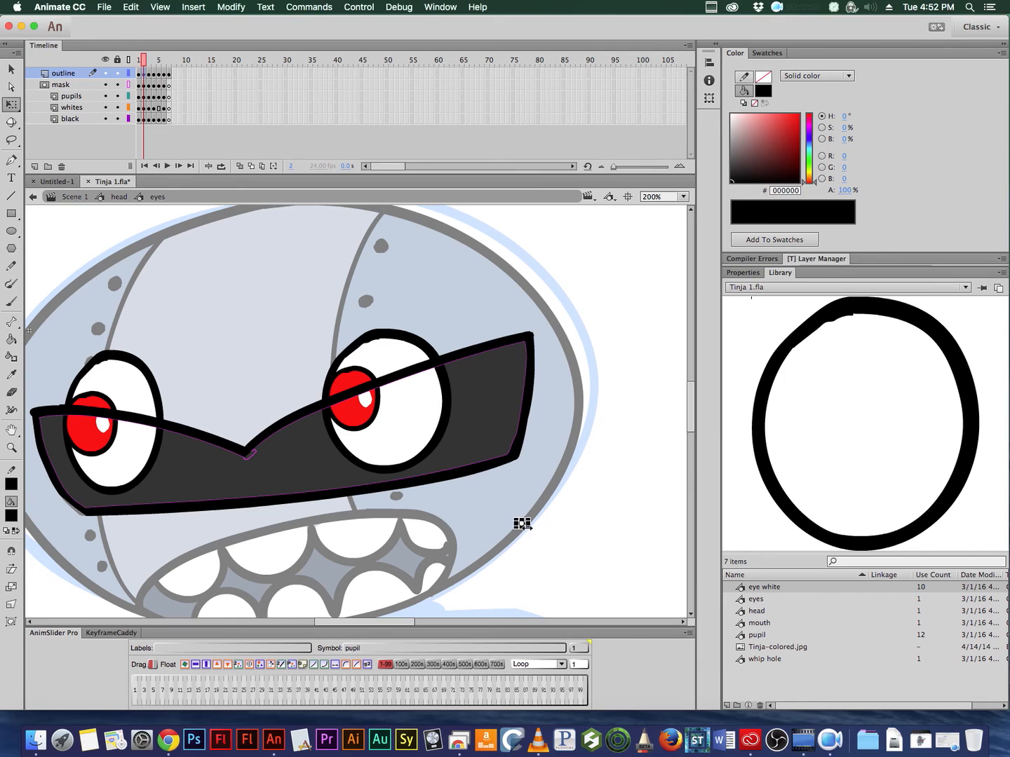
{"action": "key", "text": "Delete"}
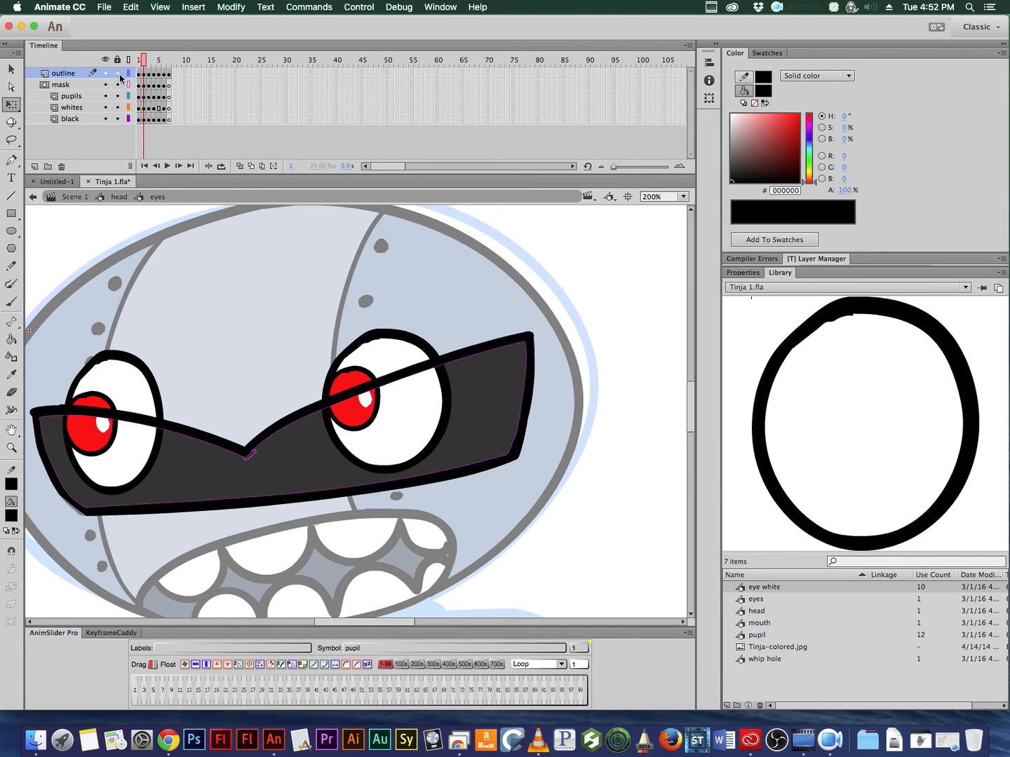
Step: Lock all five layers and step through frames 1 to 5 to review the cleaned-up pupil direction poses
{"action": "left_click_drag", "start_coordinate": [118, 74], "coordinate": [118, 120]}
{"action": "key", "text": "period"}
{"action": "key", "text": "period"}
{"action": "key", "text": "period"}
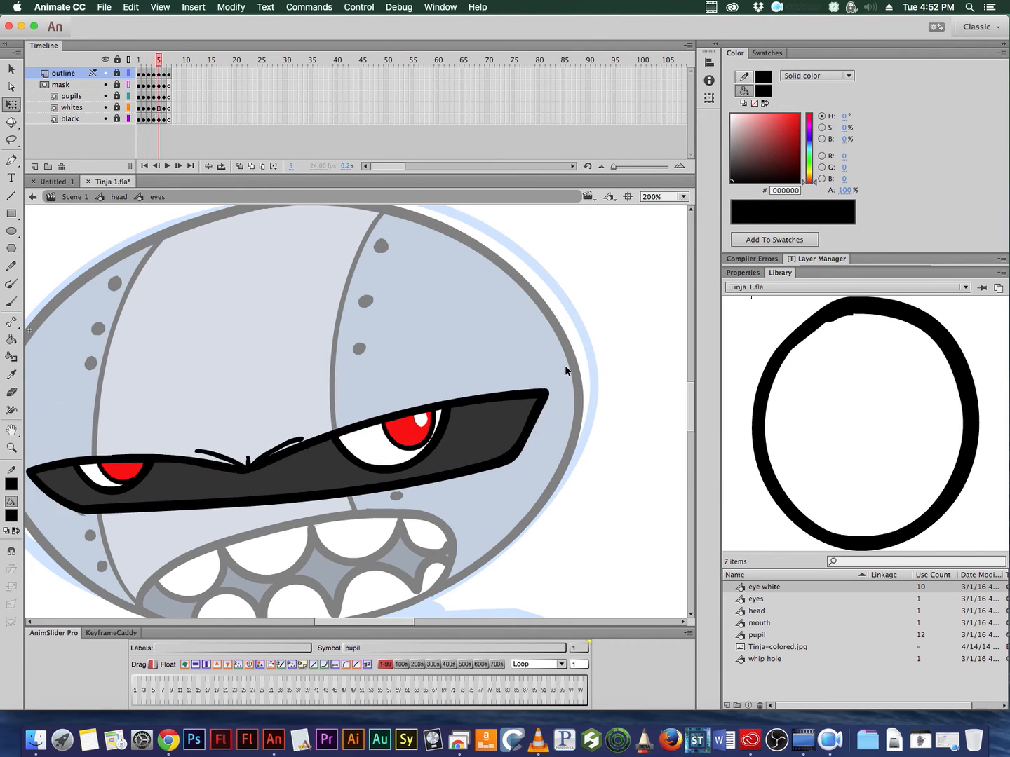
{"action": "key", "text": "comma"}
{"action": "key", "text": "comma"}
{"action": "key", "text": "comma"}
{"action": "key", "text": "comma"}
{"action": "key", "text": "period"}
{"action": "key", "text": "period"}
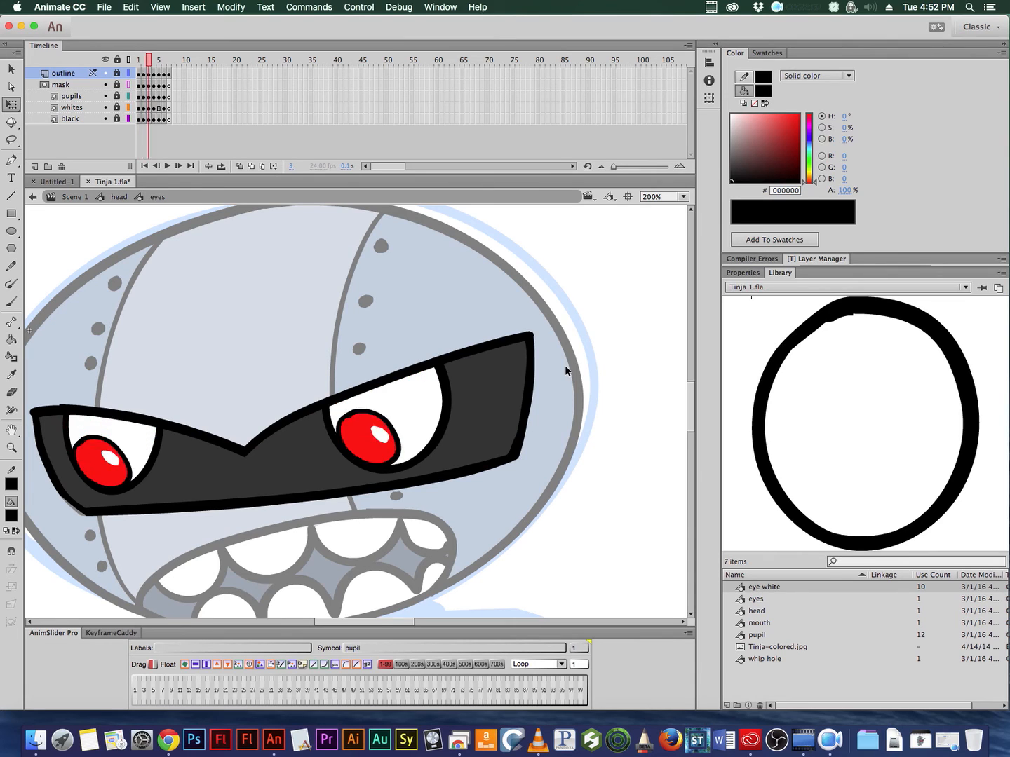
{"action": "key", "text": "period"}
{"action": "key", "text": "comma"}
{"action": "key", "text": "comma"}
{"action": "key", "text": "comma"}
{"action": "key", "text": "period"}
{"action": "key", "text": "period"}
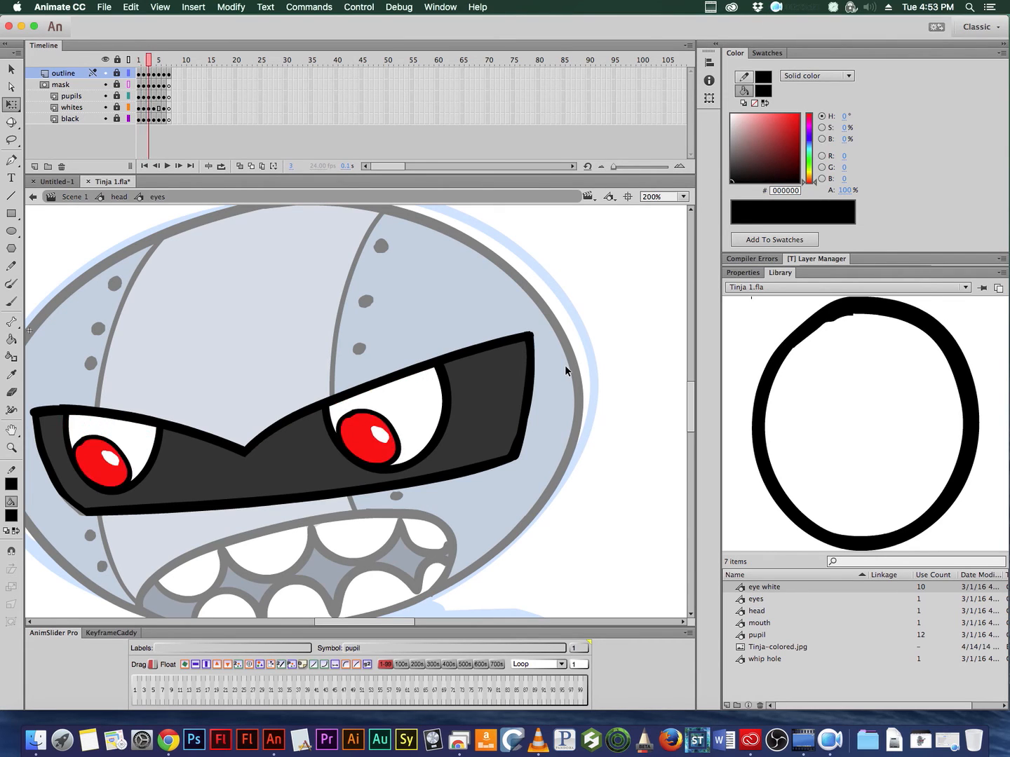
{"action": "key", "text": "period"}
{"action": "key", "text": "period"}
{"action": "key", "text": "comma"}
{"action": "key", "text": "comma"}
Step: Unlock all five layers and open the right eye's pupil symbol for editing, magnified to 800%
{"action": "left_click_drag", "start_coordinate": [117, 73], "coordinate": [120, 131]}
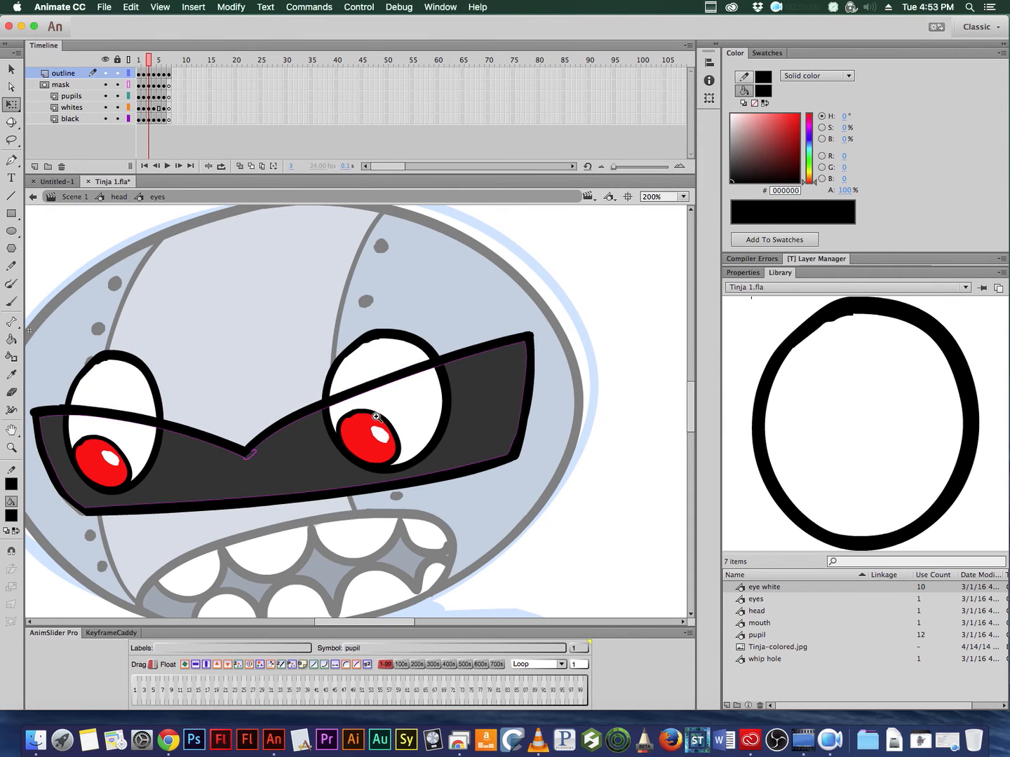
{"action": "left_click", "coordinate": [376, 417]}
{"action": "double_click", "coordinate": [390, 408]}
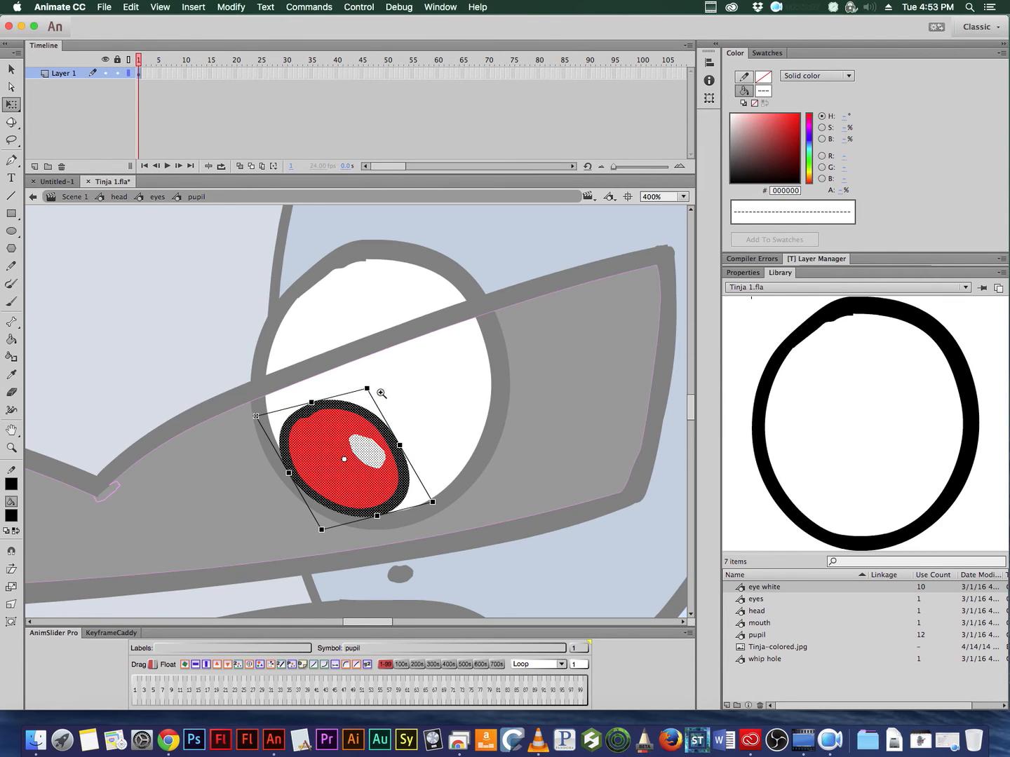
{"action": "left_click", "coordinate": [381, 393]}
{"action": "left_click", "coordinate": [411, 422]}
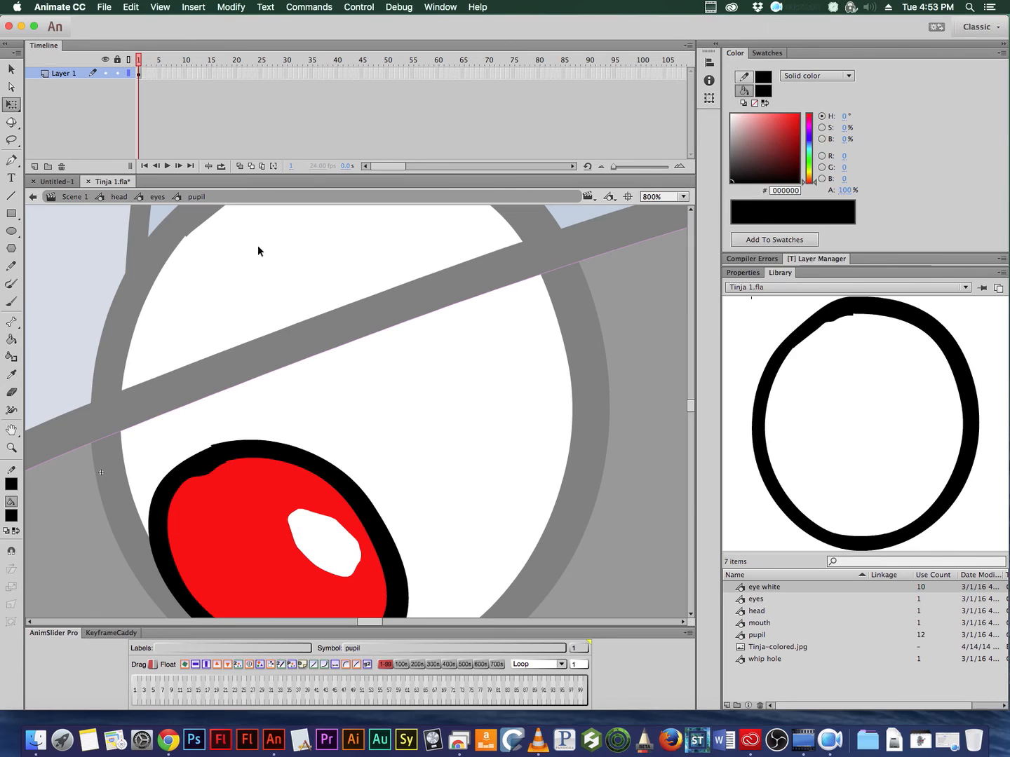
{"action": "left_click", "coordinate": [357, 328], "text": "alt"}
{"action": "left_click", "coordinate": [364, 256], "text": "alt"}
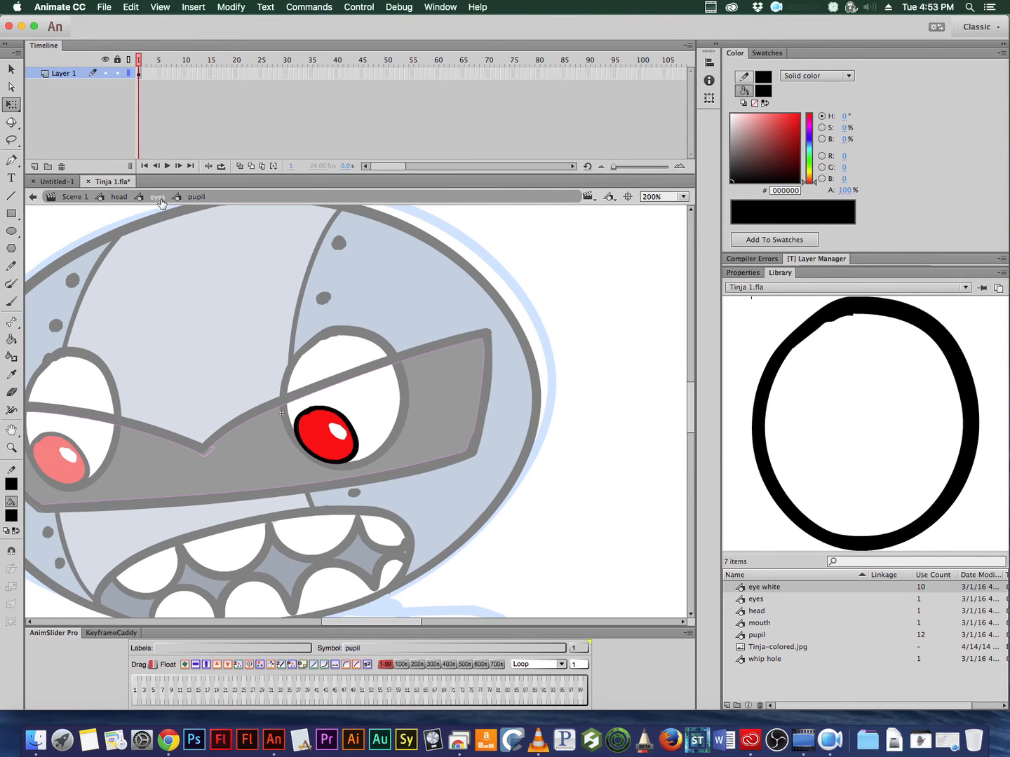
{"action": "double_click", "coordinate": [244, 318]}
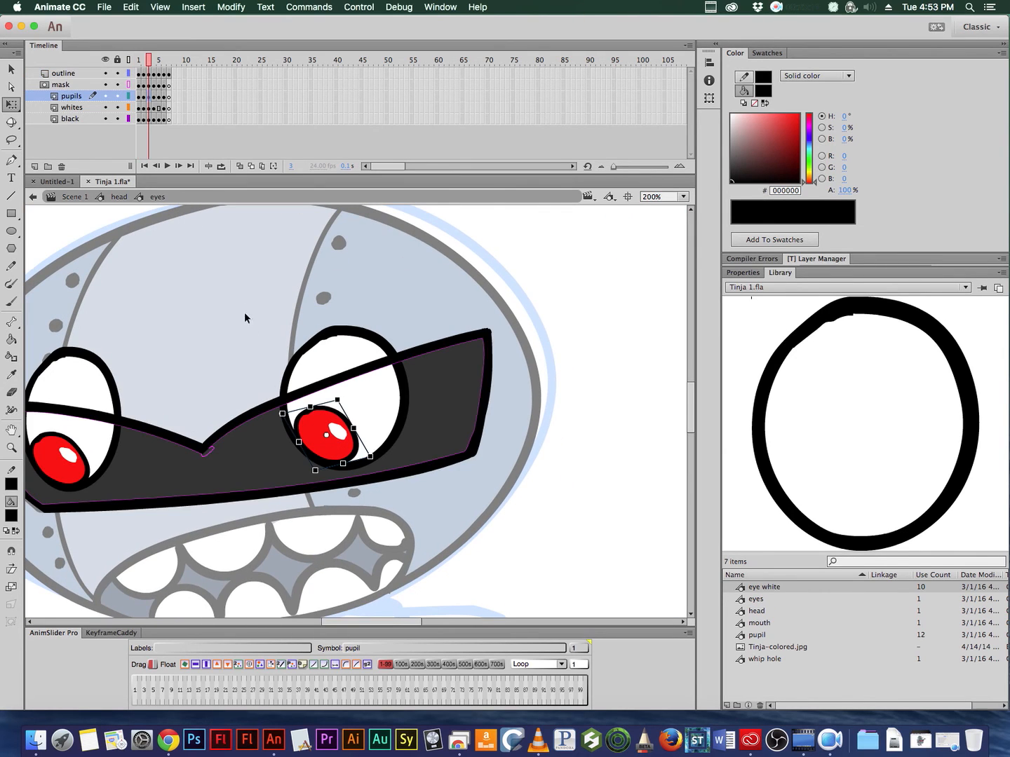
{"action": "double_click", "coordinate": [334, 417]}
{"action": "left_click", "coordinate": [345, 406]}
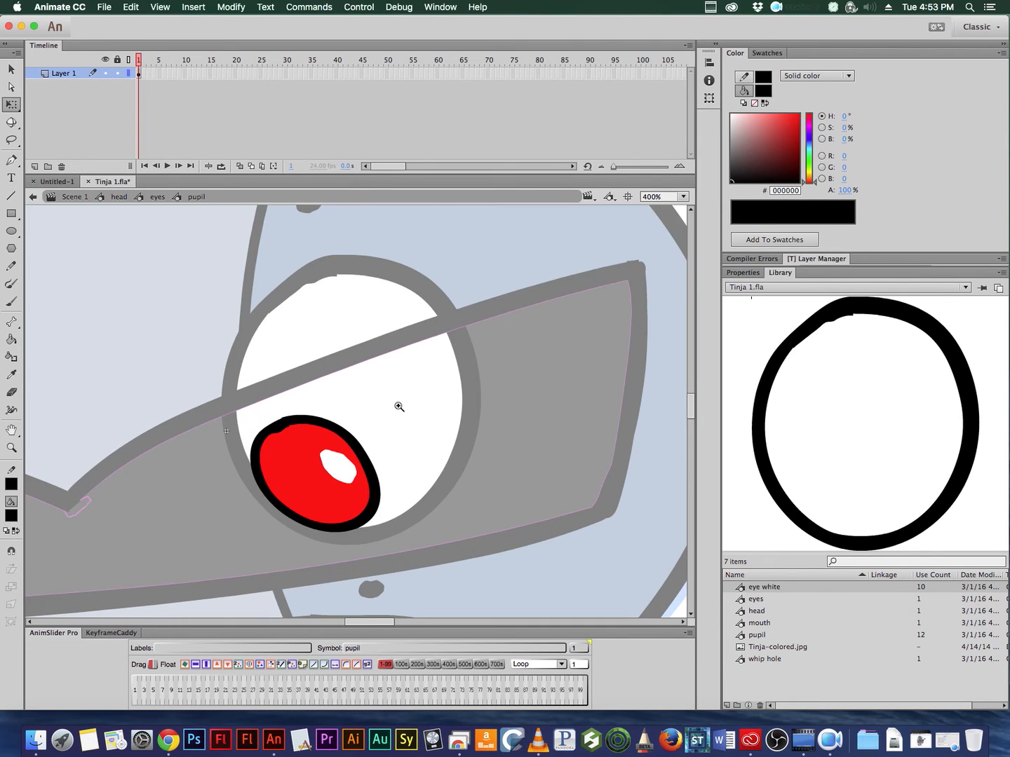
{"action": "left_click", "coordinate": [409, 423]}
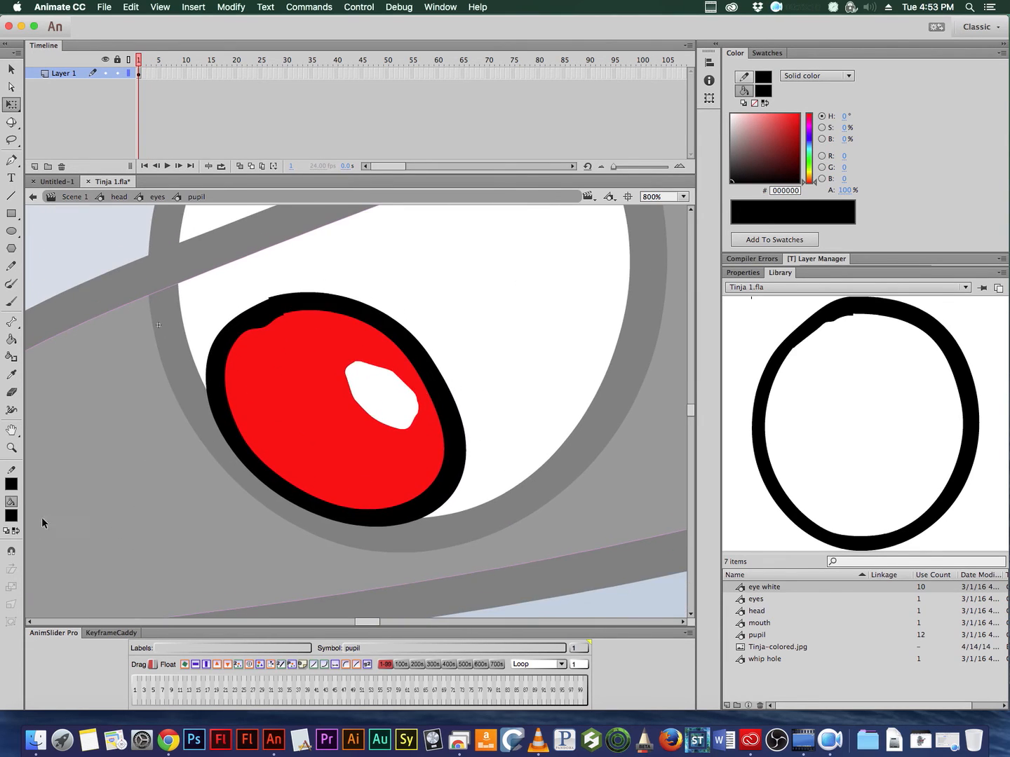
Step: Sample the pupil's red as the fill colour and brush over the bump on the black outline's upper-left inner edge
{"action": "left_click", "coordinate": [13, 518]}
{"action": "left_click", "coordinate": [235, 390]}
{"action": "left_click", "coordinate": [11, 302]}
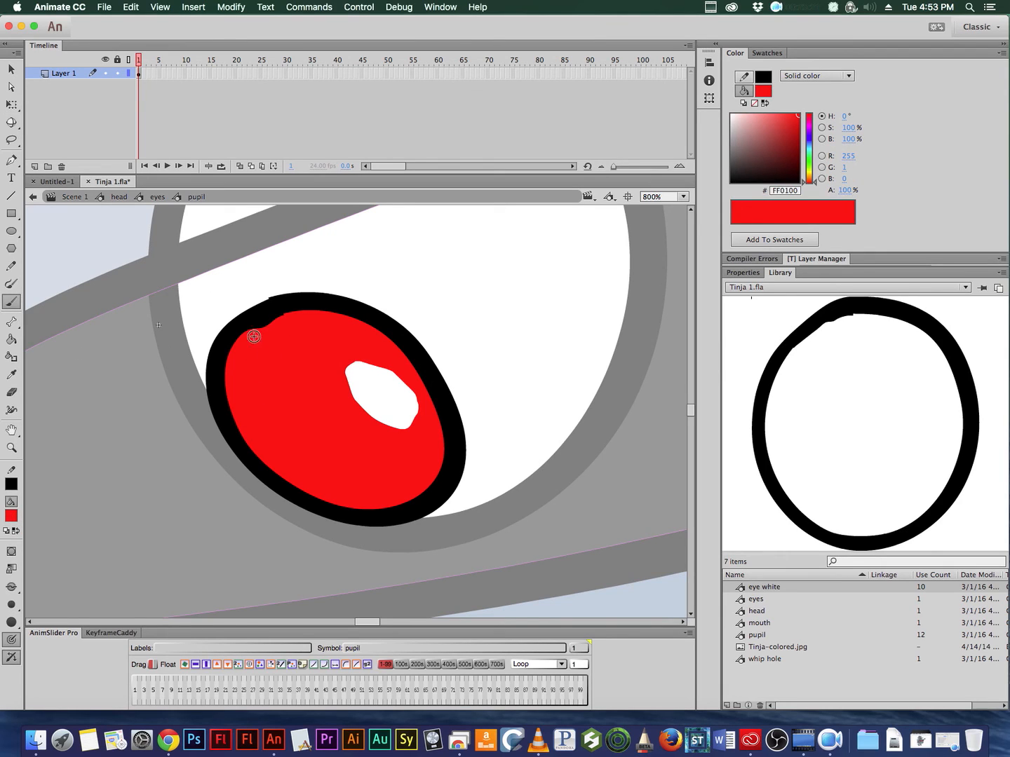
{"action": "mouse_move", "coordinate": [294, 315]}
{"action": "left_mouse_down"}
{"action": "mouse_move", "coordinate": [286, 360]}
{"action": "mouse_move", "coordinate": [254, 335]}
{"action": "mouse_move", "coordinate": [243, 343]}
{"action": "mouse_move", "coordinate": [258, 326]}
{"action": "left_mouse_up"}
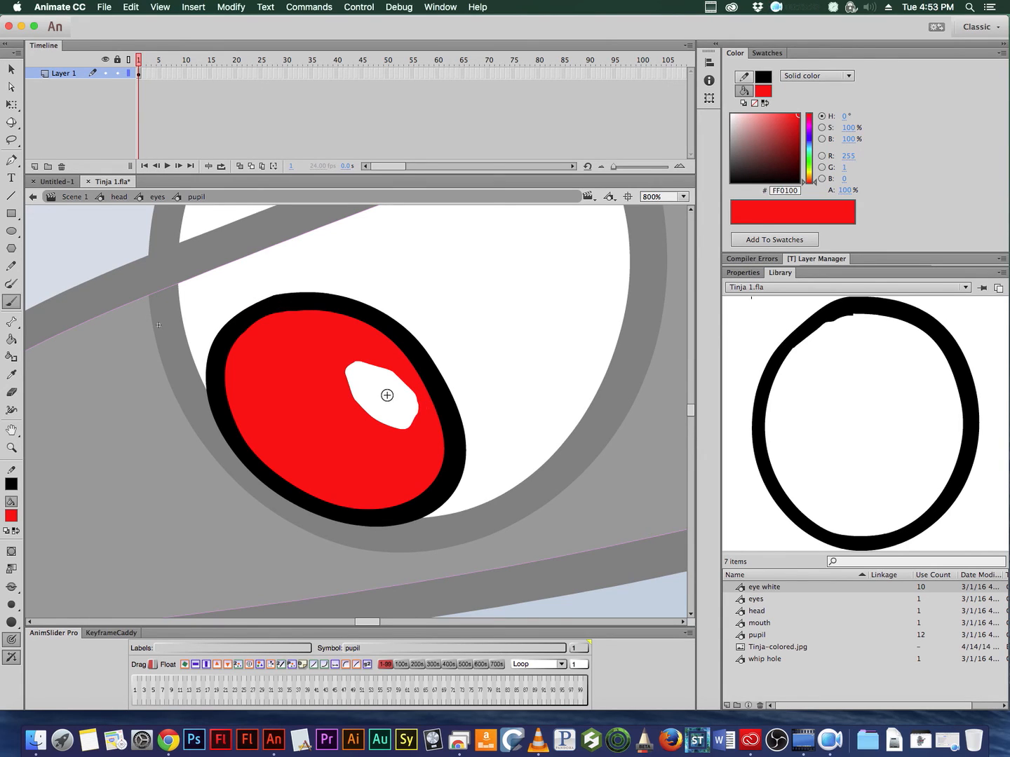
Step: Sample the highlight's white as the fill colour and brush the pupil highlight into a smoother, rounder oval
{"action": "left_click", "coordinate": [12, 516]}
{"action": "left_click", "coordinate": [383, 376]}
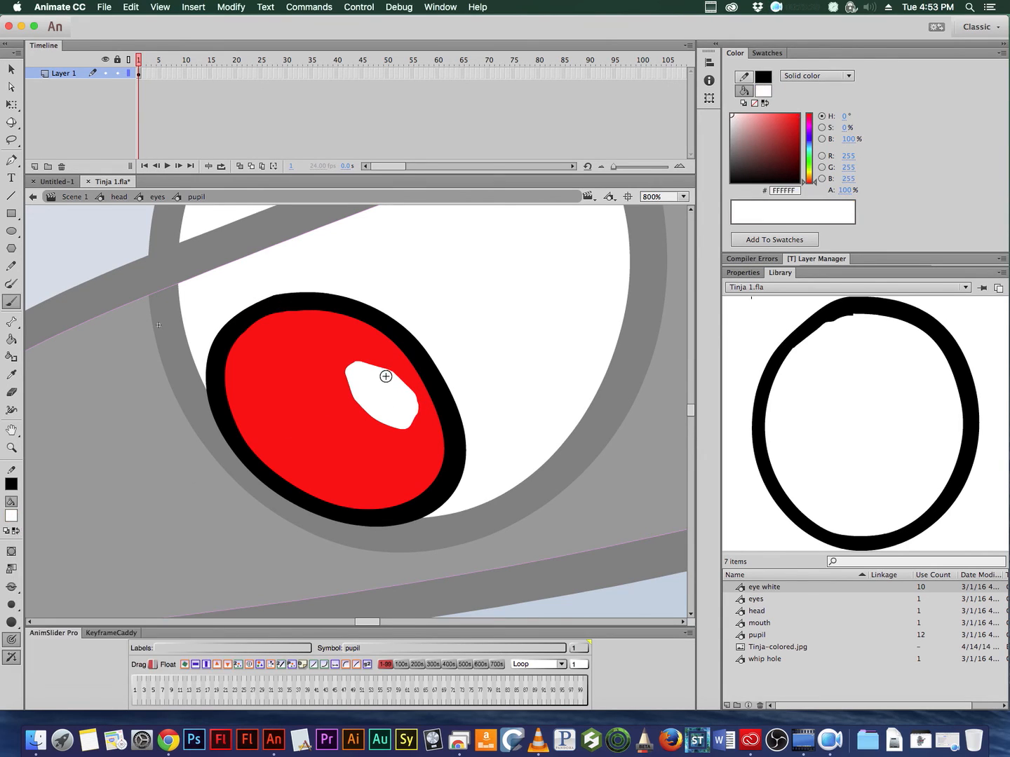
{"action": "mouse_move", "coordinate": [399, 421]}
{"action": "left_mouse_down"}
{"action": "mouse_move", "coordinate": [393, 428]}
{"action": "mouse_move", "coordinate": [360, 410]}
{"action": "mouse_move", "coordinate": [348, 373]}
{"action": "mouse_move", "coordinate": [375, 359]}
{"action": "mouse_move", "coordinate": [405, 382]}
{"action": "mouse_move", "coordinate": [418, 419]}
{"action": "mouse_move", "coordinate": [386, 432]}
{"action": "left_mouse_up"}
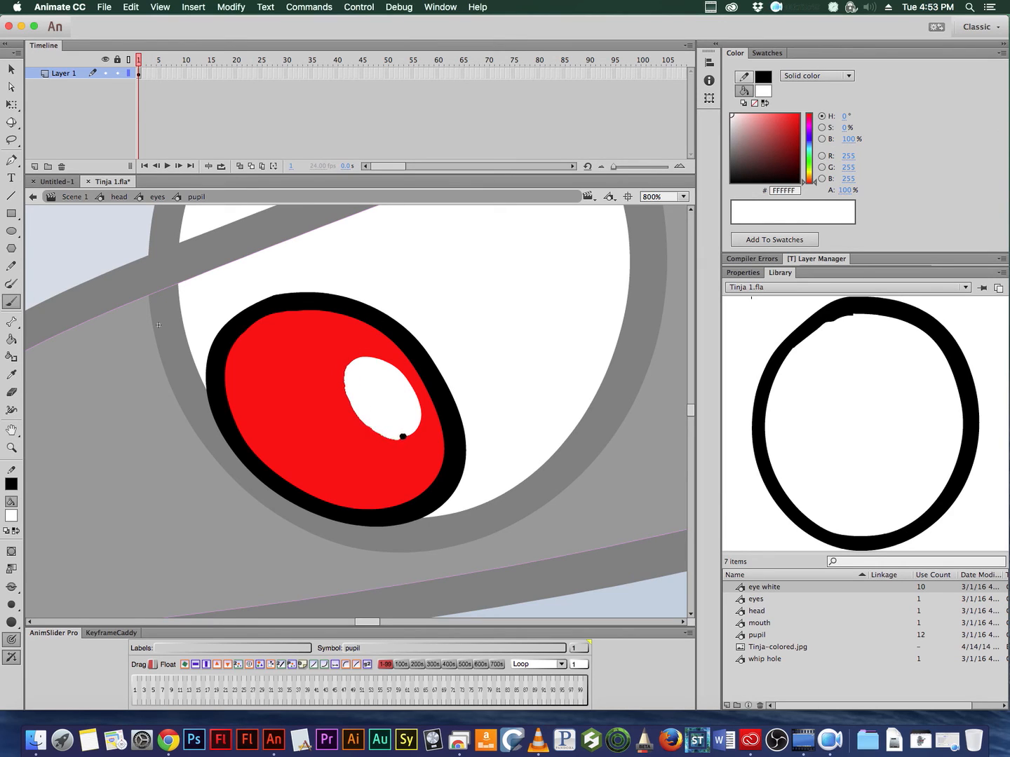
Step: Leave the pupil and eyes symbols and return to editing the head symbol at 200% magnification
{"action": "left_click", "coordinate": [438, 322], "text": "alt+super"}
{"action": "left_click", "coordinate": [437, 323], "text": "alt+super"}
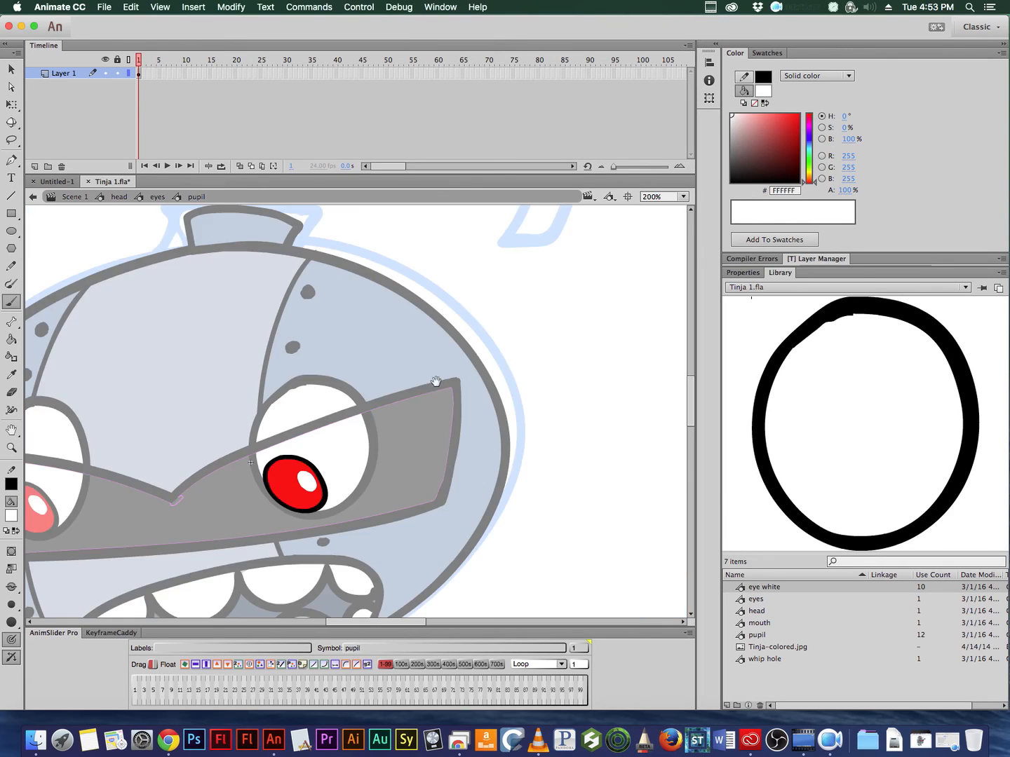
{"action": "left_click_drag", "start_coordinate": [430, 417], "coordinate": [591, 352]}
{"action": "double_click", "coordinate": [511, 343], "text": "super"}
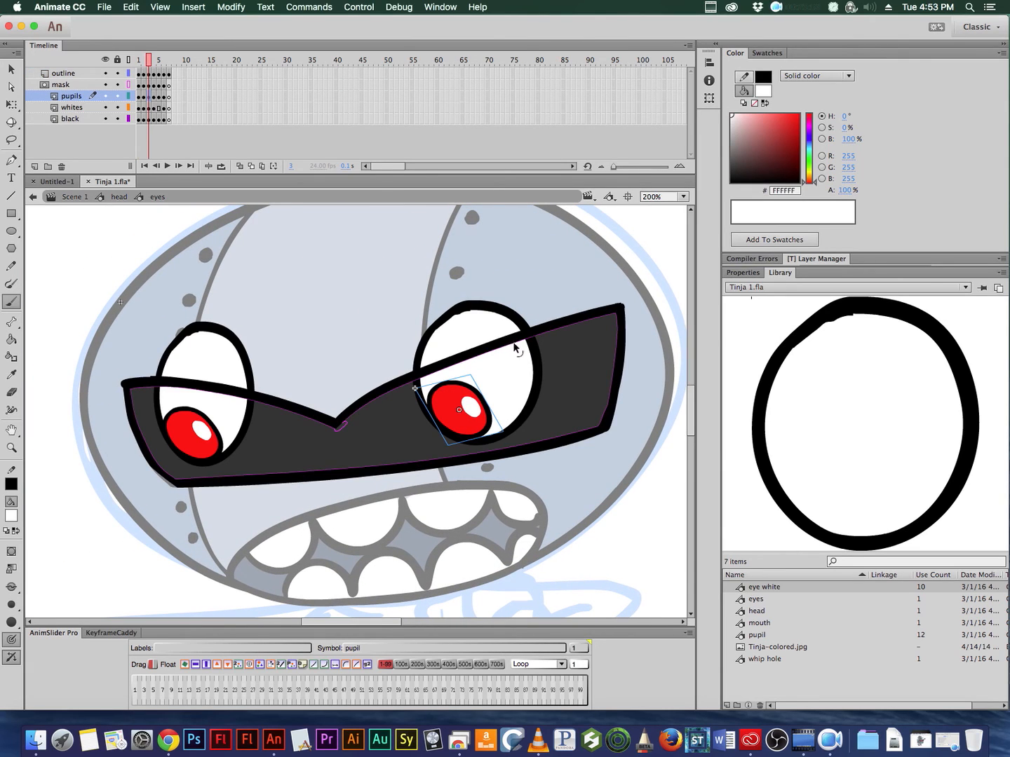
{"action": "left_click_drag", "start_coordinate": [500, 346], "coordinate": [512, 339]}
{"action": "left_click", "coordinate": [534, 285], "text": "super"}
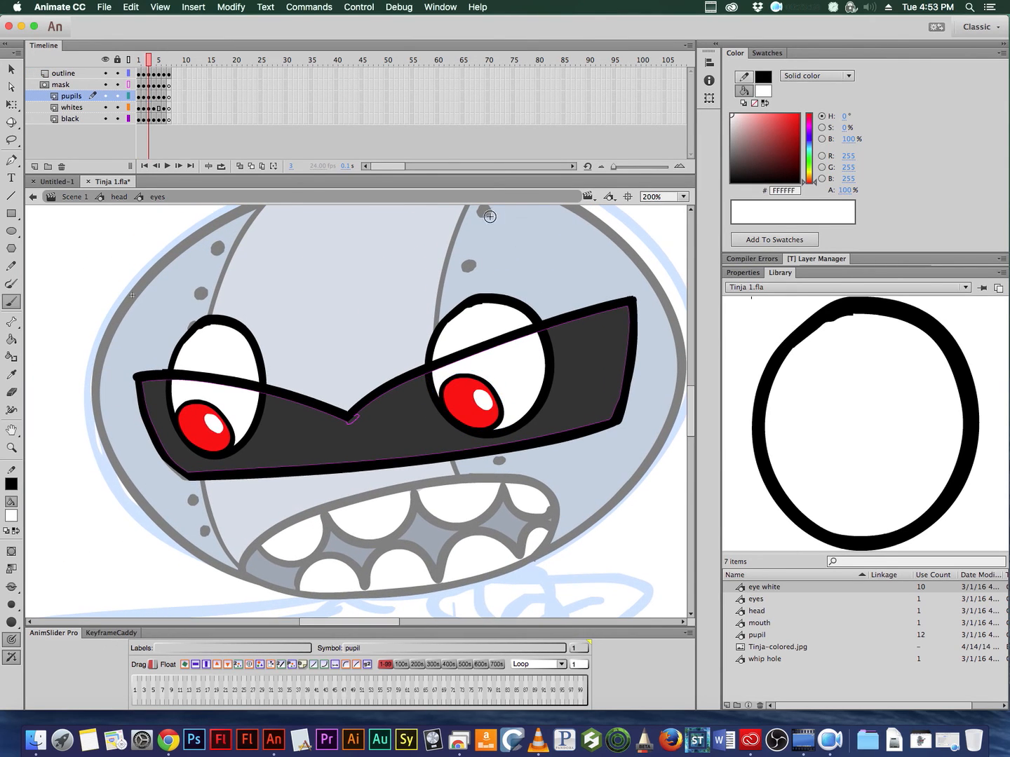
{"action": "left_click", "coordinate": [119, 197]}
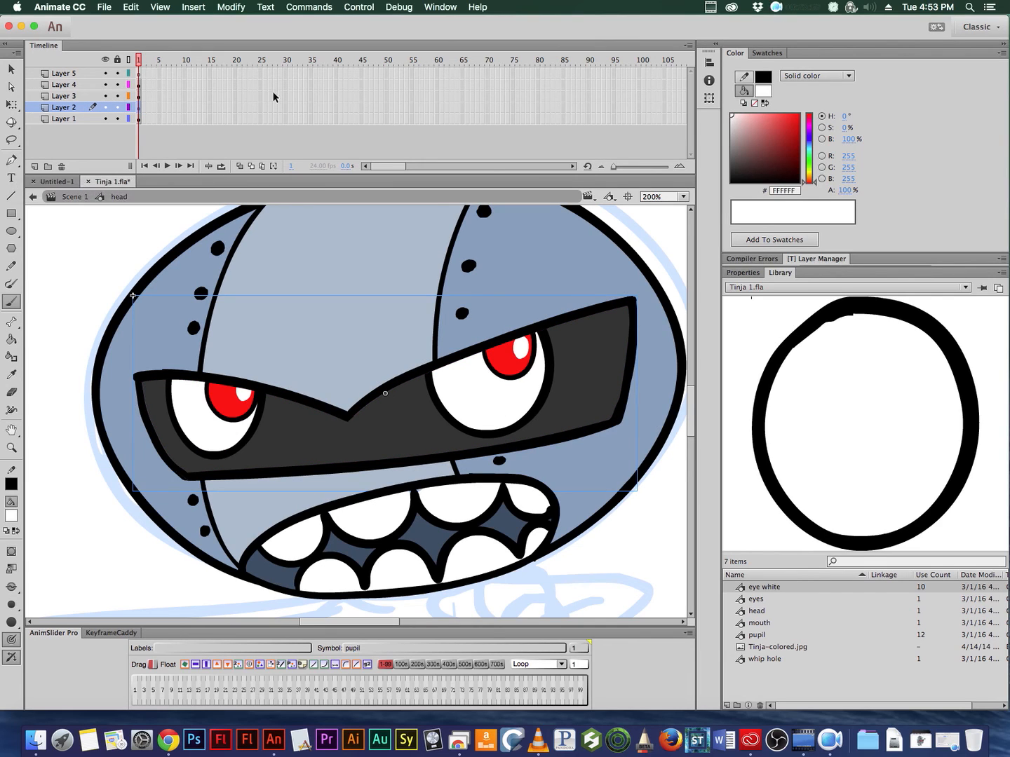
{"action": "left_click_drag", "start_coordinate": [486, 70], "coordinate": [494, 123]}
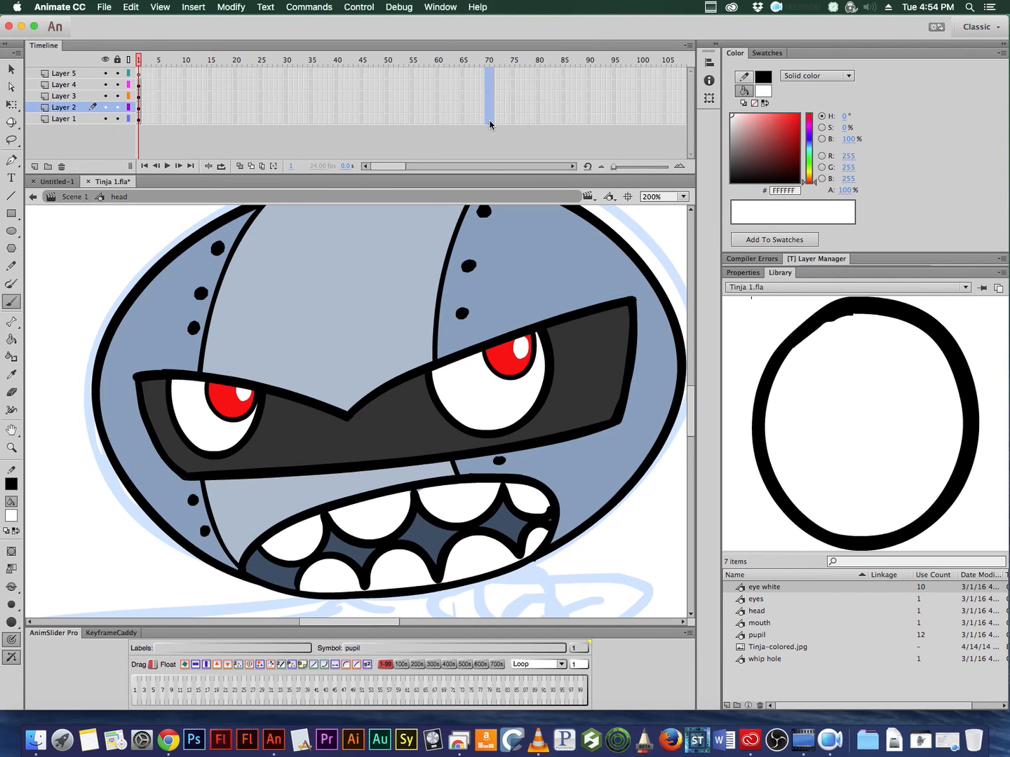
{"action": "key", "text": "F5"}
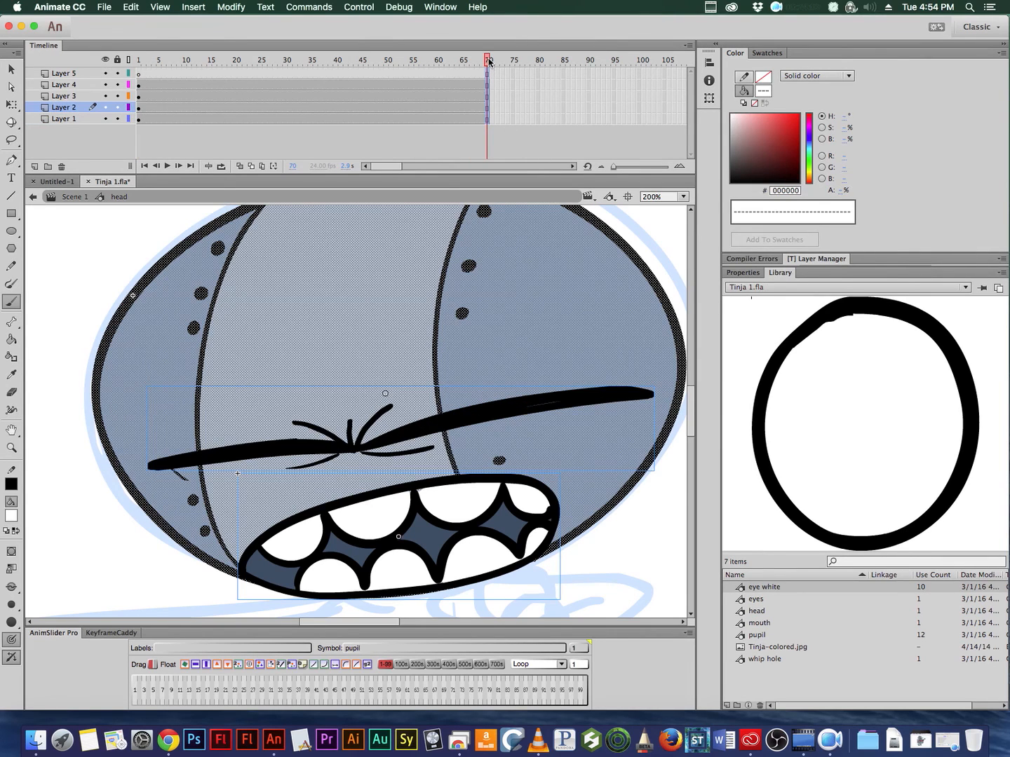
{"action": "key", "text": "super+z"}
Step: Extend all five layers of the head symbol to frame 70 and return to frame 1
{"action": "left_click", "coordinate": [497, 108]}
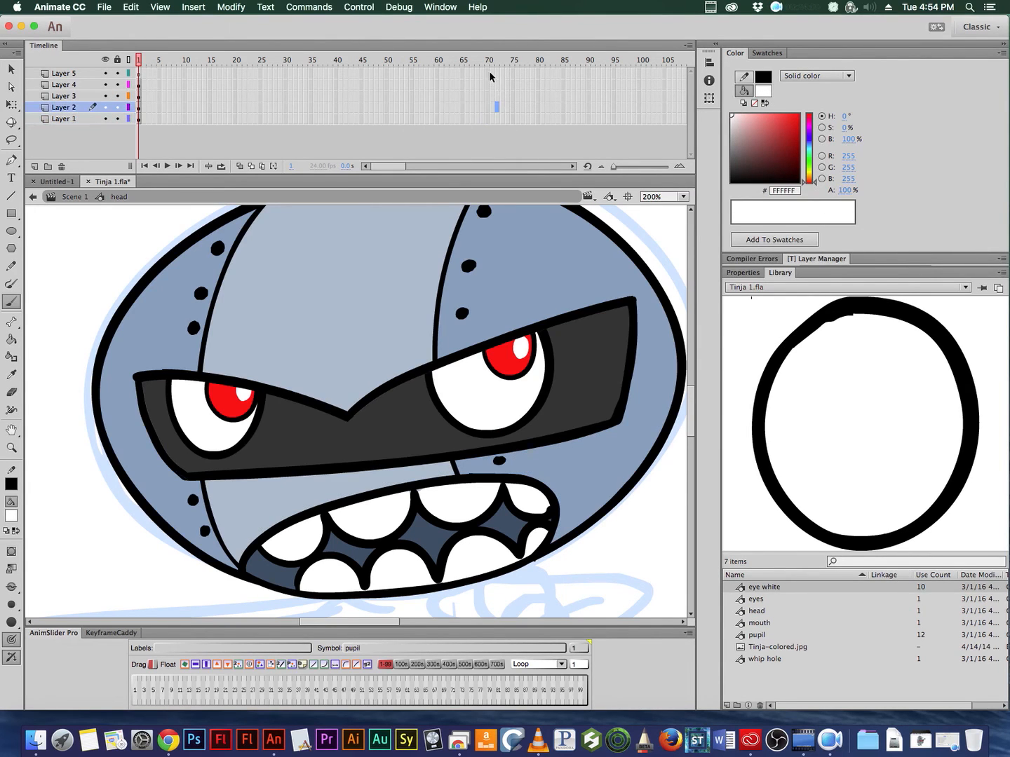
{"action": "left_click_drag", "start_coordinate": [488, 70], "coordinate": [486, 124]}
{"action": "key", "text": "F5"}
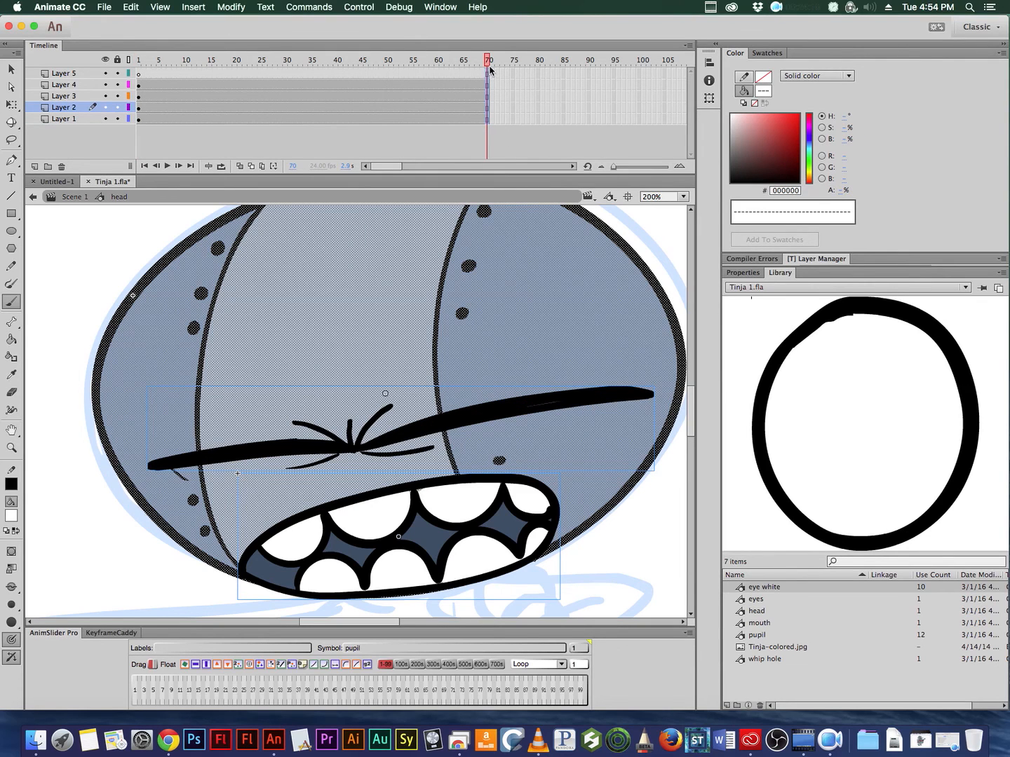
{"action": "left_click_drag", "start_coordinate": [488, 63], "coordinate": [137, 70]}
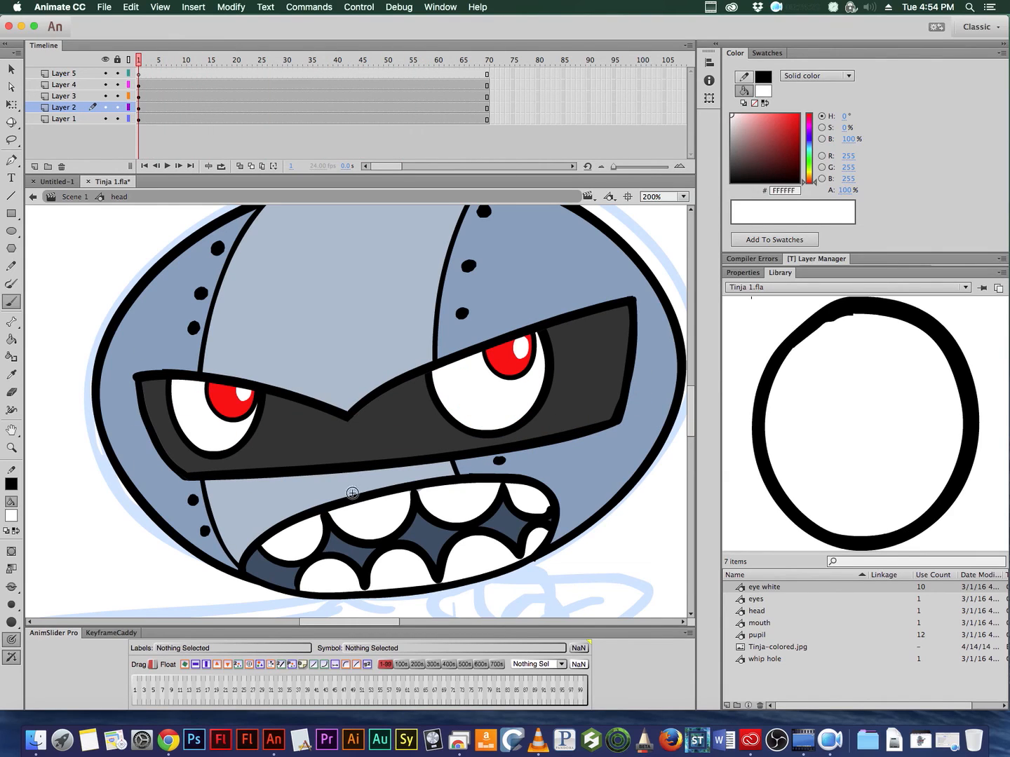
Step: Set the eyes symbol in the head to play as Single Frame on frame 1
{"action": "key", "text": "q"}
{"action": "left_click", "coordinate": [295, 405]}
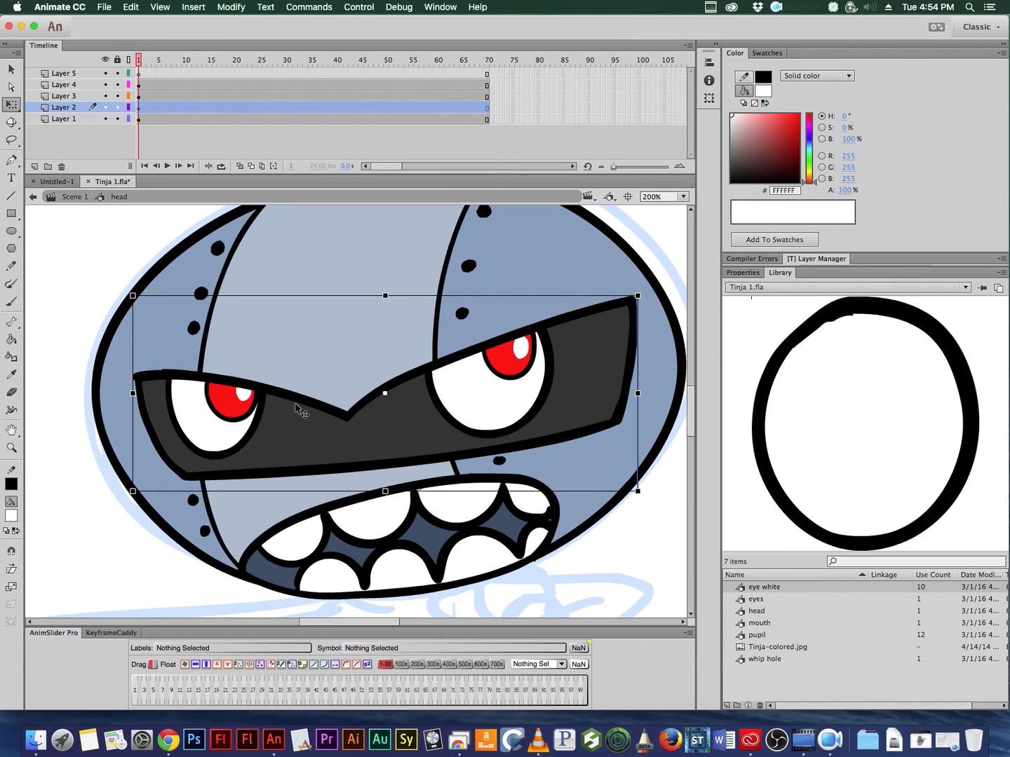
{"action": "left_click", "coordinate": [138, 694]}
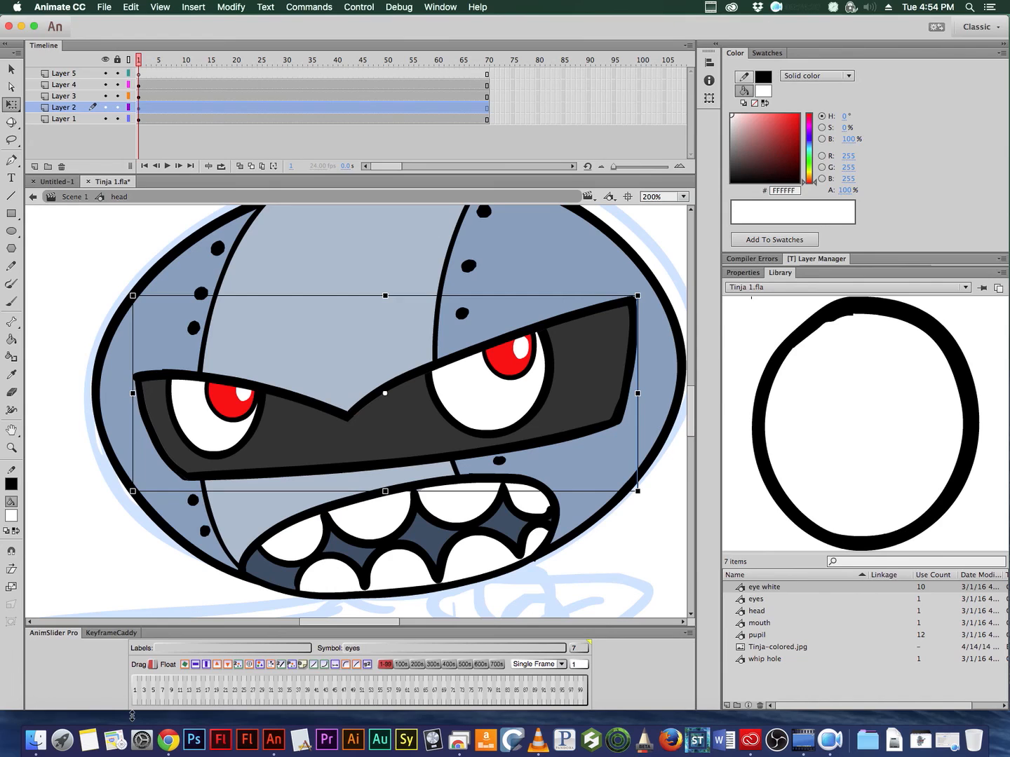
{"action": "mouse_move", "coordinate": [140, 60]}
{"action": "left_mouse_down"}
{"action": "mouse_move", "coordinate": [191, 63]}
{"action": "mouse_move", "coordinate": [121, 60]}
{"action": "left_mouse_up"}
{"action": "left_click", "coordinate": [463, 344]}
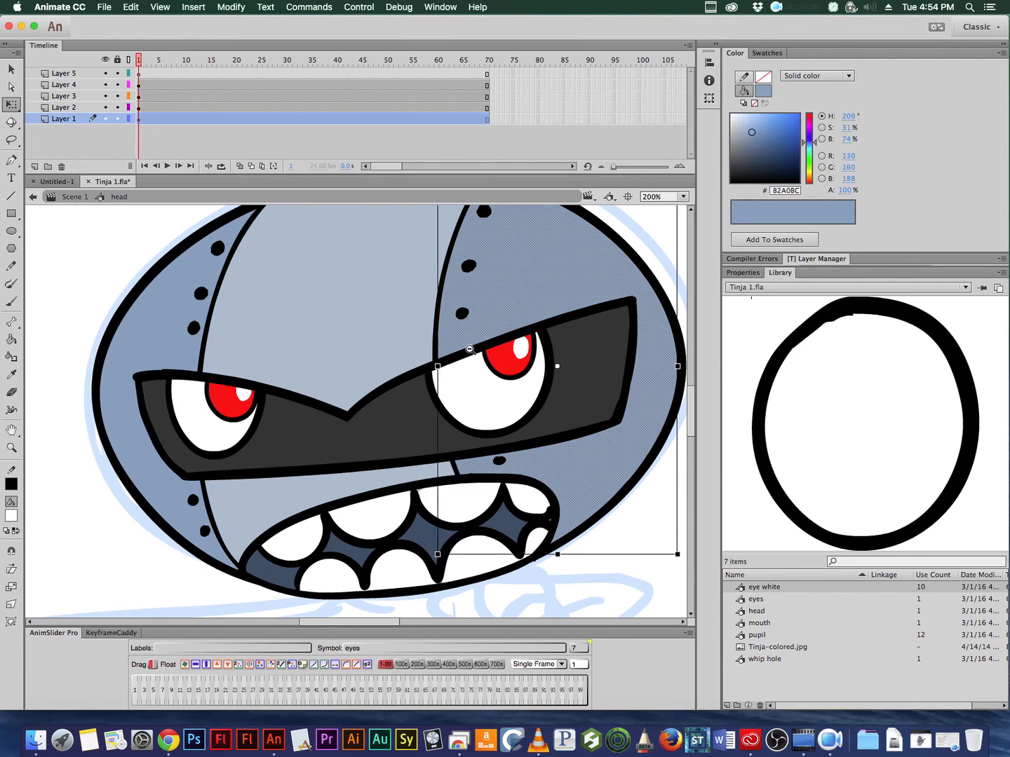
{"action": "key", "text": "super+1"}
{"action": "left_click", "coordinate": [533, 336]}
{"action": "left_click_drag", "start_coordinate": [547, 345], "coordinate": [577, 299]}
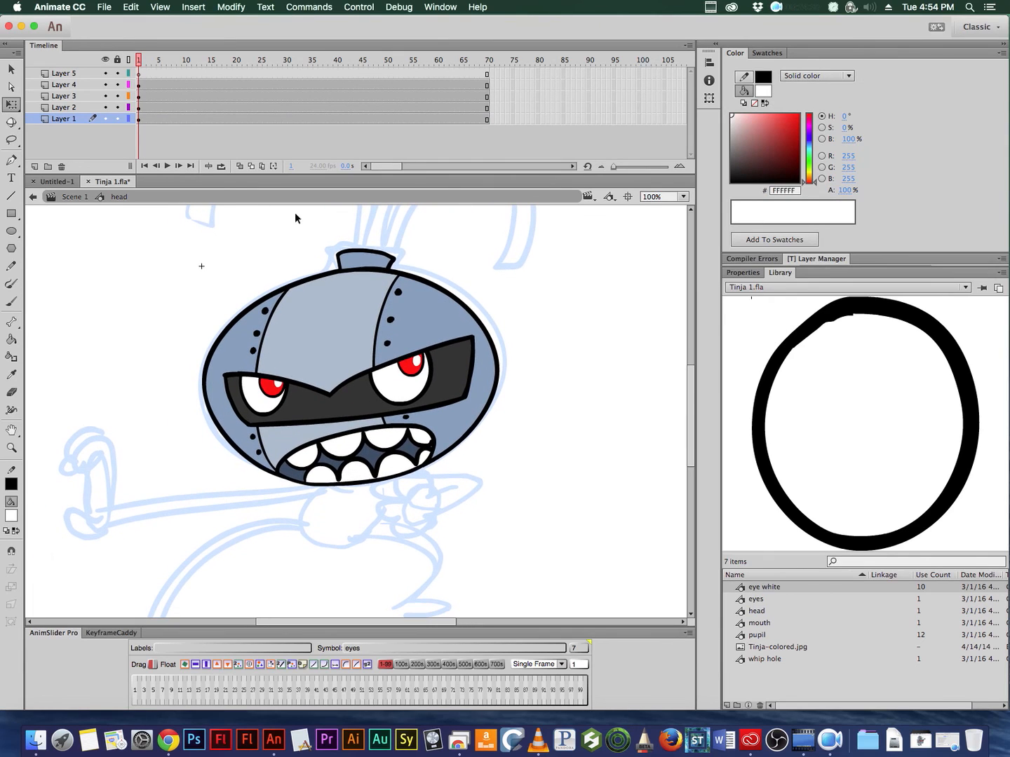
Step: Return to Scene 1 and move the head's Layer 4 keyframe from frame 6 to frame 2
{"action": "left_click", "coordinate": [74, 197]}
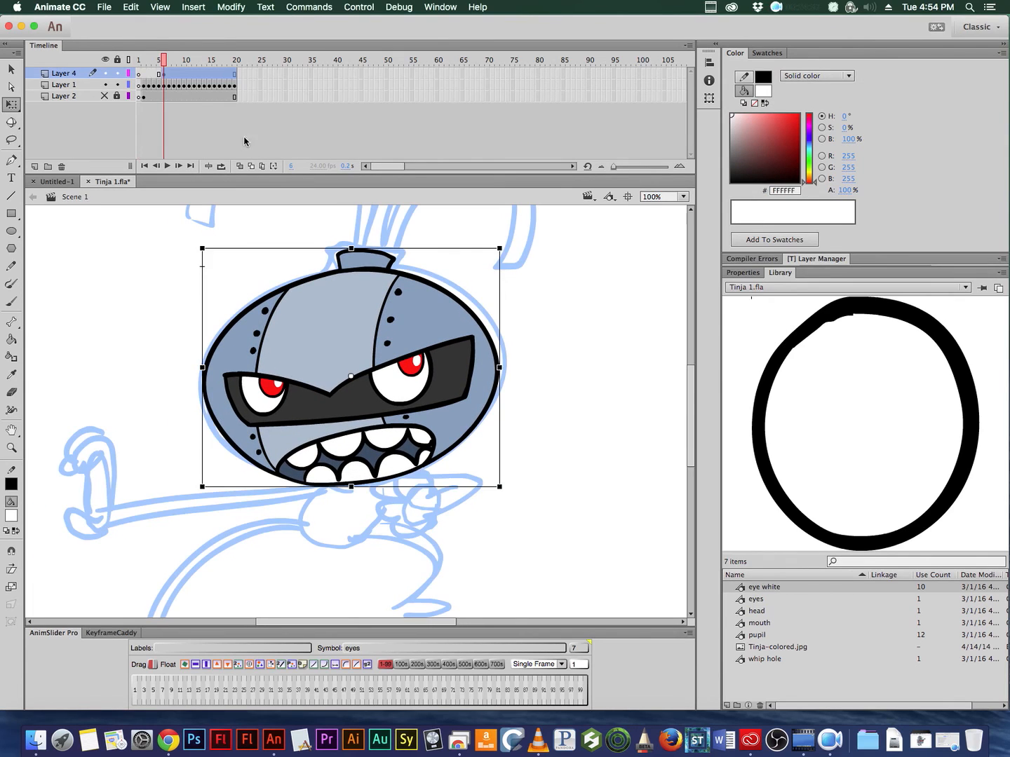
{"action": "left_click_drag", "start_coordinate": [166, 64], "coordinate": [144, 76]}
{"action": "left_click", "coordinate": [164, 75]}
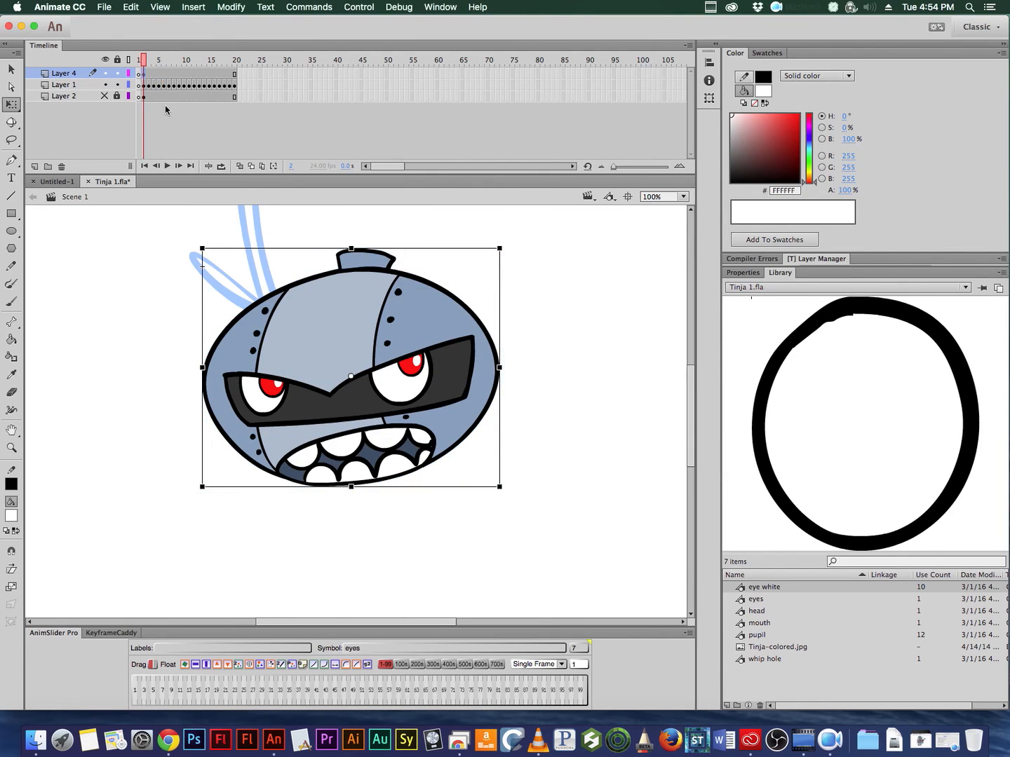
Step: On frame 2, move the head up off the stage, above the sketched body
{"action": "left_click", "coordinate": [530, 315], "text": "alt+super"}
{"action": "left_click_drag", "start_coordinate": [386, 402], "coordinate": [436, 449]}
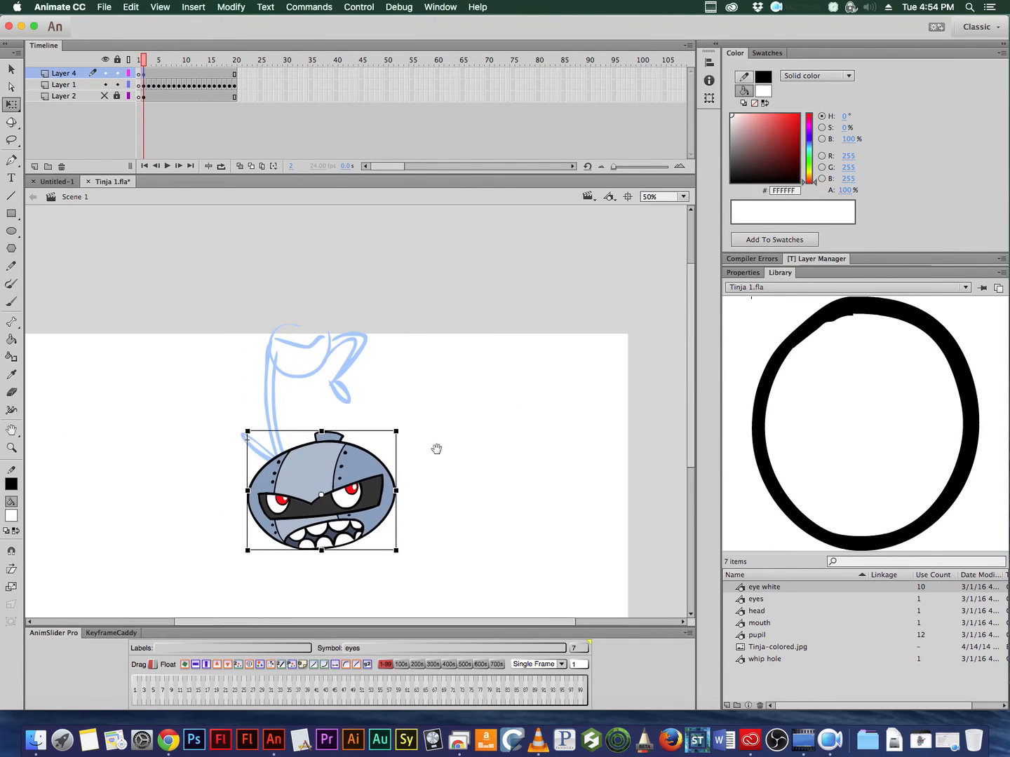
{"action": "left_click_drag", "start_coordinate": [364, 498], "coordinate": [352, 272]}
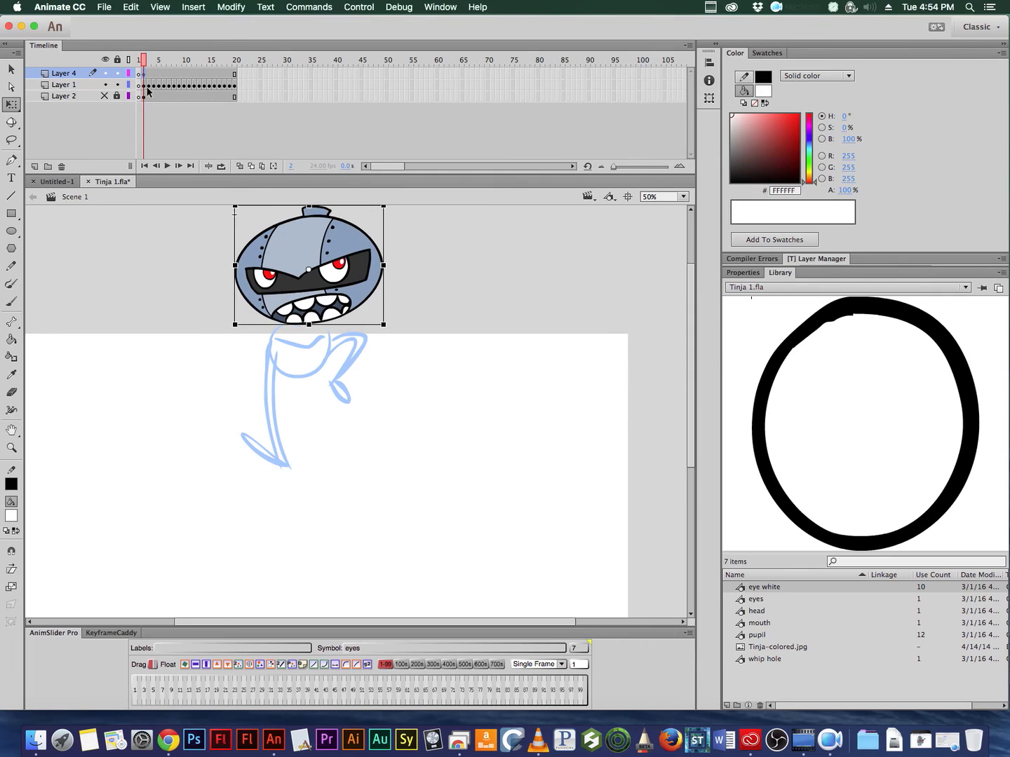
Step: On frame 3 of Layer 4, place the head over the sketched head, flip it horizontally and tilt it counterclockwise
{"action": "left_click", "coordinate": [149, 76]}
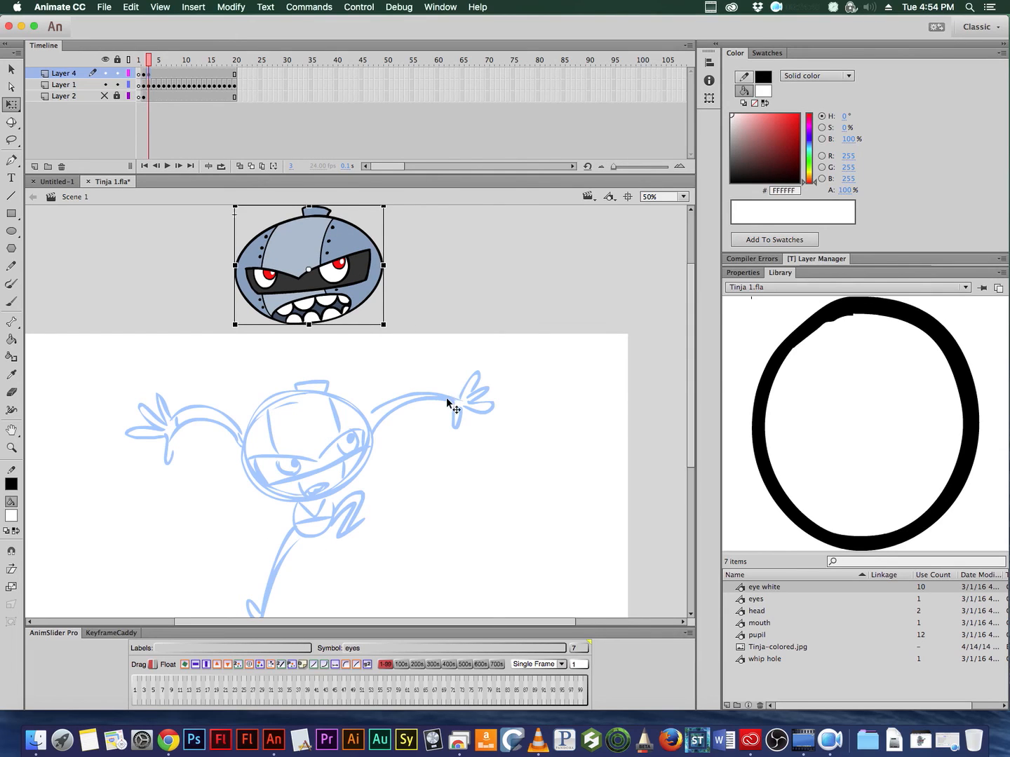
{"action": "mouse_move", "coordinate": [362, 267]}
{"action": "left_mouse_down"}
{"action": "mouse_move", "coordinate": [365, 450]}
{"action": "mouse_move", "coordinate": [357, 439]}
{"action": "left_mouse_up"}
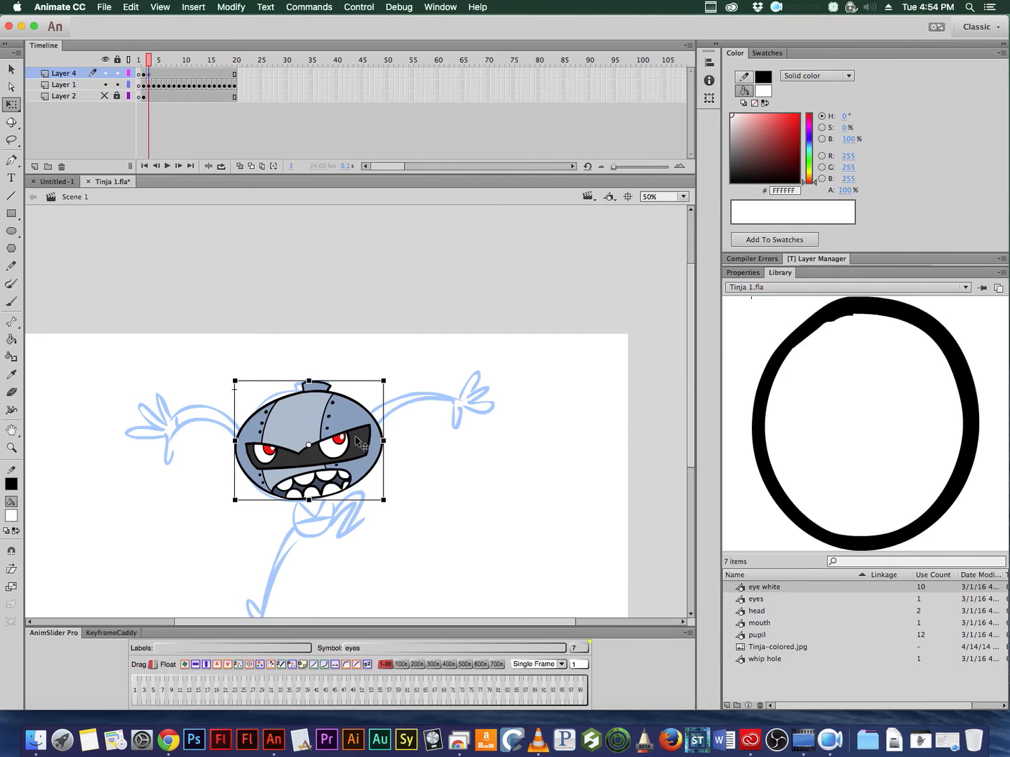
{"action": "left_click", "coordinate": [204, 667]}
{"action": "left_click_drag", "start_coordinate": [385, 387], "coordinate": [360, 369]}
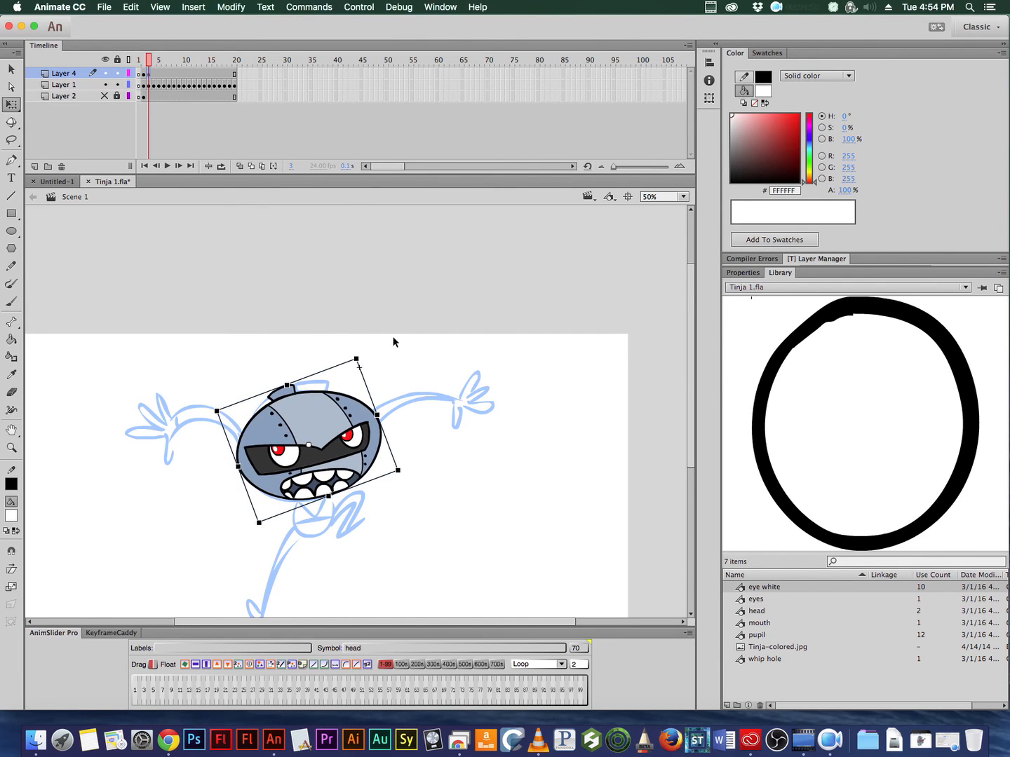
{"action": "key", "text": "comma"}
{"action": "key", "text": "period"}
Step: On frame 4 of Layer 4, move the head down onto the sketched head, briefly hiding the layer to compare with the drawing
{"action": "left_click", "coordinate": [155, 74]}
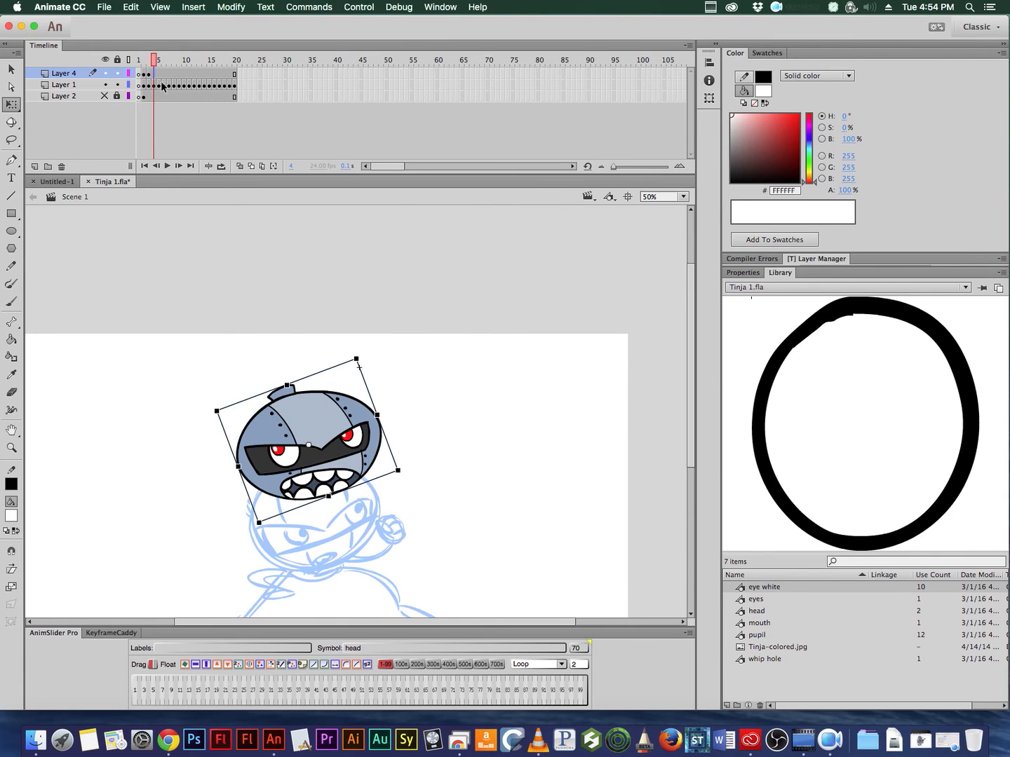
{"action": "left_click_drag", "start_coordinate": [359, 453], "coordinate": [368, 524]}
{"action": "left_click", "coordinate": [424, 468]}
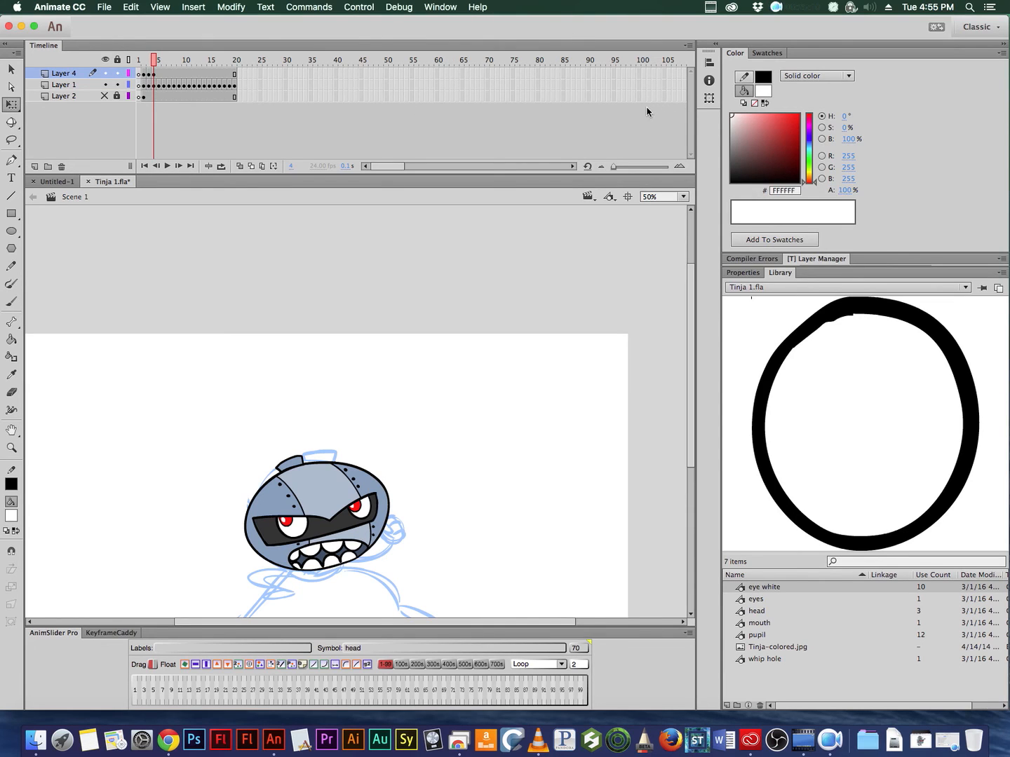
{"action": "left_click", "coordinate": [409, 466]}
{"action": "left_click_drag", "start_coordinate": [453, 449], "coordinate": [561, 329]}
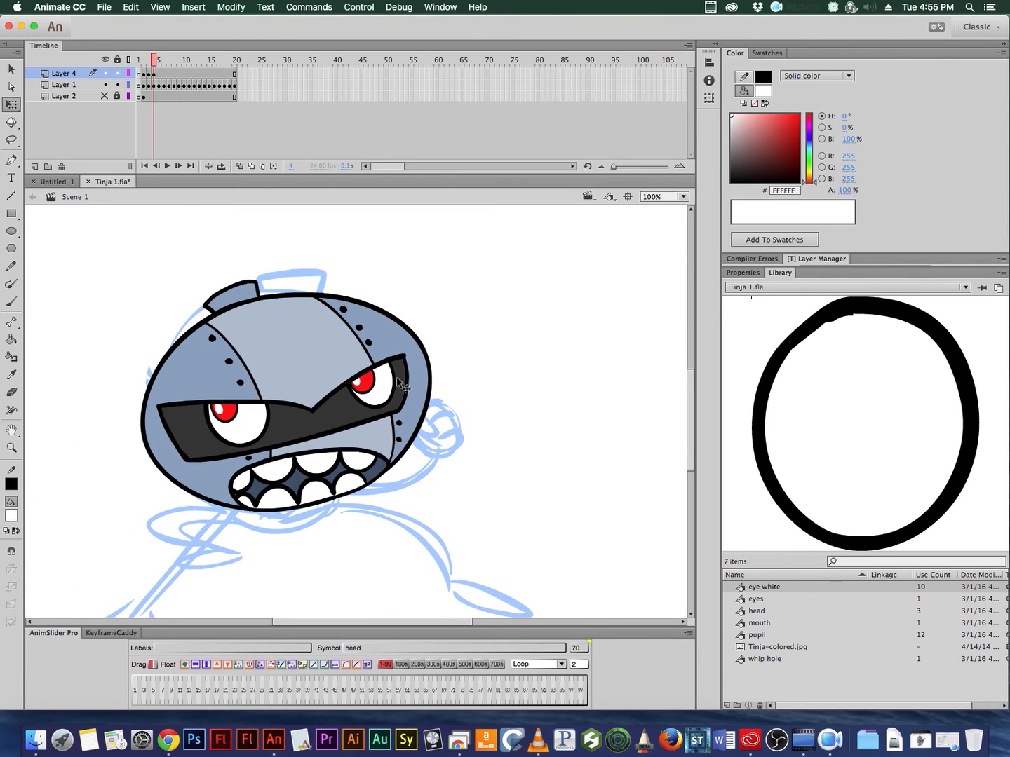
{"action": "left_click", "coordinate": [106, 73]}
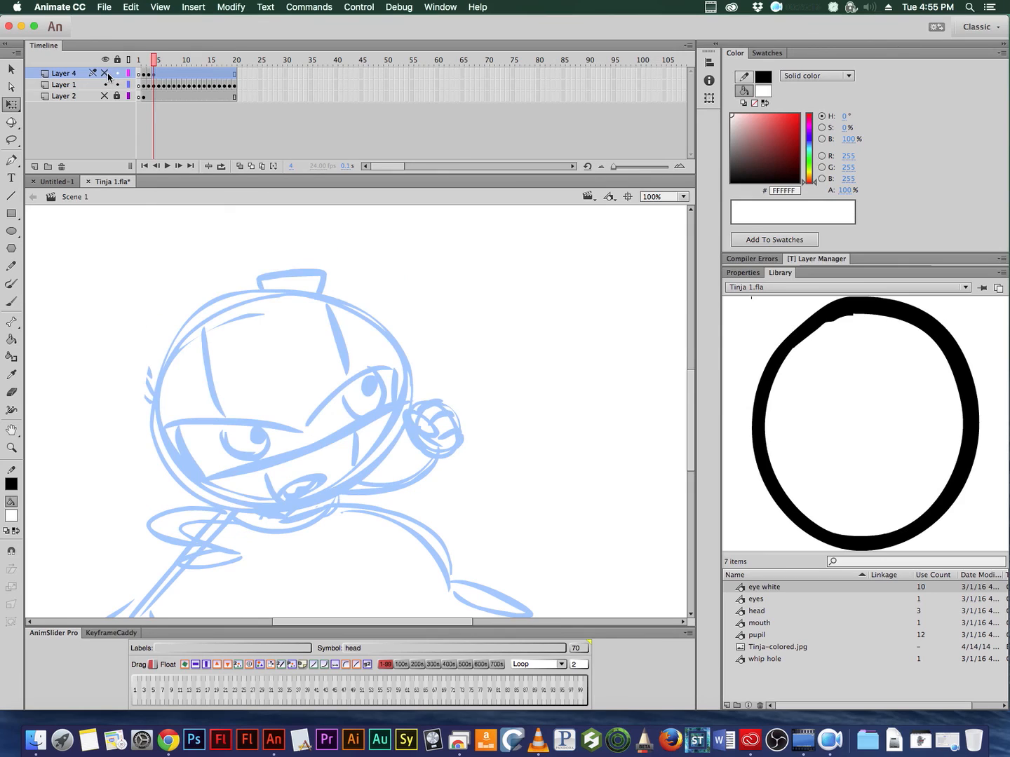
{"action": "left_click", "coordinate": [106, 73]}
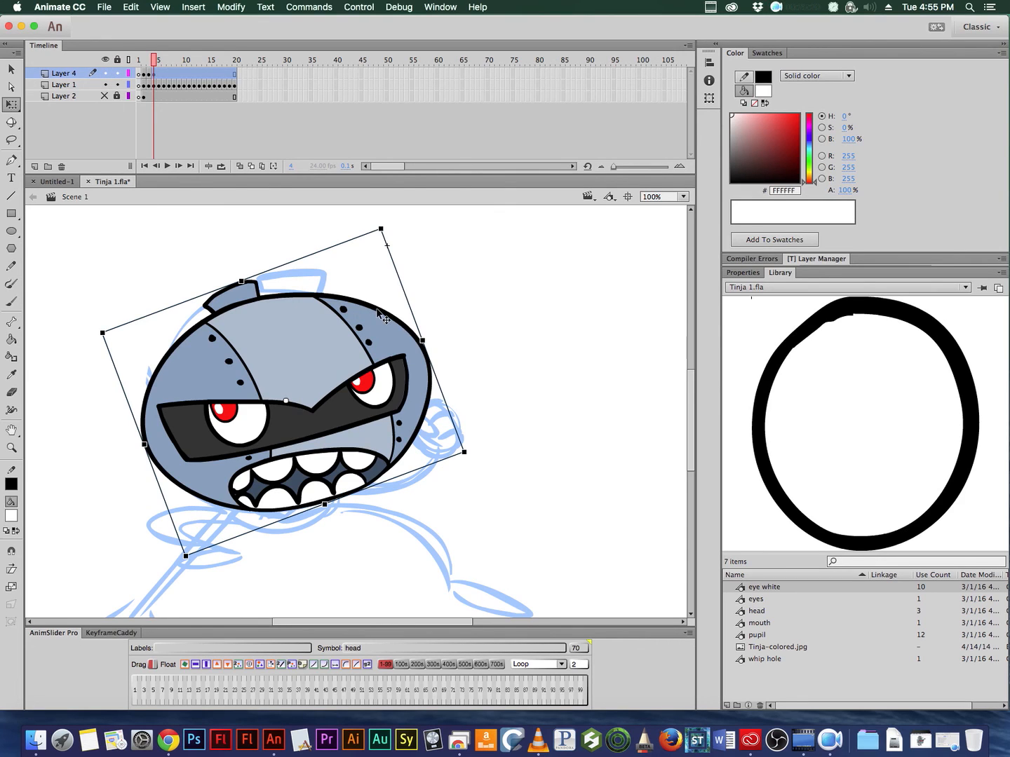
Step: Open the head symbol and add a keyframe for the eyes at frame 3 of Layer 2
{"action": "double_click", "coordinate": [403, 343]}
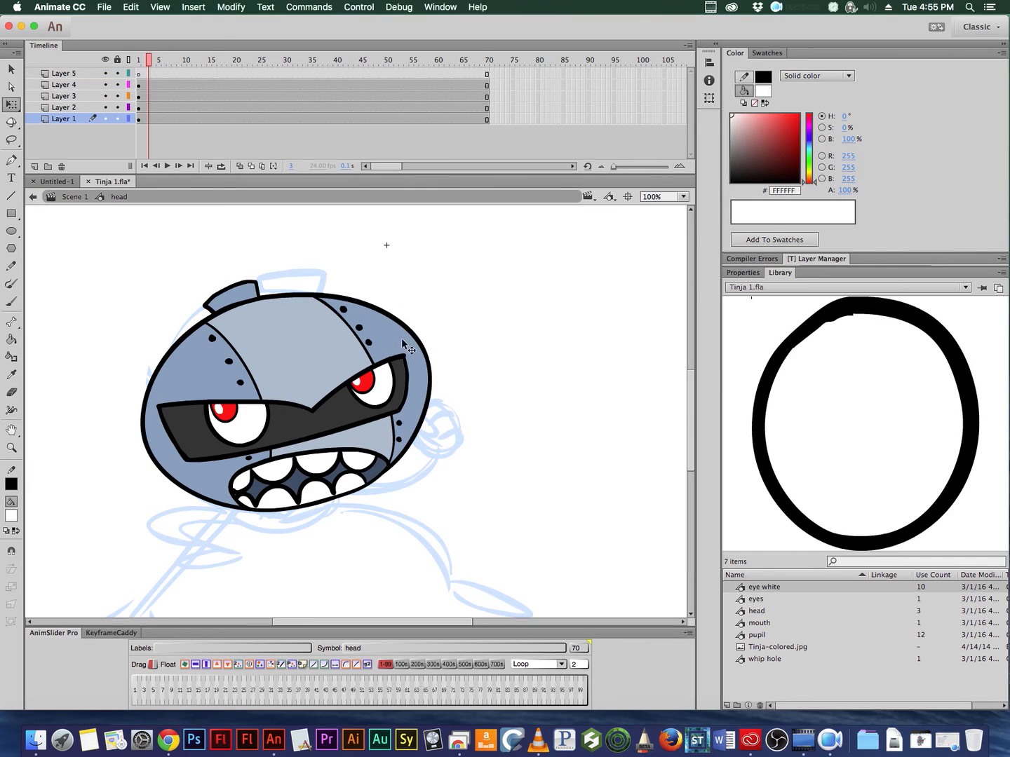
{"action": "left_click", "coordinate": [293, 359]}
{"action": "left_click", "coordinate": [149, 115]}
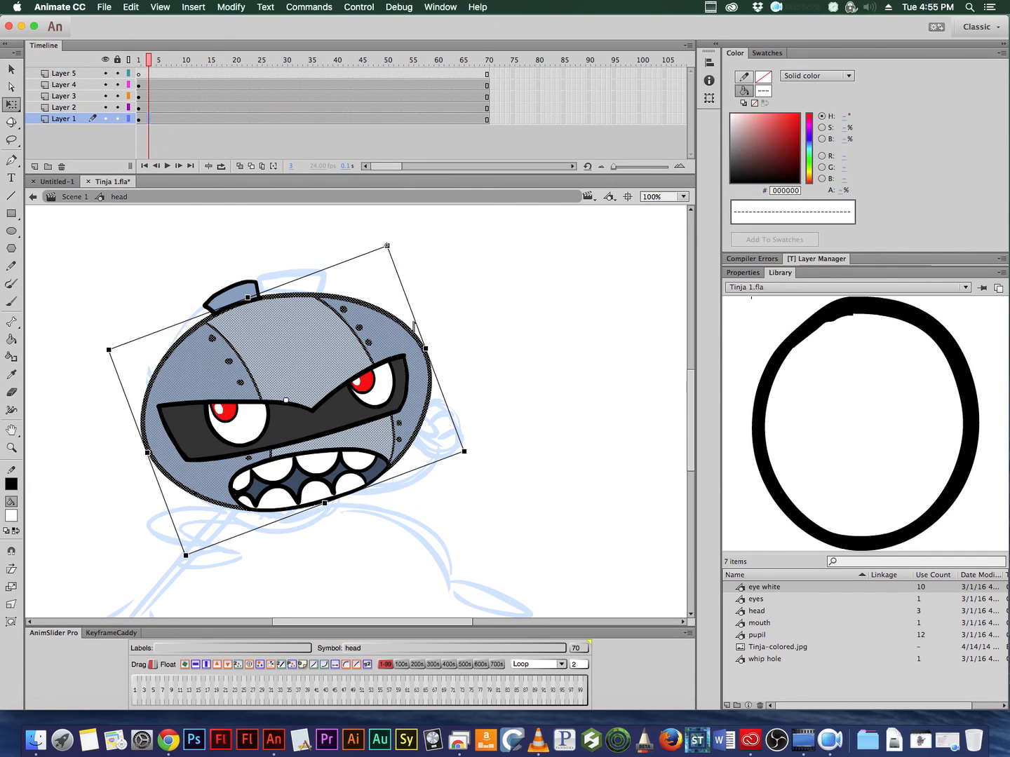
{"action": "left_click", "coordinate": [401, 369]}
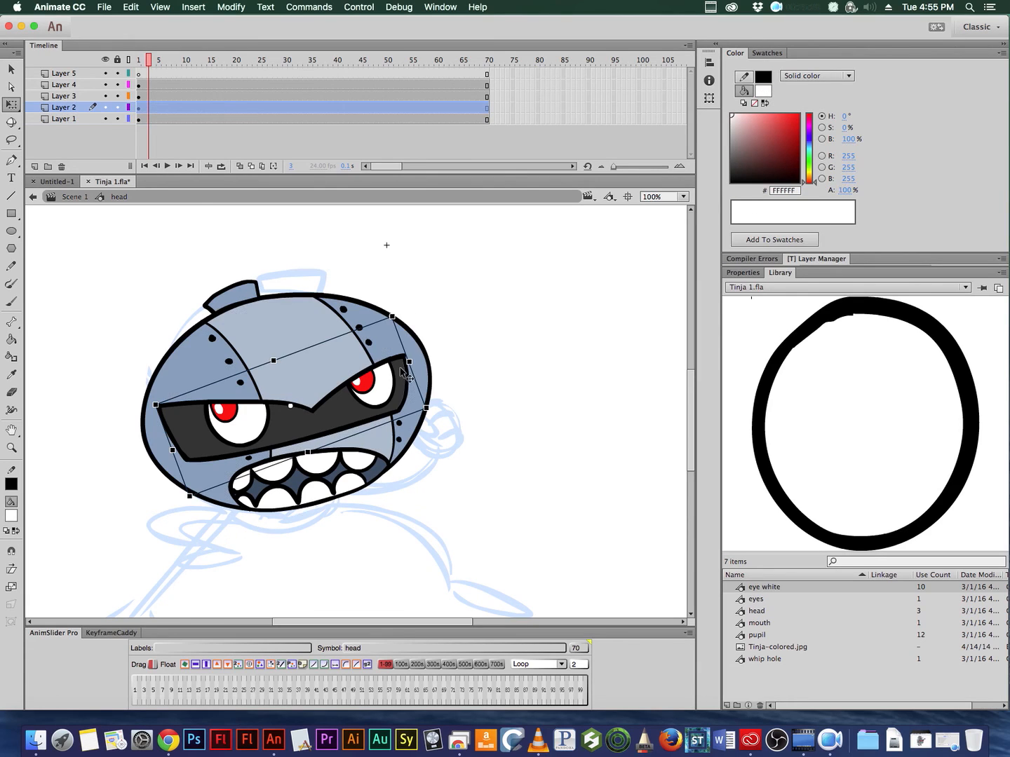
{"action": "left_click", "coordinate": [151, 108]}
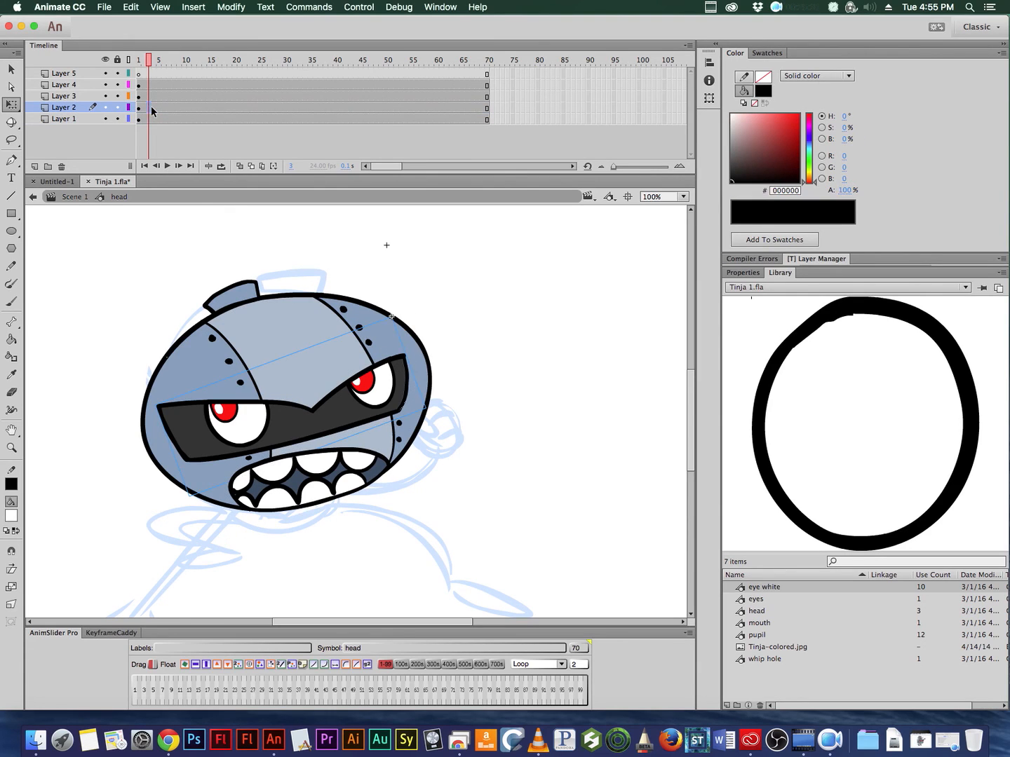
{"action": "key", "text": "F6"}
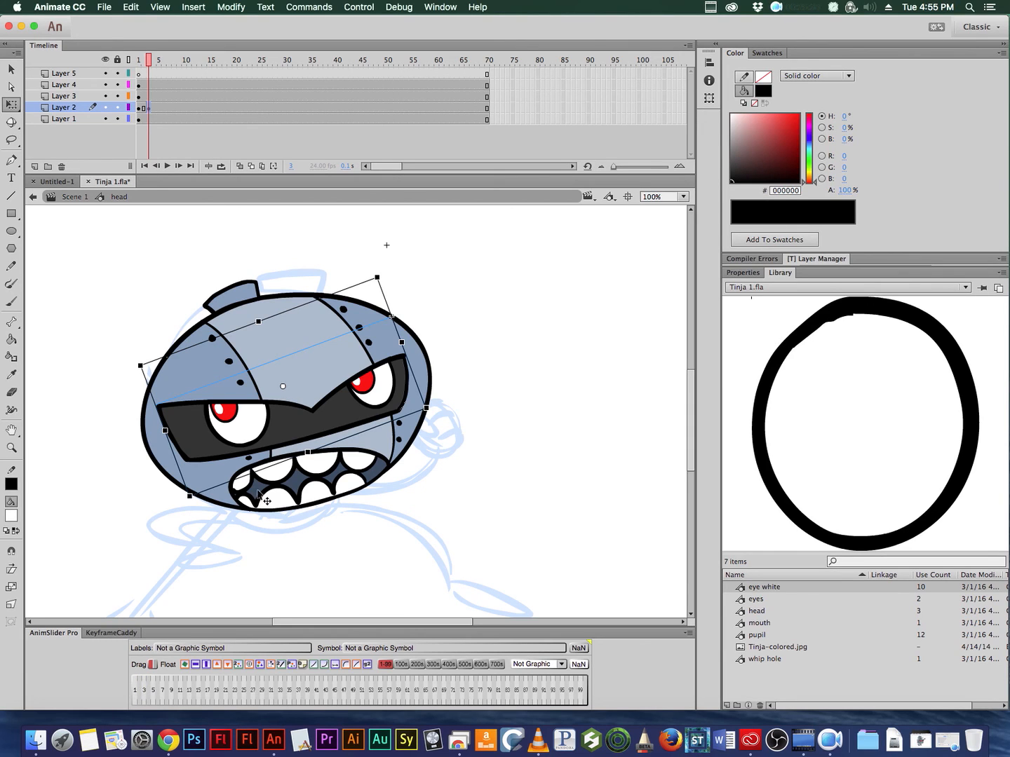
Step: Try different eye poses on the new keyframe and set the eyes symbol to frame 2
{"action": "double_click", "coordinate": [303, 406]}
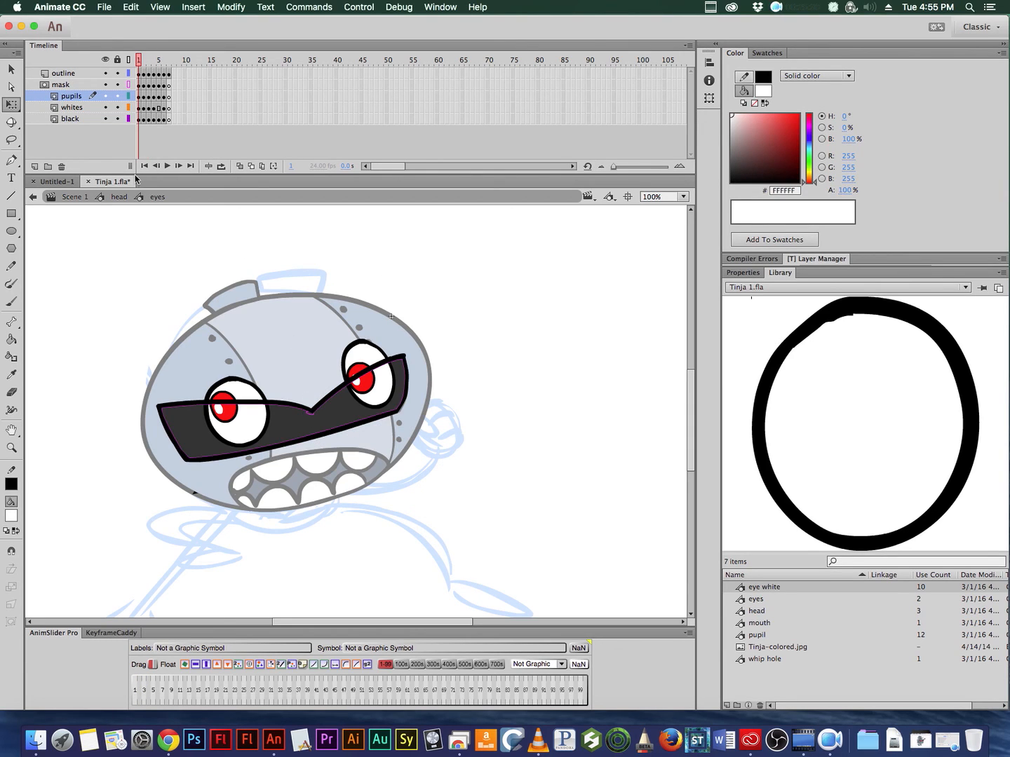
{"action": "left_click", "coordinate": [118, 196]}
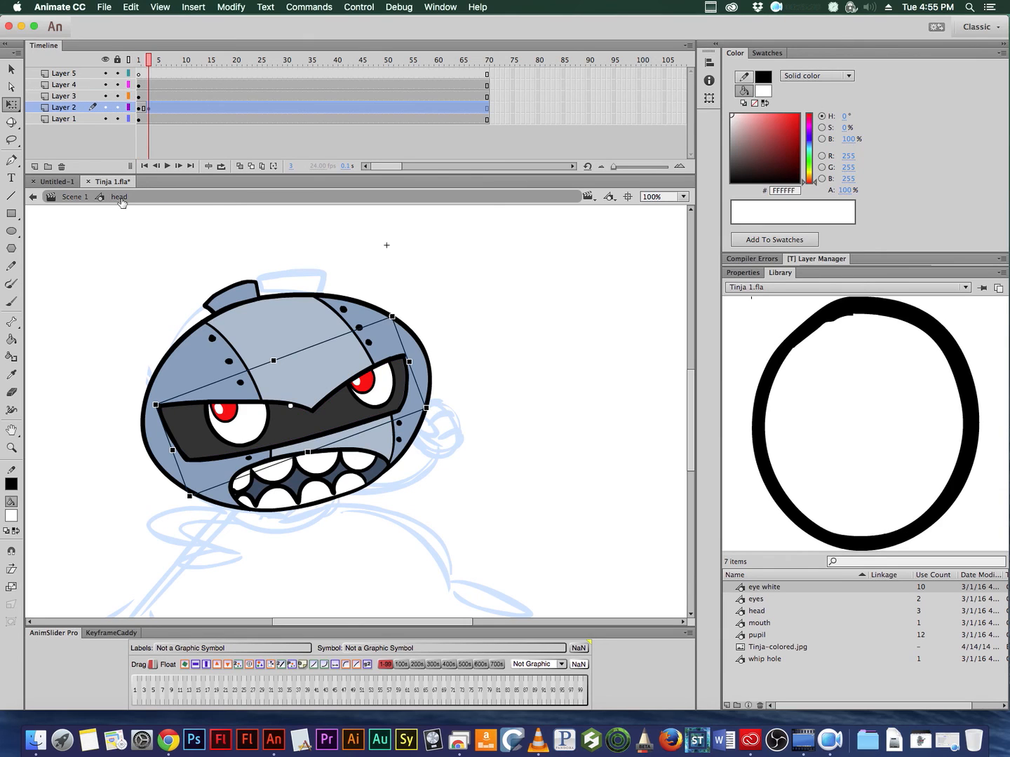
{"action": "left_click", "coordinate": [144, 694]}
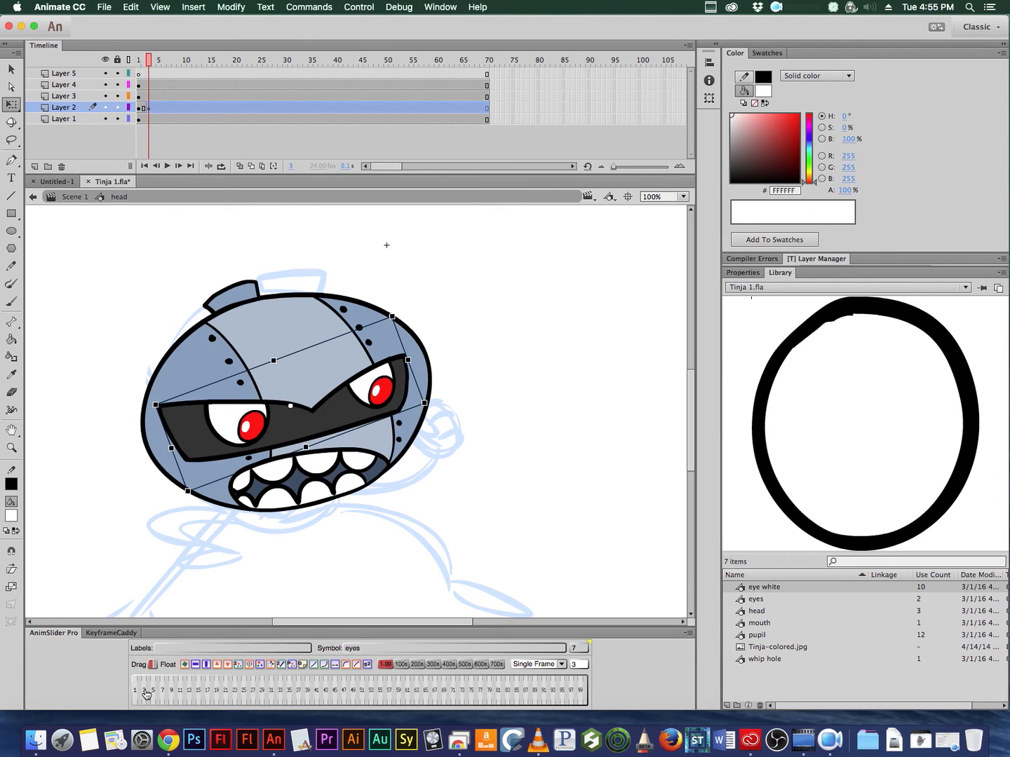
{"action": "left_click", "coordinate": [149, 694]}
{"action": "left_click", "coordinate": [156, 694]}
{"action": "left_click", "coordinate": [145, 693]}
{"action": "left_click", "coordinate": [141, 694]}
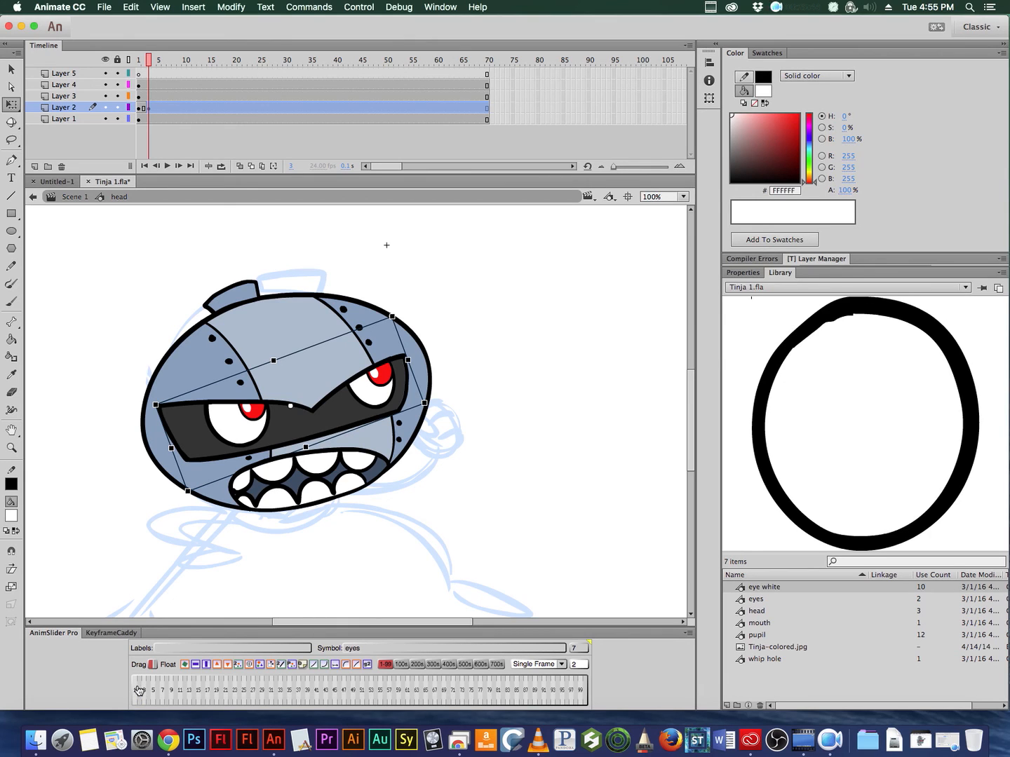
Step: Open the eyes symbol and add a new keyframe at frame 3 on all layers, duplicating the frame 2 pose
{"action": "double_click", "coordinate": [392, 375]}
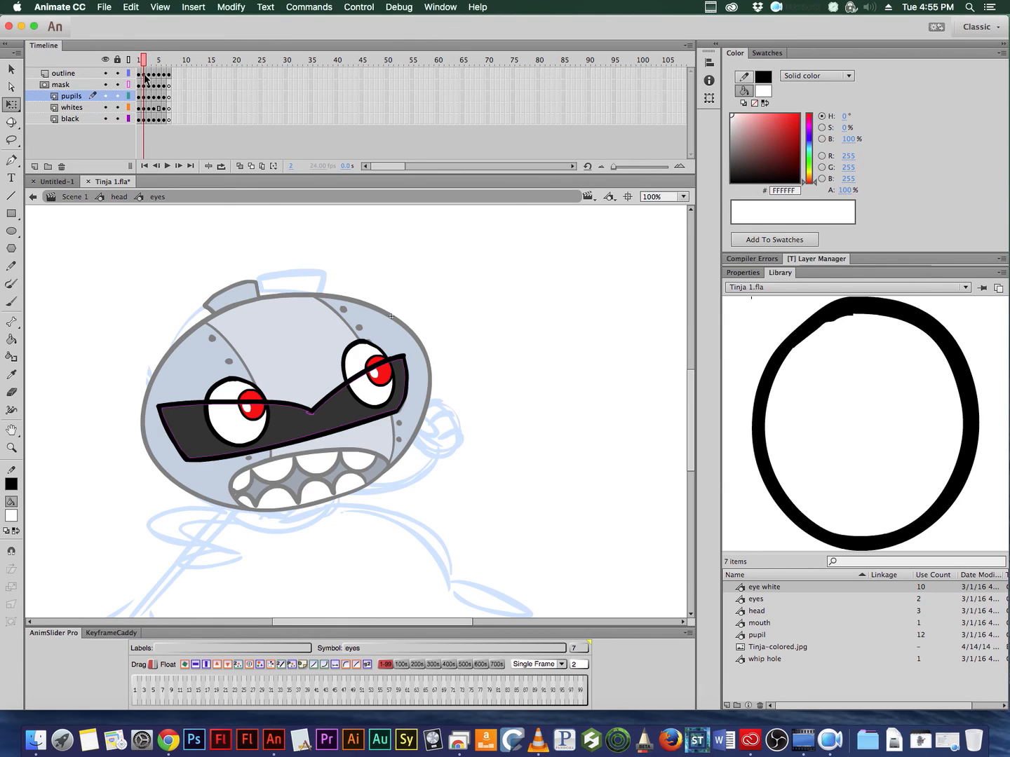
{"action": "left_click_drag", "start_coordinate": [145, 78], "coordinate": [145, 122]}
{"action": "key", "text": "F5"}
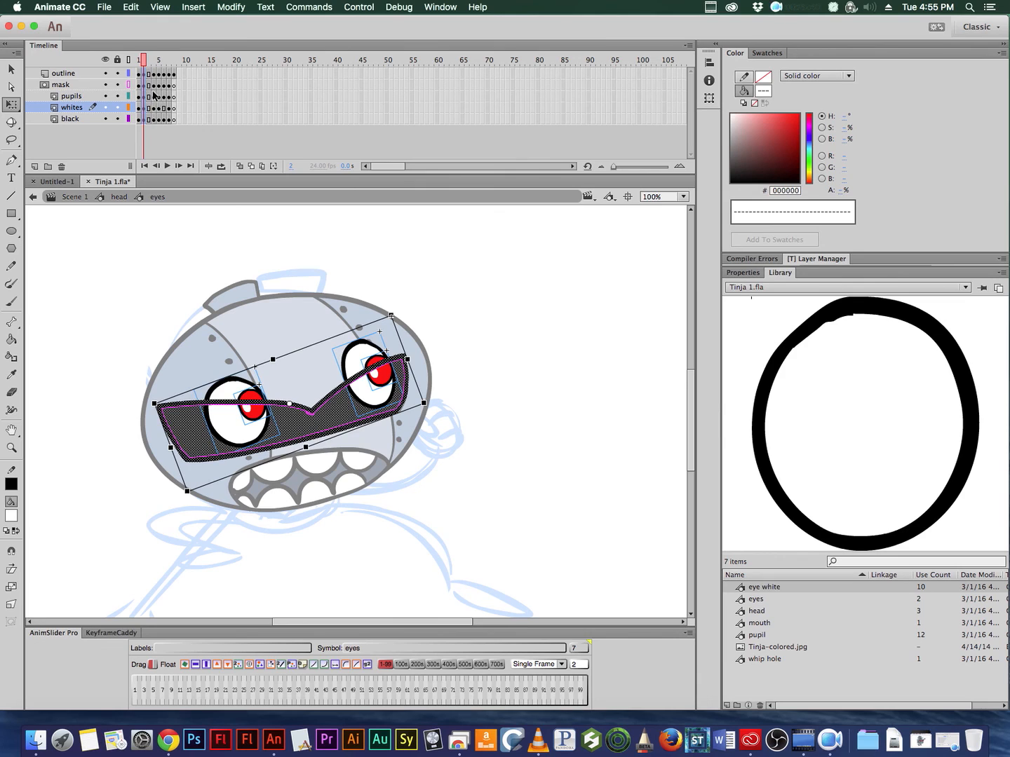
{"action": "left_click_drag", "start_coordinate": [149, 74], "coordinate": [148, 123]}
{"action": "key", "text": "F6"}
{"action": "left_click", "coordinate": [454, 285]}
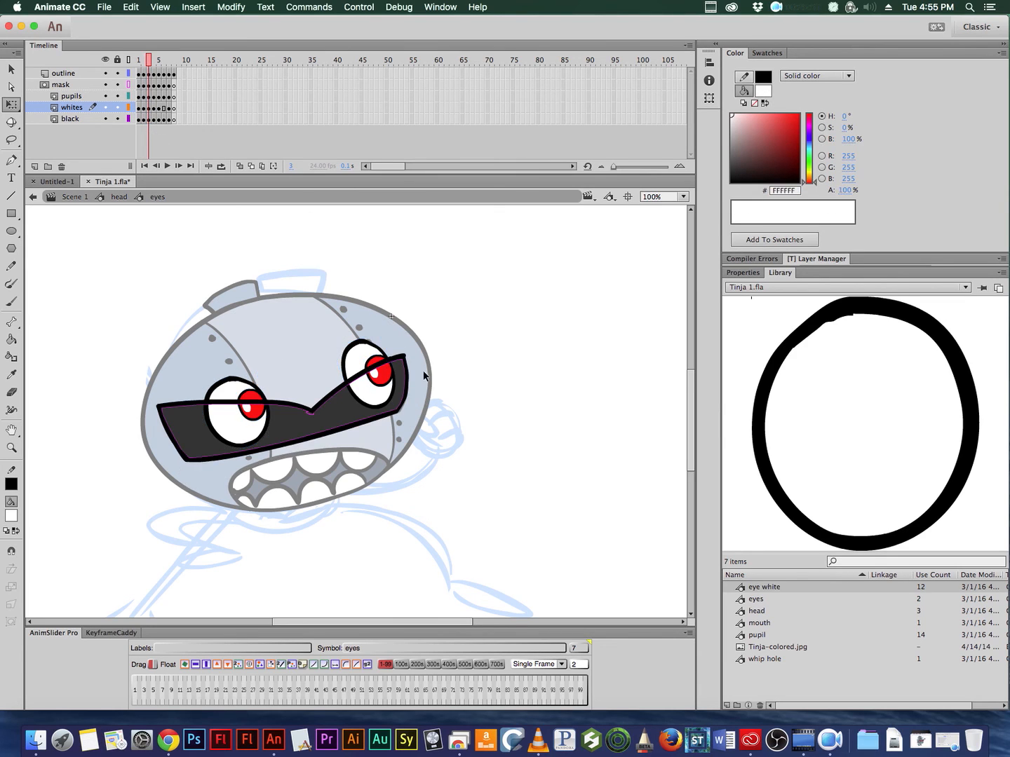
Step: On frame 3 of the eyes symbol, move both pupils lower in the eye whites and rotate them upright
{"action": "key", "text": "super+equal"}
{"action": "left_click_drag", "start_coordinate": [542, 332], "coordinate": [552, 334]}
{"action": "left_click", "coordinate": [428, 343]}
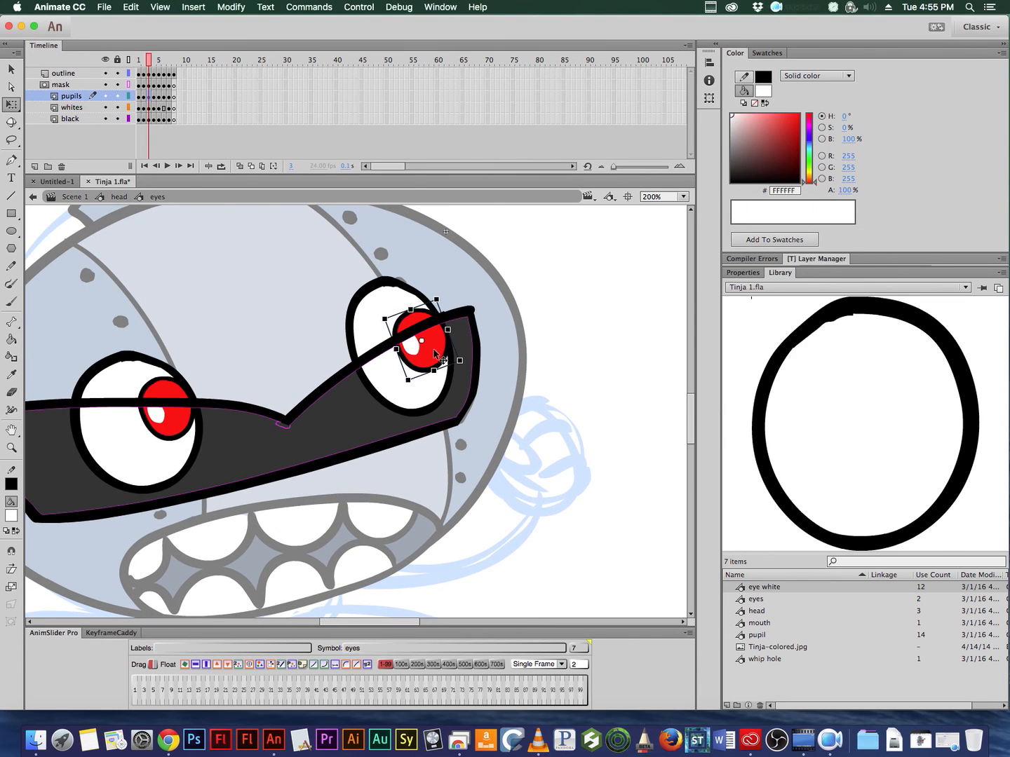
{"action": "mouse_move", "coordinate": [443, 353]}
{"action": "left_mouse_down"}
{"action": "mouse_move", "coordinate": [442, 384]}
{"action": "mouse_move", "coordinate": [435, 378]}
{"action": "mouse_move", "coordinate": [455, 341]}
{"action": "mouse_move", "coordinate": [438, 366]}
{"action": "left_mouse_up"}
{"action": "left_click_drag", "start_coordinate": [177, 425], "coordinate": [178, 454]}
{"action": "left_click_drag", "start_coordinate": [199, 406], "coordinate": [203, 467]}
{"action": "left_click", "coordinate": [583, 277]}
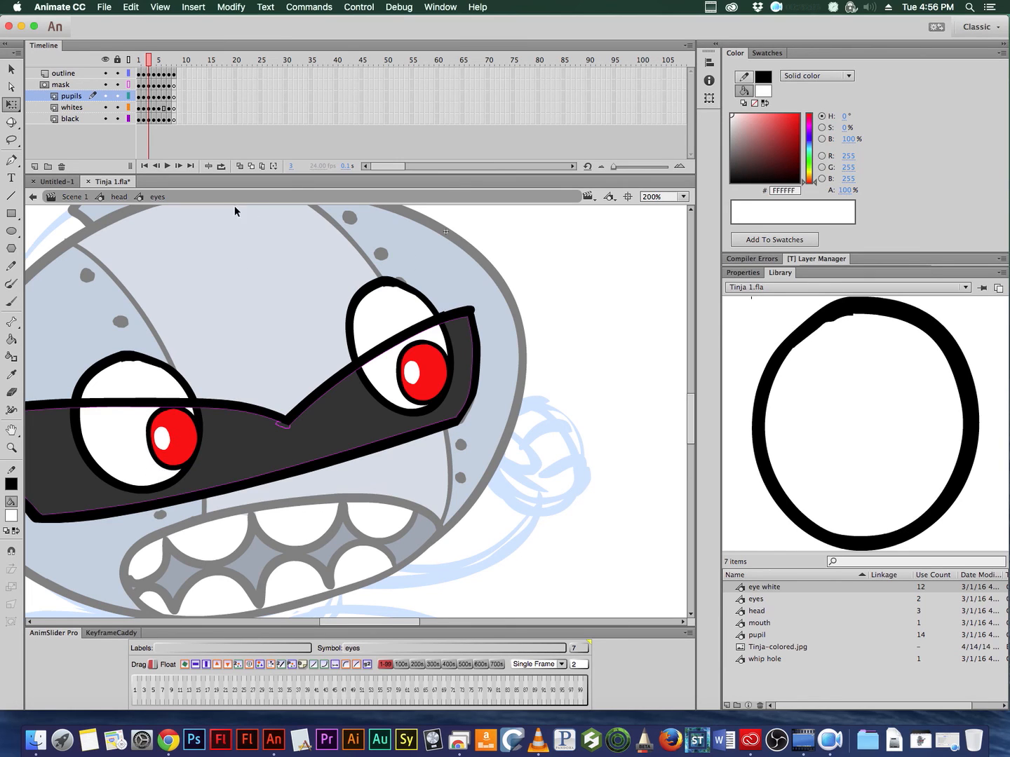
Step: Return to the head symbol and set the eyes on Layer 2 to single frame 3
{"action": "left_click", "coordinate": [119, 197]}
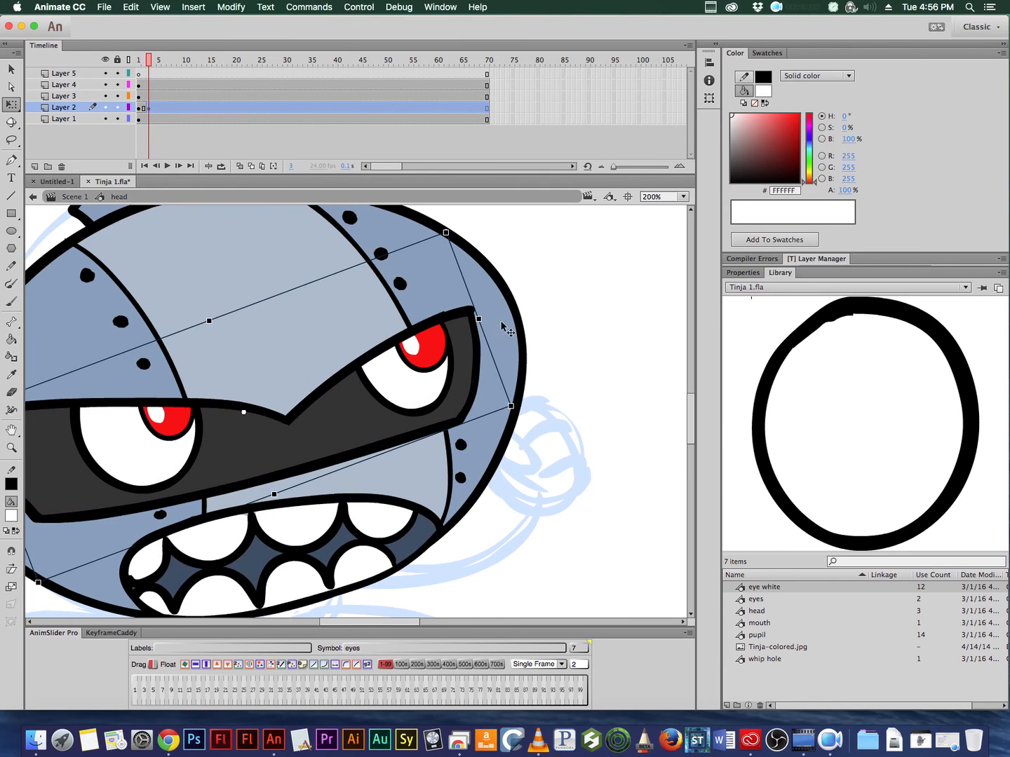
{"action": "left_click", "coordinate": [148, 696]}
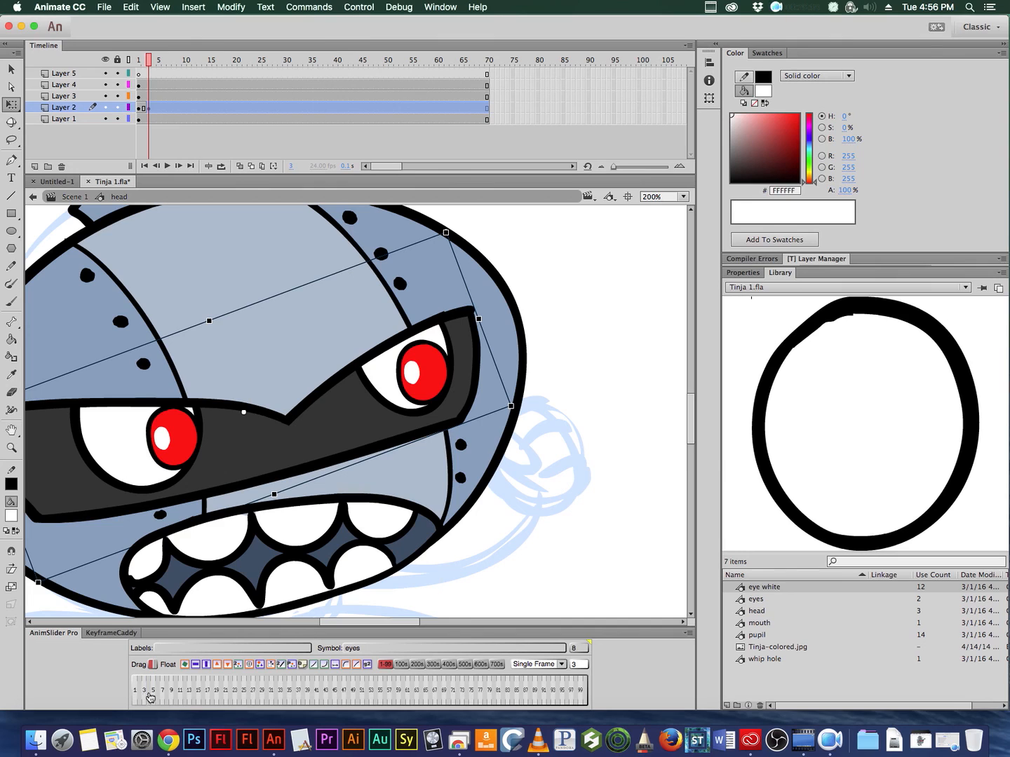
{"action": "left_click", "coordinate": [568, 315]}
{"action": "left_click", "coordinate": [555, 342], "text": "alt+super"}
{"action": "left_click_drag", "start_coordinate": [538, 383], "coordinate": [588, 353]}
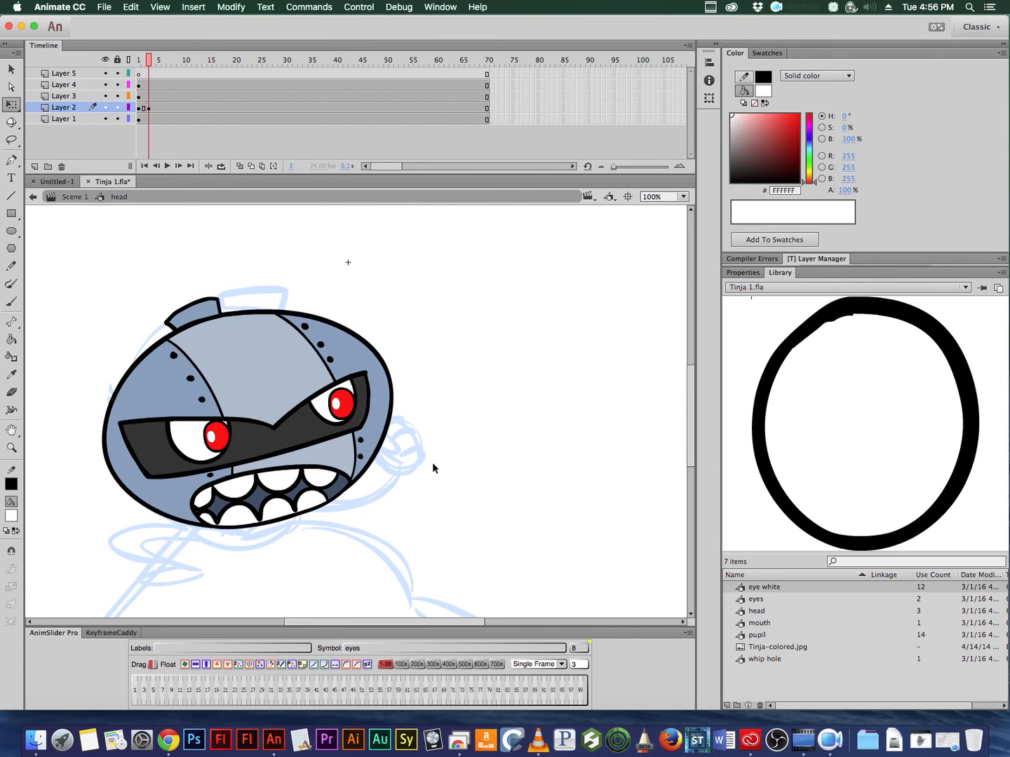
Step: Add a keyframe at frame 3 of Layer 4, shift the head's top cap to the right and rotate it slightly clockwise
{"action": "left_click", "coordinate": [208, 316]}
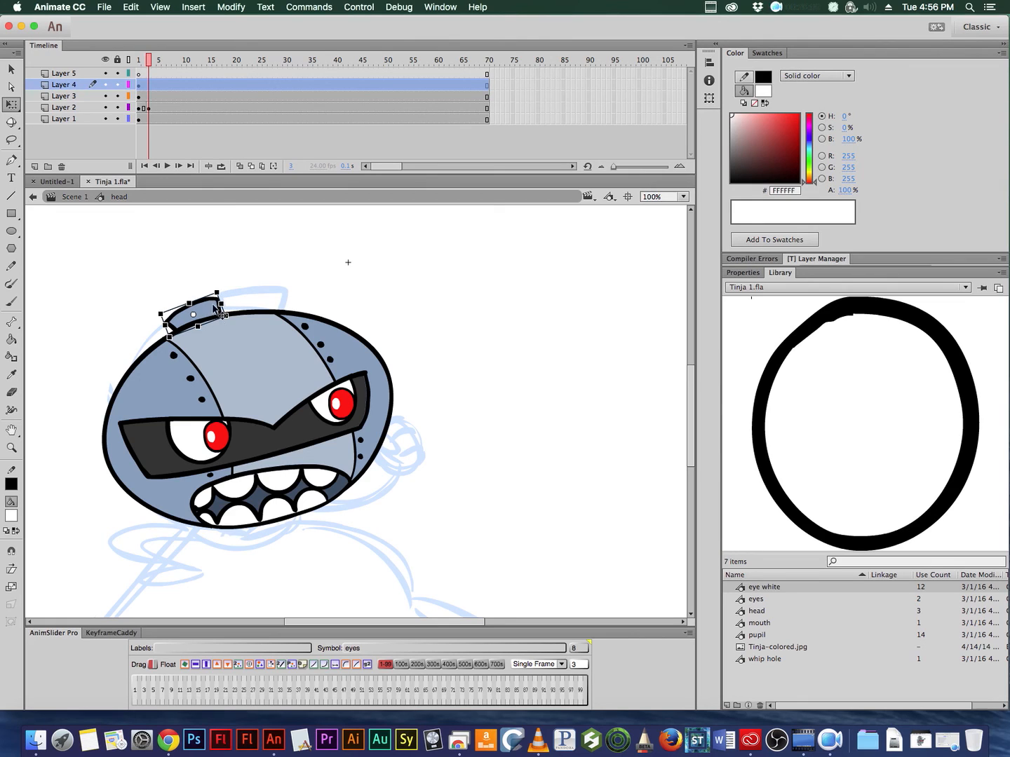
{"action": "left_click", "coordinate": [149, 85]}
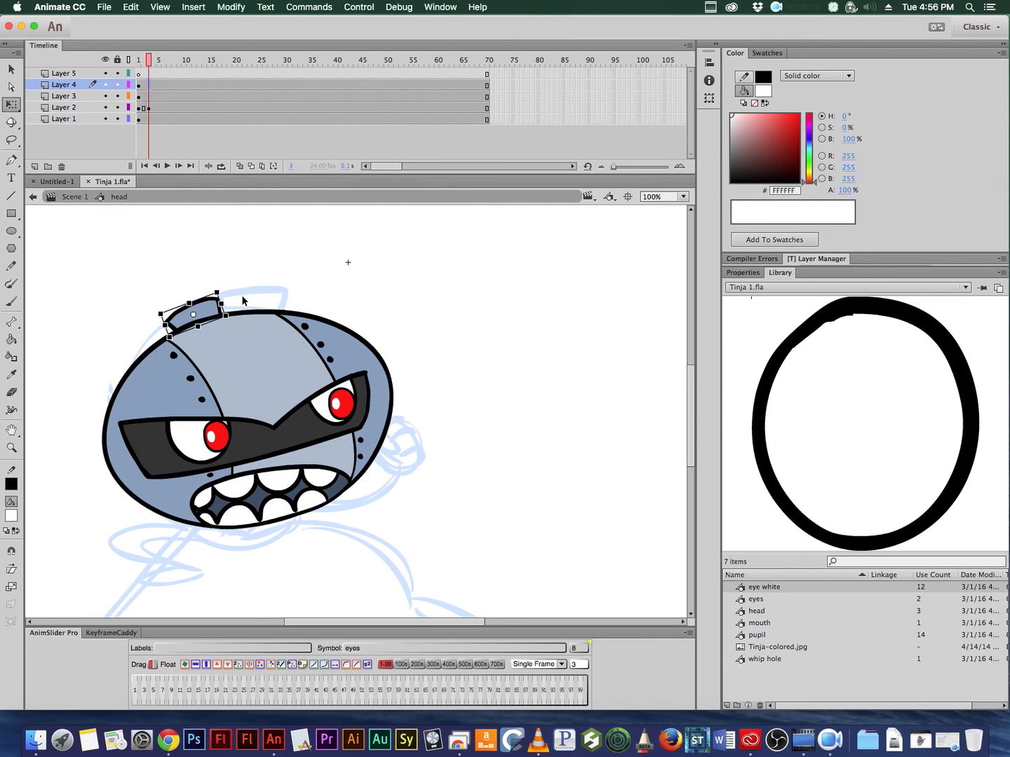
{"action": "key", "text": "F6"}
{"action": "mouse_move", "coordinate": [223, 297]}
{"action": "left_mouse_down"}
{"action": "mouse_move", "coordinate": [221, 317]}
{"action": "mouse_move", "coordinate": [235, 307]}
{"action": "left_mouse_up"}
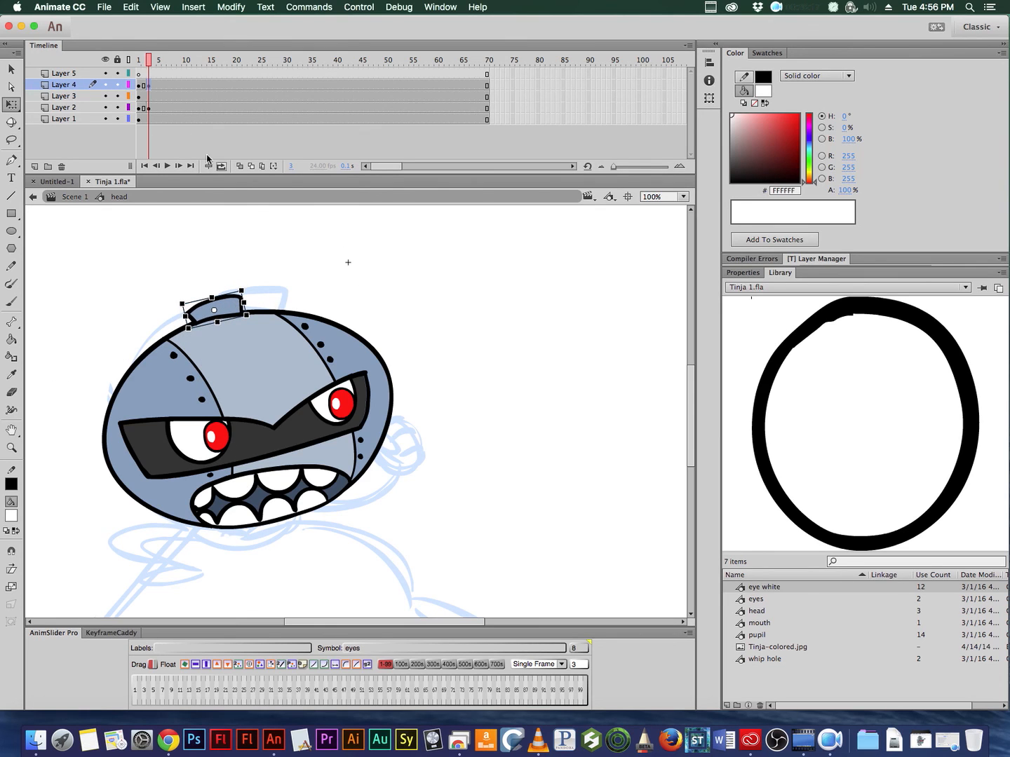
Step: Go to frame 4 and move the eyes on Layer 2 slightly upward on the head
{"action": "left_click_drag", "start_coordinate": [148, 63], "coordinate": [154, 71]}
{"action": "left_click", "coordinate": [168, 106]}
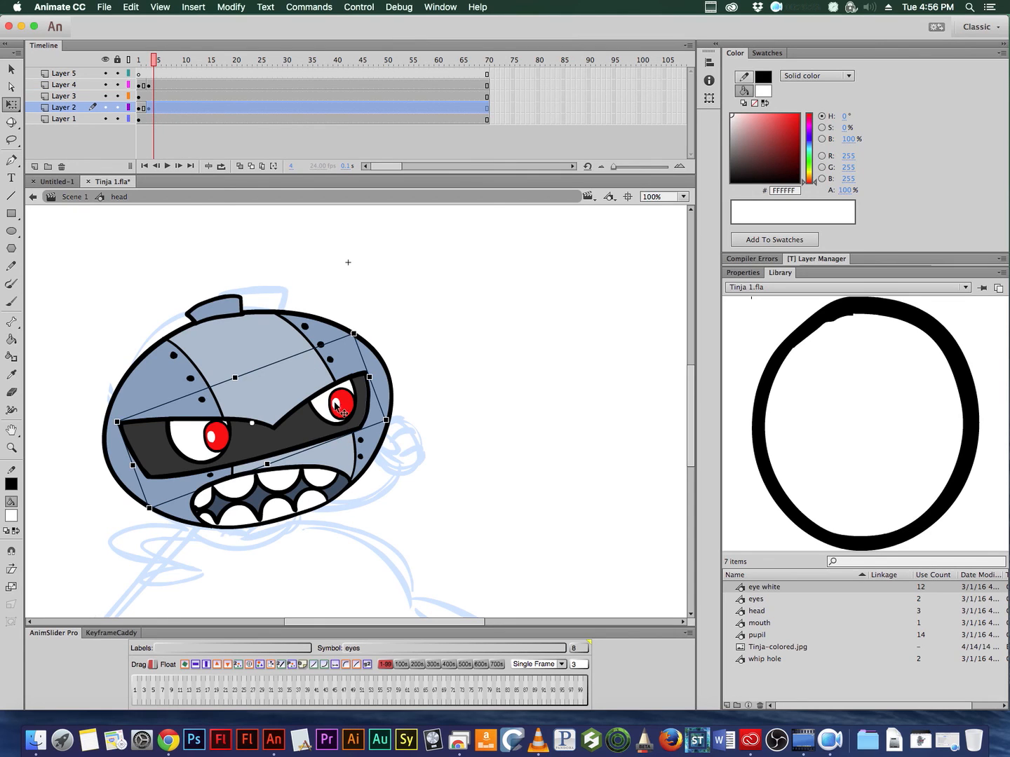
{"action": "left_click_drag", "start_coordinate": [342, 410], "coordinate": [334, 397]}
{"action": "left_click", "coordinate": [389, 317]}
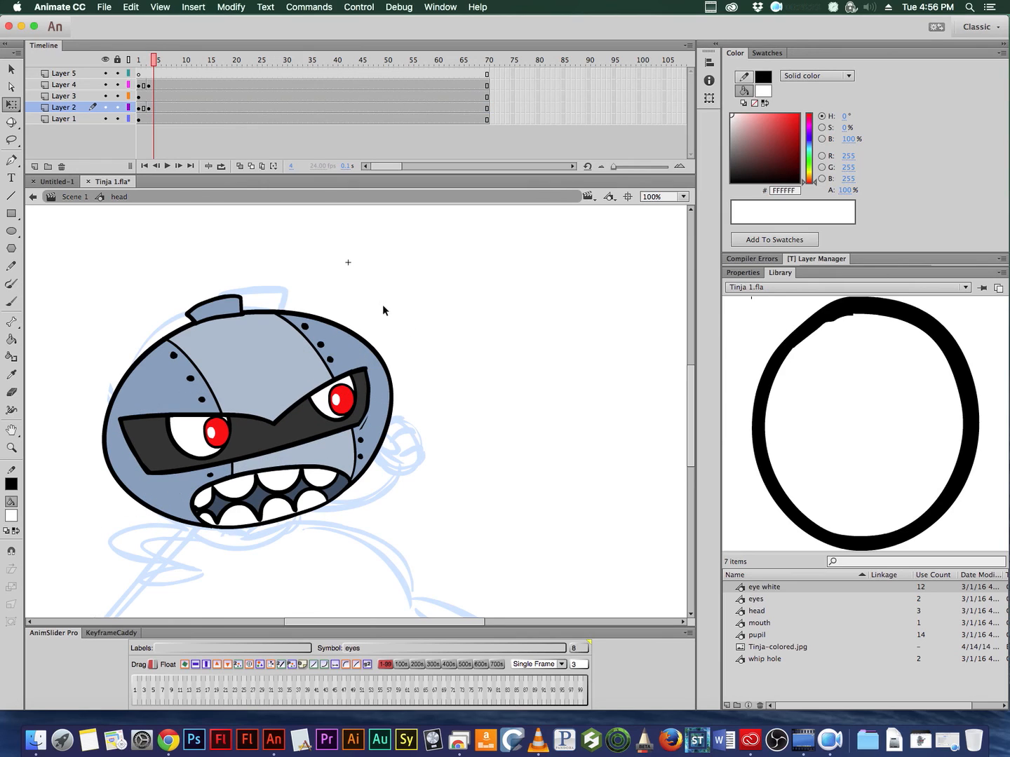
Step: Move the mouth on Layer 3 slightly up and to the right on the head
{"action": "left_click", "coordinate": [366, 421]}
{"action": "left_click", "coordinate": [394, 456]}
{"action": "left_click", "coordinate": [330, 496]}
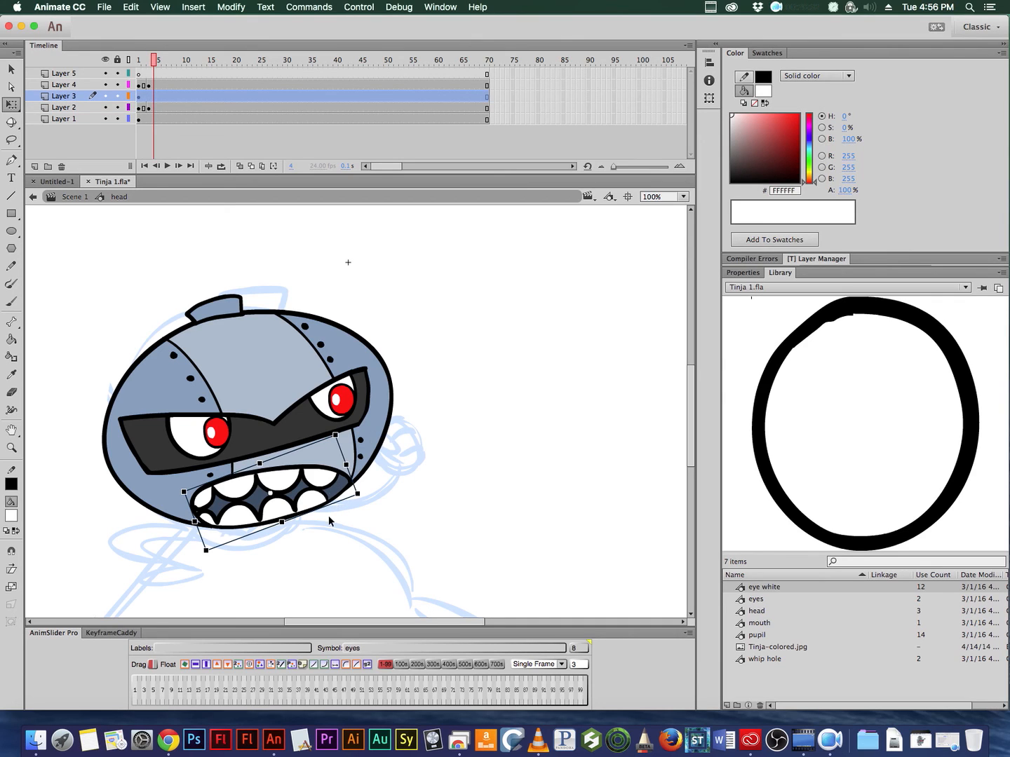
{"action": "left_click", "coordinate": [317, 407]}
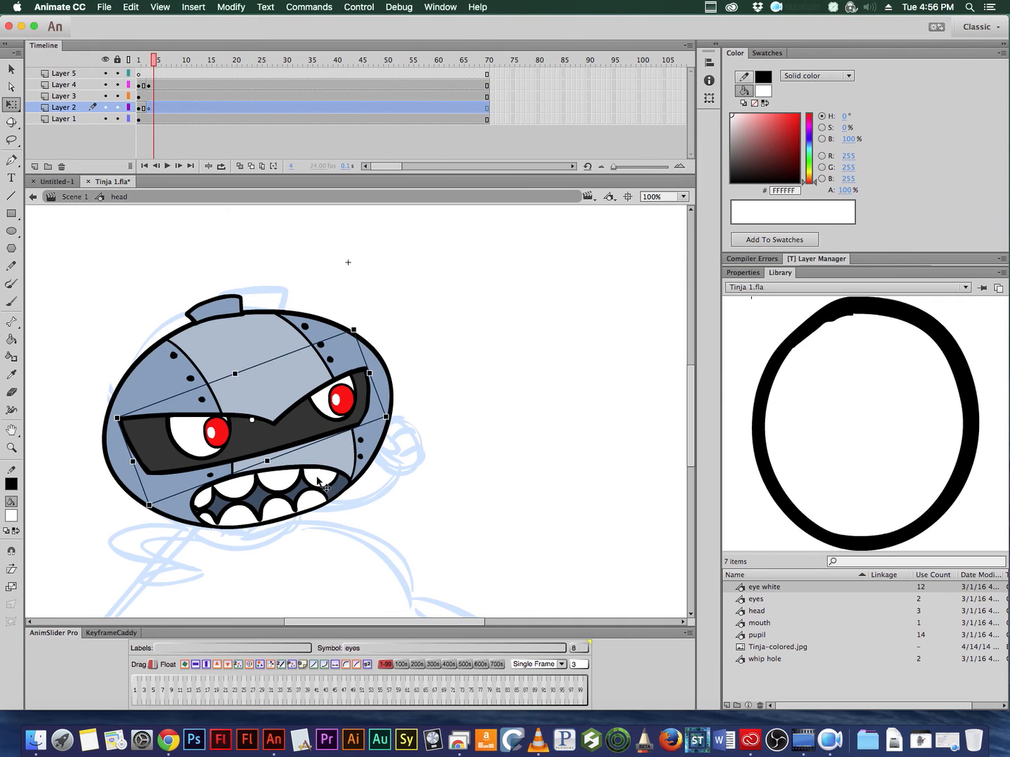
{"action": "left_click", "coordinate": [320, 483]}
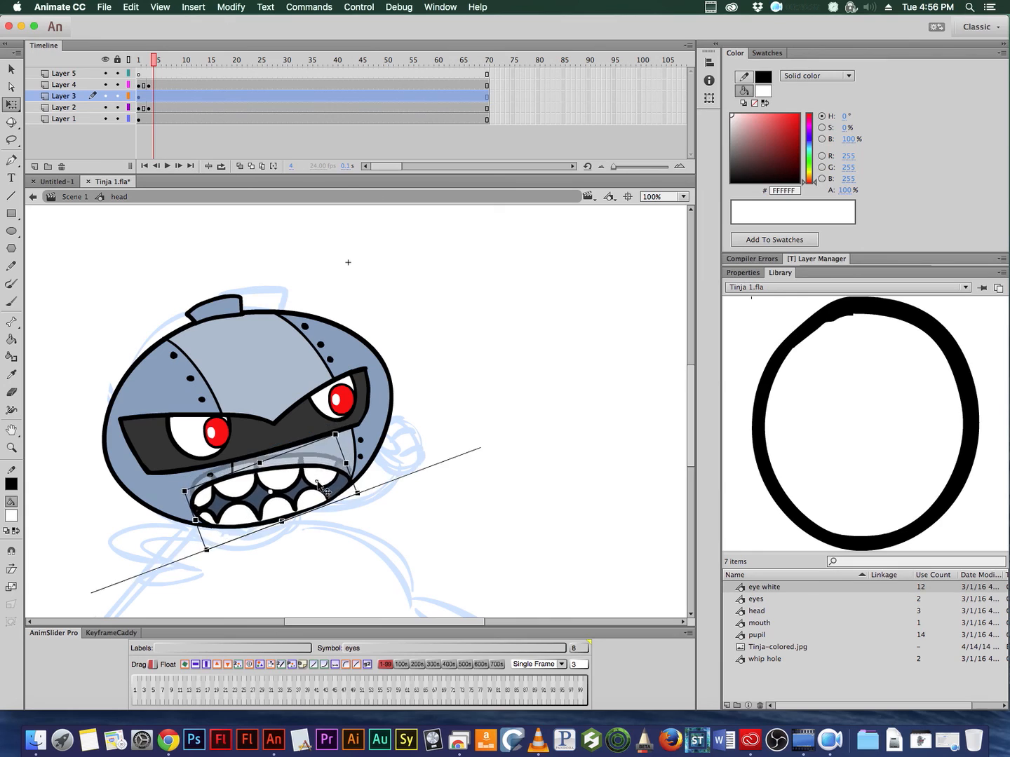
{"action": "left_click_drag", "start_coordinate": [324, 491], "coordinate": [330, 488]}
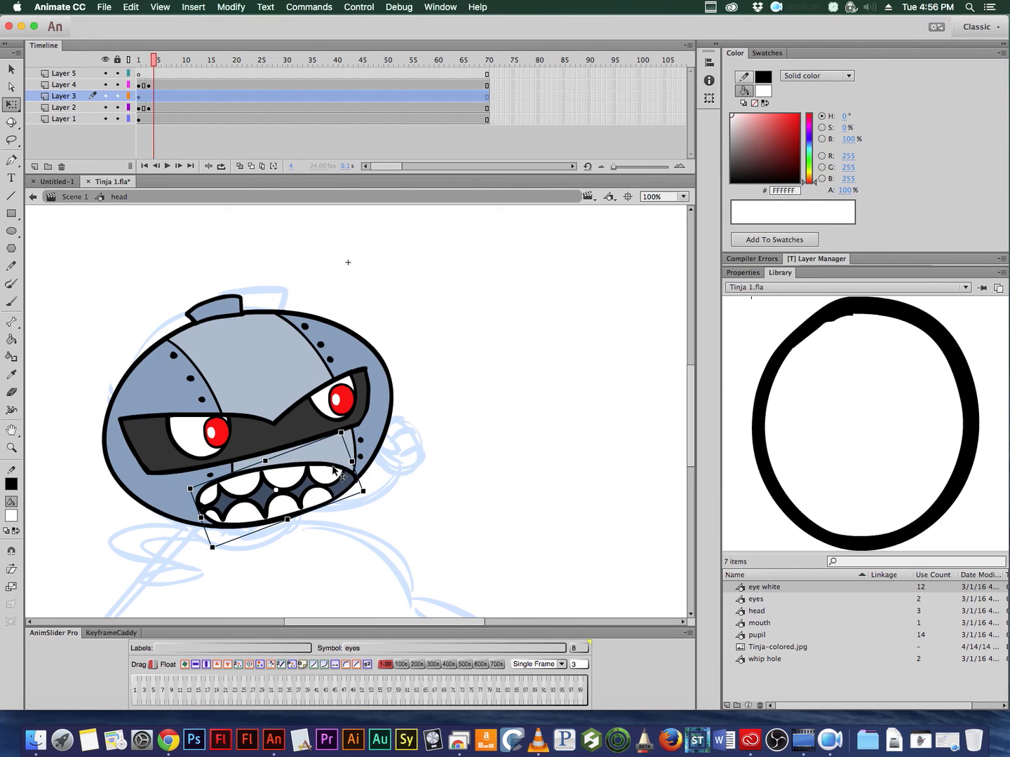